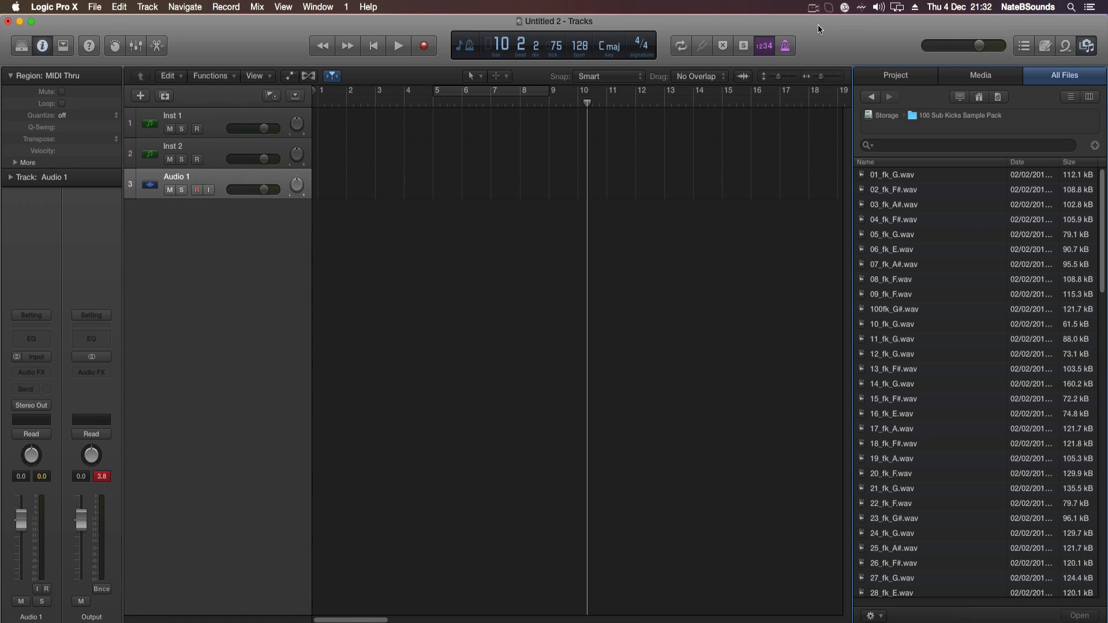
# Look through the key-labelled kick samples in the 100 Sub Kicks Sample Pack folder.
pyautogui.scroll(-10, 952, 373)
pyautogui.scroll(10, 967, 411)
pyautogui.scroll(-15, 969, 403)
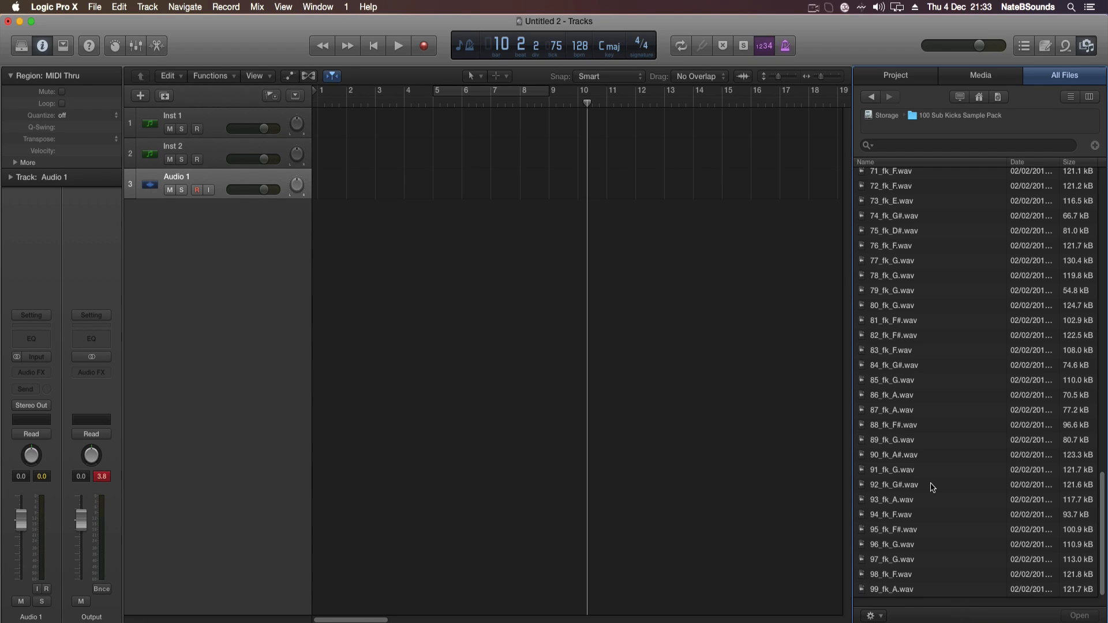
pyautogui.scroll(20, 926, 367)
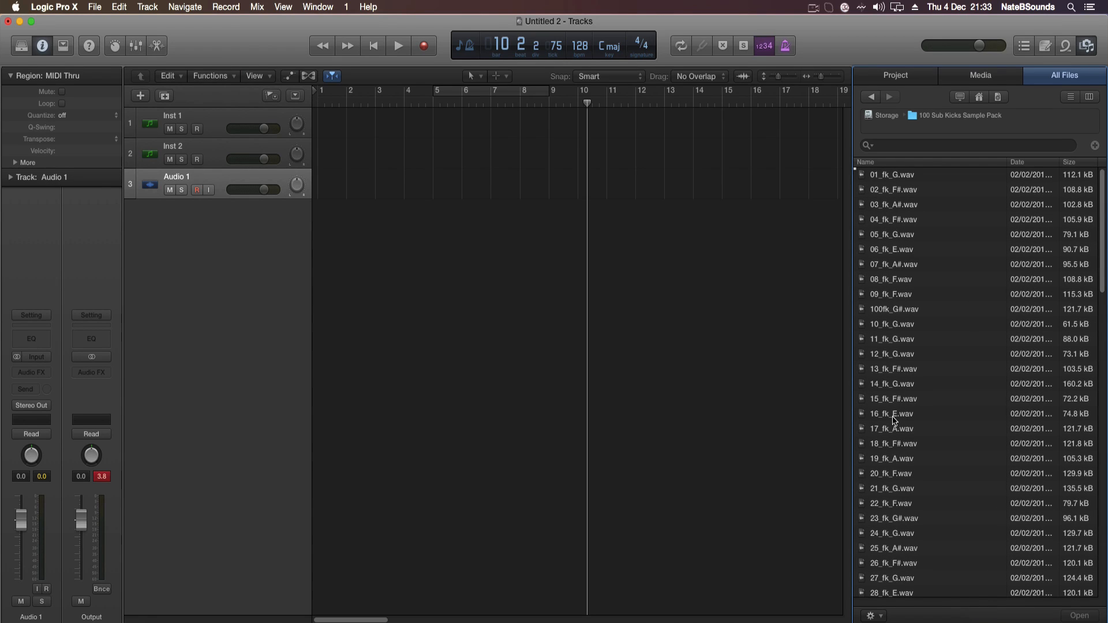
pyautogui.scroll(-10, 892, 426)
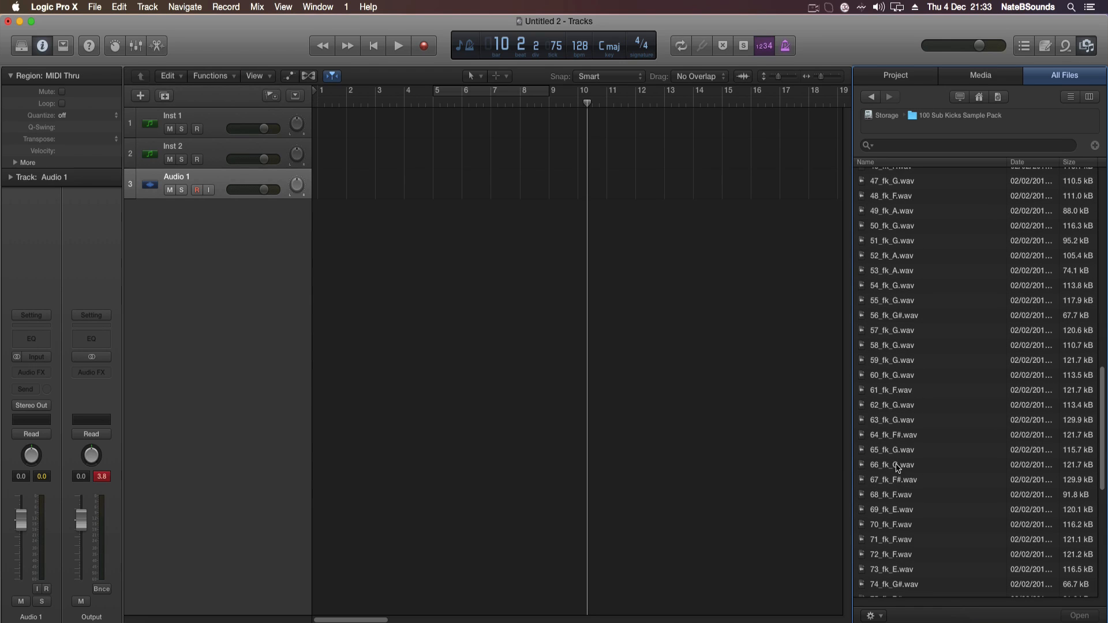
pyautogui.scroll(10, 891, 501)
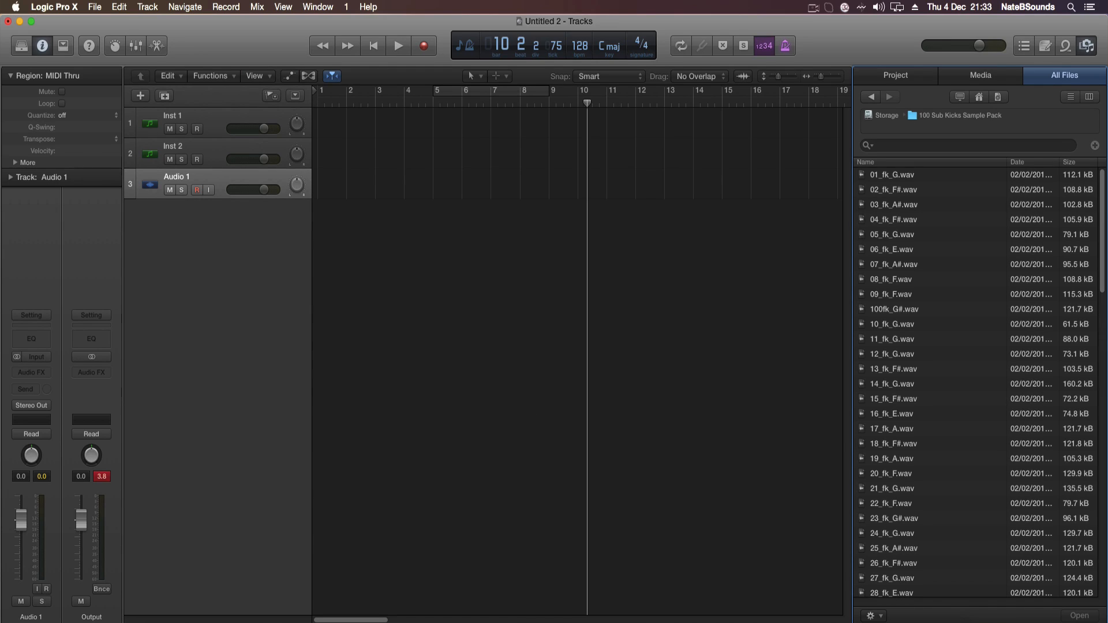
# Consult the minor scale chart in Preview, then put it out of the way.
pyautogui.moveTo(488, 147); pyautogui.dragTo(531, 131)
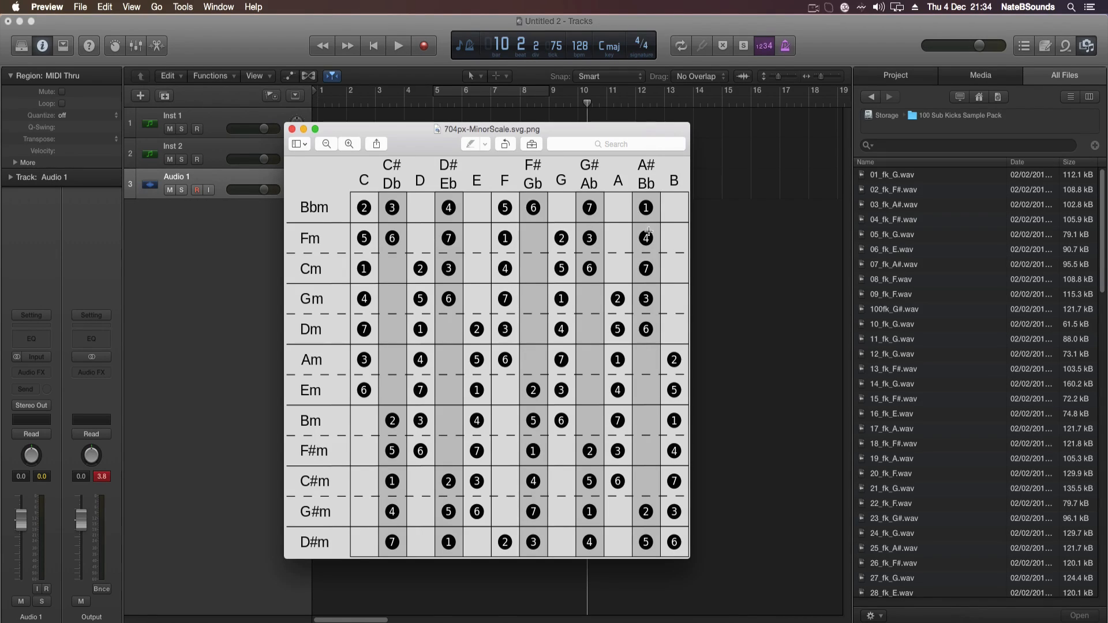
pyautogui.moveTo(555, 132); pyautogui.dragTo(0, 123)
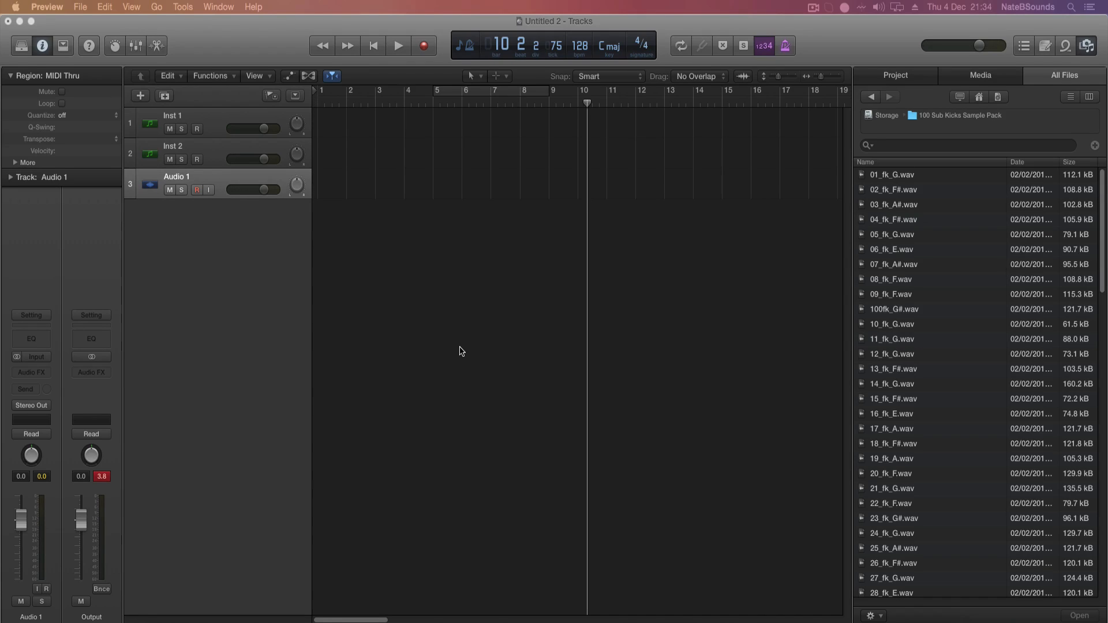
# Compare the Inst 1 and Inst 2 tracks and examine the Sylenth1 patch on Inst 1.
pyautogui.click(223, 121)
pyautogui.click(222, 152)
pyautogui.press('Up')
pyautogui.press('Down')
pyautogui.press('Up')
pyautogui.press('Down')
pyautogui.press('Up')
pyautogui.press('Down')
pyautogui.press('Up')
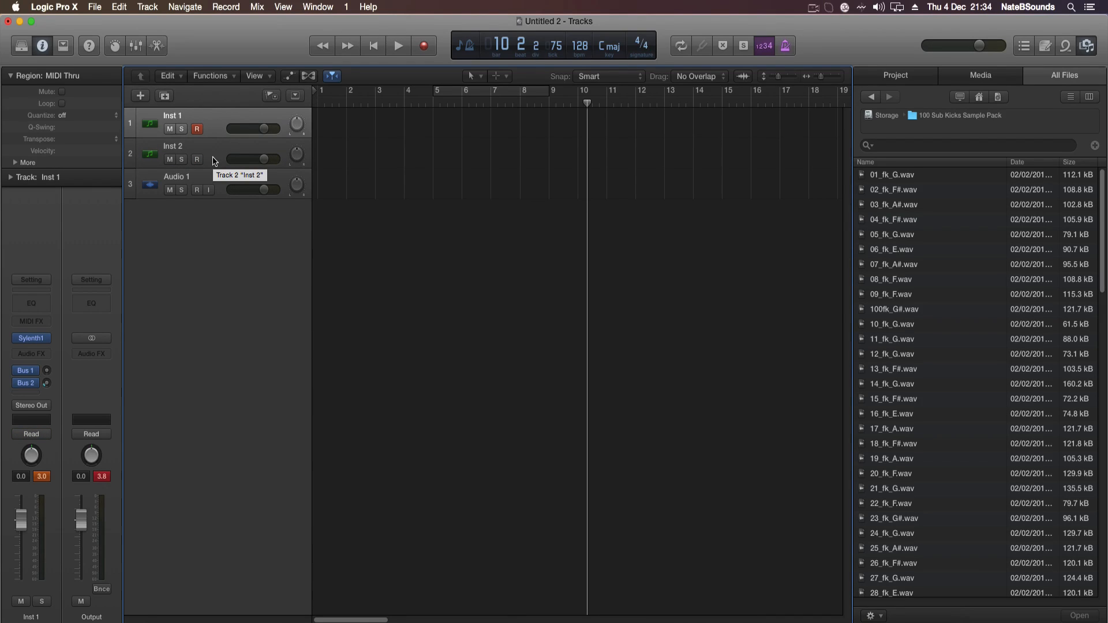
pyautogui.click(36, 338)
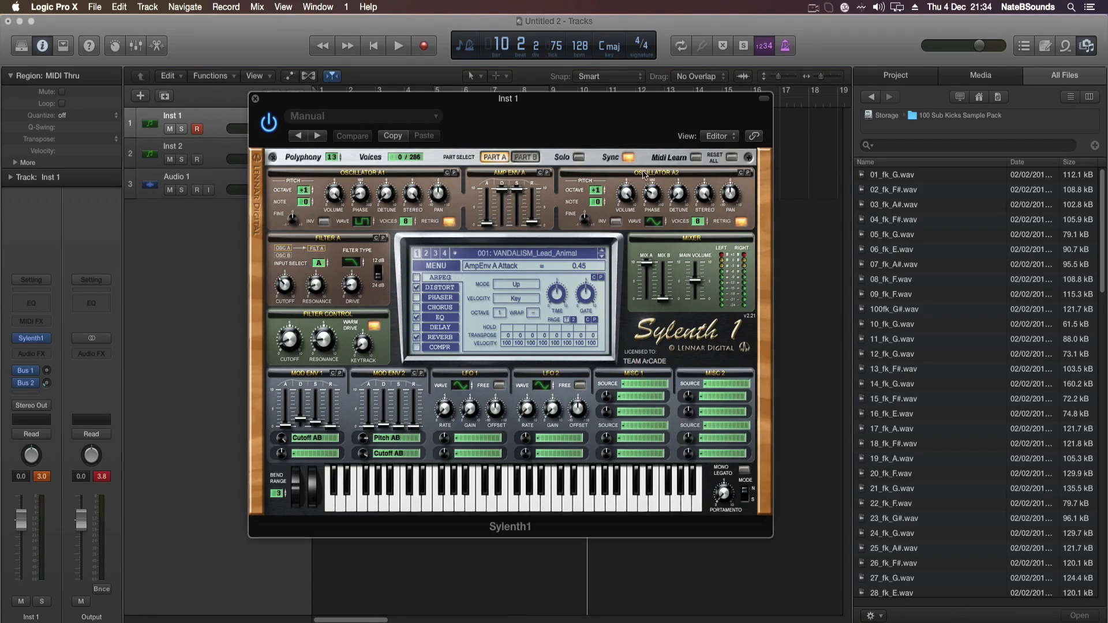
pyautogui.click(254, 99)
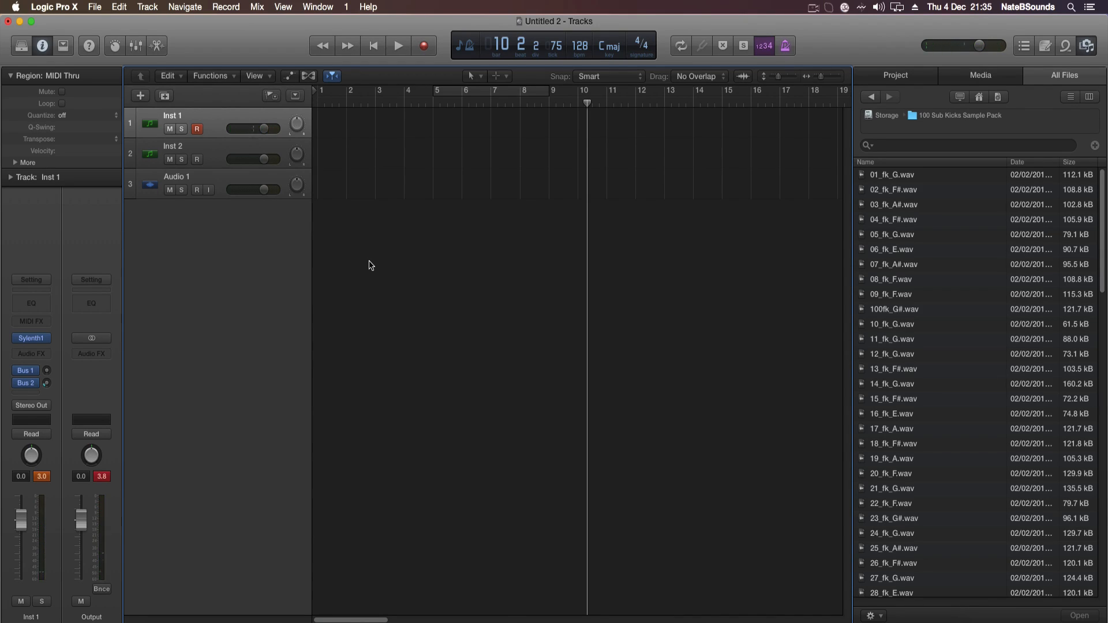
# Record a two-bar melody on the Inst 1 track, move its region to bar 1 and play it from the start.
pyautogui.click(418, 51)
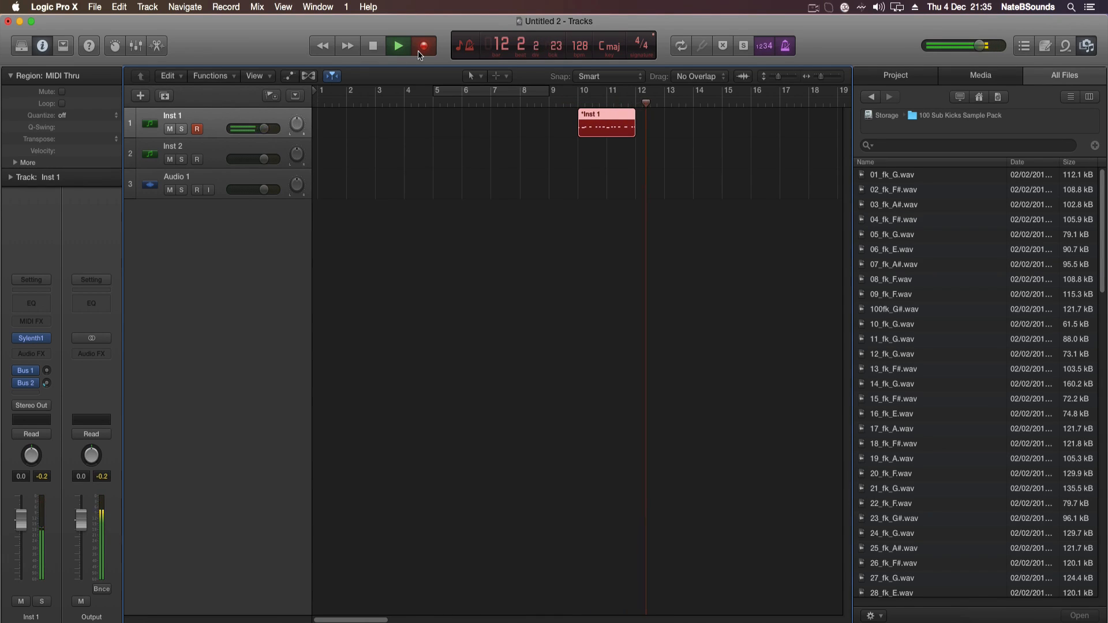
pyautogui.press('space')
pyautogui.moveTo(600, 113); pyautogui.dragTo(341, 108)
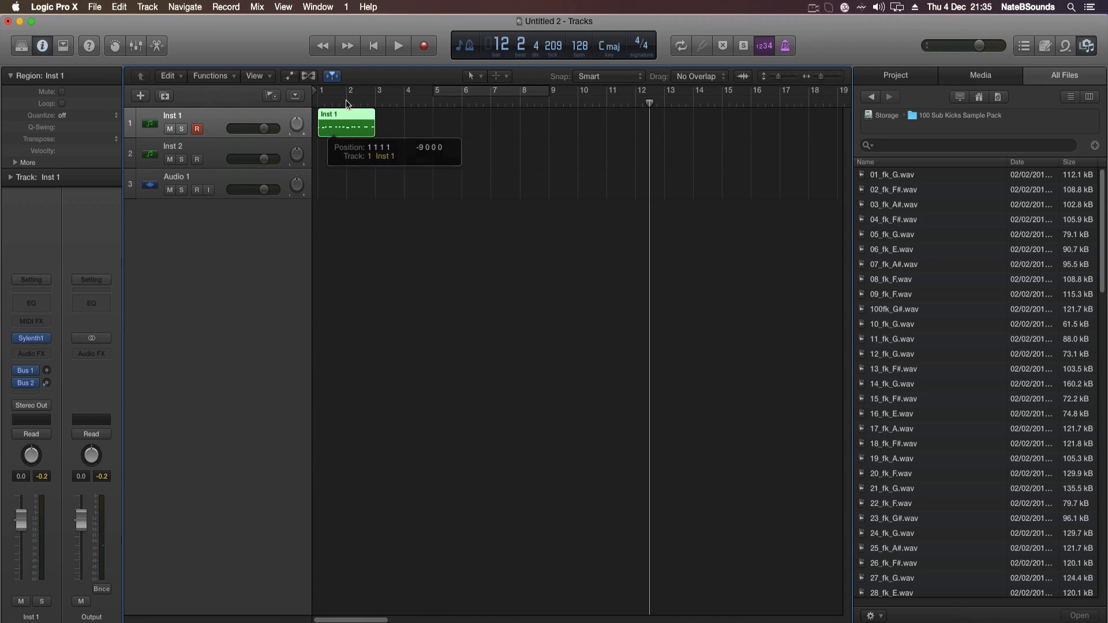
pyautogui.click(373, 52)
pyautogui.click(394, 51)
pyautogui.press('space')
# Quantize all notes of the Inst 1 region to 1/16 Note in the Piano Roll and play the result.
pyautogui.doubleClick(353, 118)
pyautogui.moveTo(525, 435); pyautogui.dragTo(242, 368)
pyautogui.click(245, 374)
pyautogui.click(340, 384)
pyautogui.press('space')
pyautogui.press('space')
pyautogui.press('Return')
pyautogui.press('space')
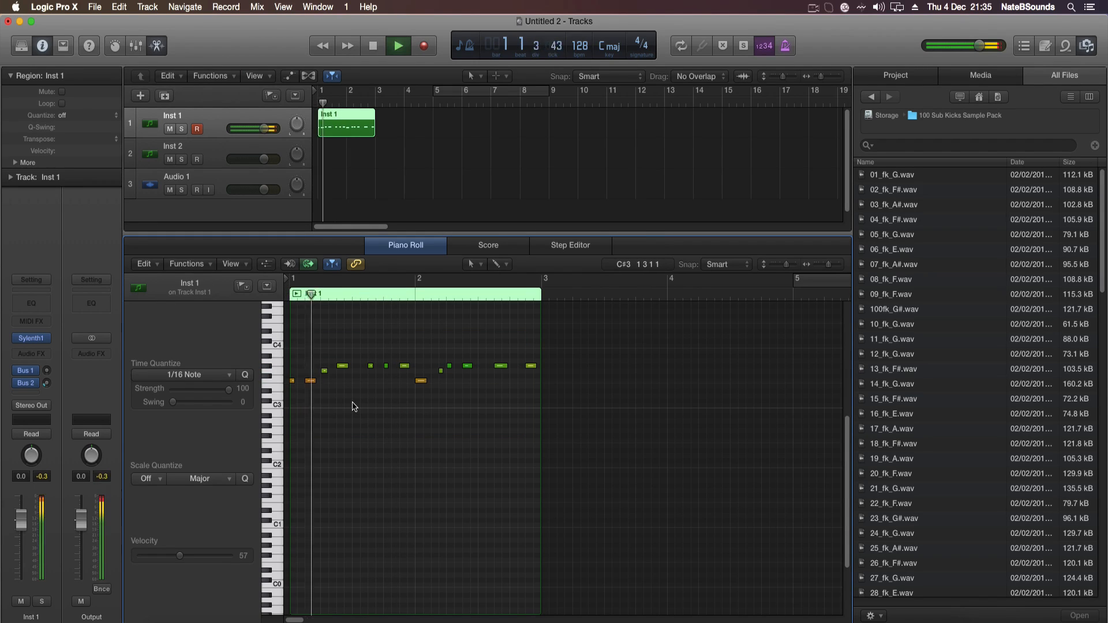
# Replace the long second F3 note in bar 1 with sixteenth-length F3 notes at 1 1 2 and 1 1 3.
pyautogui.press('space')
pyautogui.click(310, 381)
pyautogui.press('d')
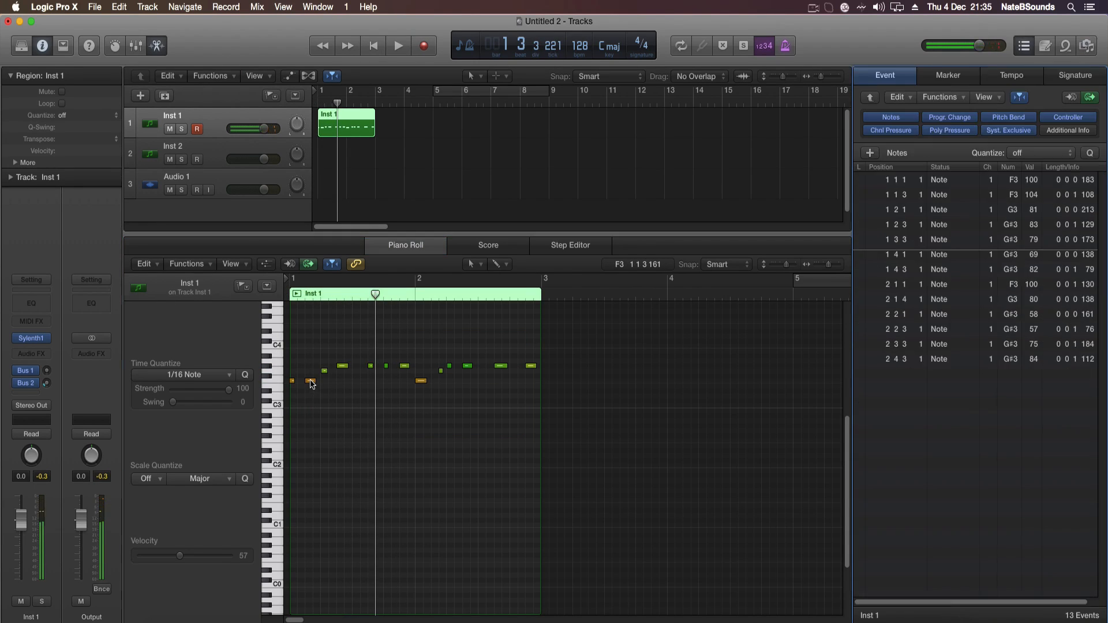
pyautogui.moveTo(311, 381); pyautogui.dragTo(306, 385)
pyautogui.press('space')
pyautogui.press('space')
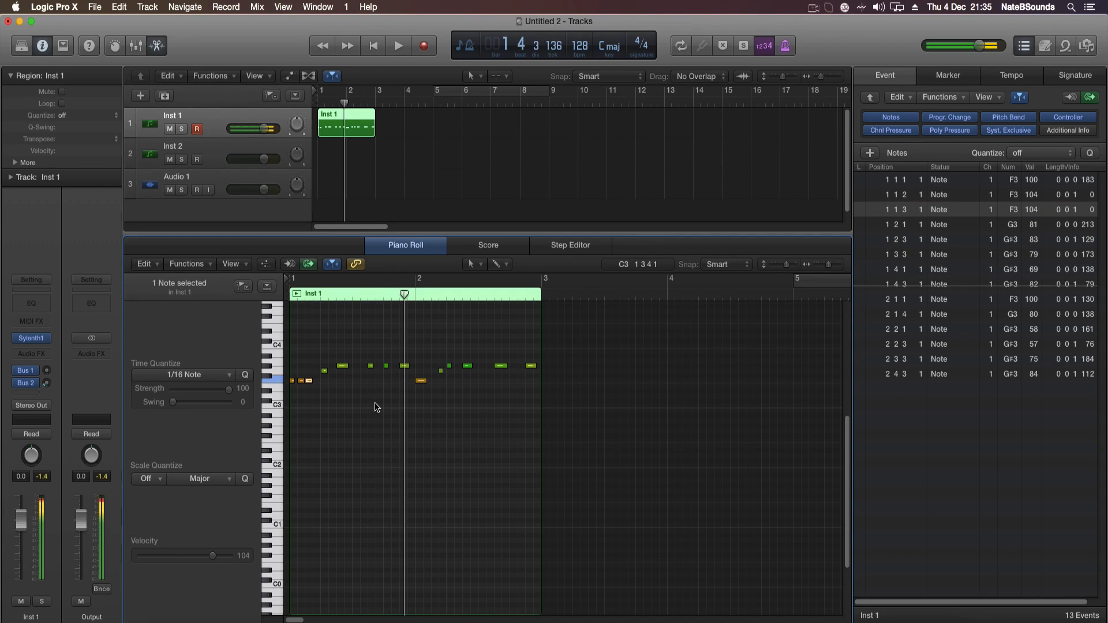
# Set the cycle range over bars 1 and 2 and play the melody in a loop.
pyautogui.click(330, 104)
pyautogui.moveTo(325, 92); pyautogui.dragTo(375, 92)
pyautogui.press('space')
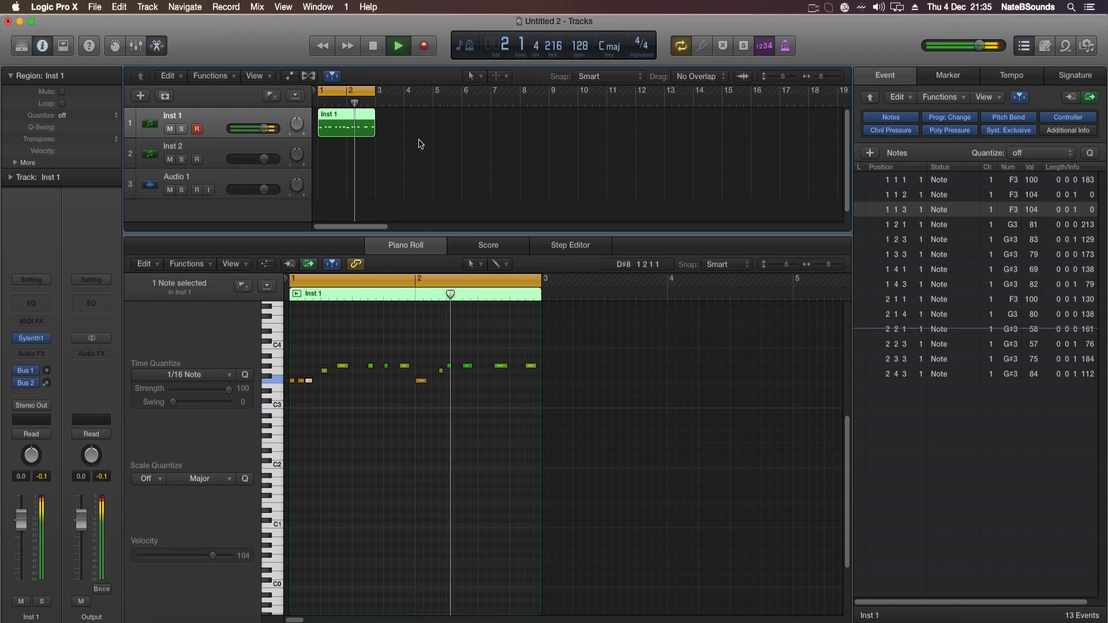
# Replace the long F3 note in bar 2 with a copy of bar 1's three opening F3 notes and play it.
pyautogui.press('space')
pyautogui.click(421, 384)
pyautogui.moveTo(420, 385)
pyautogui.mouseDown()
pyautogui.moveTo(300, 381)
pyautogui.moveTo(431, 385)
pyautogui.mouseUp()
pyautogui.press('space')
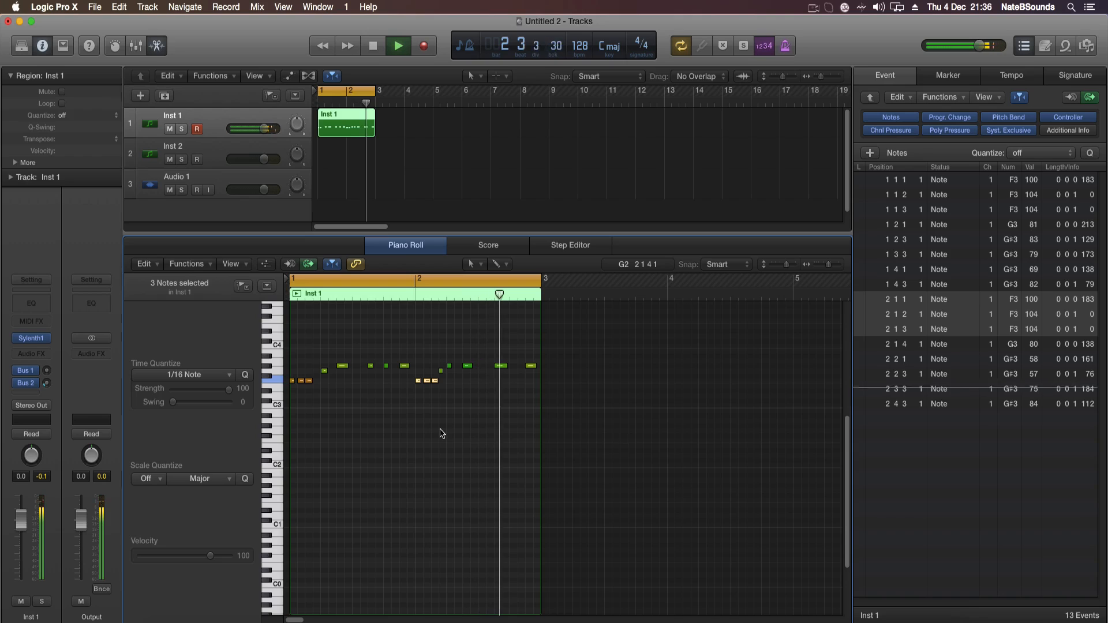
# Copy the Inst 1 region to bar 3 and extend the cycle range to the start of bar 5.
pyautogui.click(419, 247)
pyautogui.press('space')
pyautogui.moveTo(346, 126); pyautogui.dragTo(403, 126)
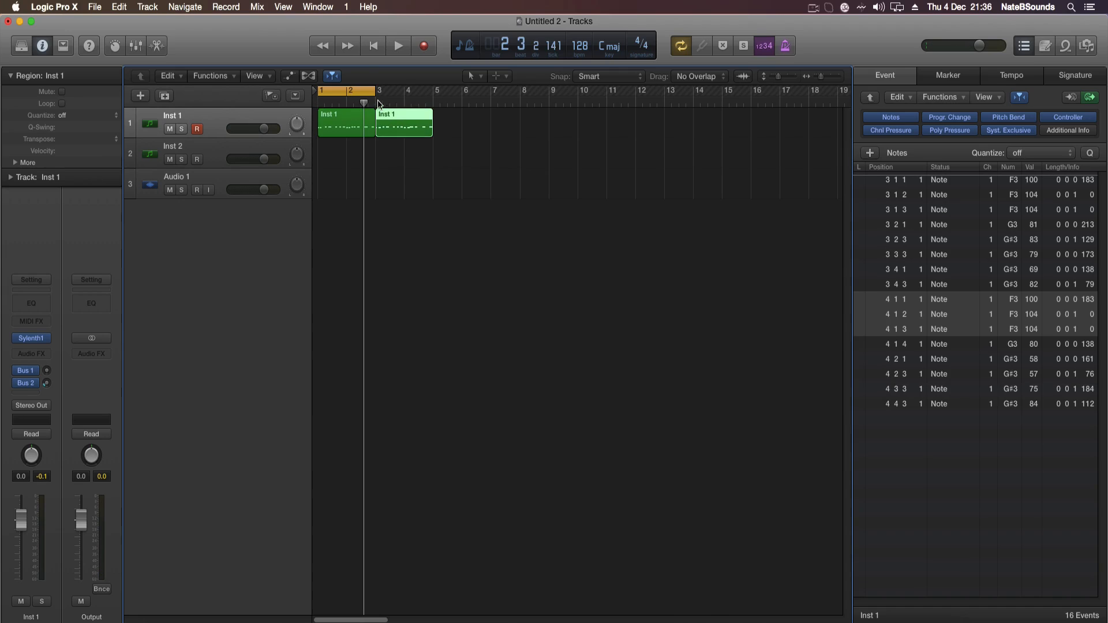
pyautogui.moveTo(374, 92); pyautogui.dragTo(428, 96)
pyautogui.click(574, 281)
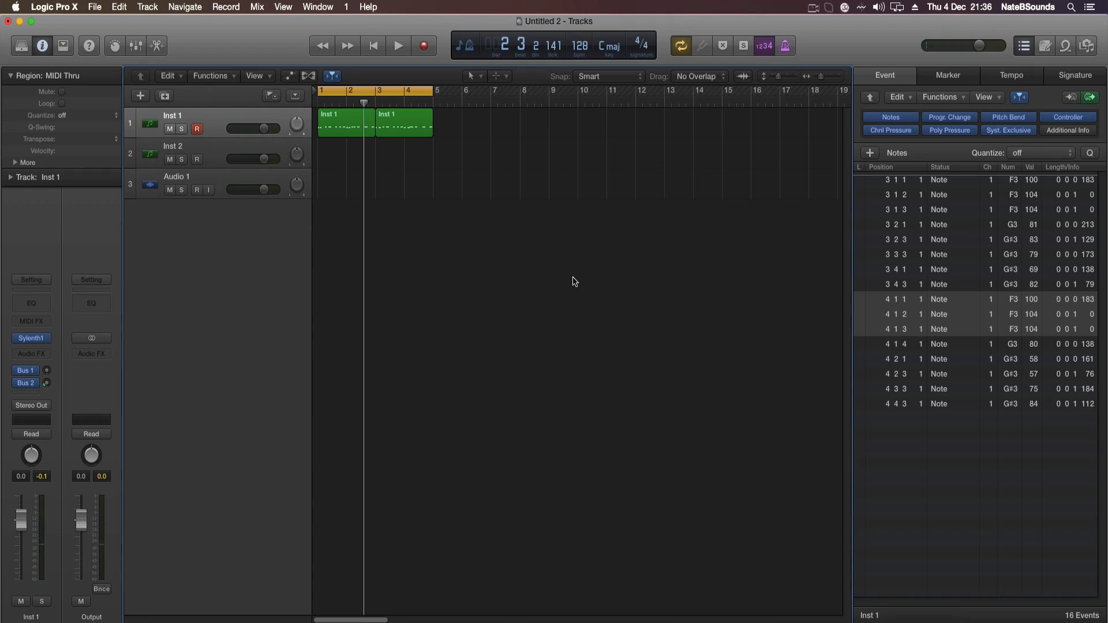
# Audition the F-note kick samples, including 09_fk_F.wav, 08_fk_F.wav and 20_fk_F.wav, in the kick sample folder.
pyautogui.click(1086, 51)
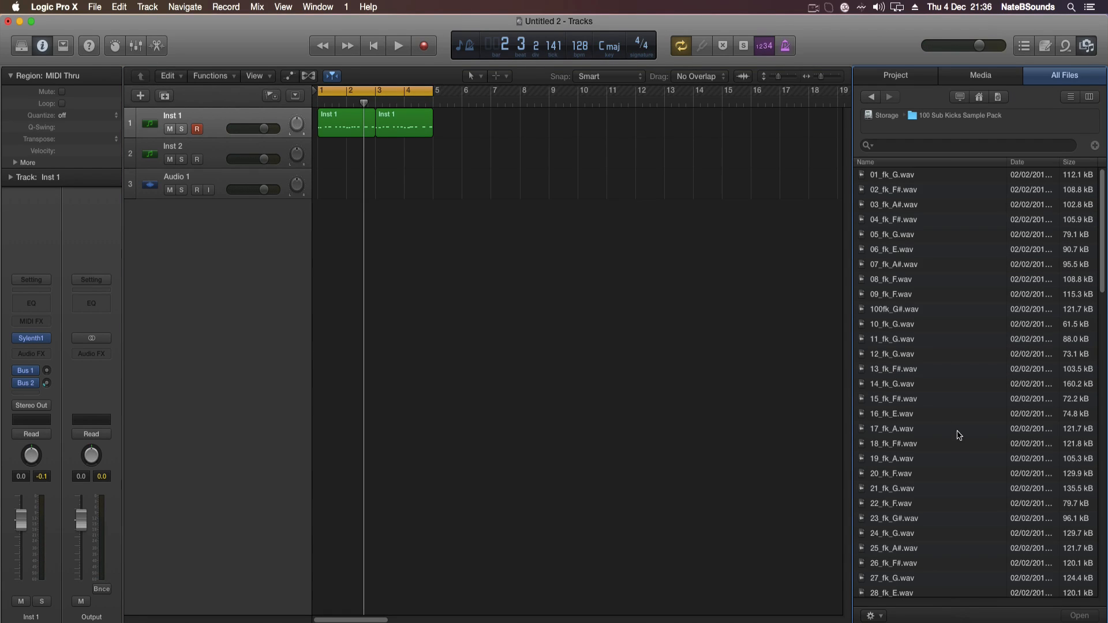
pyautogui.click(902, 296)
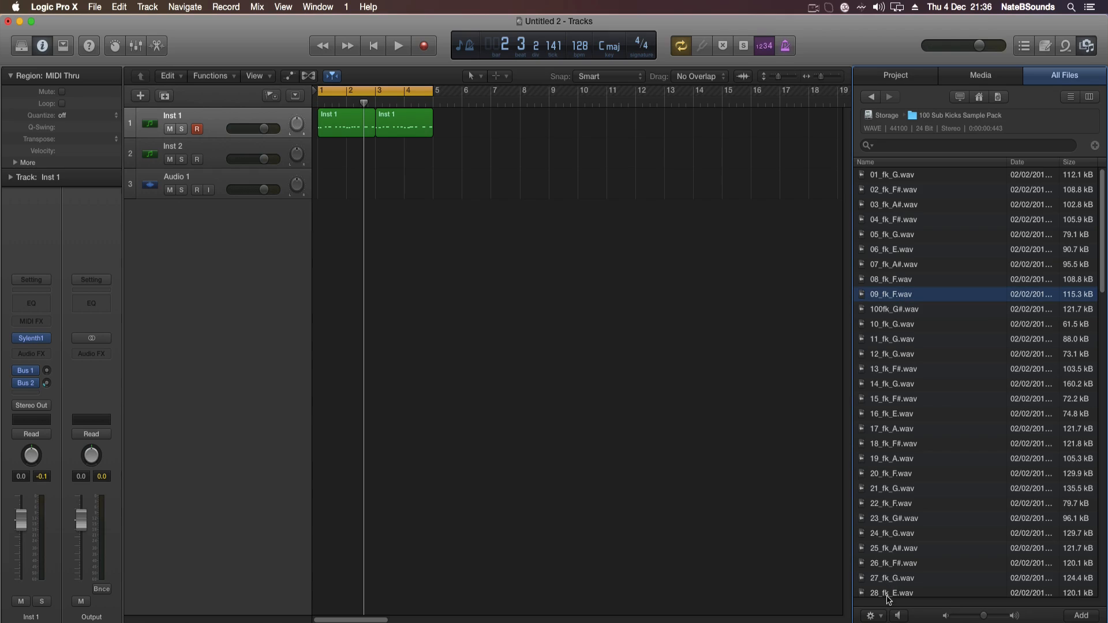
pyautogui.press('Up')
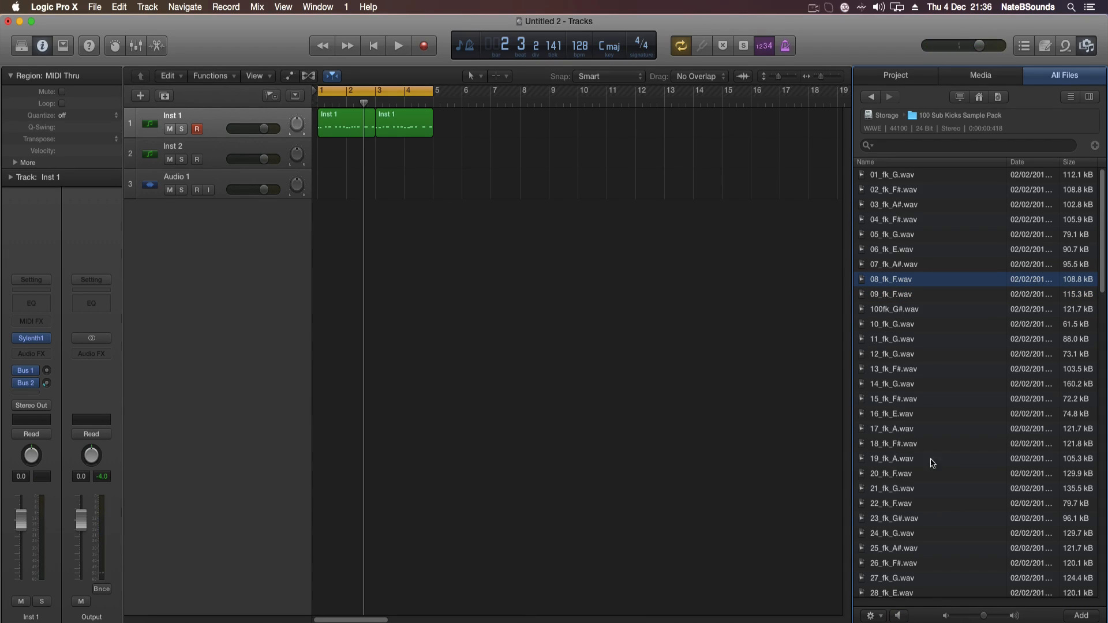
pyautogui.click(923, 475)
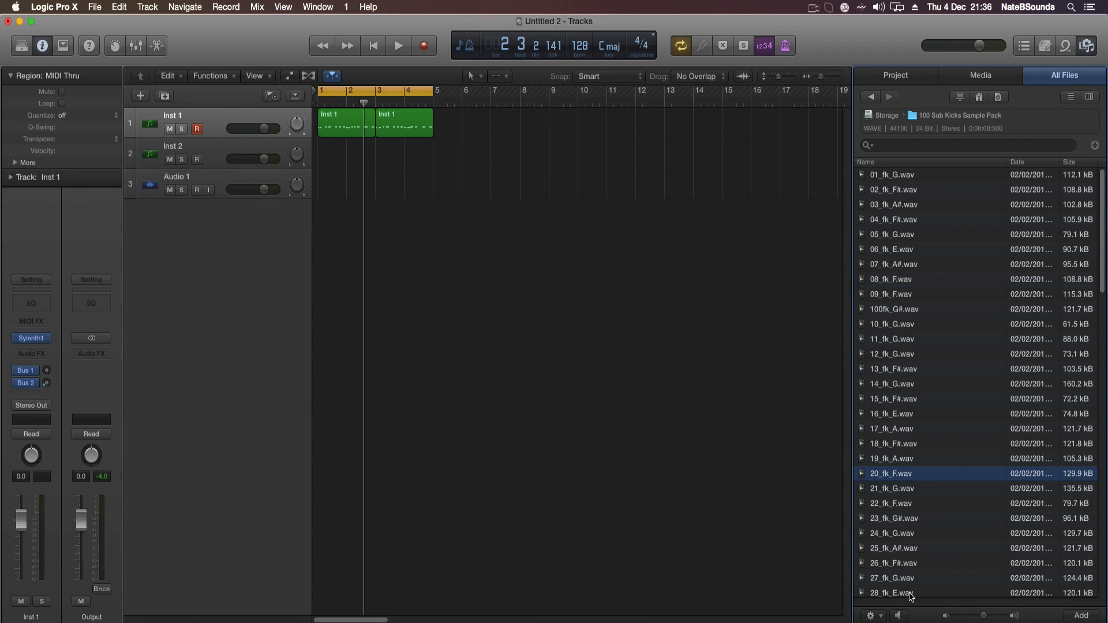
pyautogui.click(919, 506)
pyautogui.click(904, 476)
# Place 20_fk_F.wav on the audio track at bar 1 and repeat it on every beat through bar 4.
pyautogui.moveTo(892, 477); pyautogui.dragTo(330, 190)
pyautogui.click(647, 242)
pyautogui.moveTo(822, 77); pyautogui.dragTo(829, 80)
pyautogui.moveTo(395, 184); pyautogui.dragTo(470, 182)
pyautogui.press('super+a')
pyautogui.moveTo(343, 182); pyautogui.dragTo(600, 181)
pyautogui.moveTo(827, 77); pyautogui.dragTo(824, 77)
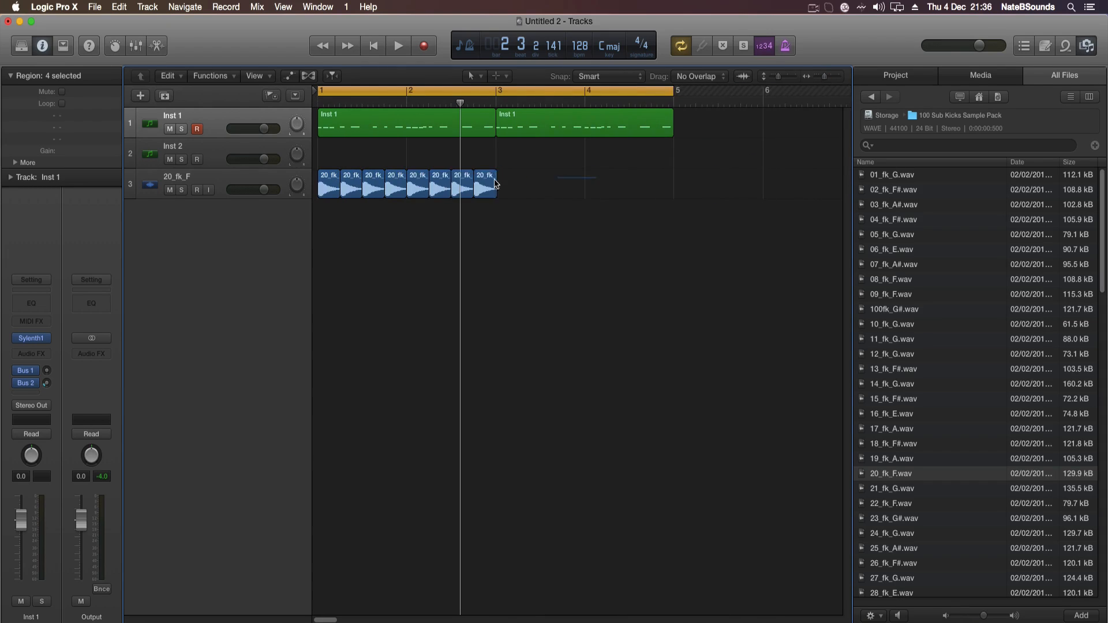
pyautogui.press('super+a')
pyautogui.moveTo(326, 187); pyautogui.dragTo(504, 188)
# Delete the last two kicks in bar 4 and play the kick and melody together.
pyautogui.moveTo(701, 190); pyautogui.dragTo(640, 199)
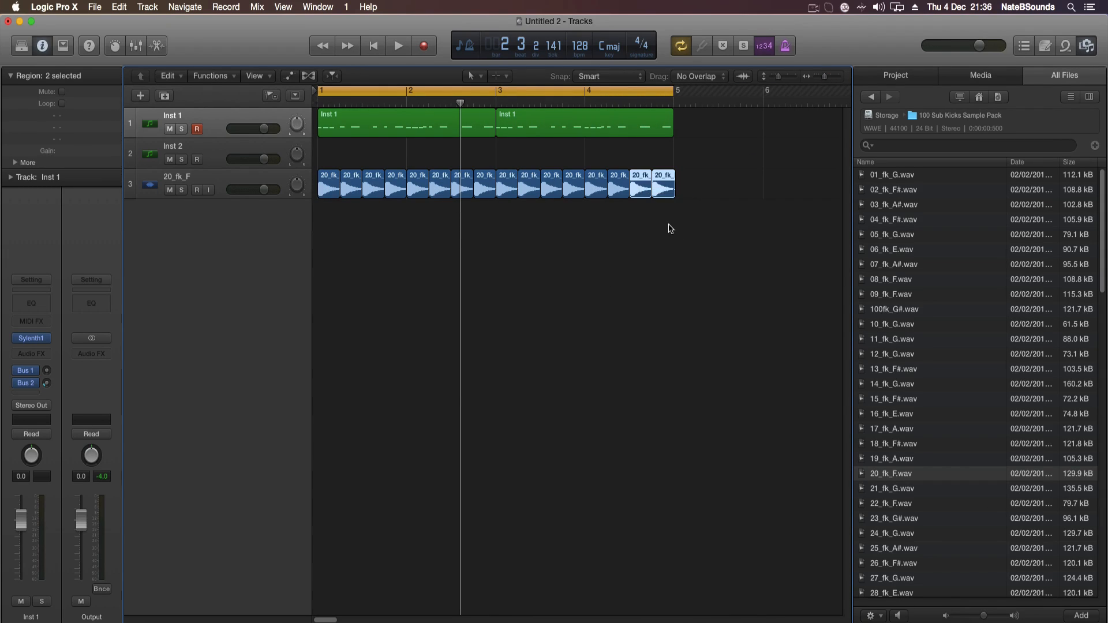
pyautogui.press('Delete')
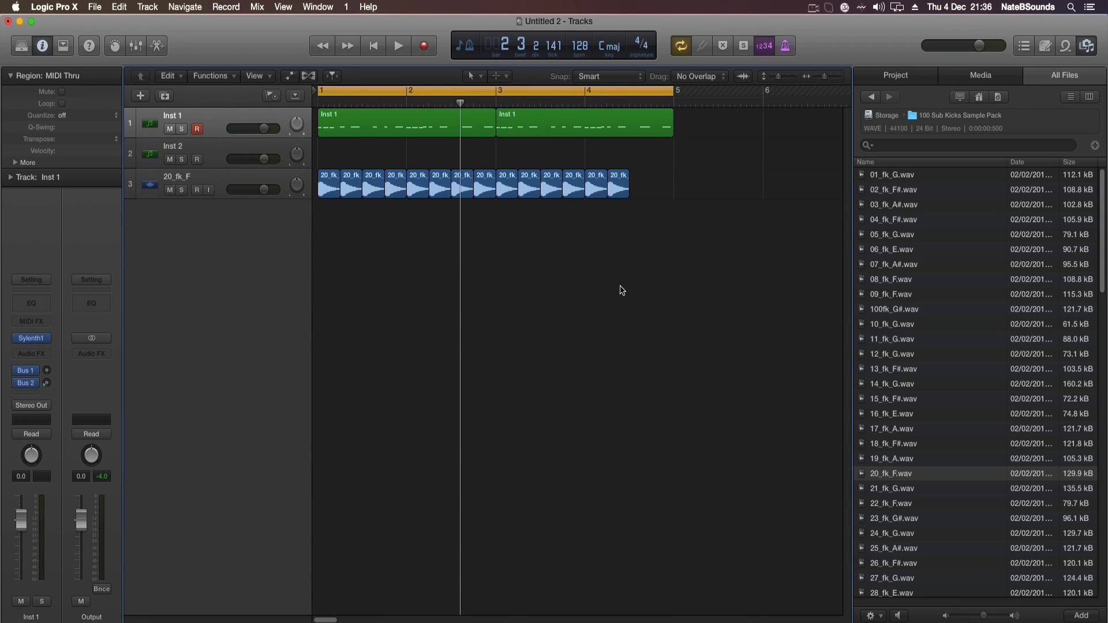
pyautogui.press('space')
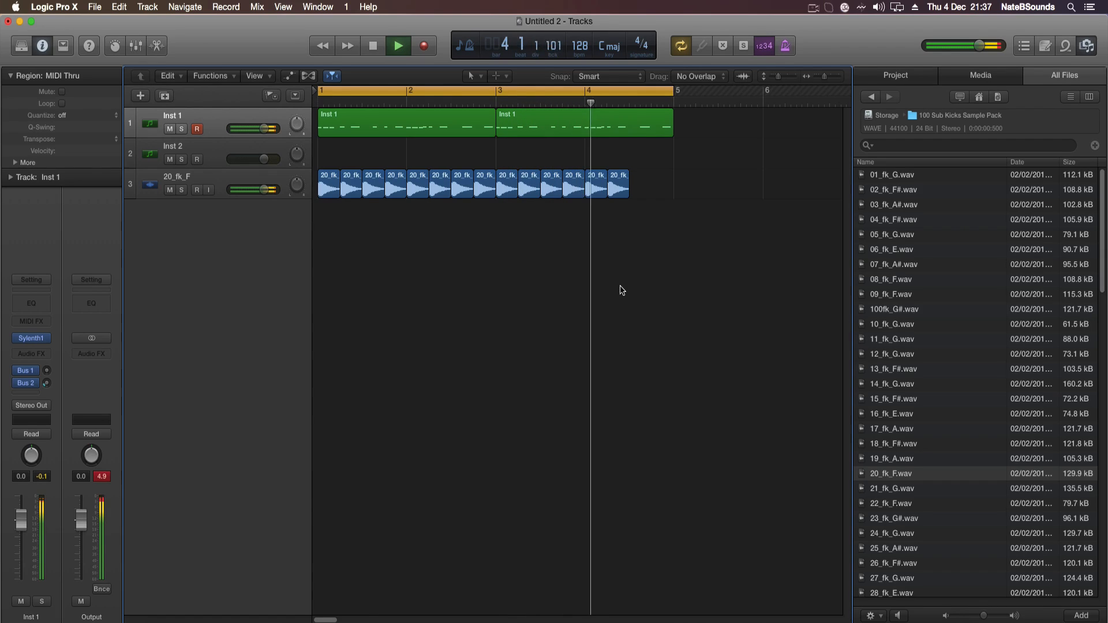
pyautogui.press('space')
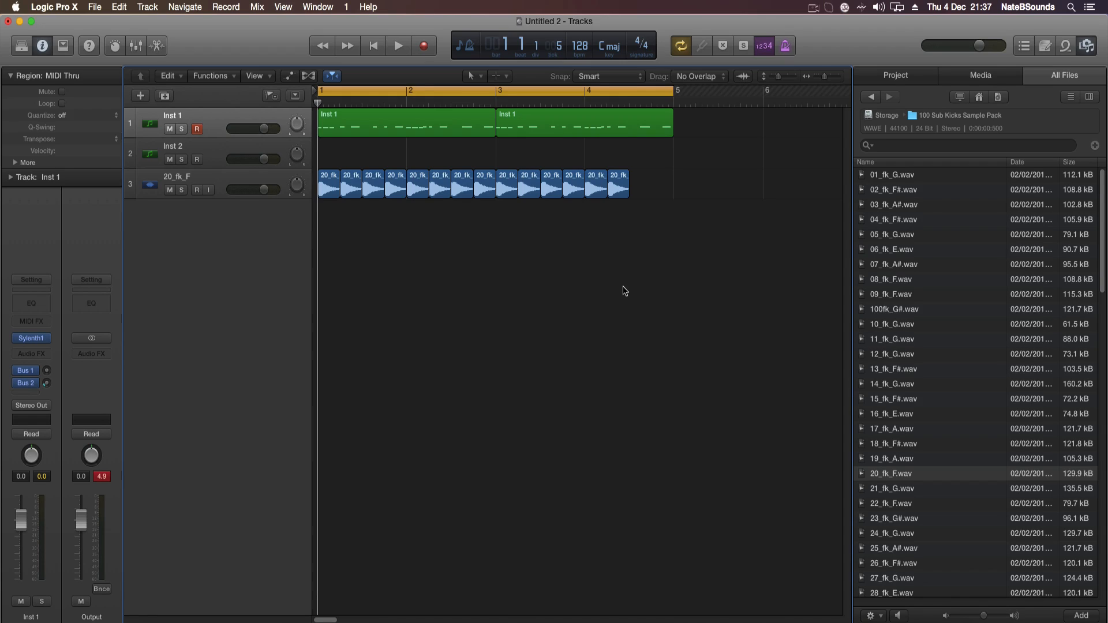
# Extend the cycle range to the start of bar 9.
pyautogui.click(212, 149)
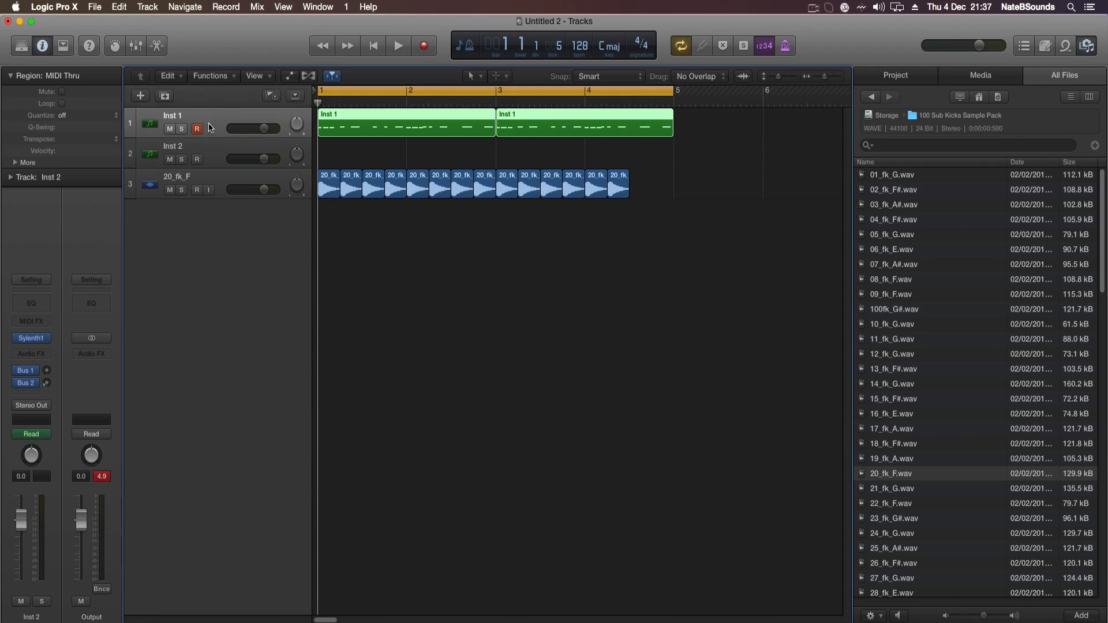
pyautogui.click(224, 182)
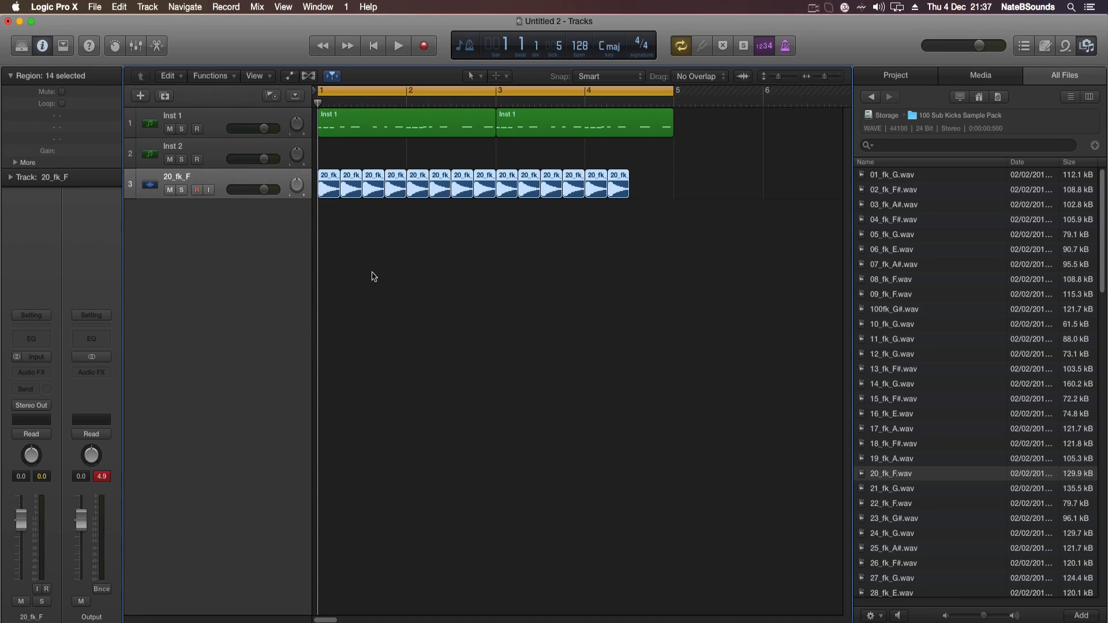
pyautogui.click(547, 297)
pyautogui.press('super+Left')
pyautogui.moveTo(487, 92); pyautogui.dragTo(655, 105)
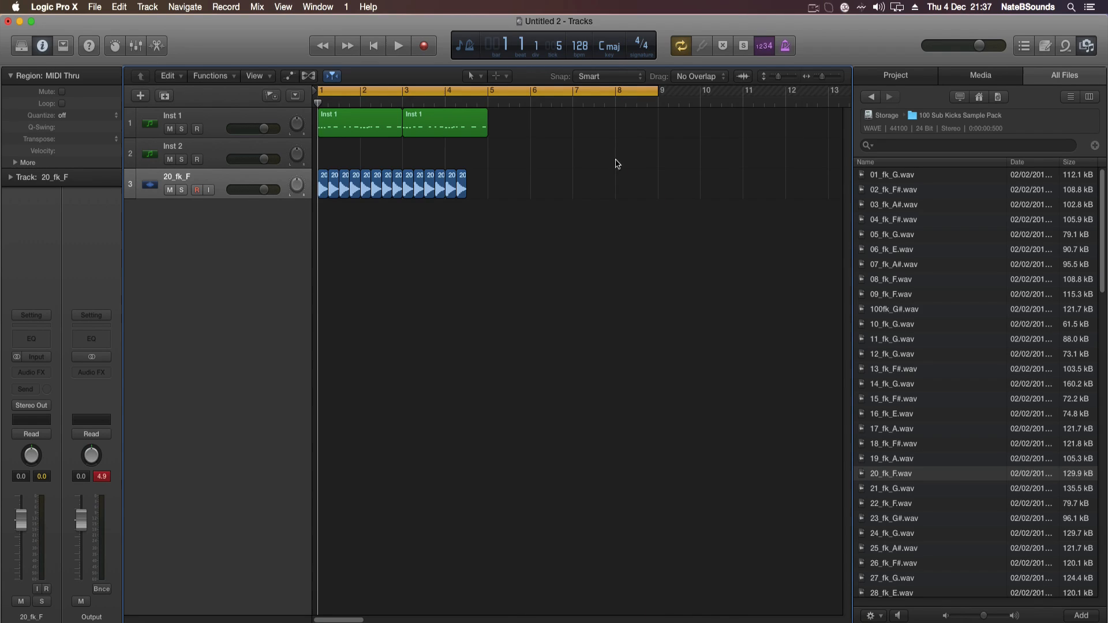
# Copy the kick pattern to bar 5 and copy both Inst 1 regions onto the Inst 2 track from bar 5.
pyautogui.moveTo(554, 174); pyautogui.dragTo(494, 198)
pyautogui.moveTo(573, 118); pyautogui.dragTo(346, 124)
pyautogui.click(269, 153)
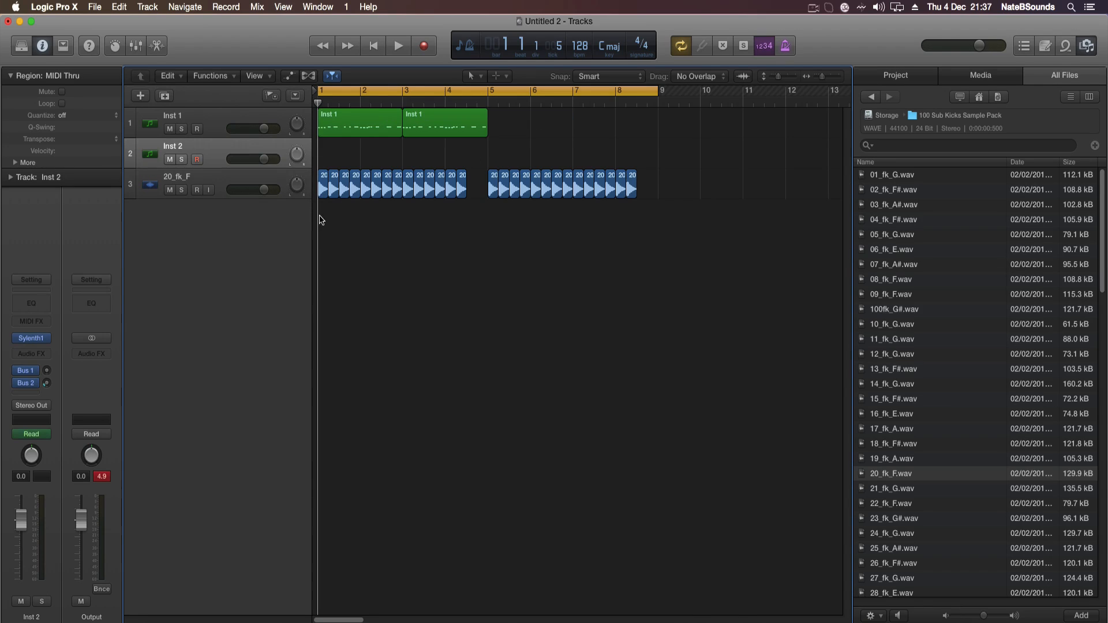
pyautogui.moveTo(565, 144); pyautogui.dragTo(519, 150)
pyautogui.click(623, 246)
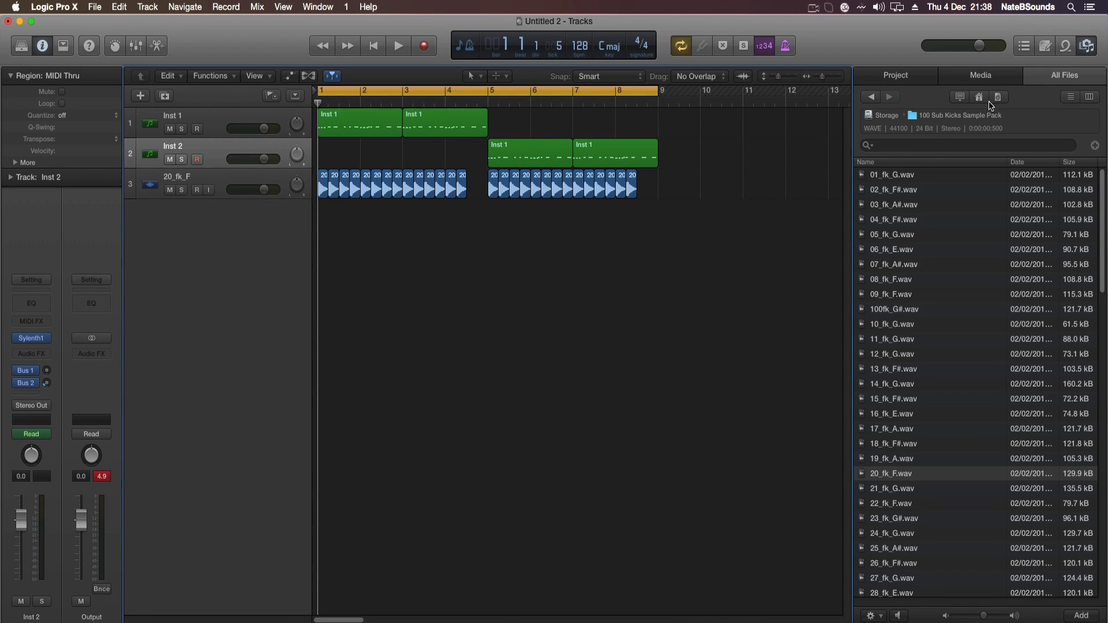
# Open the inner reFX.Vengeance.Effects.vol.3.WAV-MAGNETRIXX folder within Stuff Downloaded on Mac on the Storage drive.
pyautogui.click(886, 116)
pyautogui.scroll(-15, 896, 465)
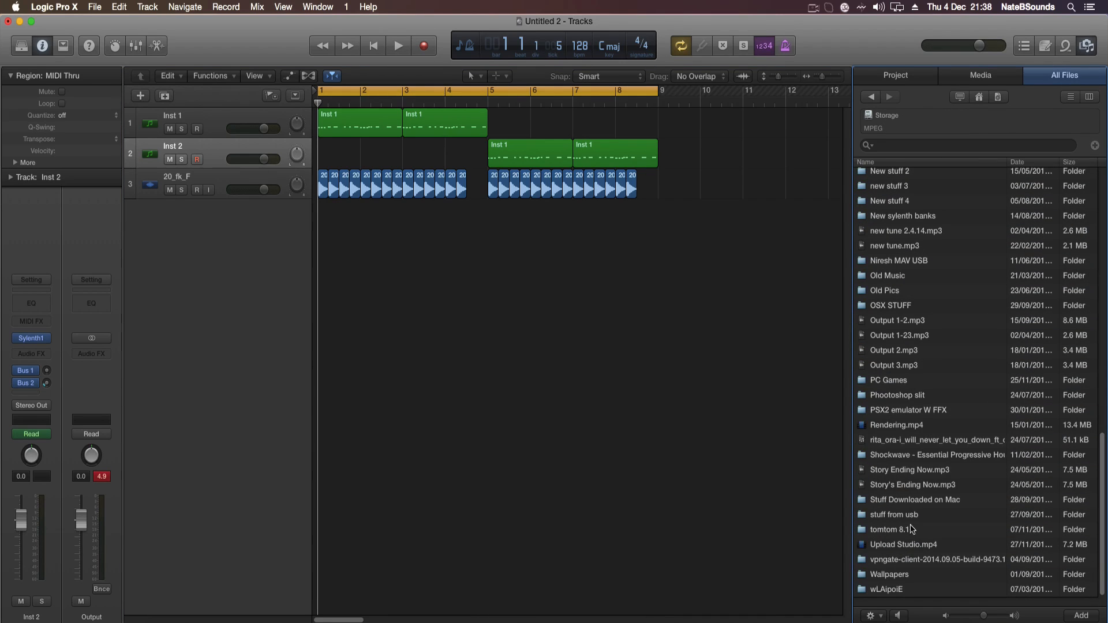
pyautogui.doubleClick(915, 499)
pyautogui.doubleClick(892, 208)
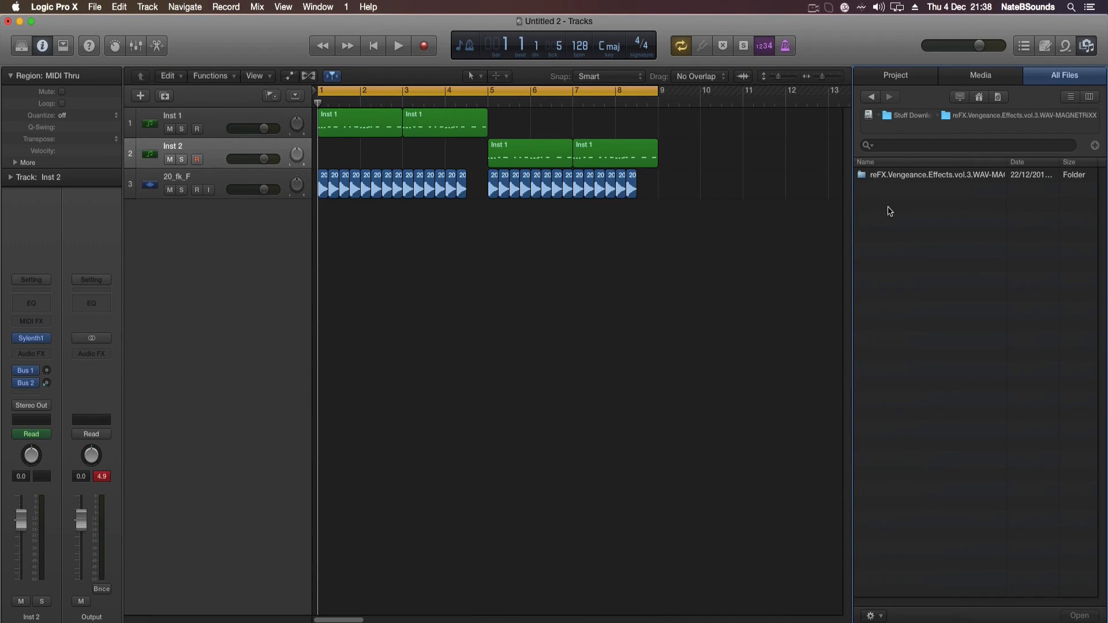
pyautogui.doubleClick(902, 176)
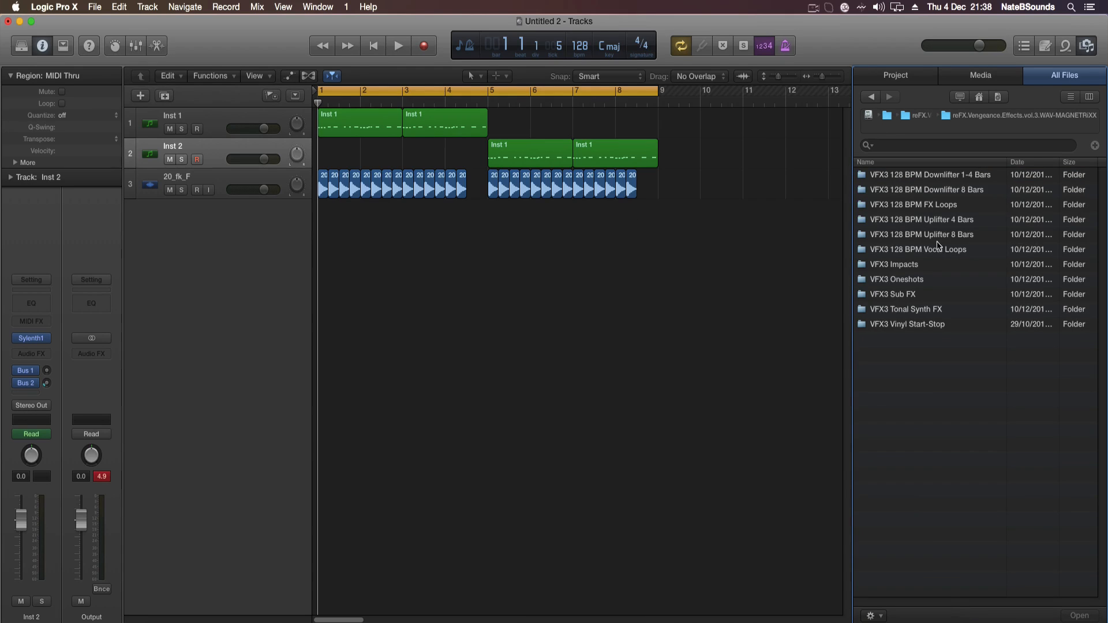
# Open the VFX3 128 BPM Uplifter 4 Bars folder and audition uplifter samples 30, 6, 7 and 8.
pyautogui.click(949, 225)
pyautogui.click(951, 516)
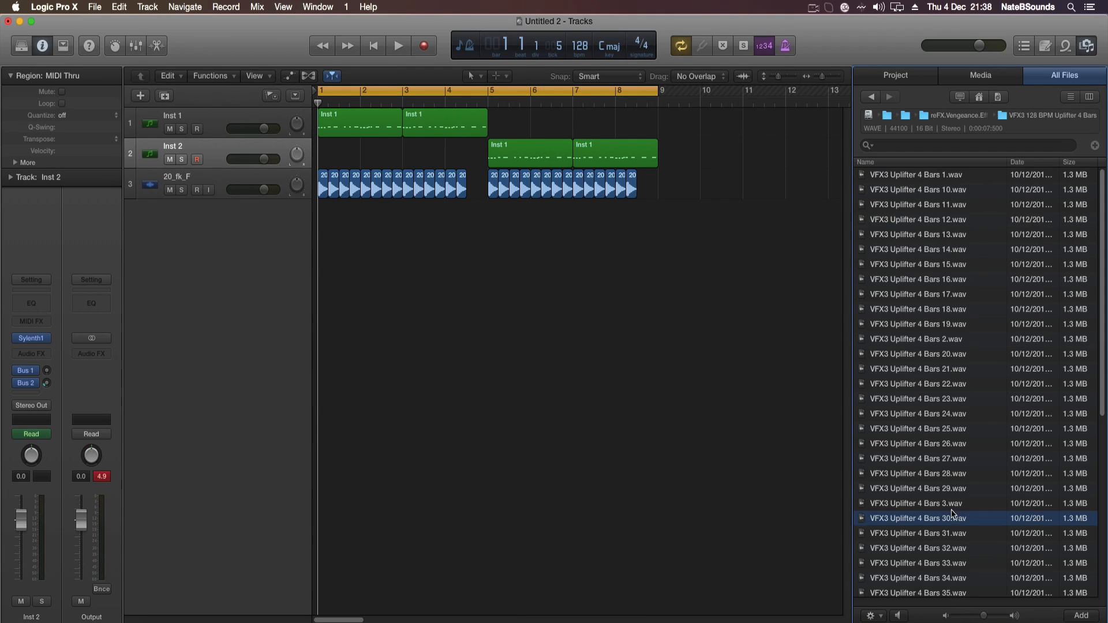
pyautogui.click(901, 616)
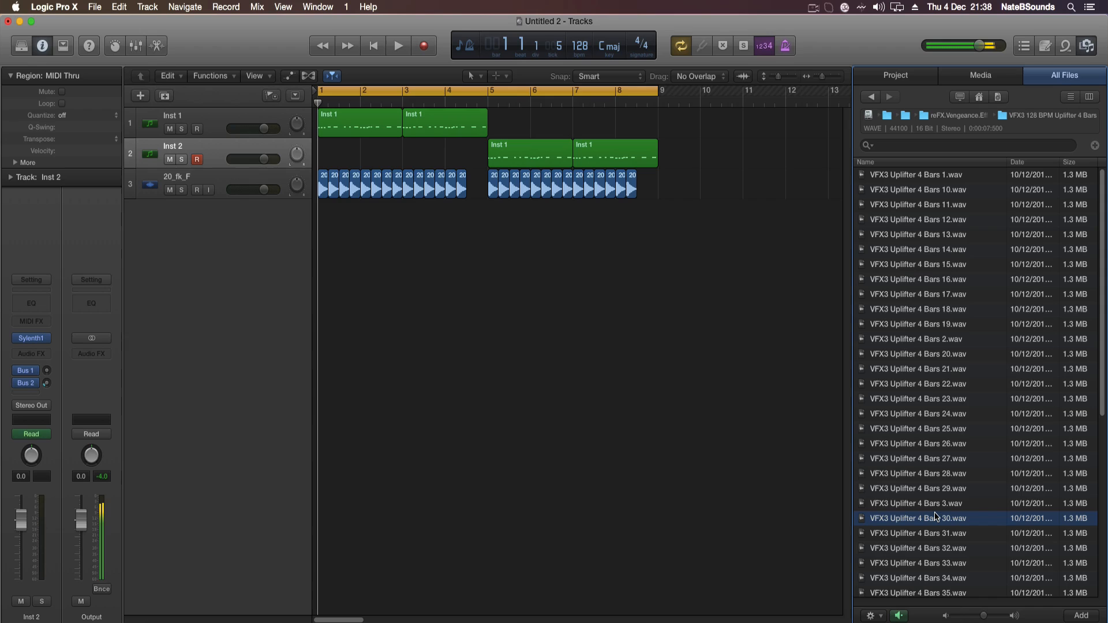
pyautogui.scroll(-7, 936, 515)
pyautogui.click(970, 549)
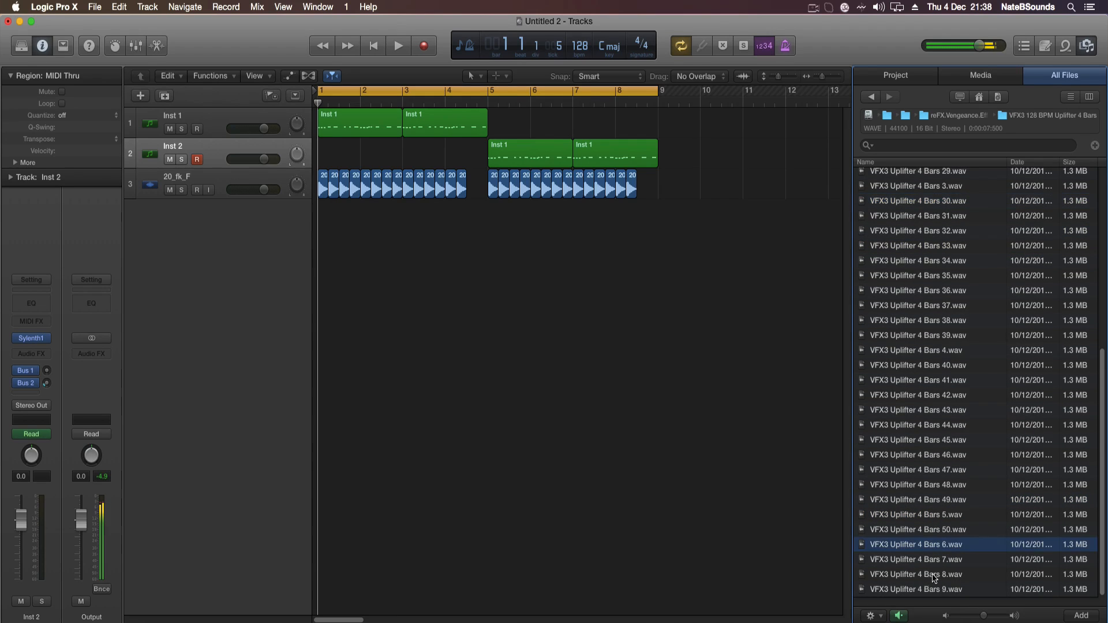
pyautogui.click(935, 563)
pyautogui.click(936, 577)
# Add VFX3 Uplifter 4 Bars 7.wav on a new track and align it to start at bar 1.
pyautogui.moveTo(939, 563); pyautogui.dragTo(436, 249)
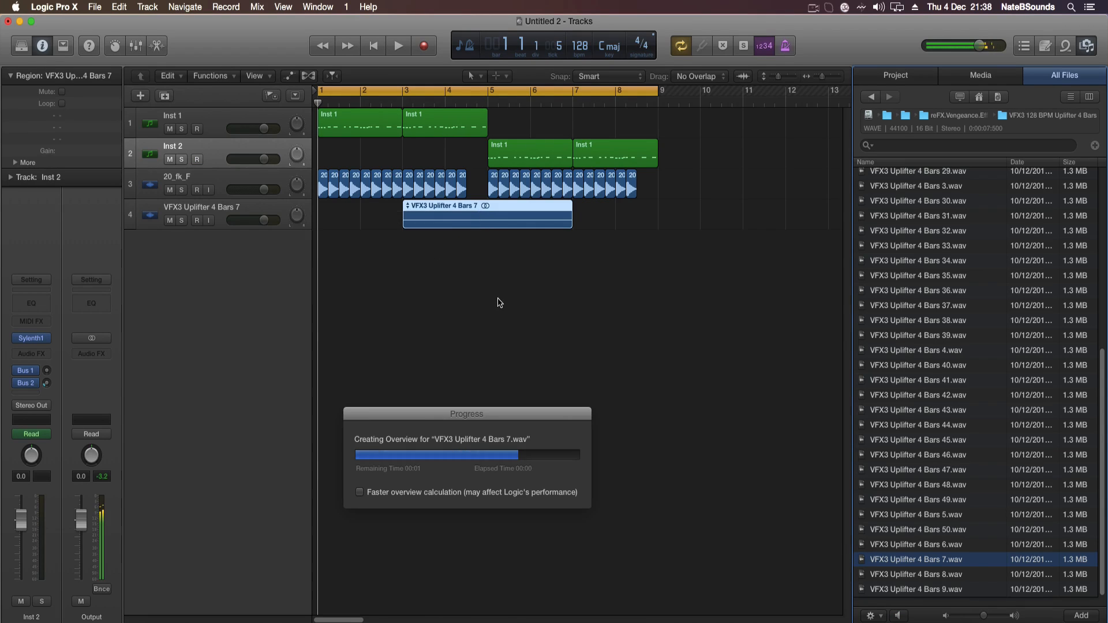
pyautogui.click(639, 241)
pyautogui.moveTo(486, 219); pyautogui.dragTo(400, 219)
# Set the uplifter track's automation to Latch and draw a volume fade-in from silence at bar 1 to -4.2 dB at bar 5.
pyautogui.click(289, 77)
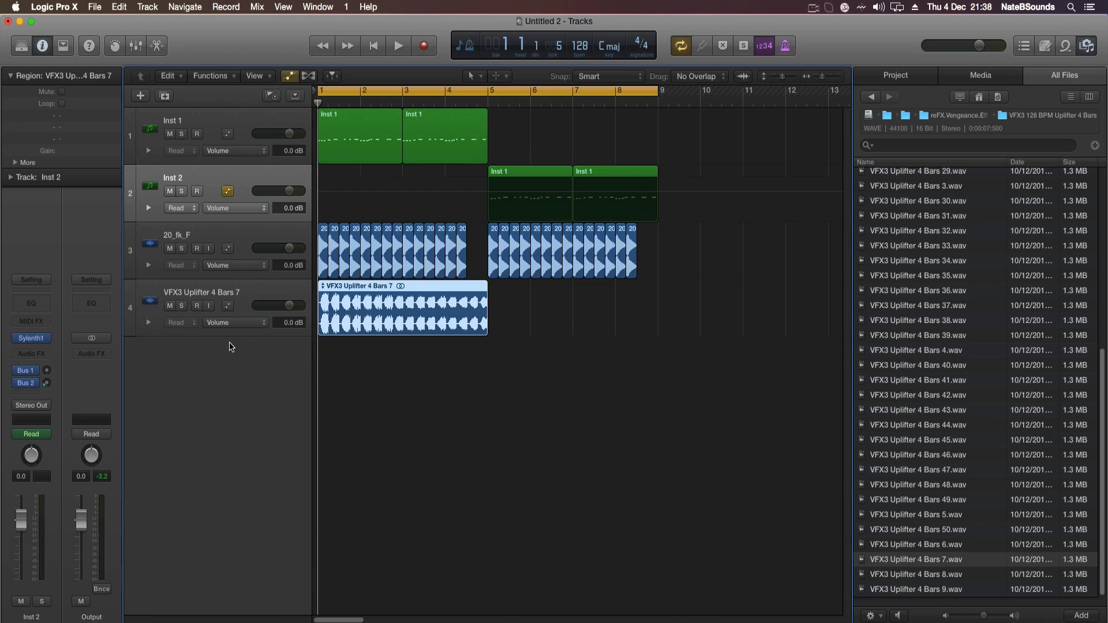
pyautogui.click(156, 323)
pyautogui.click(50, 437)
pyautogui.click(31, 456)
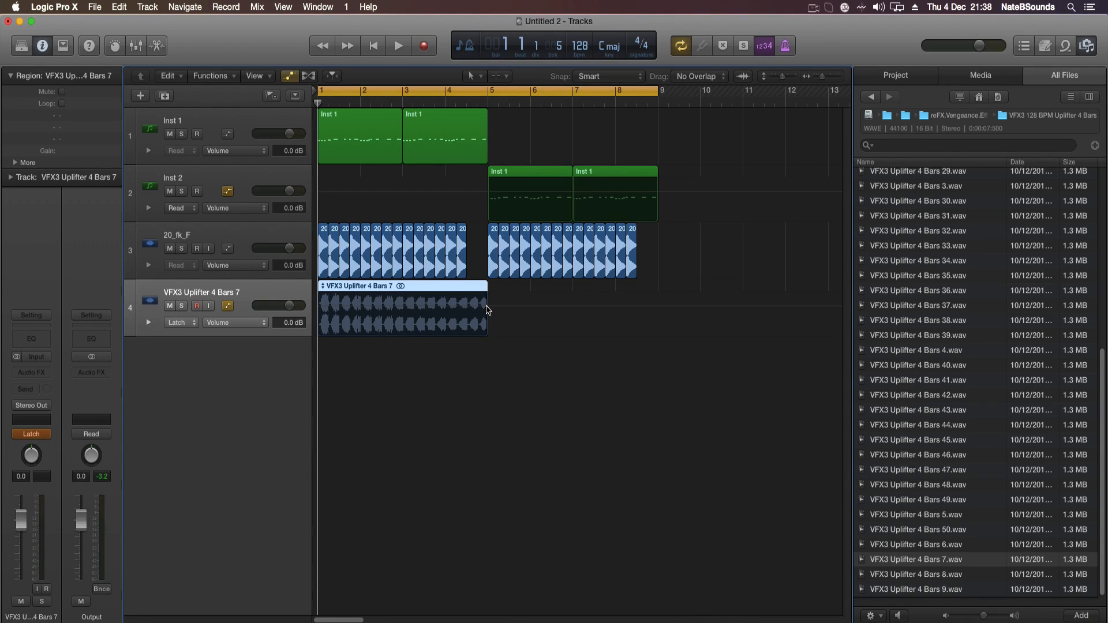
pyautogui.click(386, 341)
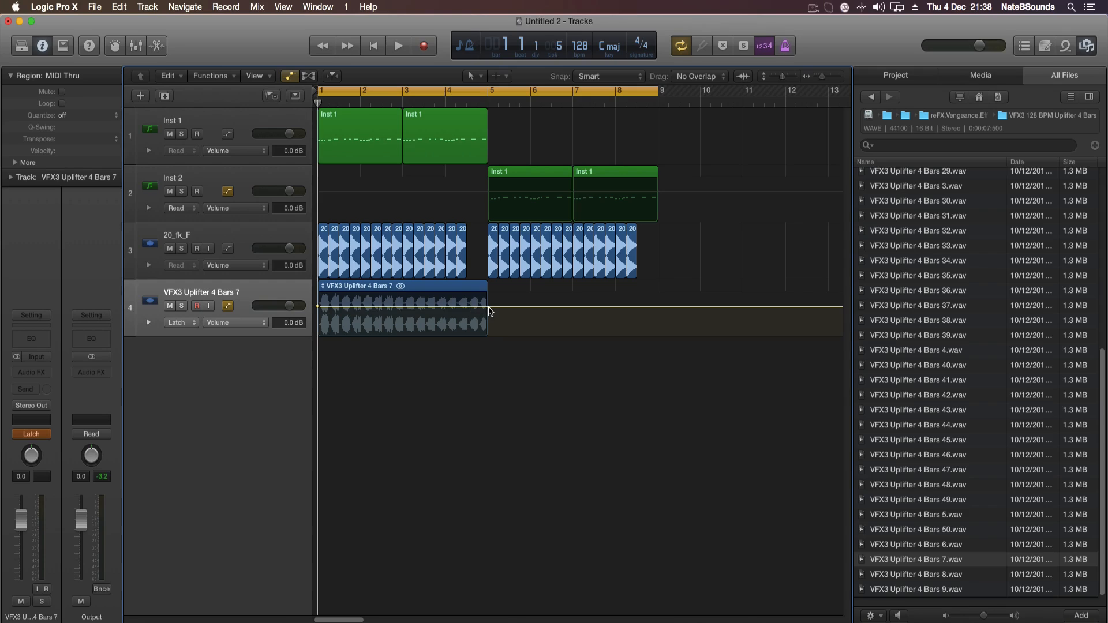
pyautogui.moveTo(489, 306); pyautogui.dragTo(487, 312)
pyautogui.moveTo(319, 309); pyautogui.dragTo(319, 335)
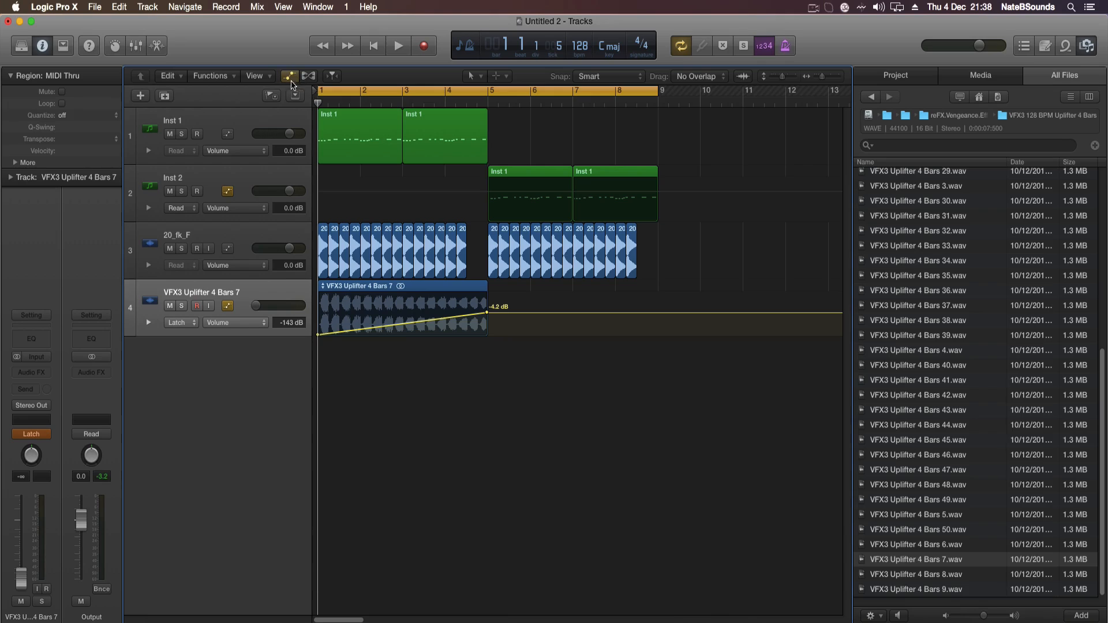
pyautogui.click(290, 77)
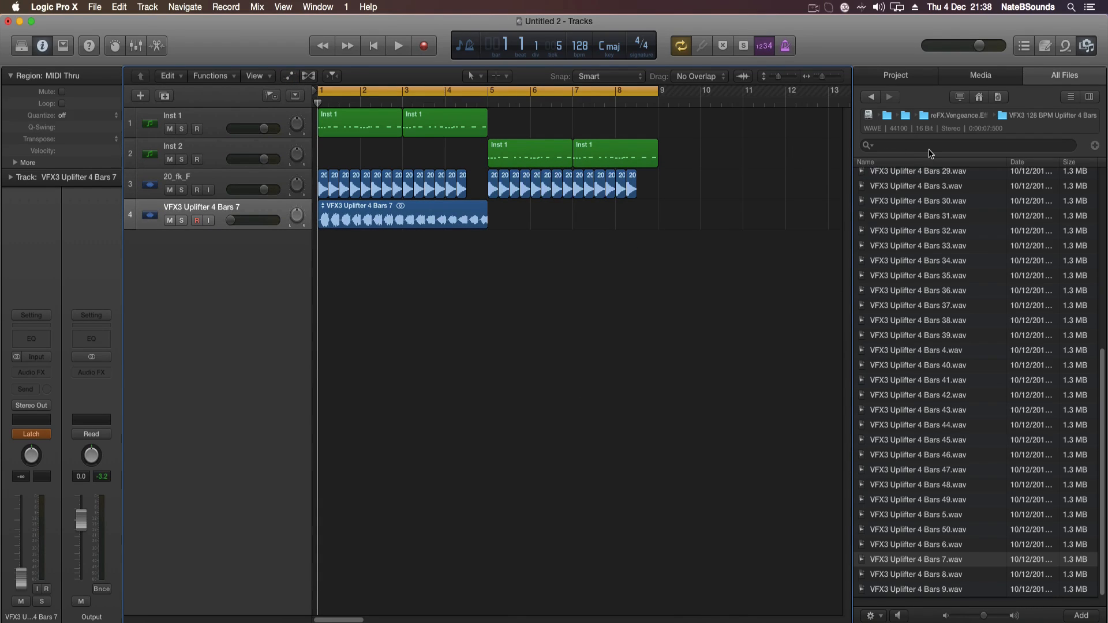
# Open the VEC3 Claps folder of Vengeance - Essential Clubsounds Vol.3, inside PvDJUk6JGz in Stuff Downloaded on Mac.
pyautogui.click(952, 115)
pyautogui.click(923, 117)
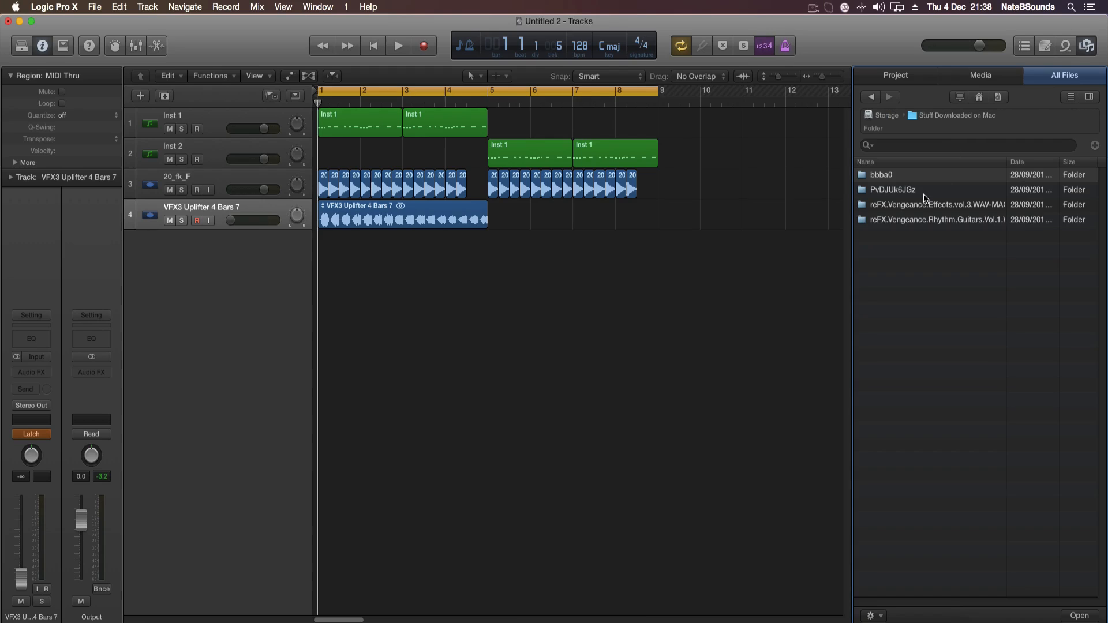
pyautogui.doubleClick(925, 191)
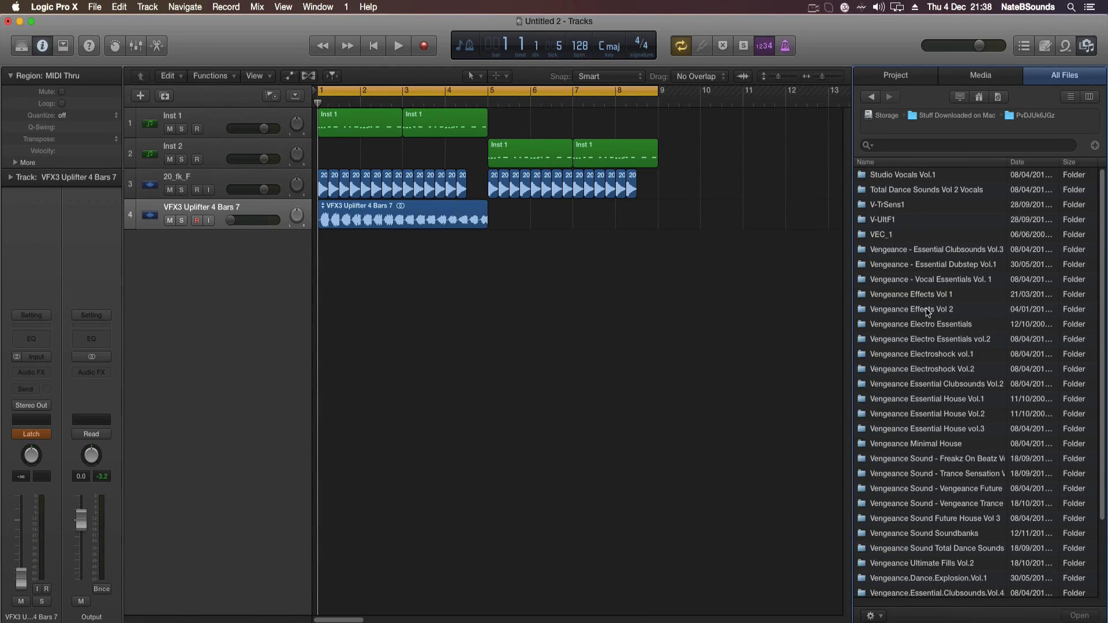
pyautogui.doubleClick(964, 250)
pyautogui.doubleClick(901, 191)
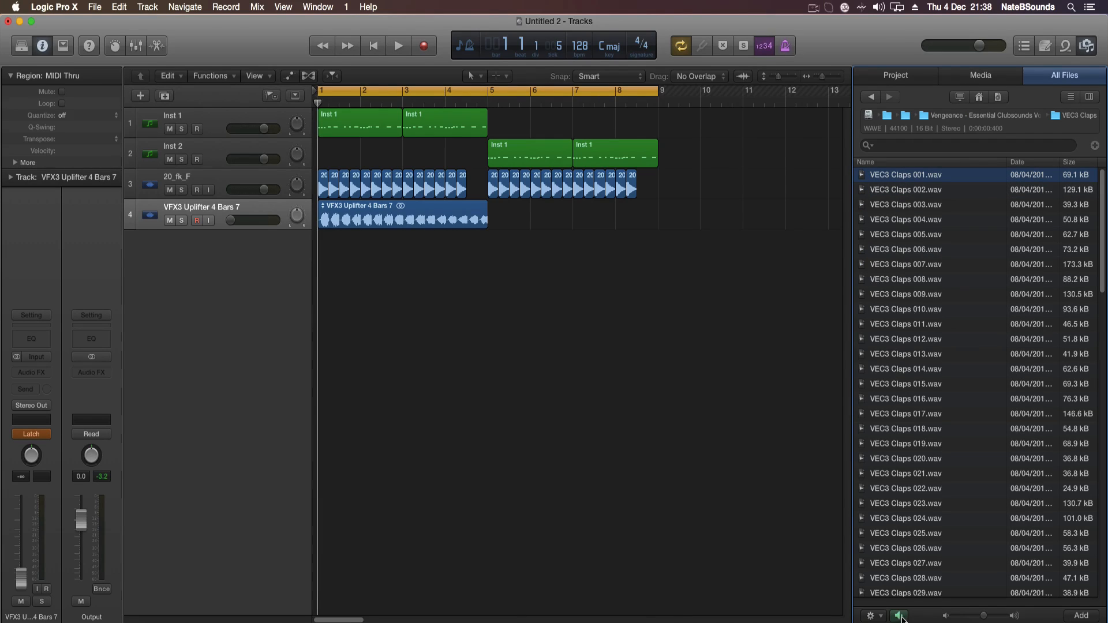
# Audition the clap samples from VEC3 Claps 002 through VEC3 Claps 006.
pyautogui.click(916, 191)
pyautogui.click(900, 615)
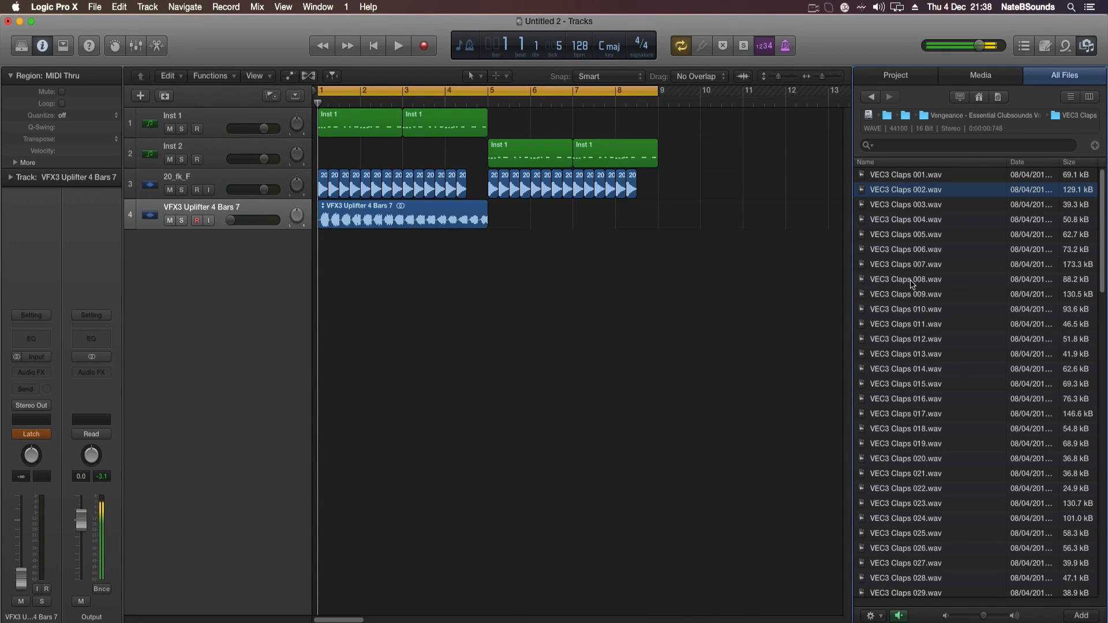
pyautogui.click(909, 206)
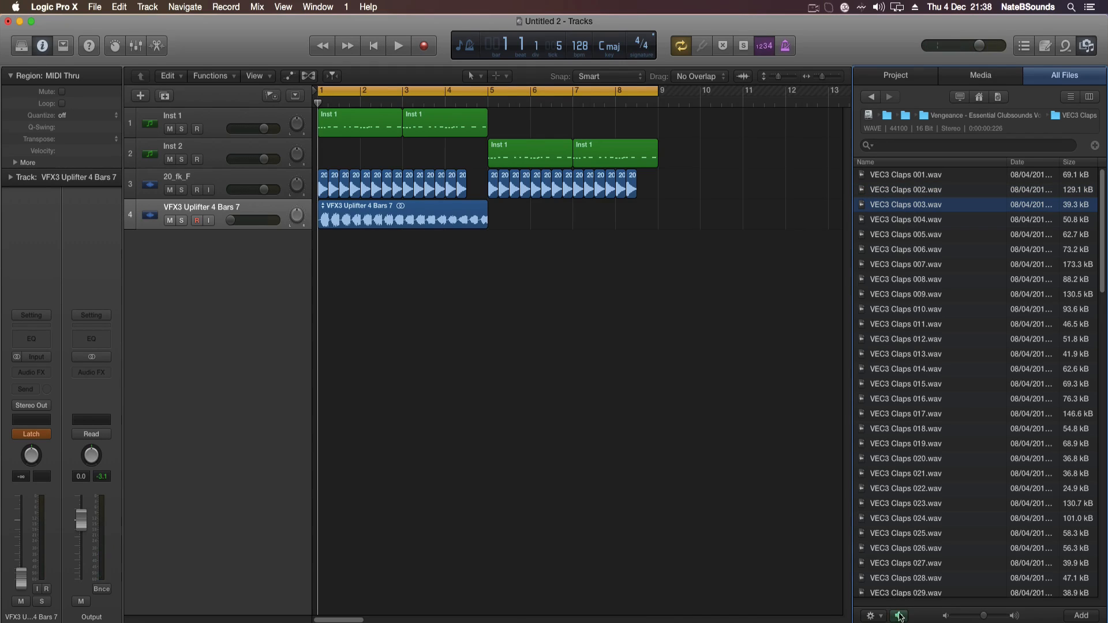
pyautogui.press('Down')
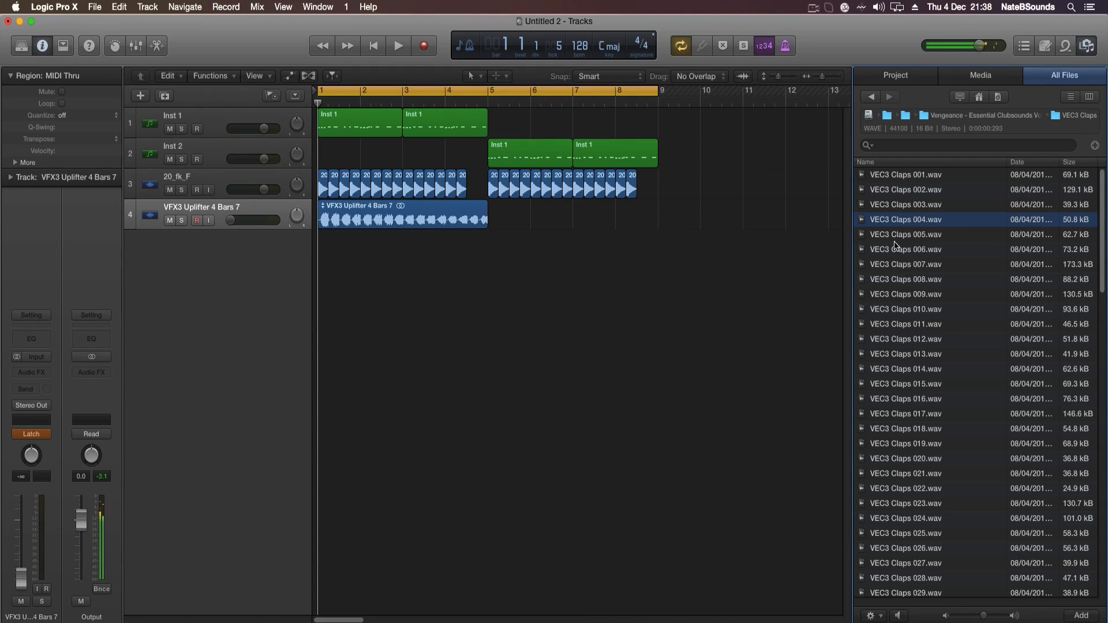
pyautogui.press('Down')
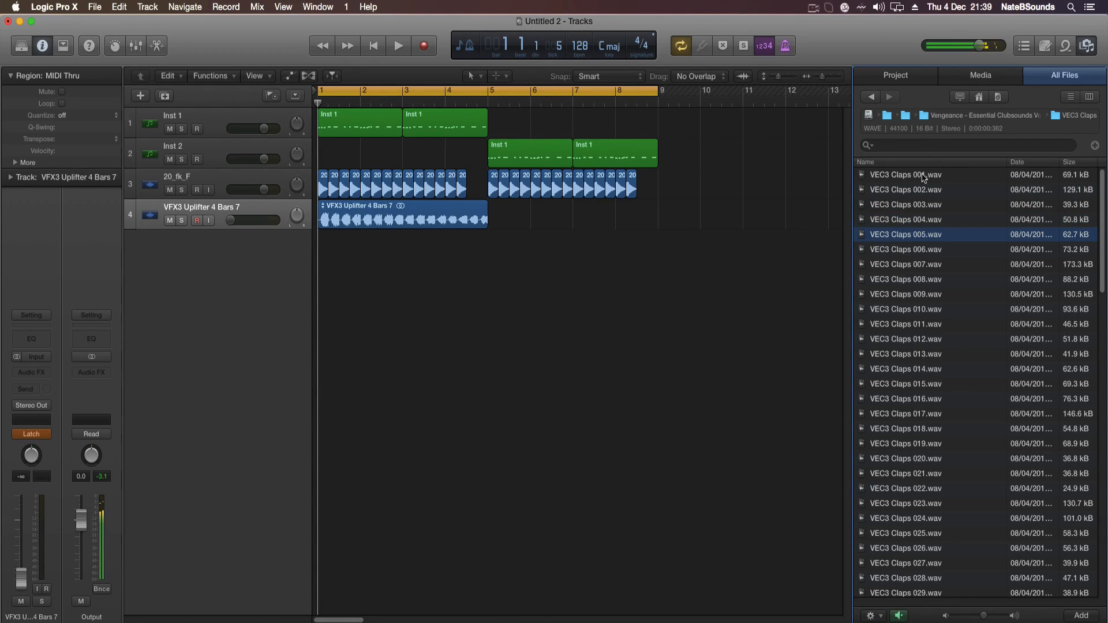
pyautogui.press('Down')
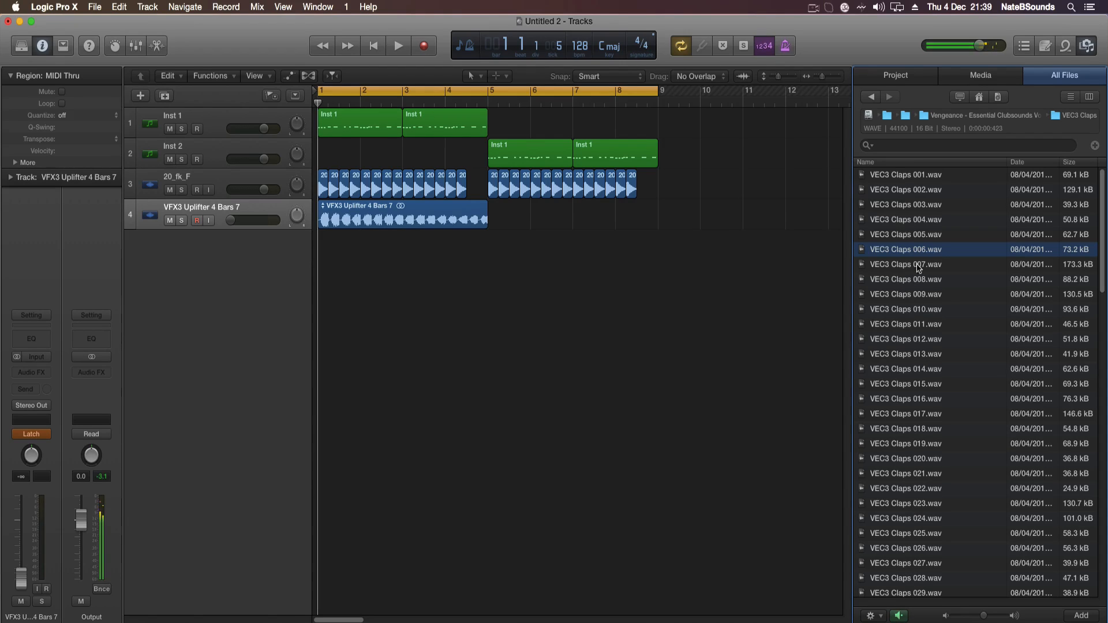
# Place VEC3 Claps 006 on a new track at beat 4 of bar 5 and copy it to beat 4 of bar 7.
pyautogui.moveTo(662, 278); pyautogui.dragTo(499, 251)
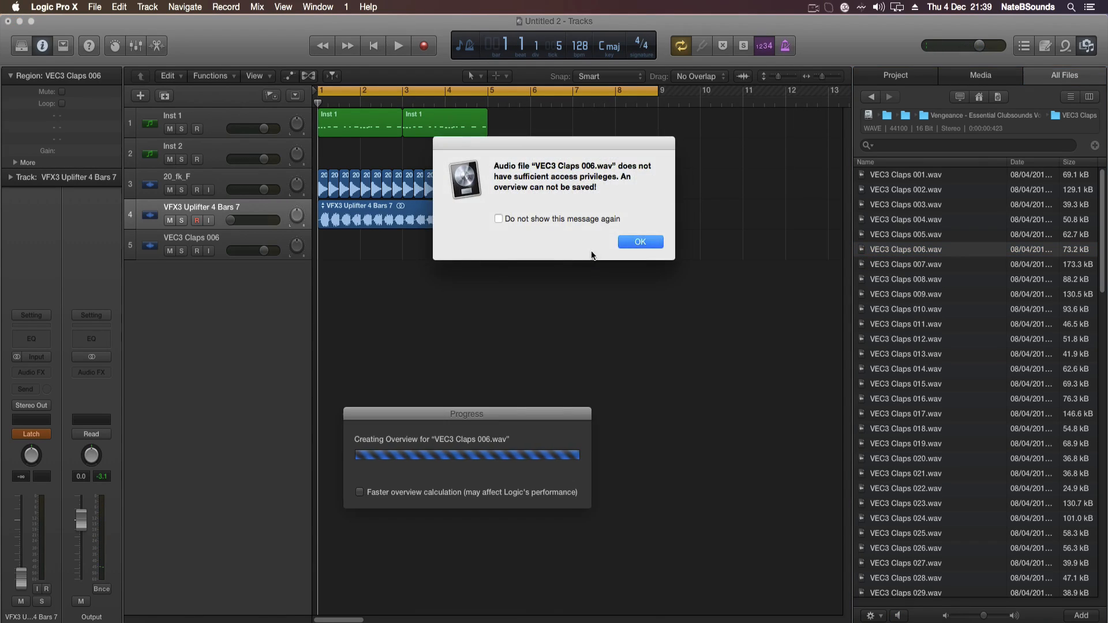
pyautogui.click(635, 241)
pyautogui.moveTo(821, 76); pyautogui.dragTo(825, 78)
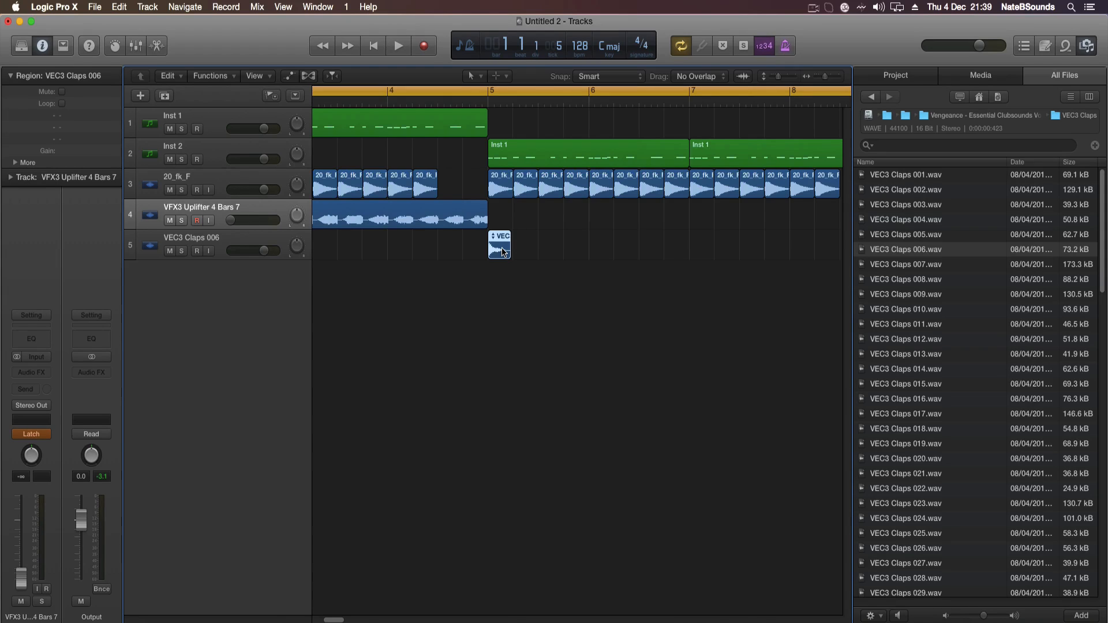
pyautogui.moveTo(502, 252); pyautogui.dragTo(580, 250)
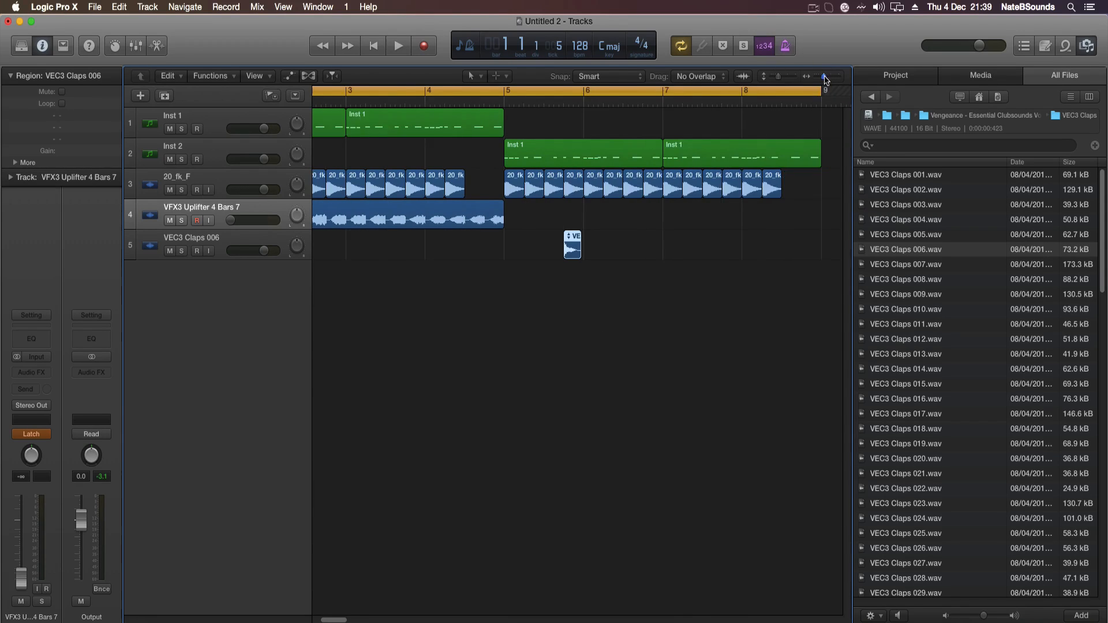
pyautogui.moveTo(827, 80); pyautogui.dragTo(825, 79)
pyautogui.moveTo(543, 248); pyautogui.dragTo(637, 250)
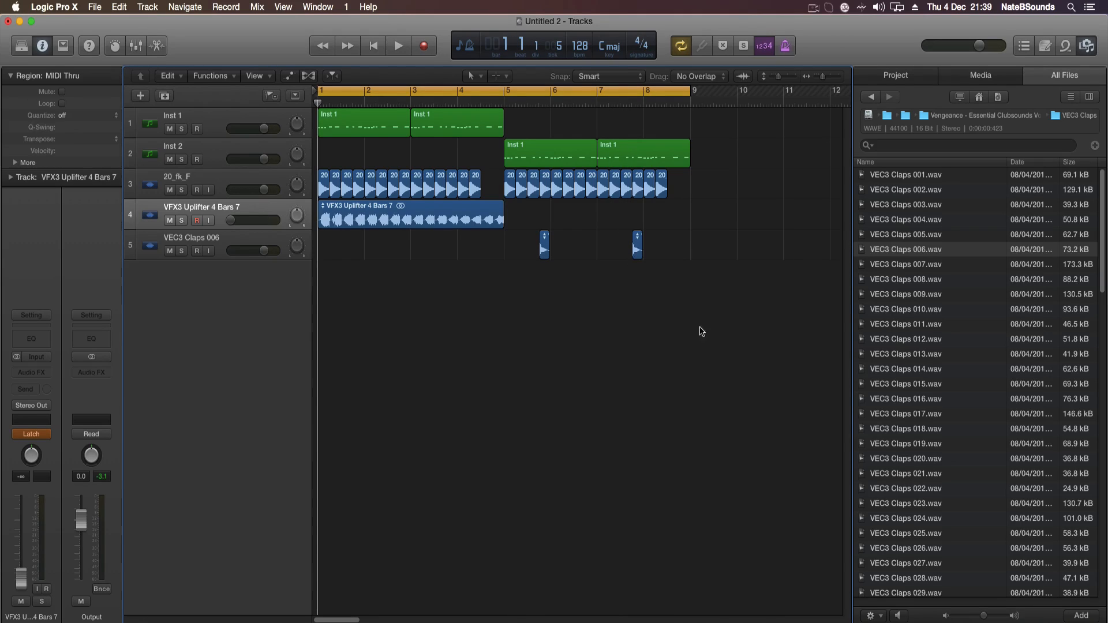
# Insert a Space Designer reverb on the VEC3 Claps 006 track and load the 04.7s Prison Main Floor preset.
pyautogui.click(261, 252)
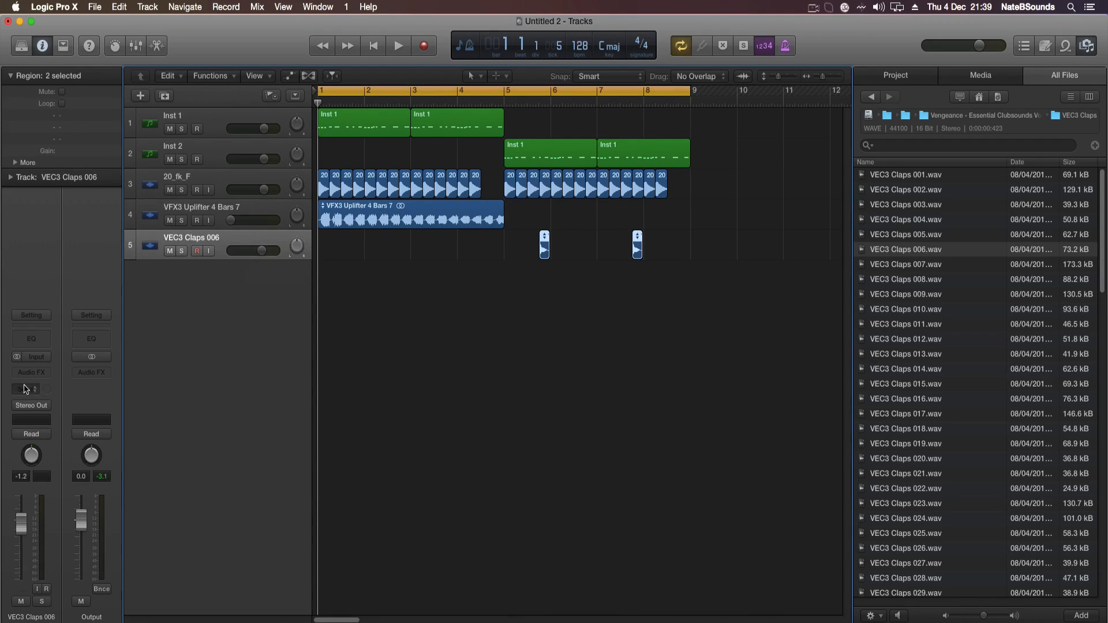
pyautogui.click(44, 377)
pyautogui.moveTo(87, 487)
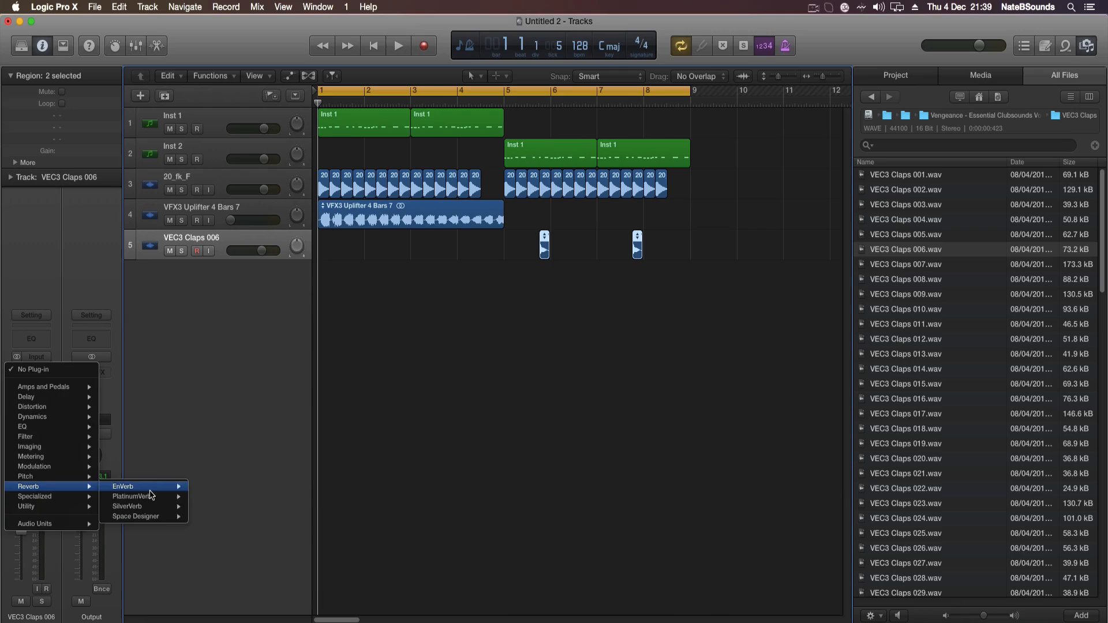
pyautogui.moveTo(175, 519)
pyautogui.click(271, 517)
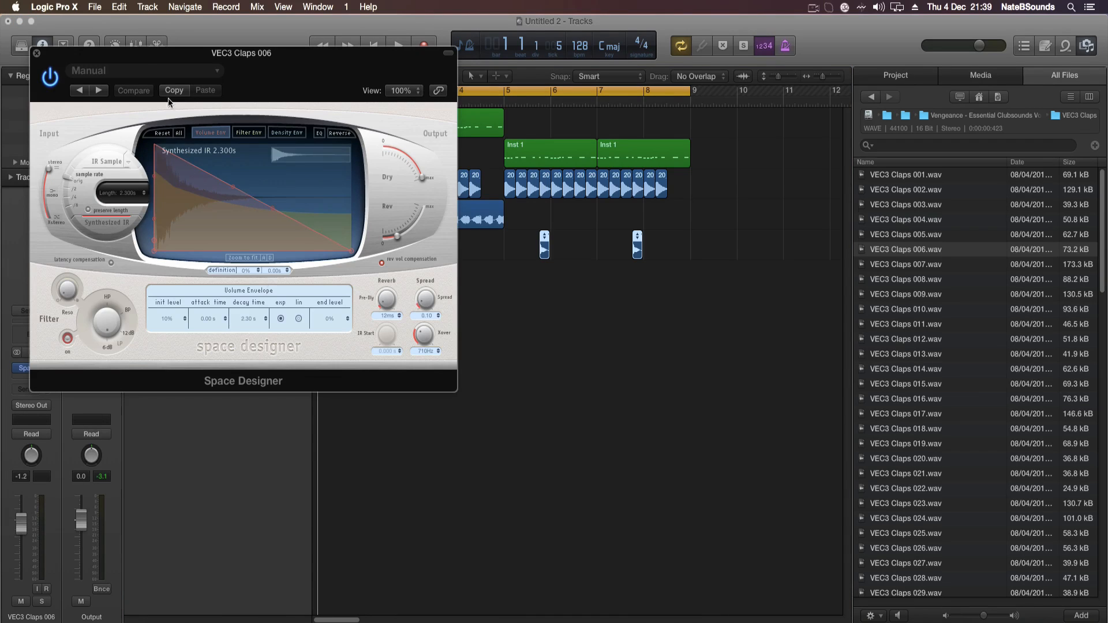
pyautogui.click(144, 71)
pyautogui.moveTo(128, 291)
pyautogui.moveTo(240, 293)
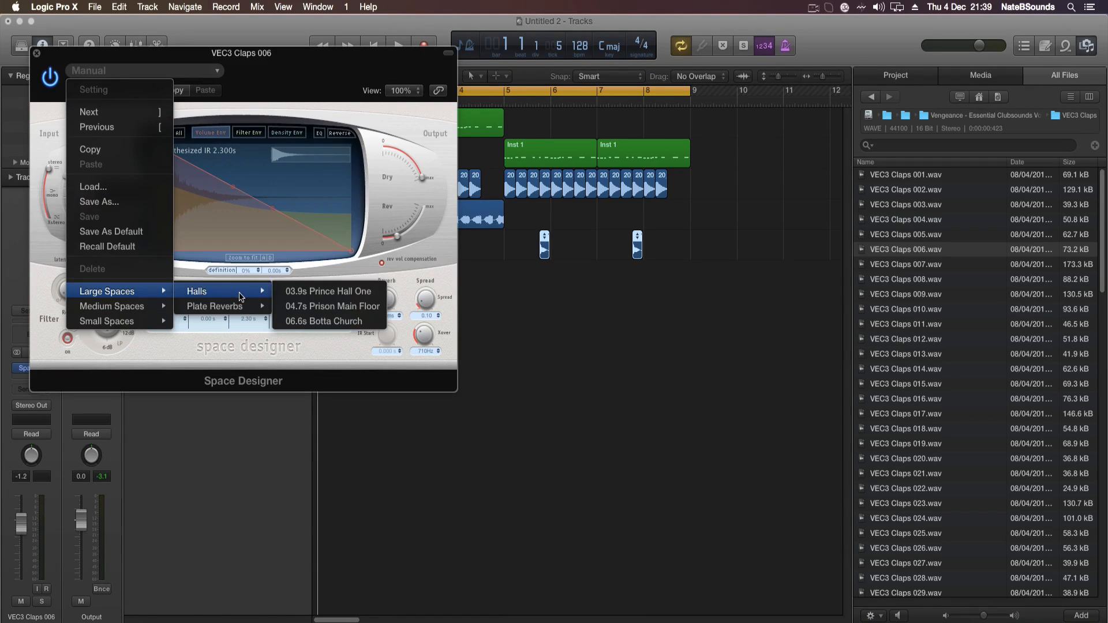
pyautogui.click(351, 321)
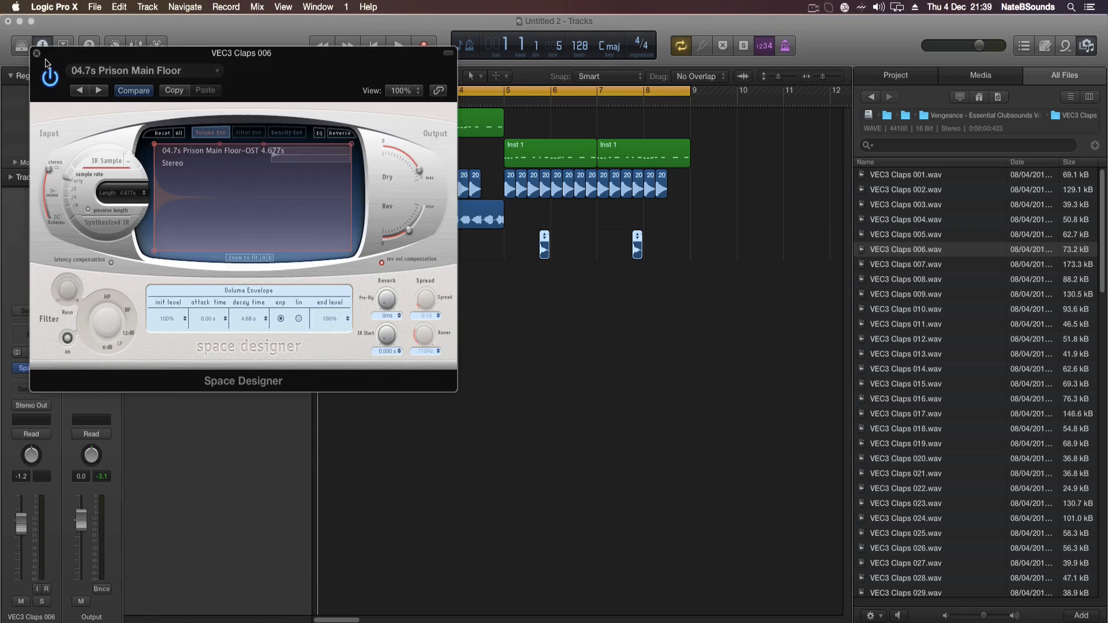
pyautogui.click(36, 53)
# Lower the claps track's volume to -5.9 dB and play the arrangement from bar 1 into bar 5.
pyautogui.moveTo(261, 251); pyautogui.dragTo(252, 251)
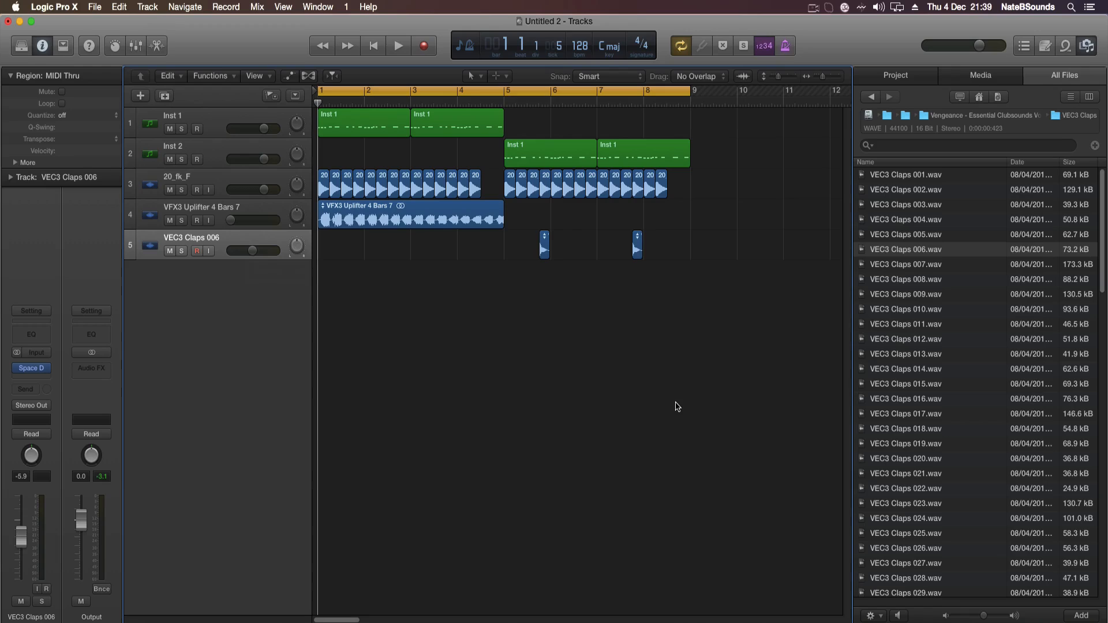
pyautogui.press('space')
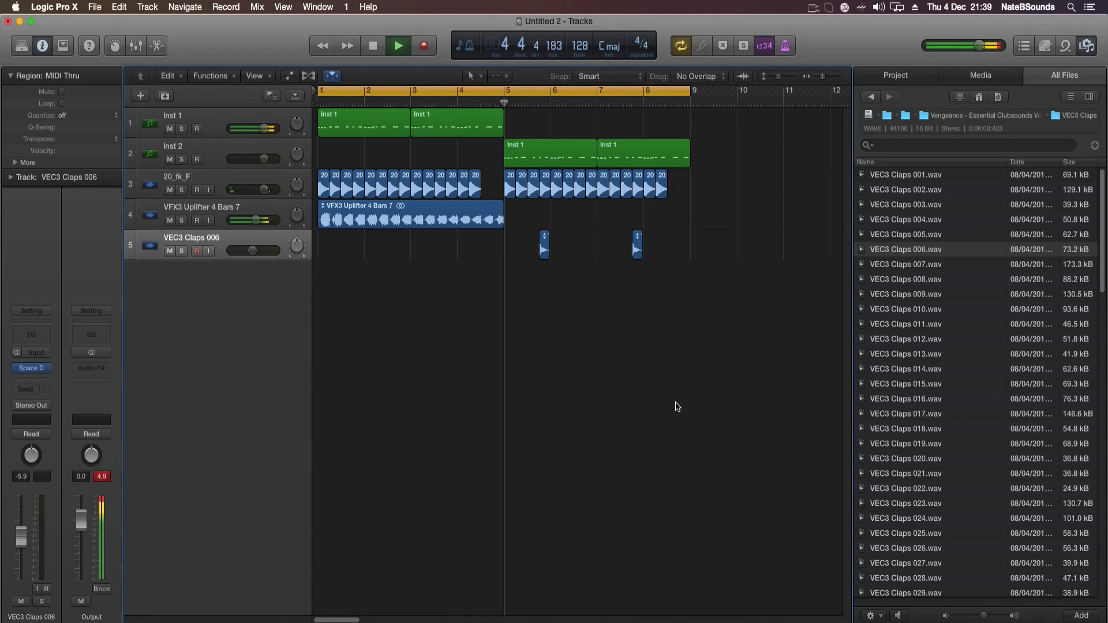
pyautogui.press('space')
# Open the first Inst 2 region in the Piano Roll and select all of its notes.
pyautogui.click(546, 148)
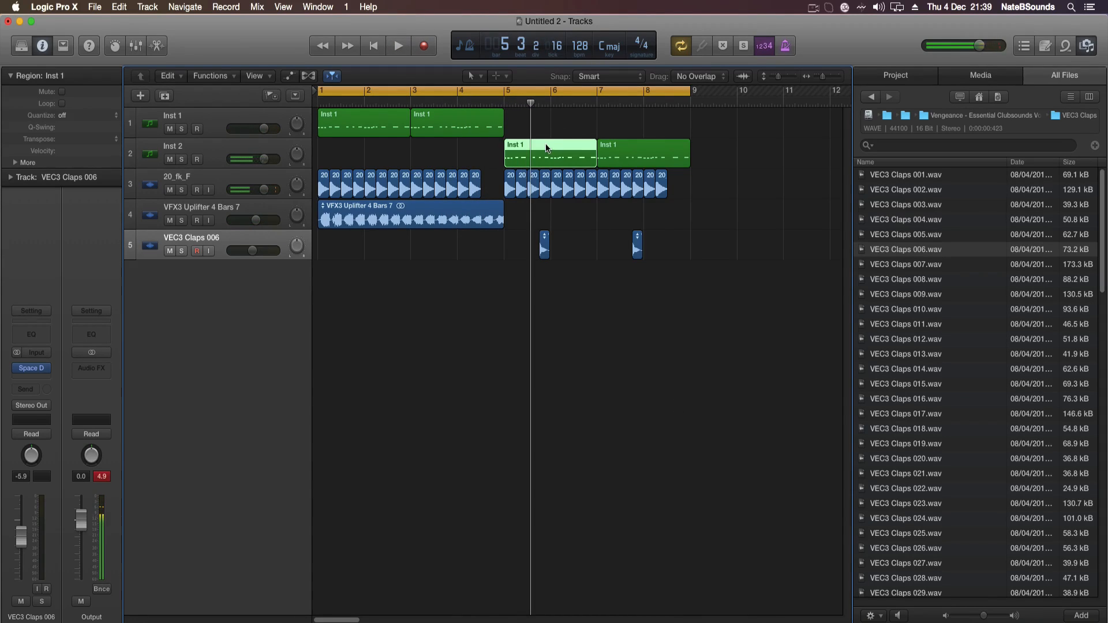
pyautogui.doubleClick(543, 151)
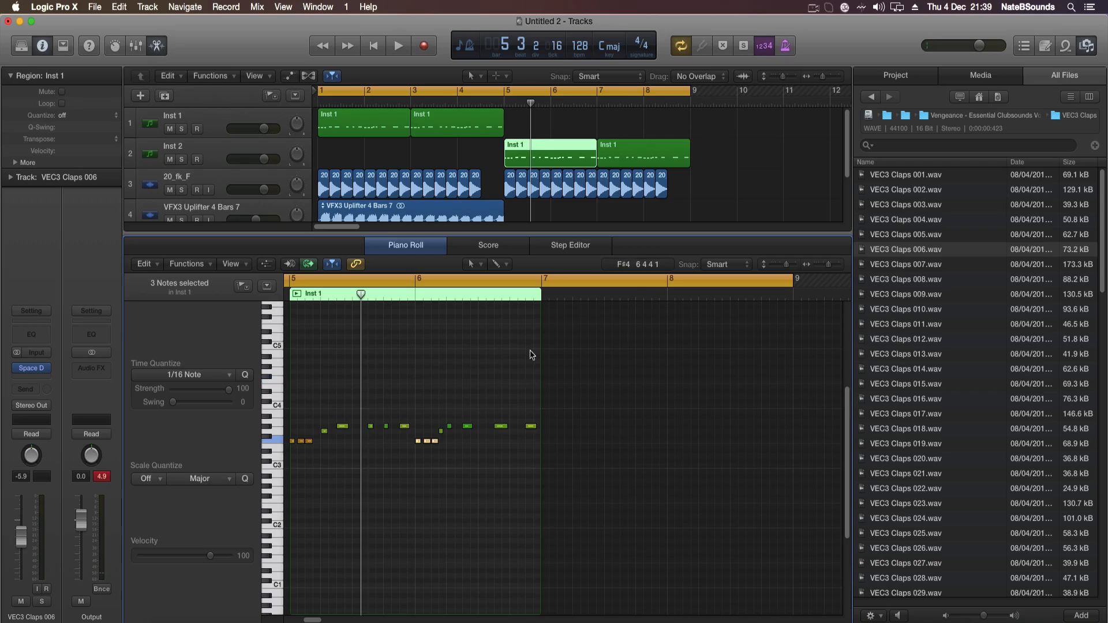
pyautogui.moveTo(530, 380); pyautogui.dragTo(285, 522)
pyautogui.press('Return')
pyautogui.press('space')
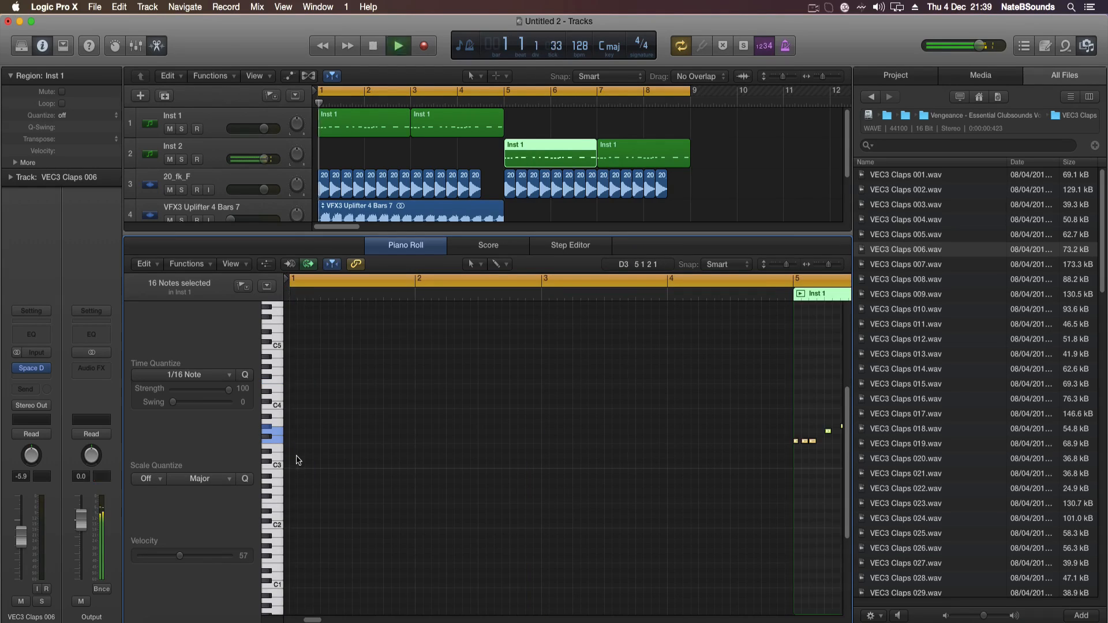
pyautogui.moveTo(305, 620)
pyautogui.mouseDown()
pyautogui.moveTo(318, 613)
pyautogui.moveTo(307, 620)
pyautogui.mouseUp()
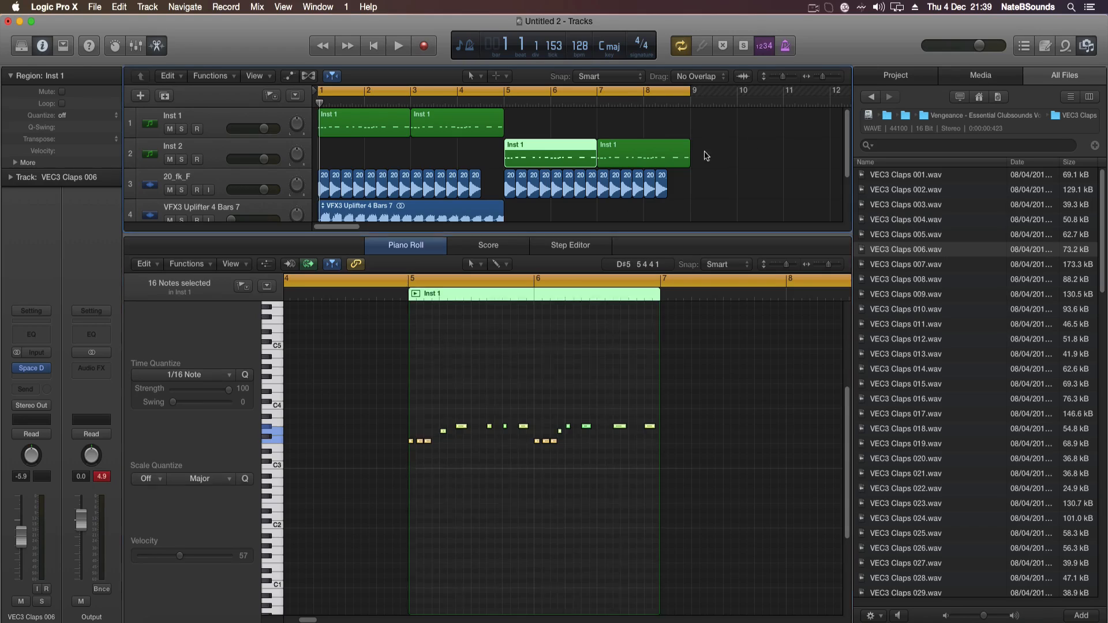
# Show both Inst 2 regions together in the Piano Roll and select all notes across bars 5 to 8.
pyautogui.keyDown('shift'); pyautogui.click(646, 152); pyautogui.keyUp('shift')
pyautogui.moveTo(829, 266); pyautogui.dragTo(827, 266)
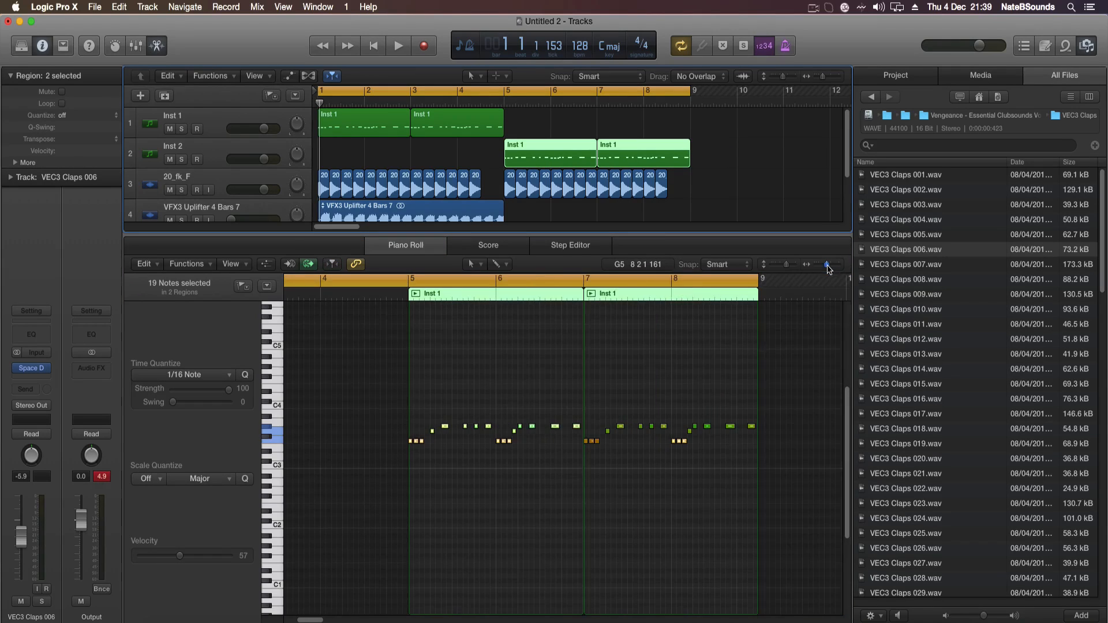
pyautogui.moveTo(402, 528); pyautogui.dragTo(766, 408)
pyautogui.press('space')
pyautogui.press('space')
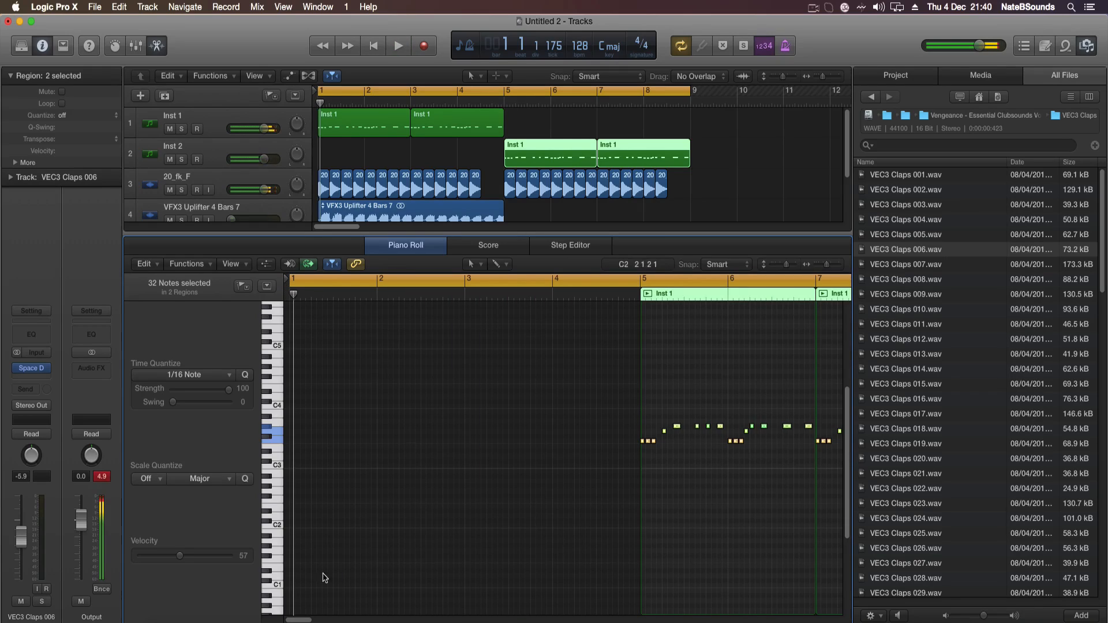
pyautogui.moveTo(297, 620); pyautogui.dragTo(309, 620)
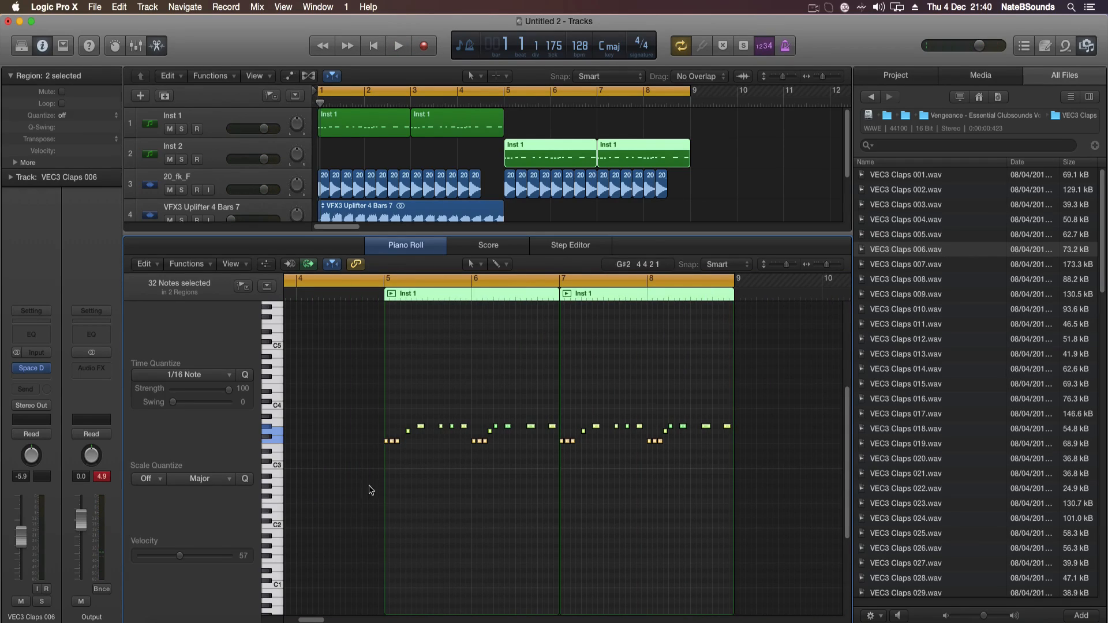
# Transpose all selected Inst 2 notes down one octave so they start on F2, and play the arrangement from bar 3.
pyautogui.moveTo(386, 446)
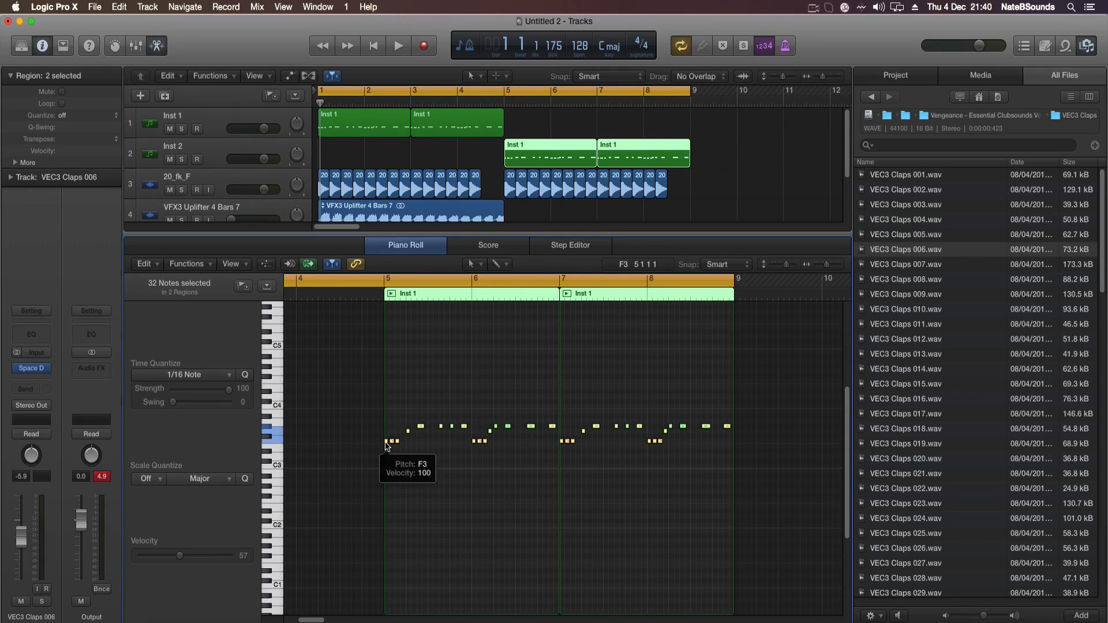
pyautogui.moveTo(386, 446); pyautogui.dragTo(388, 506)
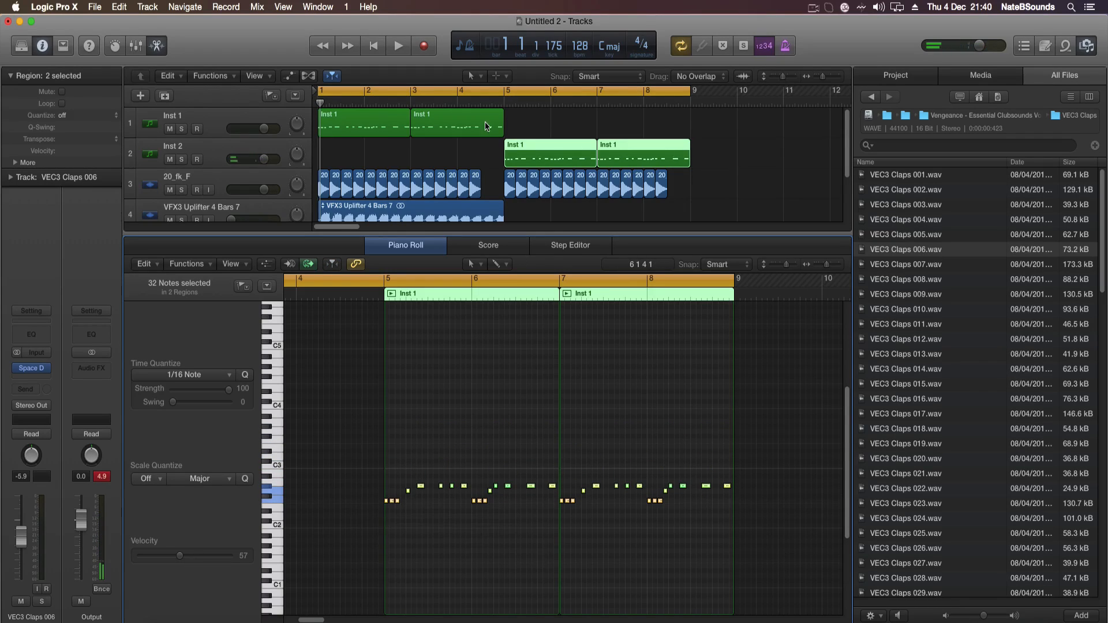
pyautogui.click(415, 106)
pyautogui.press('space')
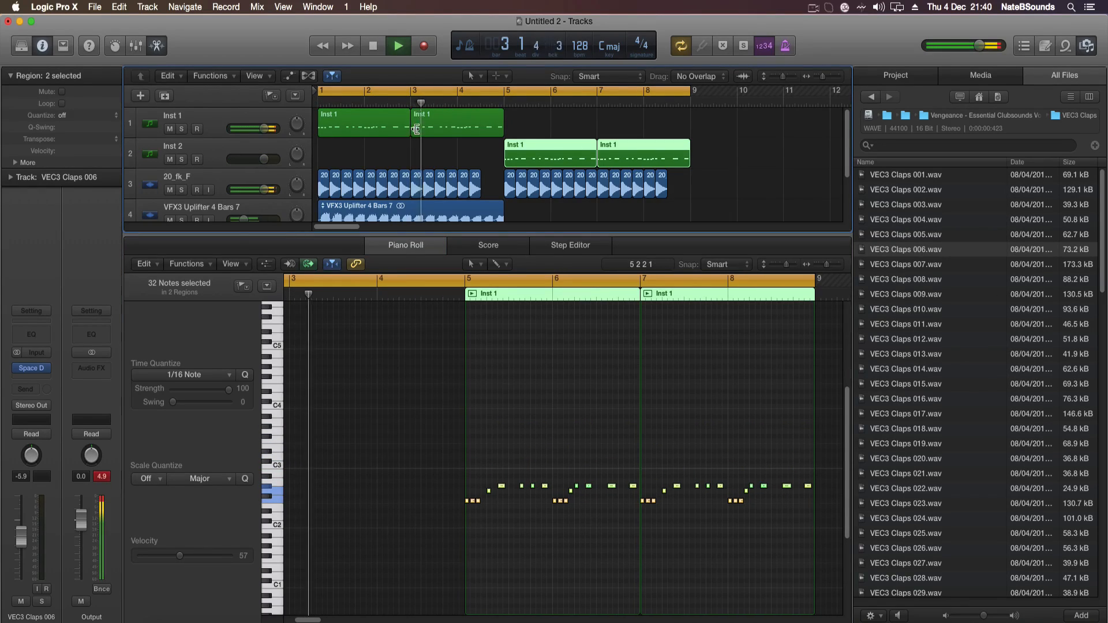
pyautogui.scroll(-3, 410, 216)
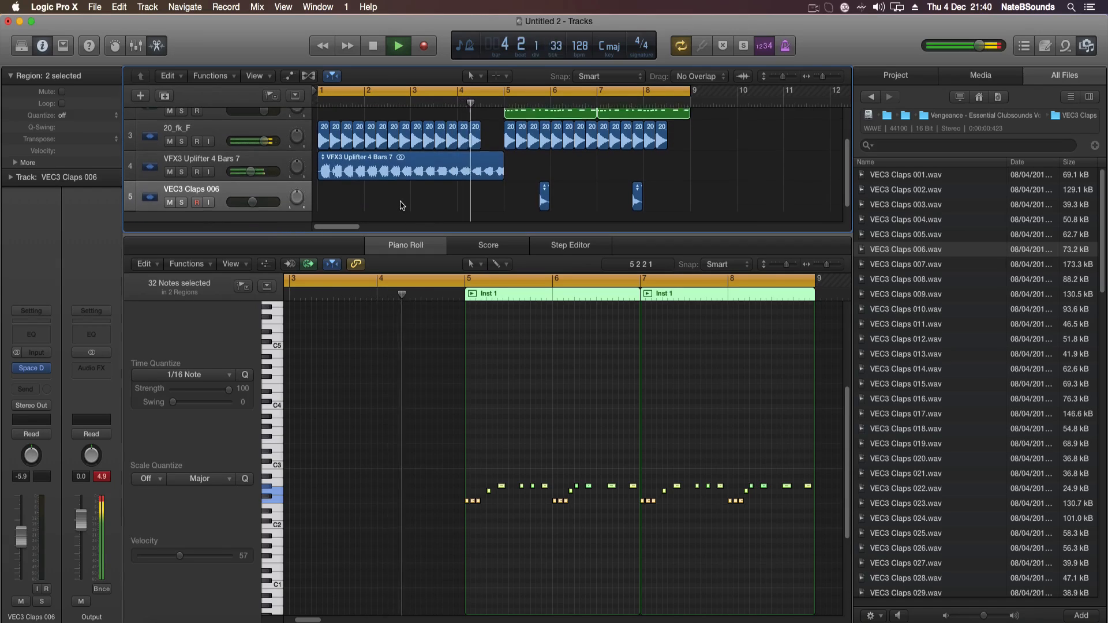
pyautogui.scroll(1, 402, 205)
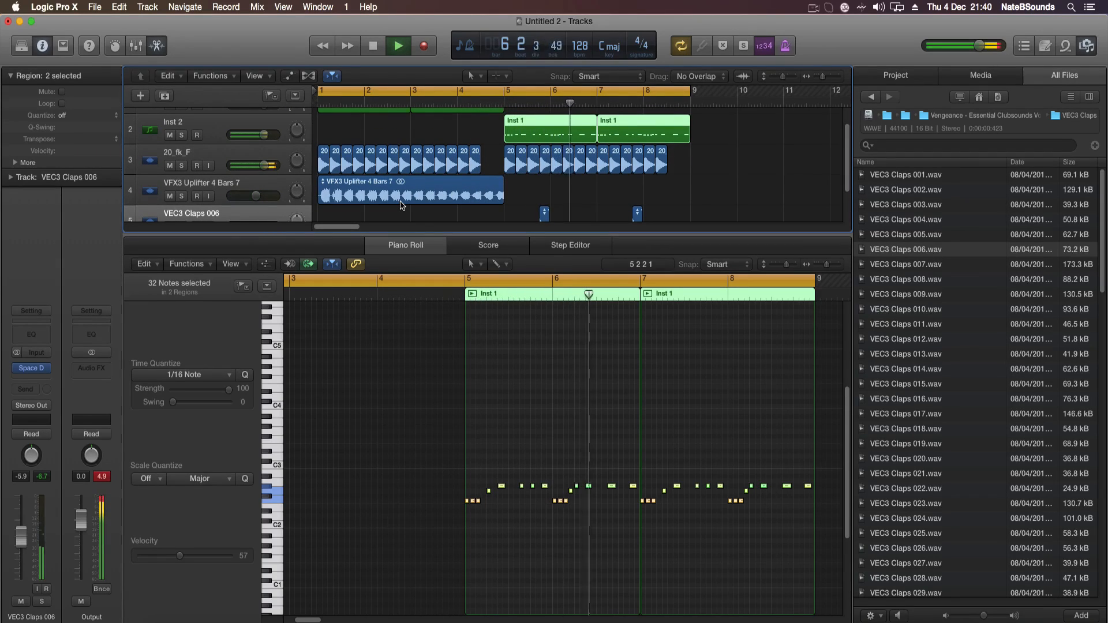
pyautogui.press('space')
# Move both VEC3 Claps 006 regions to beat 3 of bars 6 and 8 and set the claps volume to -5.3 dB.
pyautogui.click(568, 200)
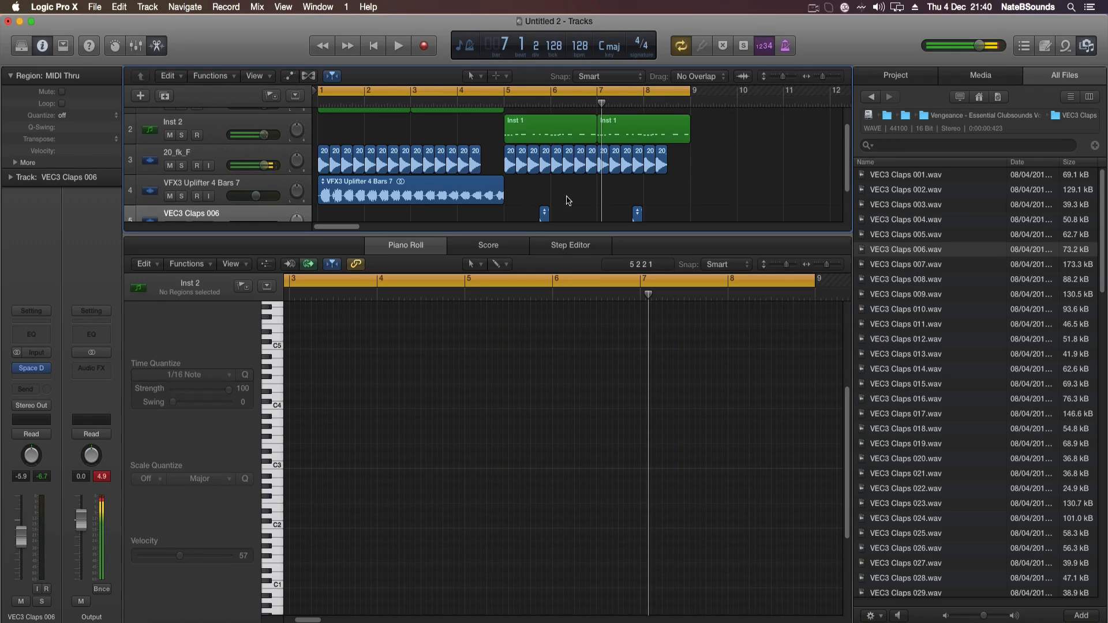
pyautogui.moveTo(549, 215); pyautogui.dragTo(544, 216)
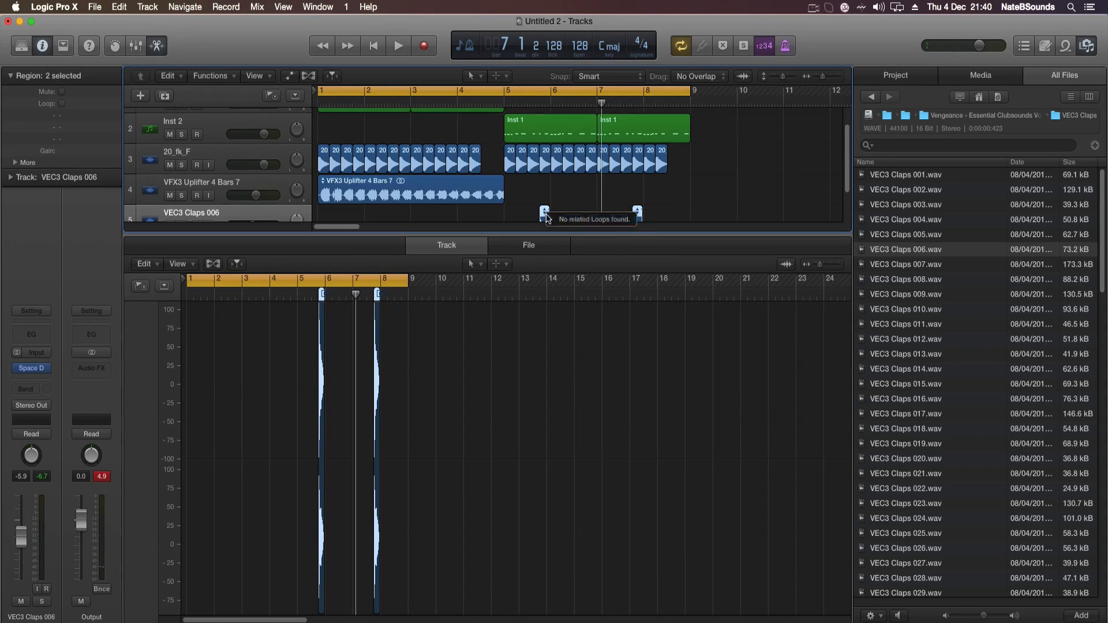
pyautogui.click(531, 218)
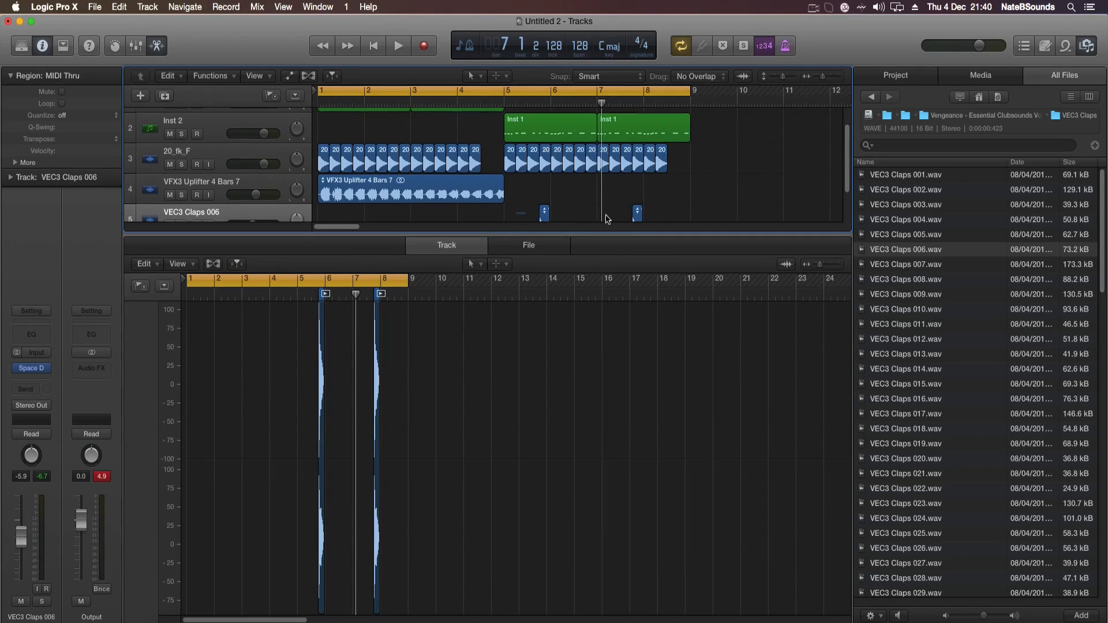
pyautogui.press('super+z')
pyautogui.moveTo(544, 216); pyautogui.dragTo(578, 213)
pyautogui.moveTo(252, 220); pyautogui.dragTo(255, 220)
# Set the cycle range to bars 5 through 8 and play the loop.
pyautogui.doubleClick(506, 106)
pyautogui.moveTo(506, 91); pyautogui.dragTo(690, 92)
pyautogui.scroll(1, 730, 150)
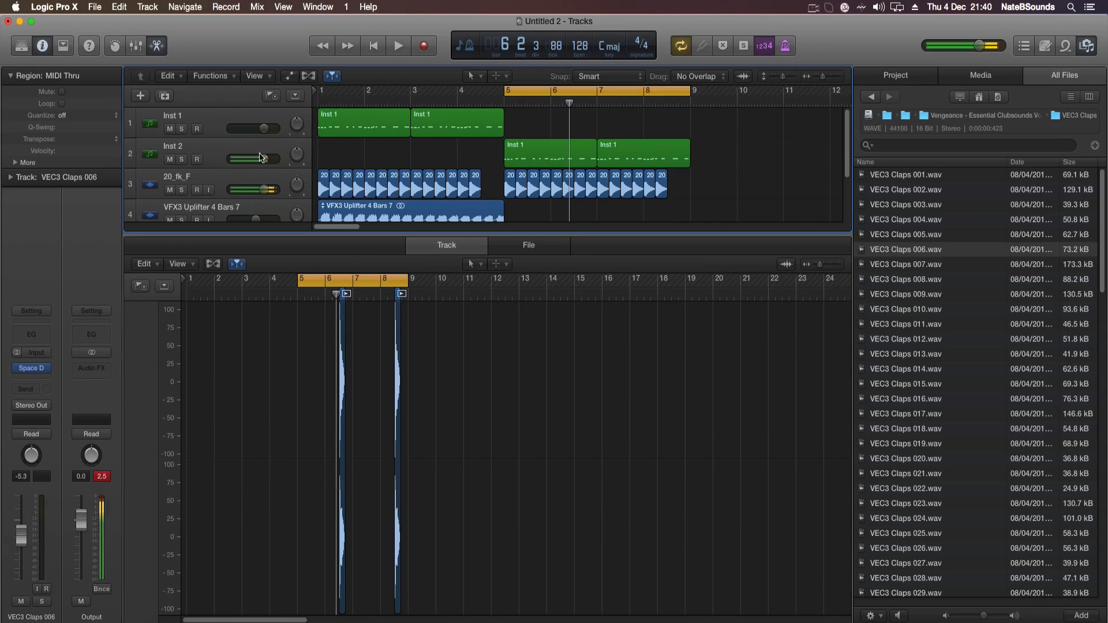
pyautogui.press('space')
# Open the Inst 2 track's Sylenth1 and adjust its amp envelope, filter cutoff and reverb dry/wet while the loop plays.
pyautogui.click(190, 153)
pyautogui.click(31, 337)
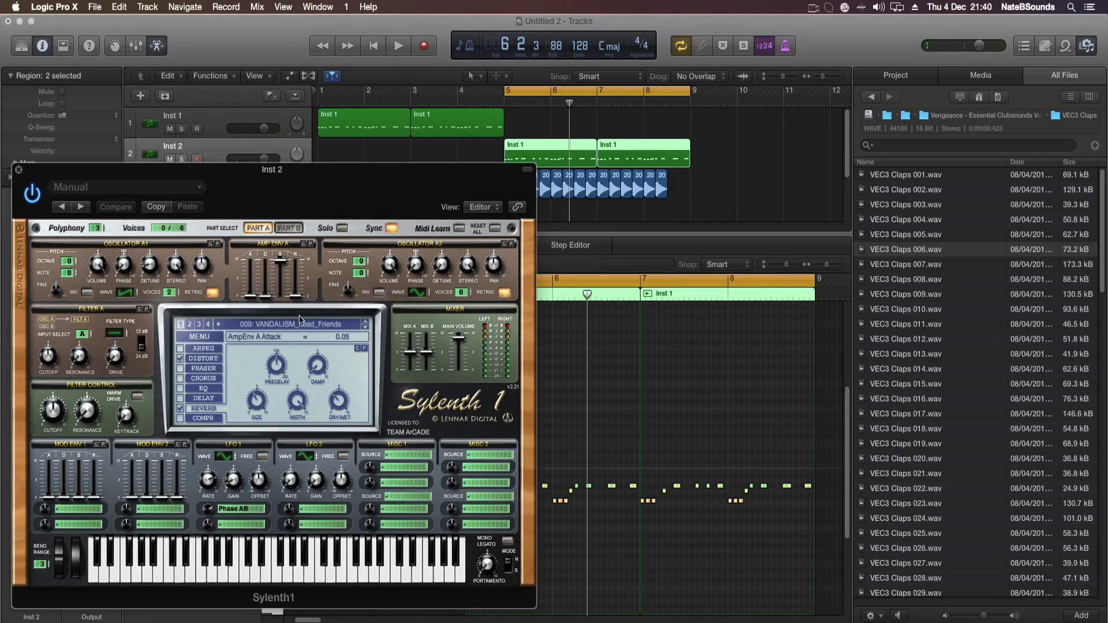
pyautogui.moveTo(297, 292)
pyautogui.mouseDown()
pyautogui.moveTo(297, 282)
pyautogui.moveTo(297, 295)
pyautogui.mouseUp()
pyautogui.press('space')
pyautogui.click(55, 414)
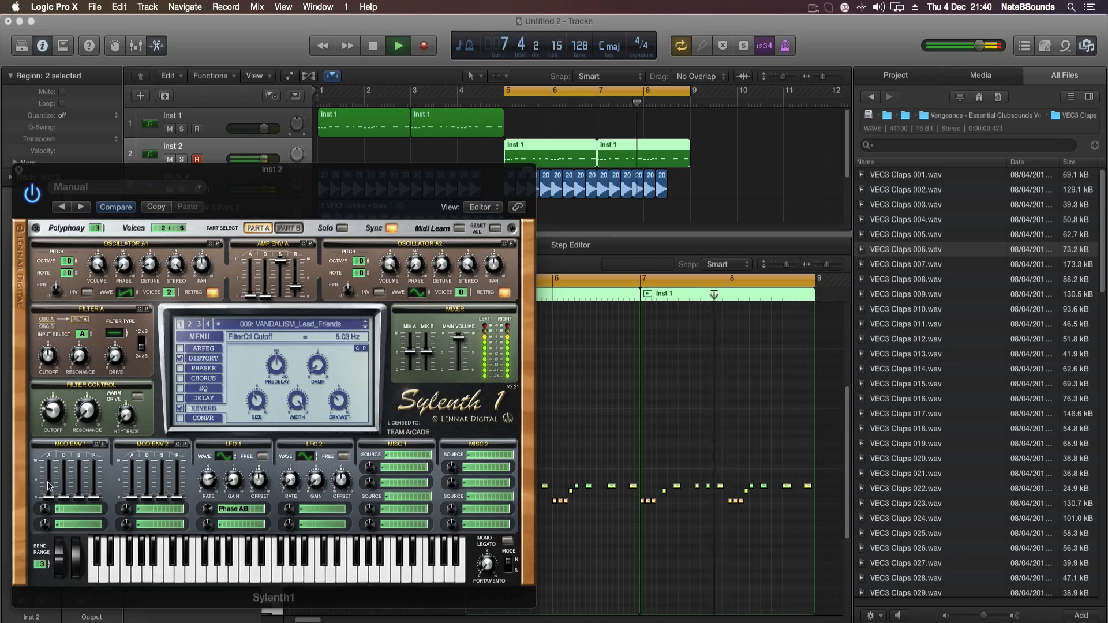
pyautogui.click(180, 408)
pyautogui.moveTo(334, 409); pyautogui.dragTo(337, 378)
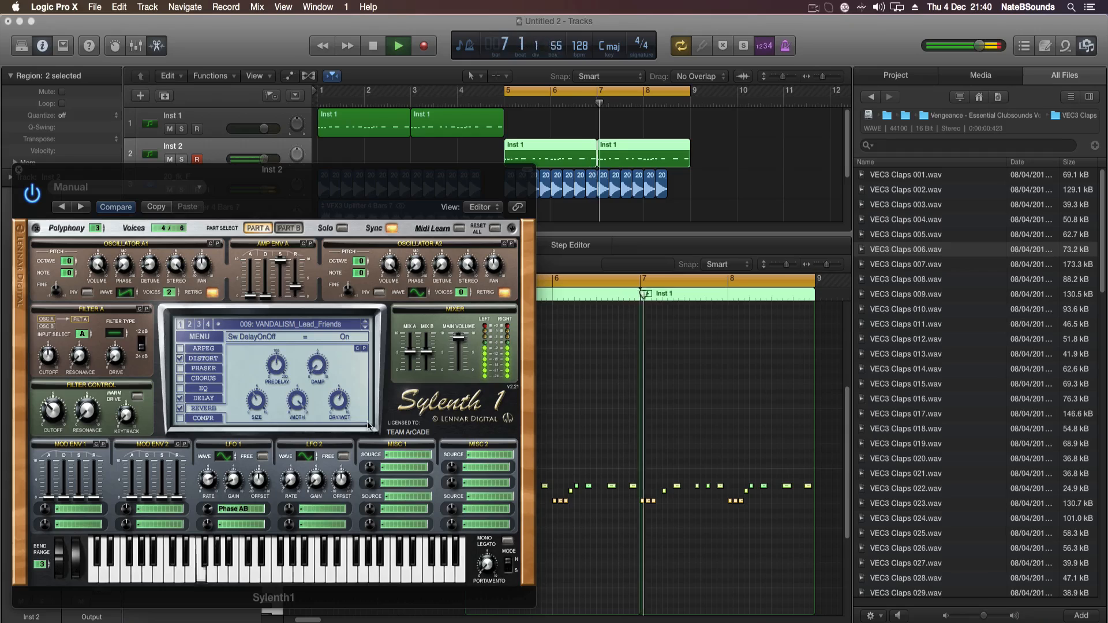
# Test Sylenth1's delay effect by switching it on and off, and close the plug-in window.
pyautogui.click(179, 398)
pyautogui.click(179, 398)
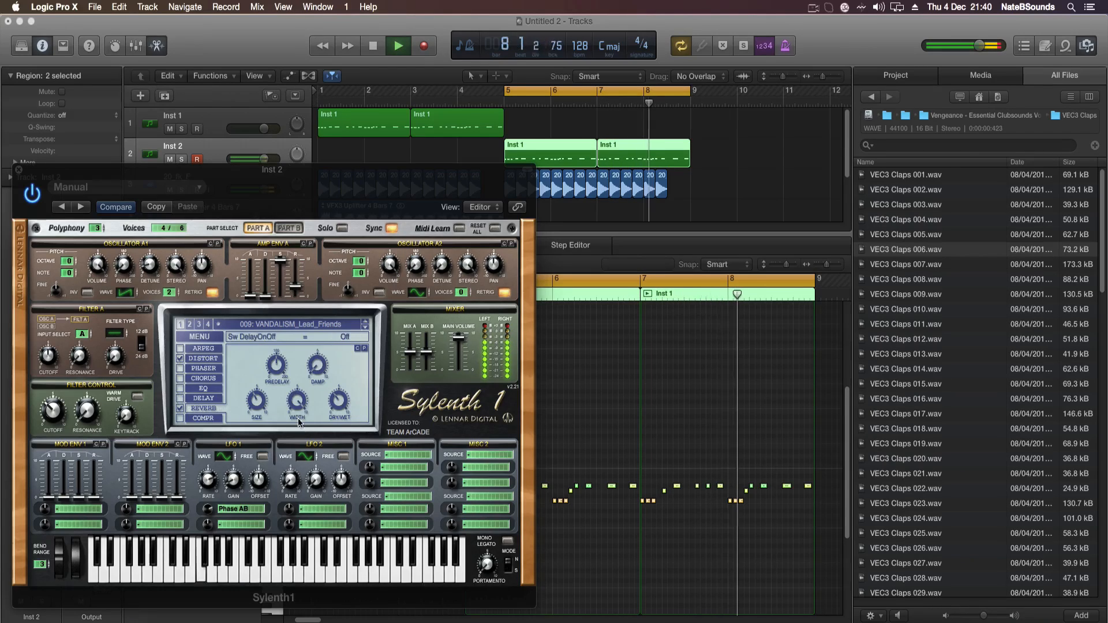
pyautogui.click(19, 172)
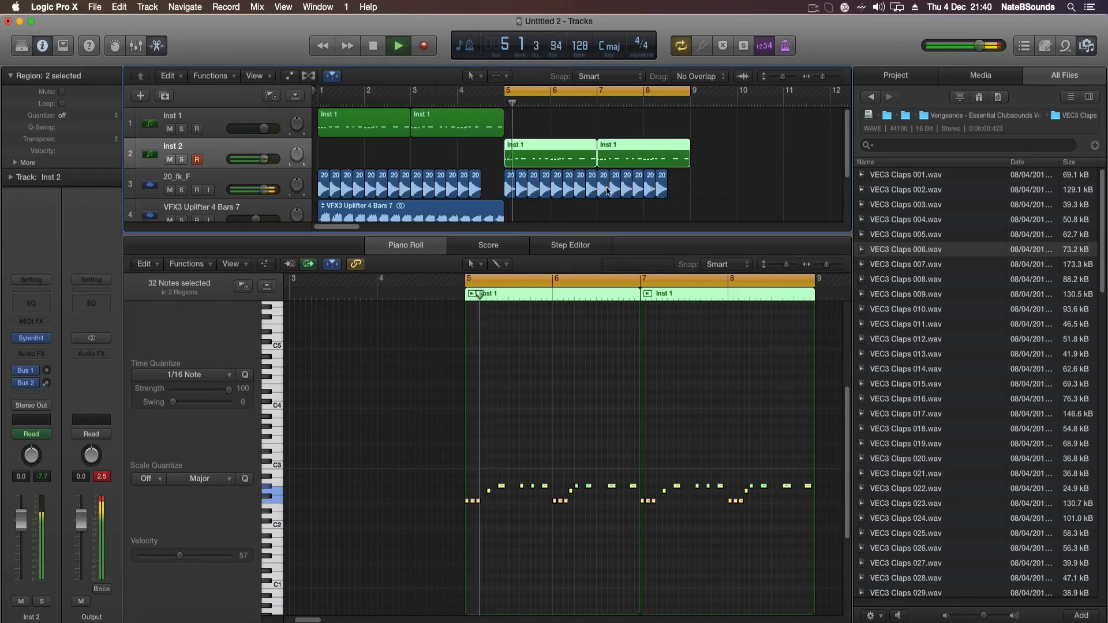
# Lower the VEC3 Claps 006 track's volume to -9.2 dB during playback and hide the editor below the arrangement.
pyautogui.scroll(-3, 254, 174)
pyautogui.click(253, 182)
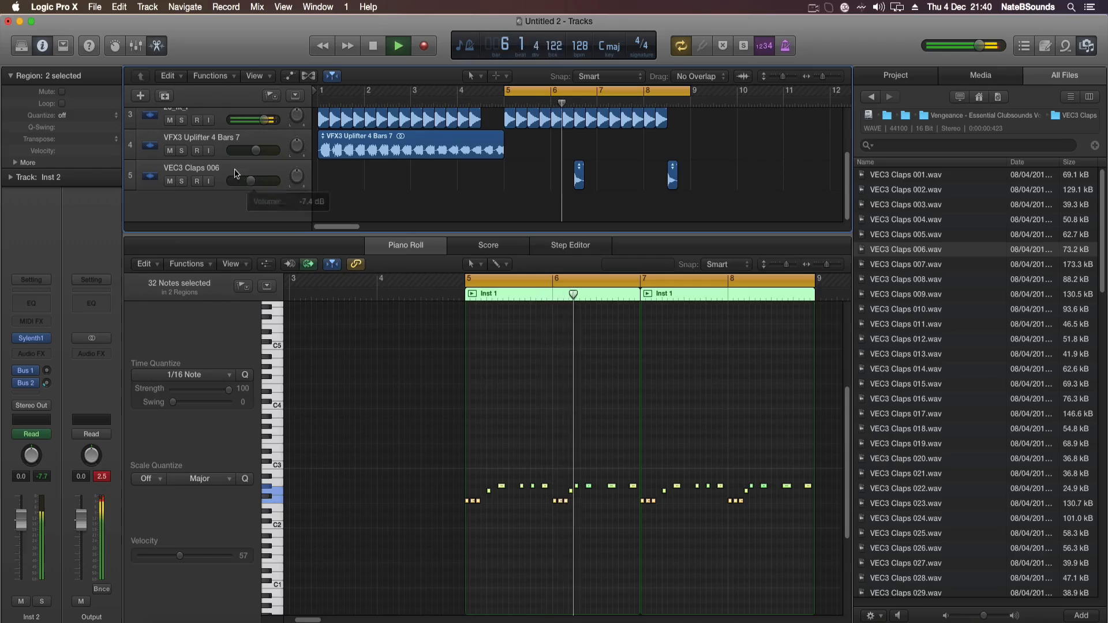
pyautogui.press('e')
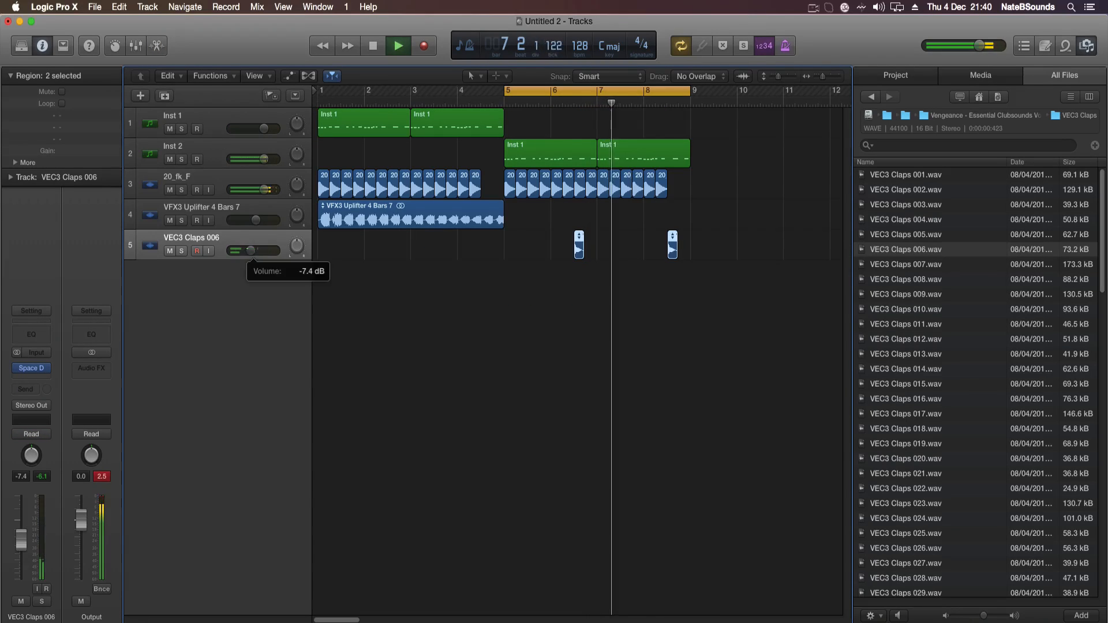
pyautogui.press('space')
pyautogui.press('space')
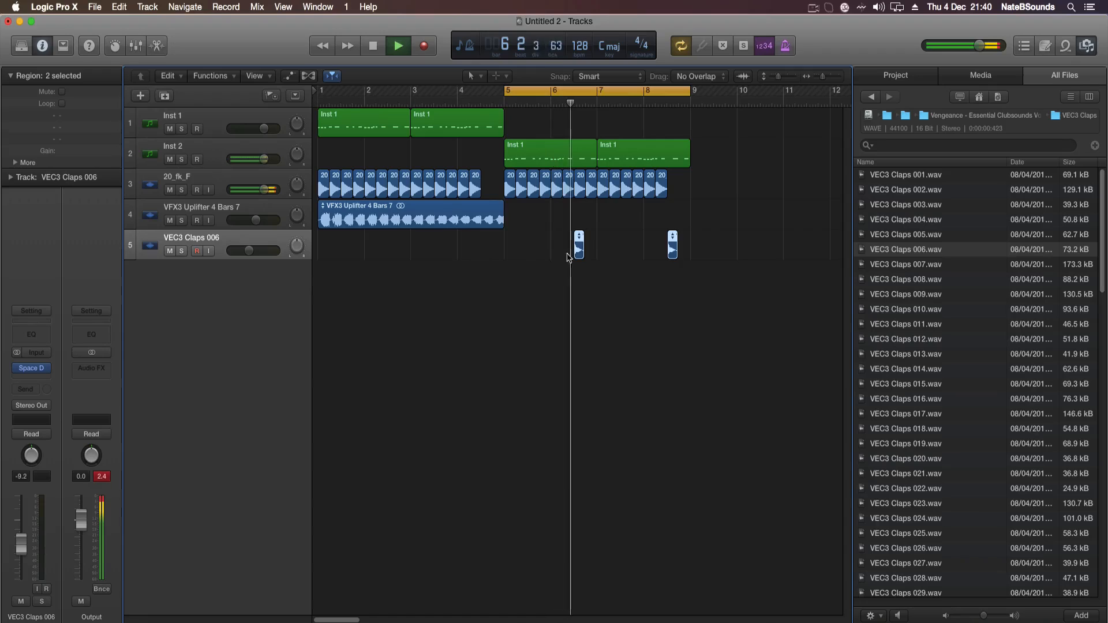
pyautogui.press('space')
# Move both clap regions to beat 4 of bars 6 and 8 and remove the kick on beat 4 of bar 6.
pyautogui.moveTo(578, 252); pyautogui.dragTo(590, 252)
pyautogui.click(617, 278)
# Raise the VEC3 Claps 006 track's volume to -6.0 dB while playing the loop.
pyautogui.press('space')
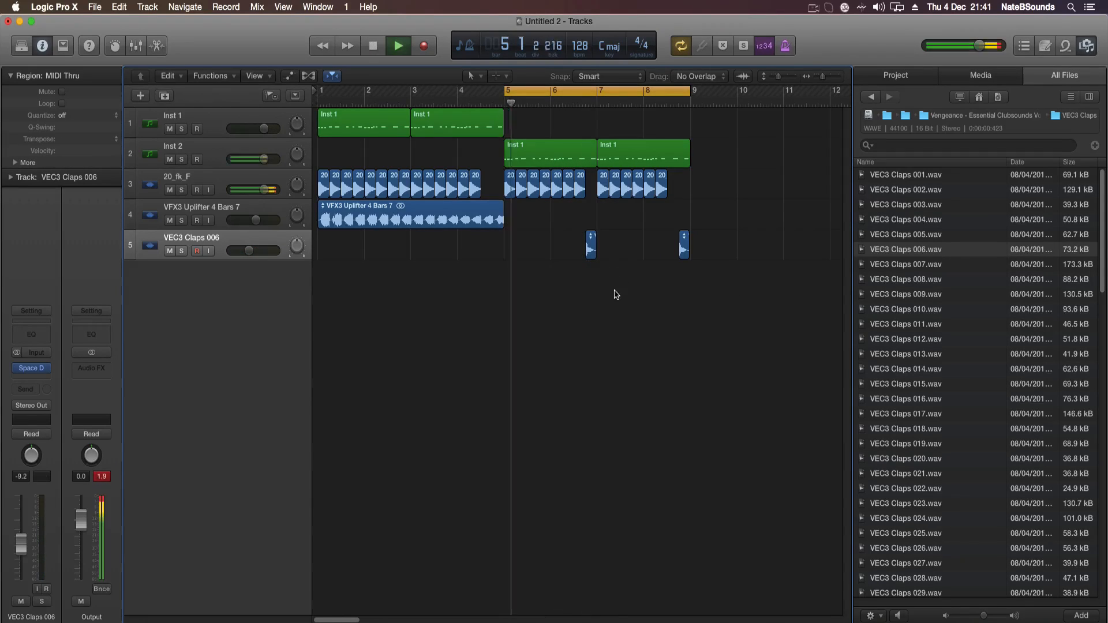
pyautogui.moveTo(249, 250); pyautogui.dragTo(252, 250)
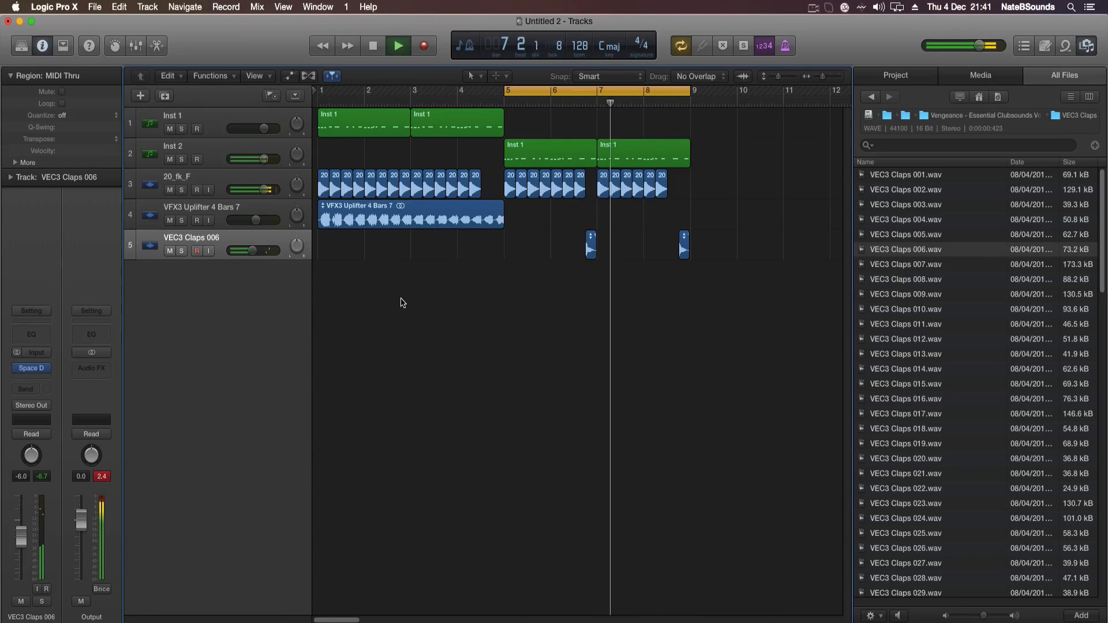
pyautogui.press('space')
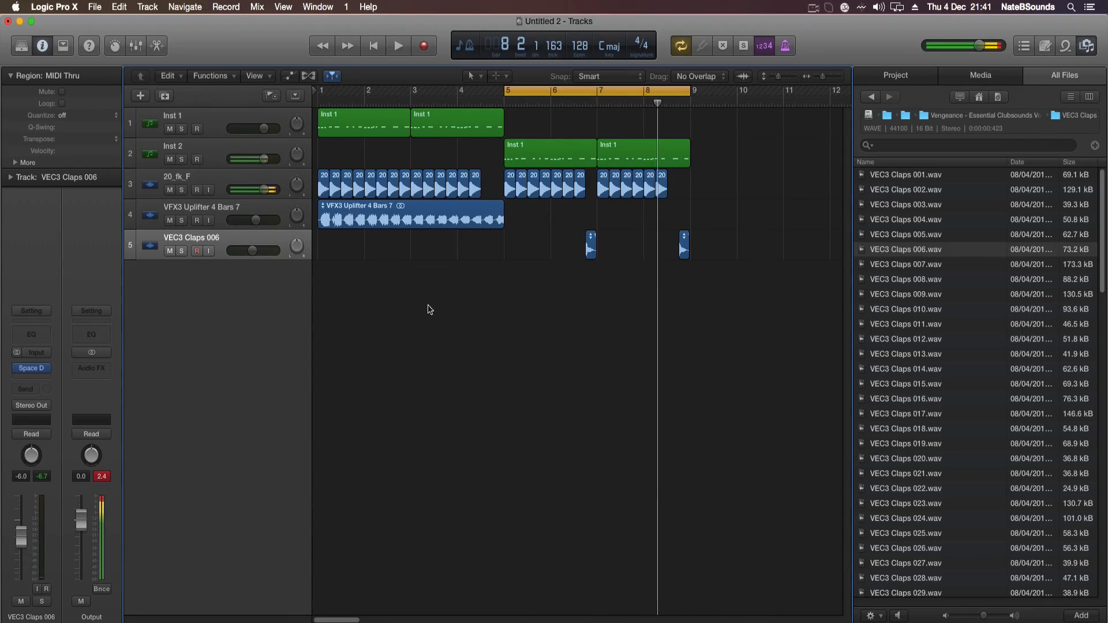
# Audition clap samples in the VEC3 Claps folder from VEC3 Claps 007 to VEC3 Claps 024.
pyautogui.click(921, 267)
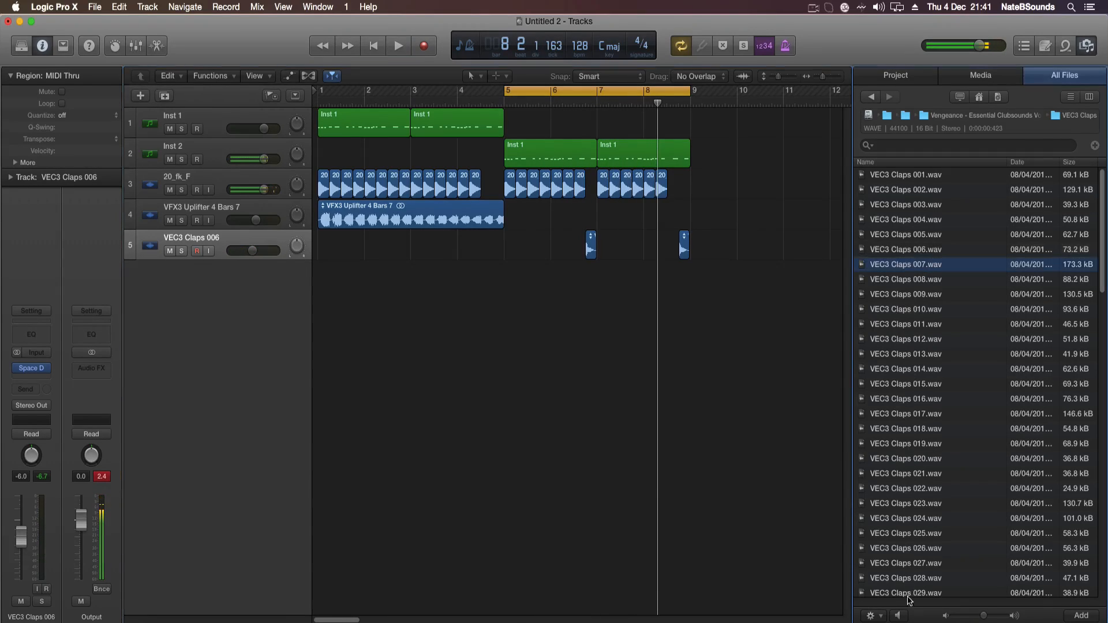
pyautogui.click(903, 344)
pyautogui.click(906, 414)
pyautogui.click(901, 617)
pyautogui.click(914, 430)
pyautogui.click(915, 444)
pyautogui.click(917, 458)
pyautogui.click(919, 474)
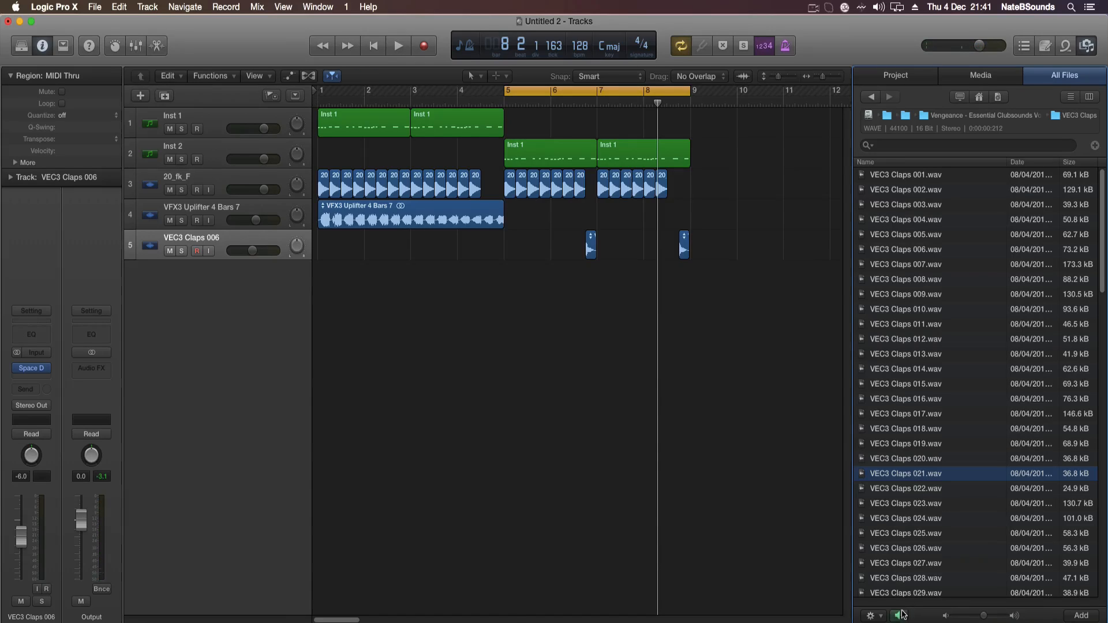
pyautogui.click(914, 490)
pyautogui.press('Down')
pyautogui.press('Down')
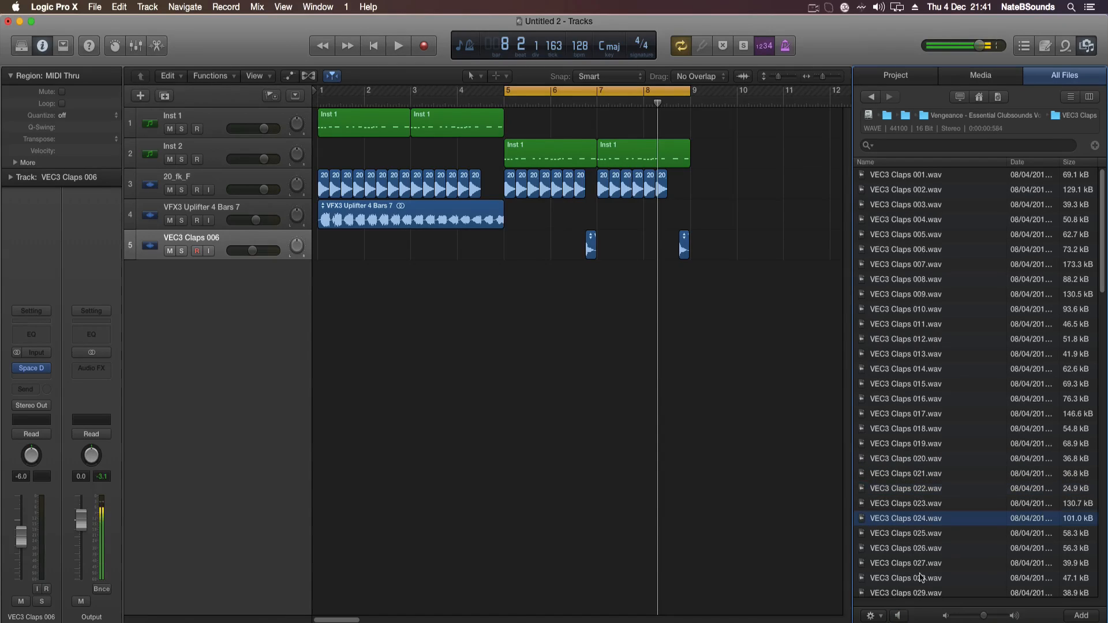
# Replace the claps with VEC3 Claps 024 on beat 4 of bar 6 and copy it to beat 3 of bar 8.
pyautogui.click(648, 258)
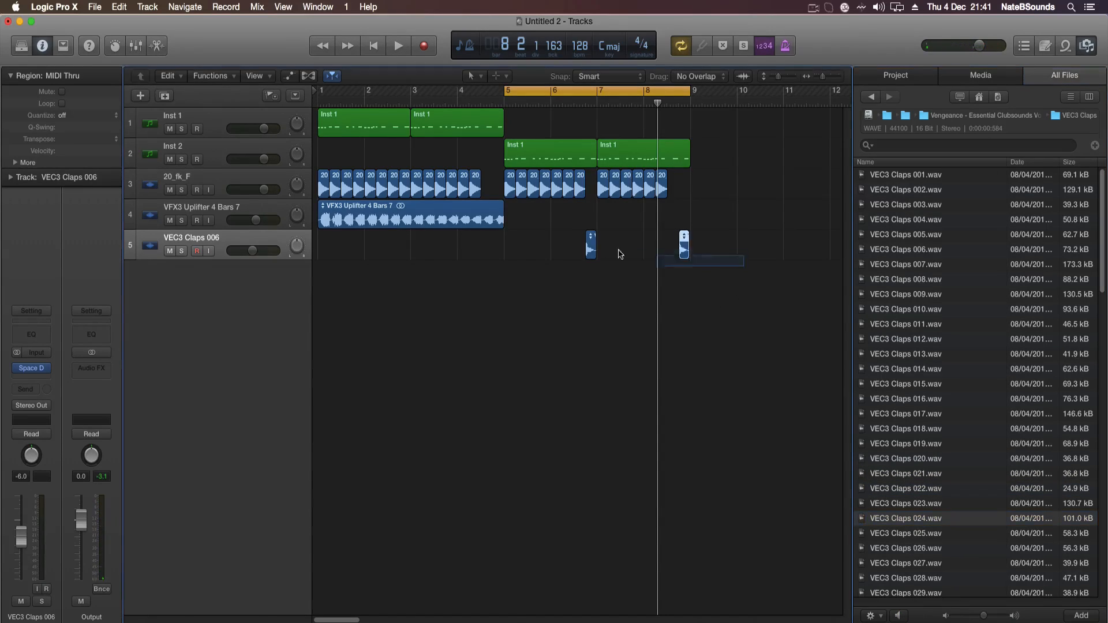
pyautogui.moveTo(930, 523); pyautogui.dragTo(587, 263)
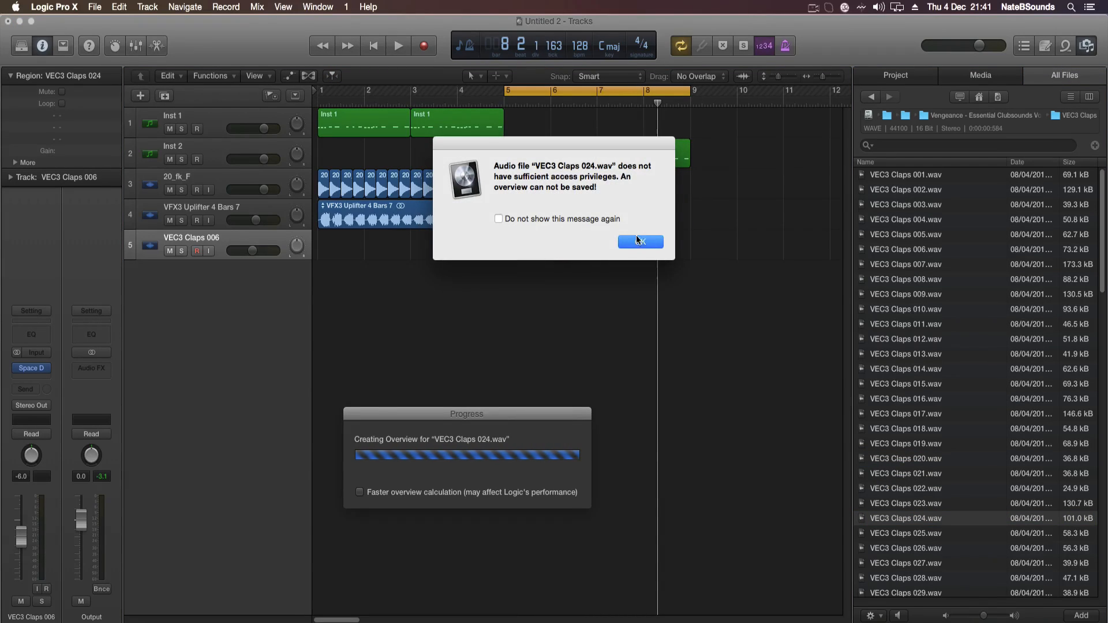
pyautogui.click(573, 219)
pyautogui.click(625, 241)
pyautogui.moveTo(558, 245); pyautogui.dragTo(675, 247)
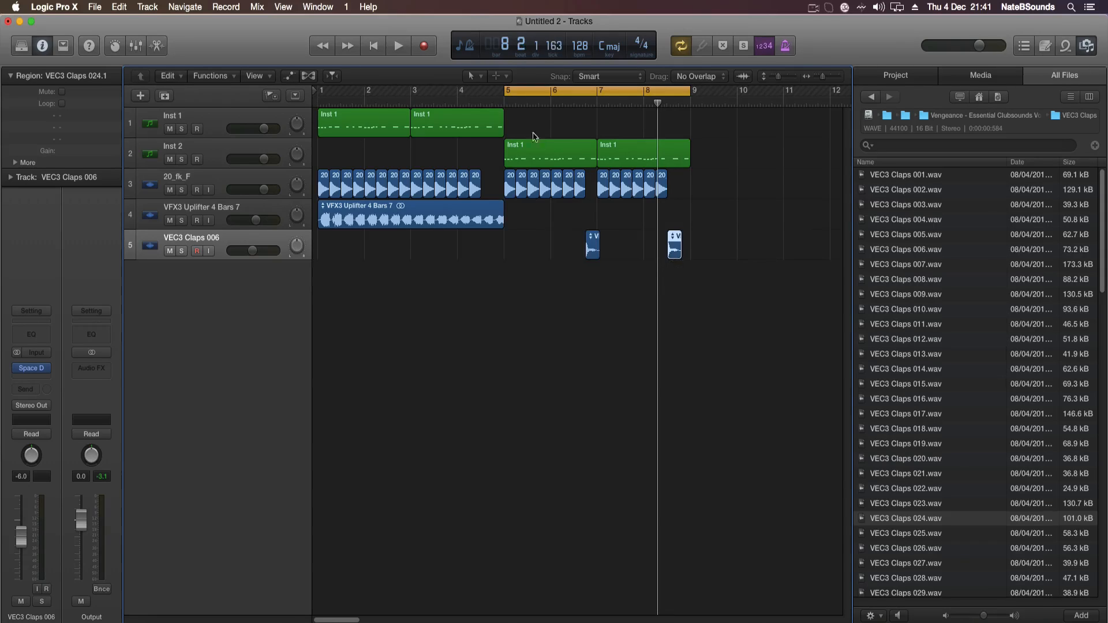
# Play the loop and delete the VEC3 Claps 024 copy in bar 8.
pyautogui.press('space')
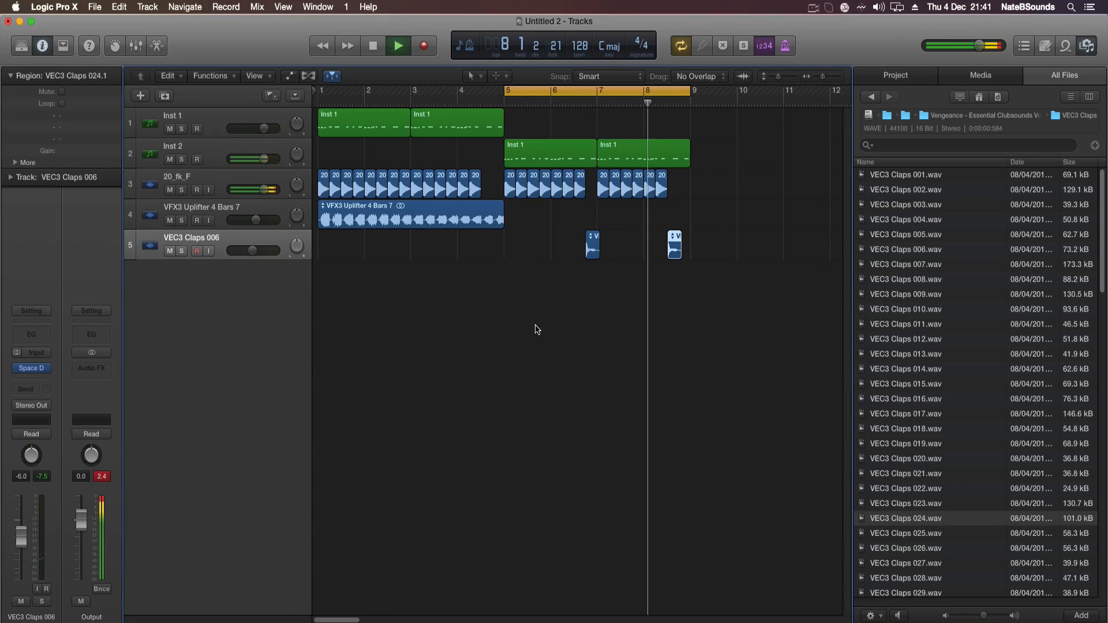
pyautogui.press('space')
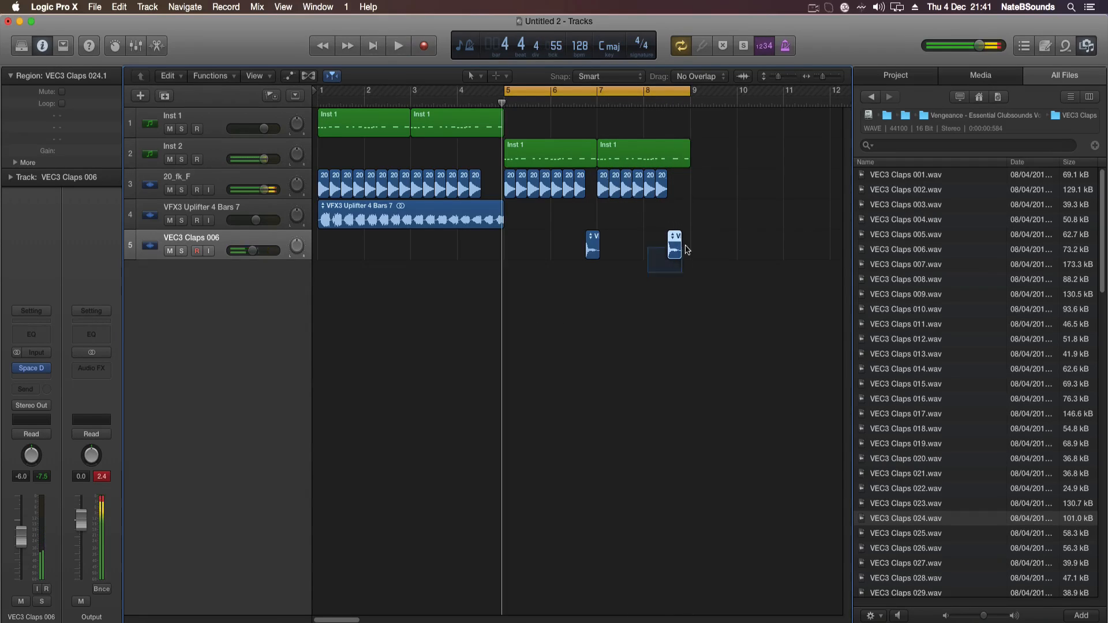
pyautogui.press('space')
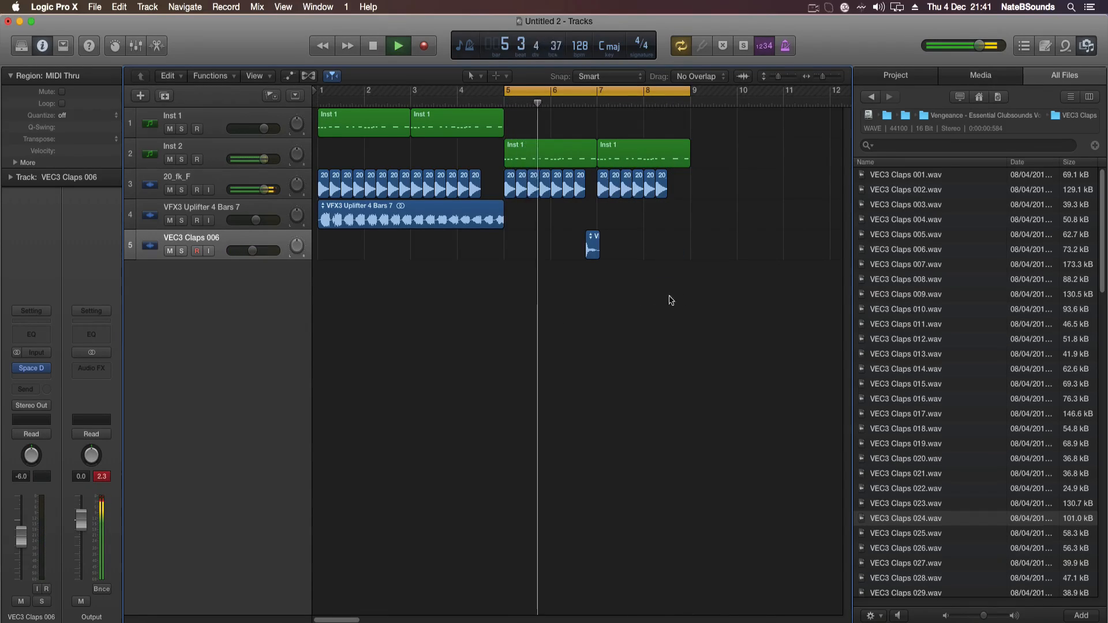
# Browse to the VEC3 Cymbals samples, open the VEC3 HH Open folder and stop playback.
pyautogui.click(947, 116)
pyautogui.doubleClick(920, 205)
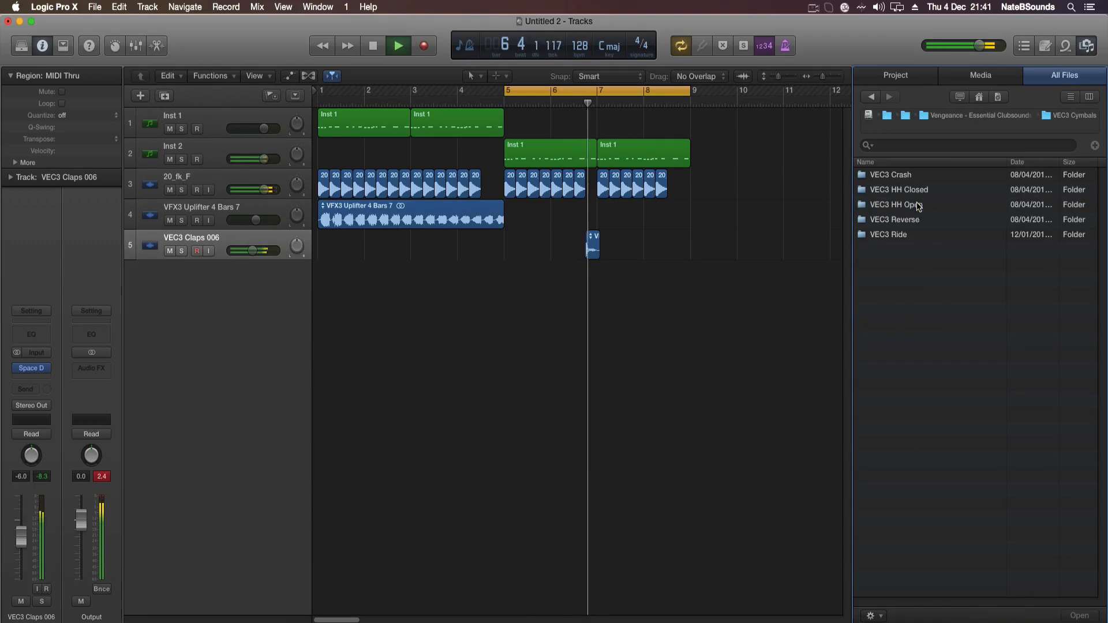
pyautogui.doubleClick(896, 204)
pyautogui.press('space')
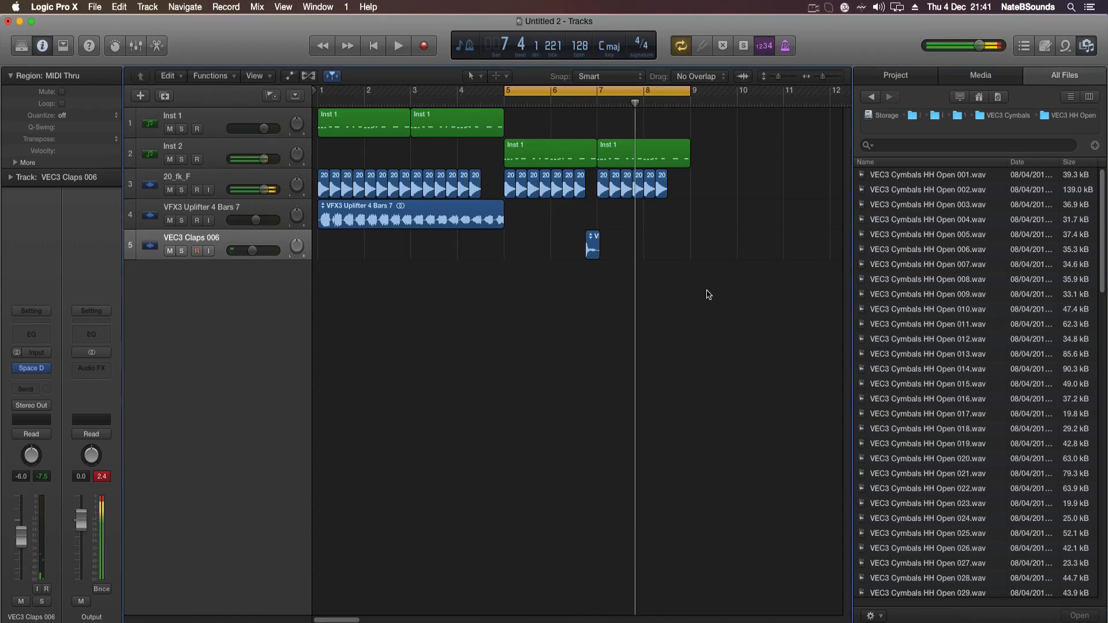
# Switch to the VEC3 Ride folder and audition ride samples, ending on VEC3 Cymbals Ride 17.
pyautogui.click(871, 98)
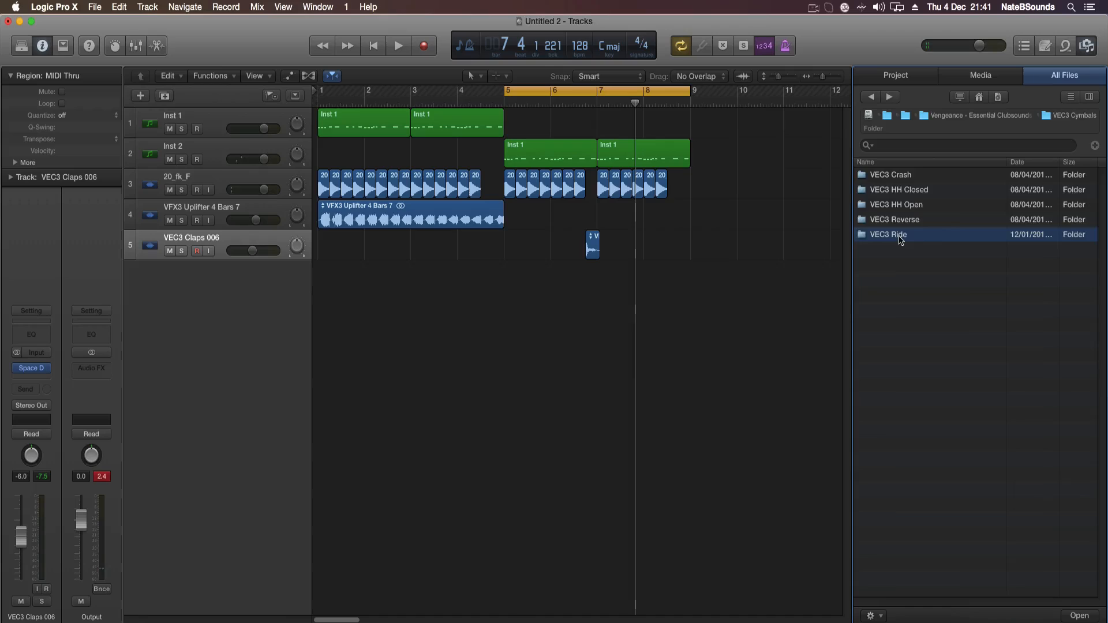
pyautogui.doubleClick(902, 236)
pyautogui.click(899, 312)
pyautogui.click(917, 400)
pyautogui.click(917, 413)
pyautogui.click(919, 371)
pyautogui.click(938, 416)
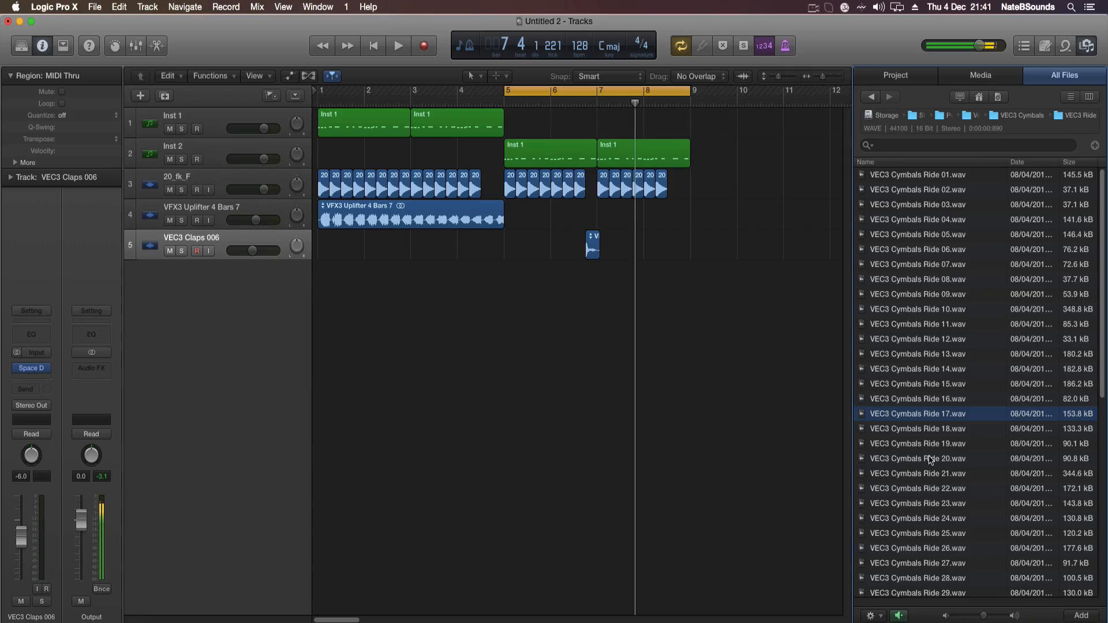
# Place VEC3 Cymbals Ride 17 on a new track at bar 5, repeat it on every beat through bar 8 and play the loop.
pyautogui.moveTo(930, 419); pyautogui.dragTo(516, 275)
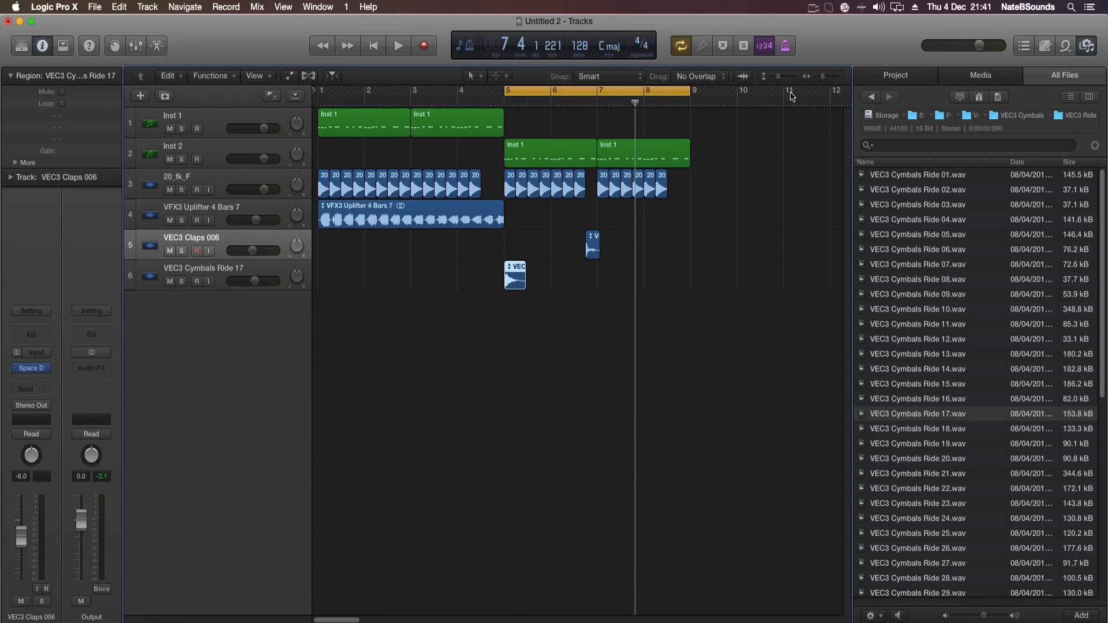
pyautogui.click(824, 81)
pyautogui.moveTo(527, 278); pyautogui.dragTo(683, 283)
pyautogui.click(687, 311)
pyautogui.press('space')
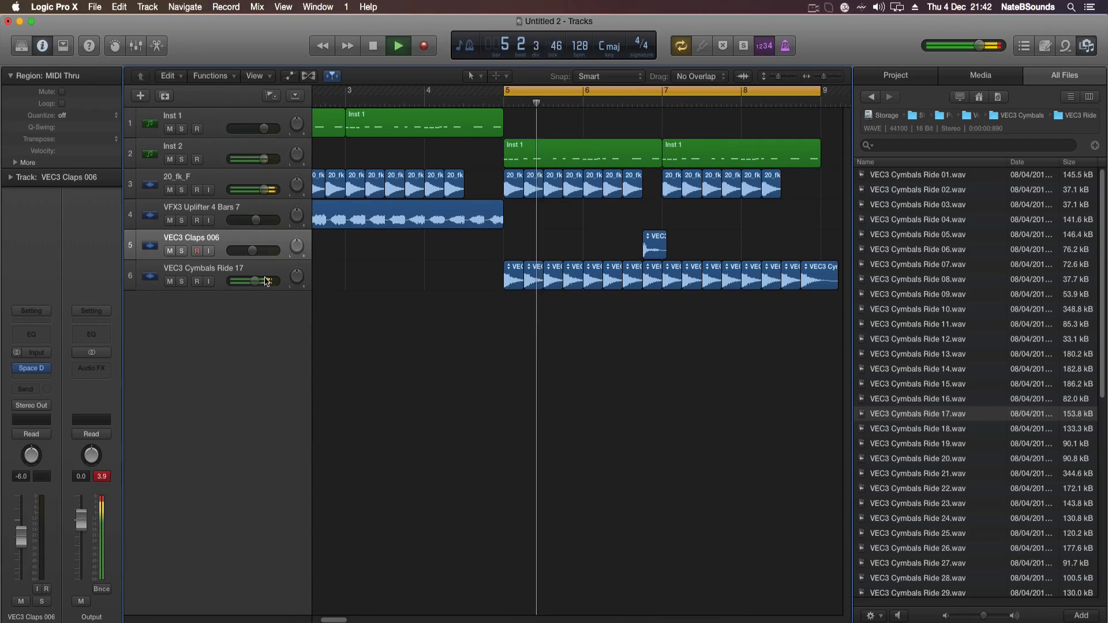
# Lower the volume of the VEC3 Cymbals Ride 17 track and play the loop to check the balance.
pyautogui.press('space')
pyautogui.moveTo(245, 281); pyautogui.dragTo(243, 281)
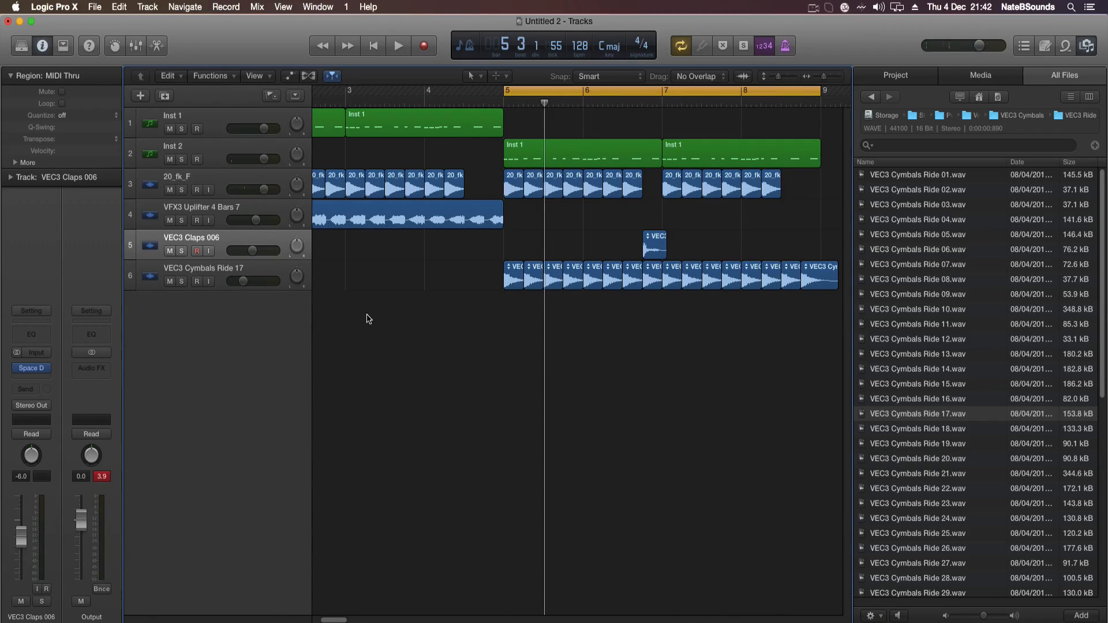
pyautogui.press('space')
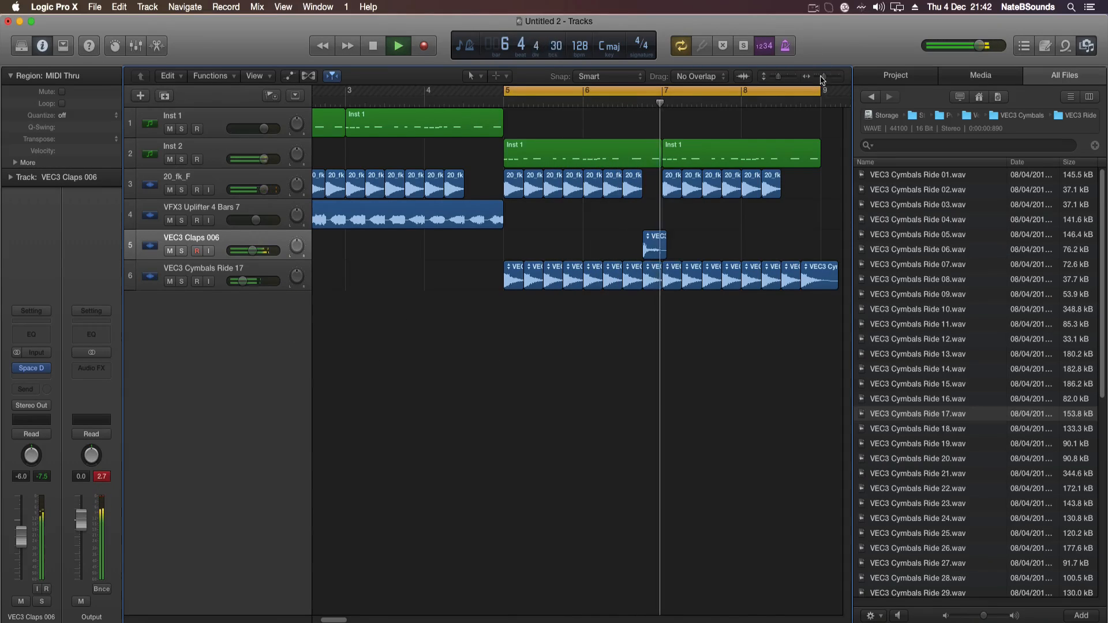
pyautogui.moveTo(822, 79); pyautogui.dragTo(820, 80)
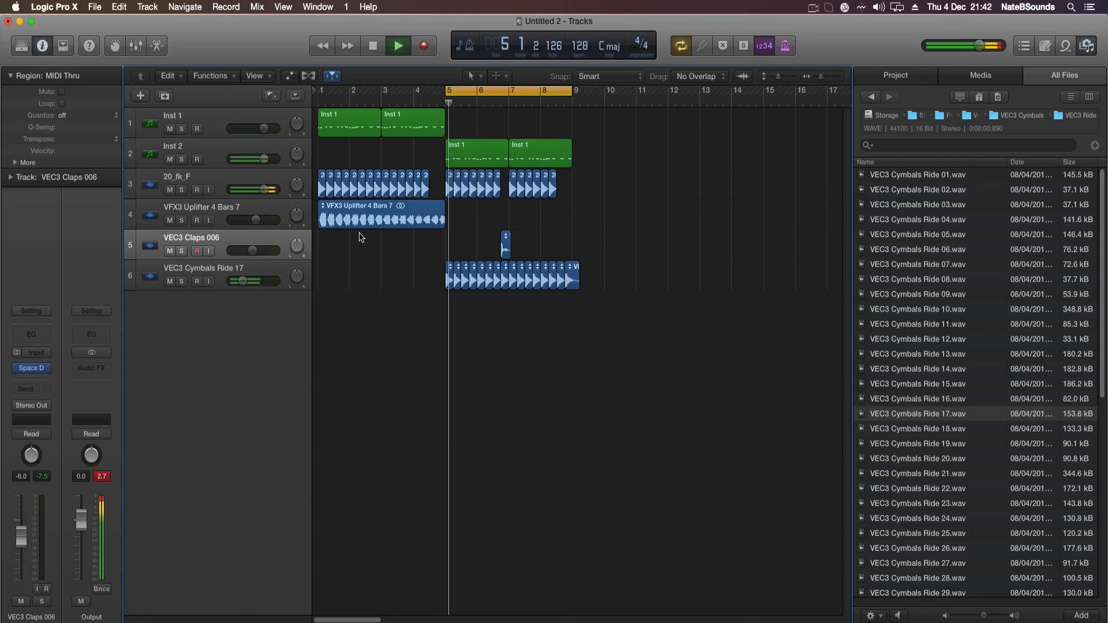
pyautogui.press('space')
# Duplicate the Inst 2 track with its instrument and copy its two regions onto the new track.
pyautogui.click(247, 147)
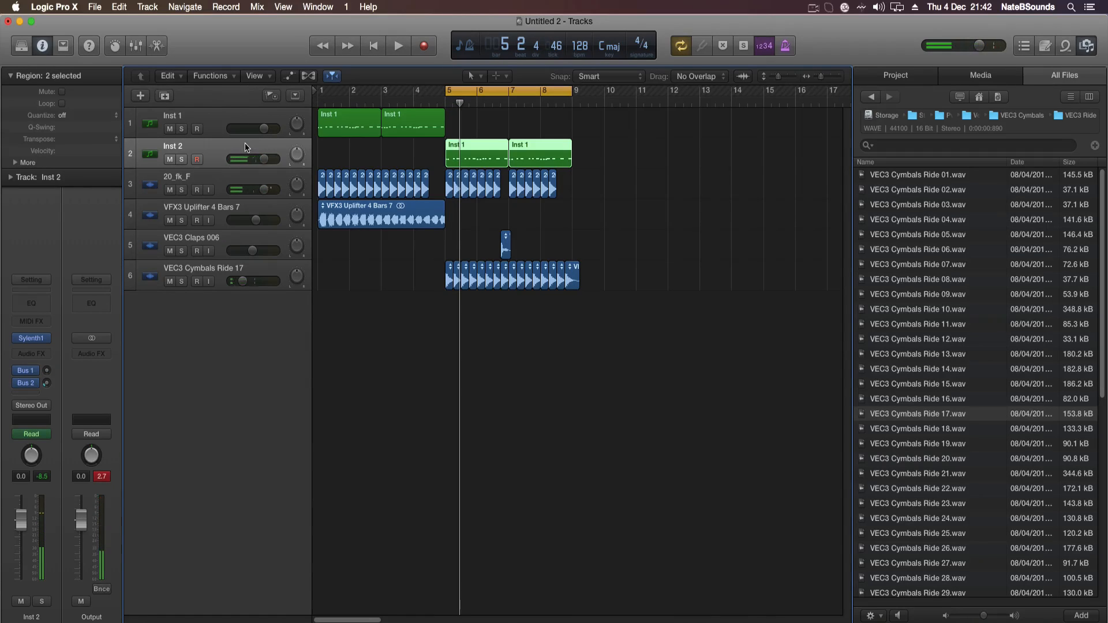
pyautogui.press('super+d')
pyautogui.moveTo(615, 161); pyautogui.dragTo(600, 186)
# Extend the arrangement to bars 9–12 by copying the Inst 2, kick and clap regions and moving the Inst 3 and ride regions there.
pyautogui.moveTo(623, 310); pyautogui.dragTo(449, 217)
pyautogui.click(586, 249)
pyautogui.moveTo(528, 223); pyautogui.dragTo(655, 223)
pyautogui.keyDown('shift'); pyautogui.click(500, 157); pyautogui.keyUp('shift')
pyautogui.moveTo(500, 157); pyautogui.dragTo(628, 158)
# Move the cycle range to bars 9–12, solo Inst 3 and play it.
pyautogui.moveTo(593, 94); pyautogui.dragTo(700, 97)
pyautogui.moveTo(453, 95); pyautogui.dragTo(579, 95)
pyautogui.moveTo(825, 91); pyautogui.dragTo(699, 93)
pyautogui.click(181, 190)
pyautogui.press('space')
# Change Inst 3's Sylenth1 preset to 012: VANDALISM_Bass_Bingo and close the plug-in.
pyautogui.click(32, 338)
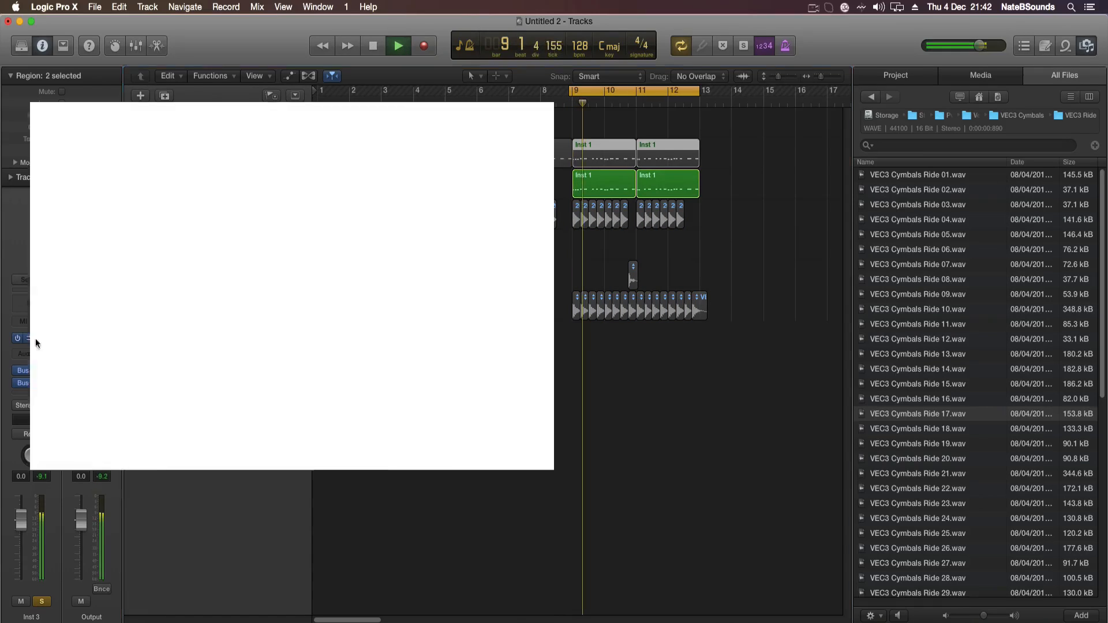
pyautogui.click(383, 211)
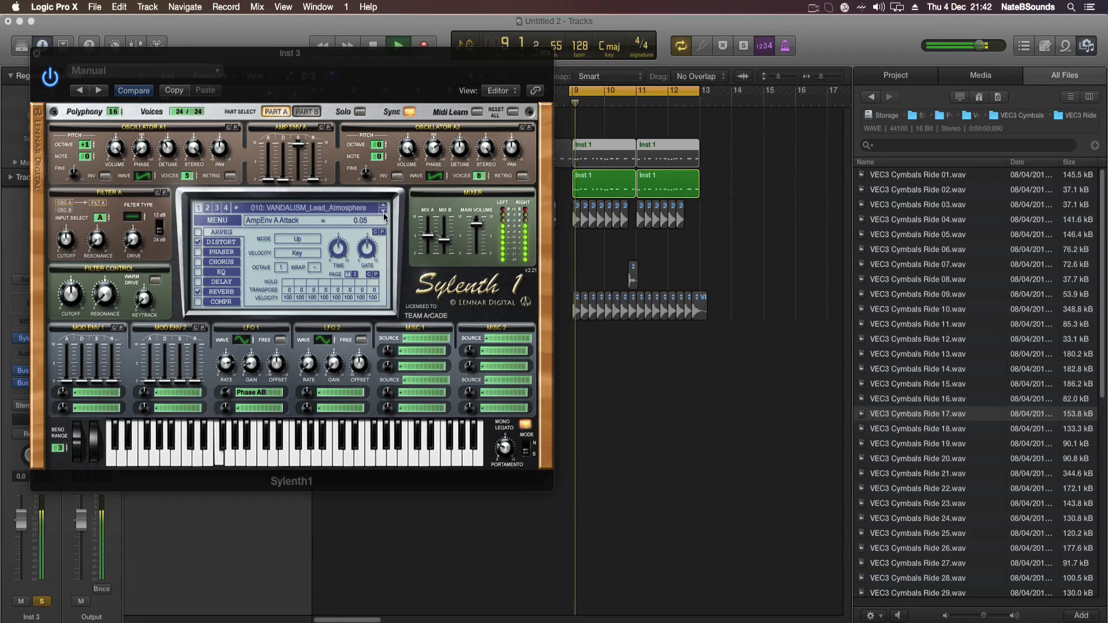
pyautogui.click(383, 213)
pyautogui.click(383, 212)
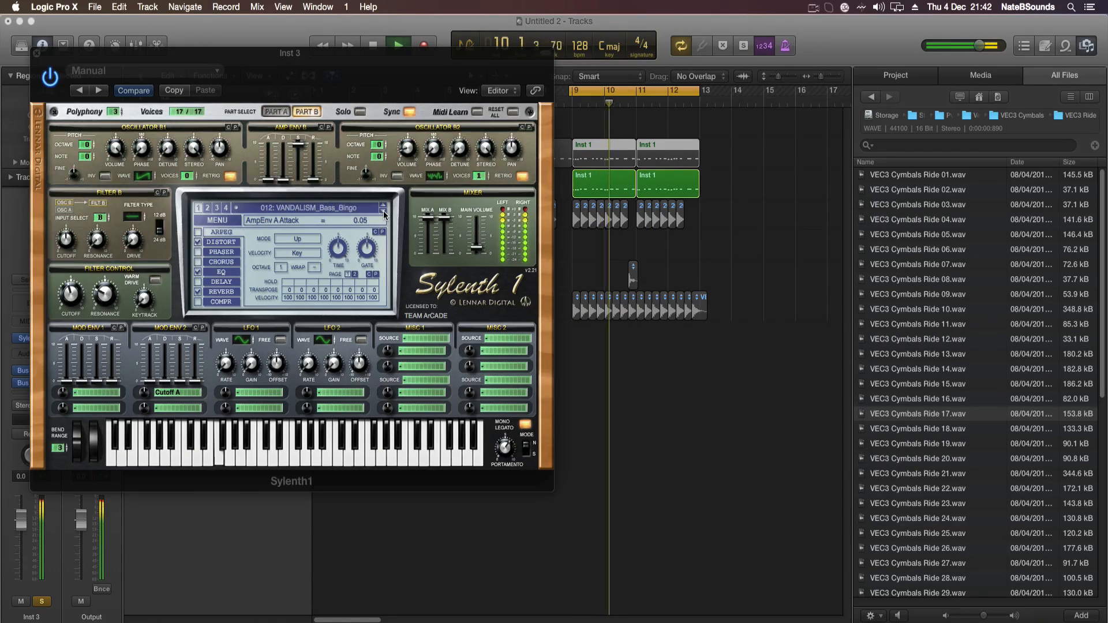
pyautogui.press('super+w')
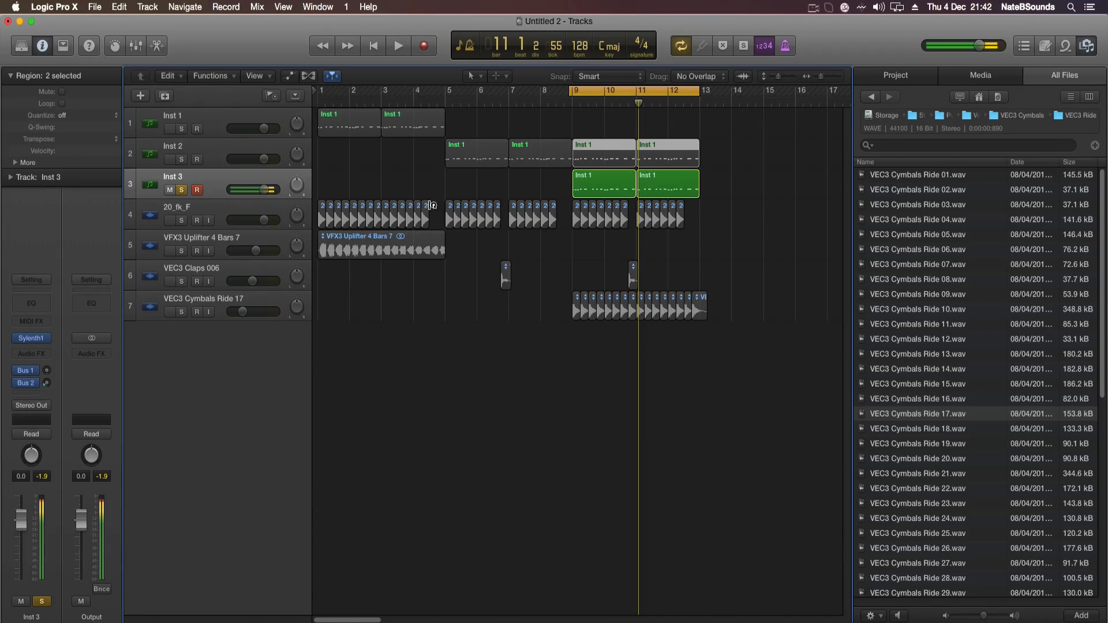
# Move the two Inst 3 regions to bars 5–8, mute Inst 2, and turn off the Inst 3 solo and the cycle.
pyautogui.moveTo(603, 183); pyautogui.dragTo(476, 183)
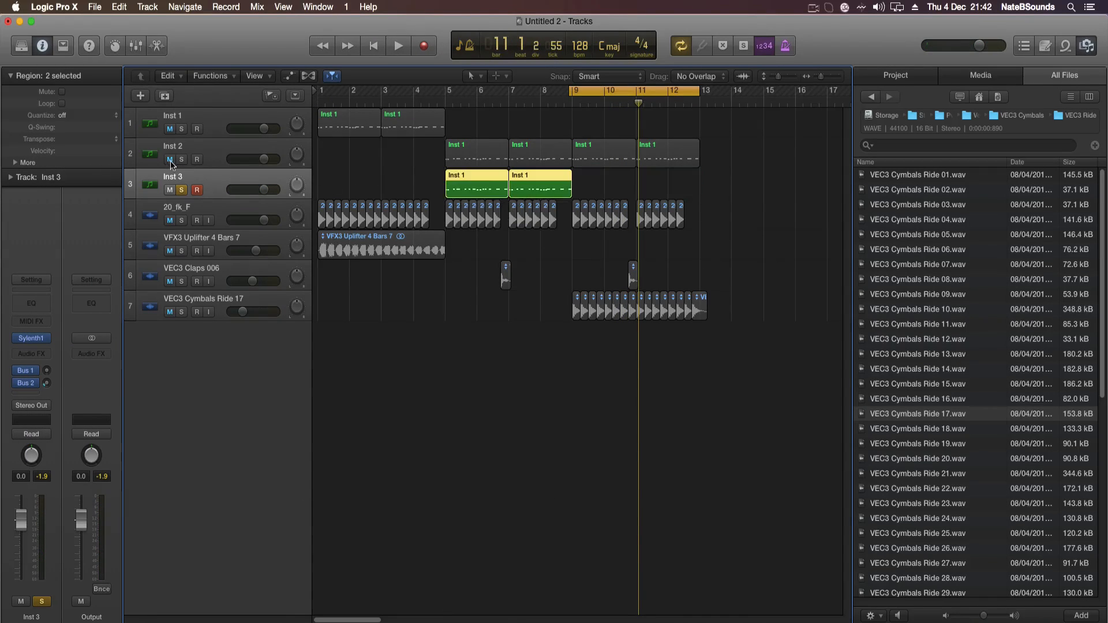
pyautogui.click(180, 188)
pyautogui.press('c')
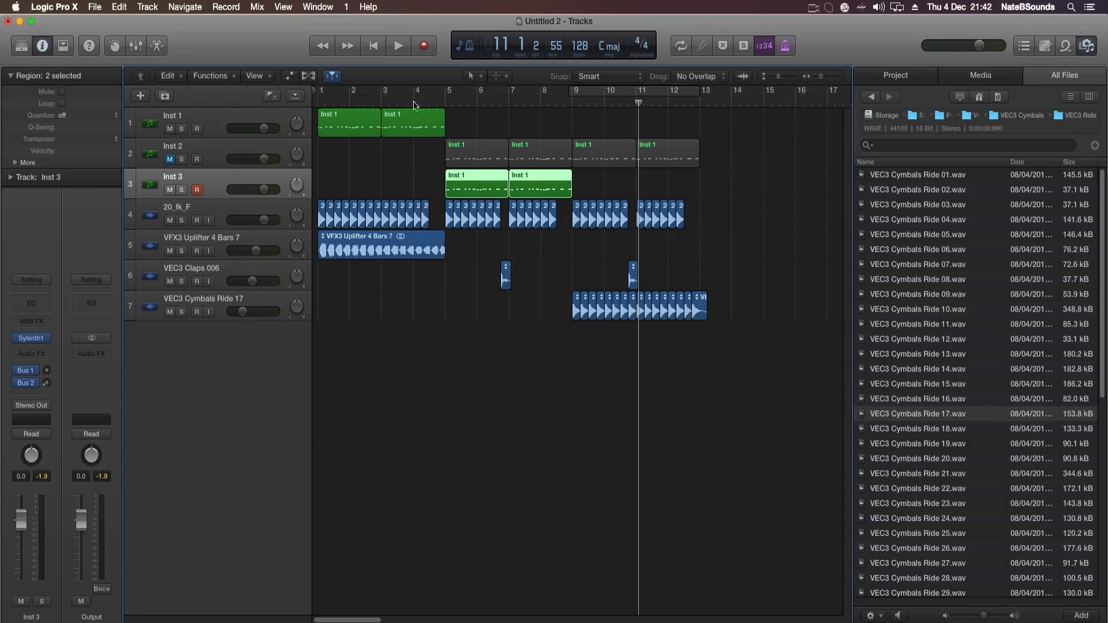
# Play the arrangement from bar 1 and raise Inst 3's volume to +2.9 dB.
pyautogui.click(318, 104)
pyautogui.press('space')
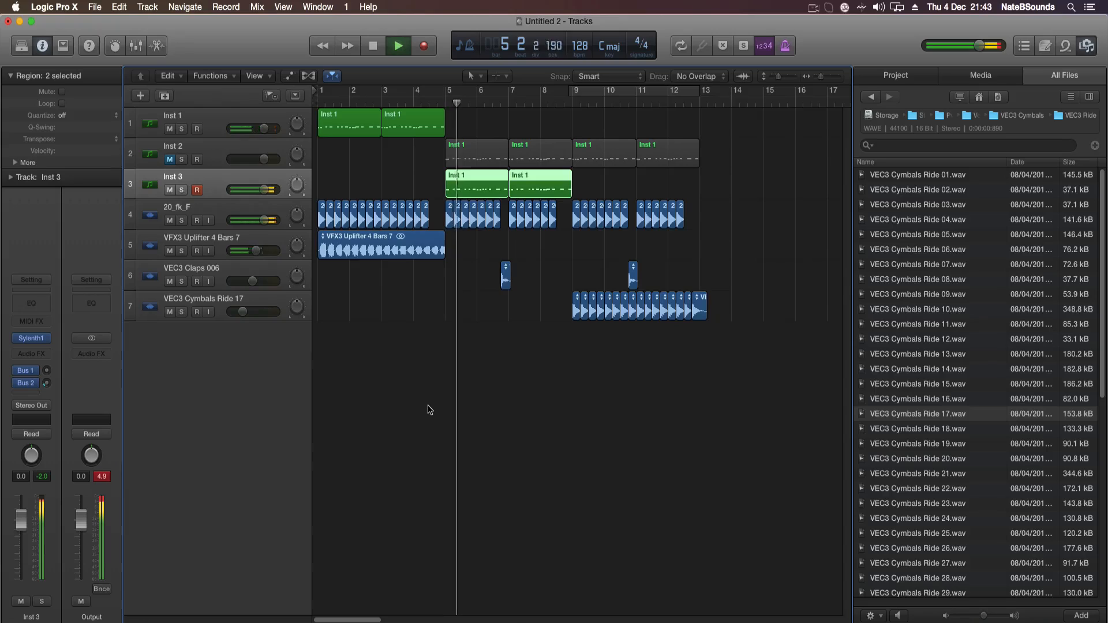
pyautogui.moveTo(264, 189)
pyautogui.mouseDown()
pyautogui.moveTo(263, 232)
pyautogui.moveTo(269, 196)
pyautogui.mouseUp()
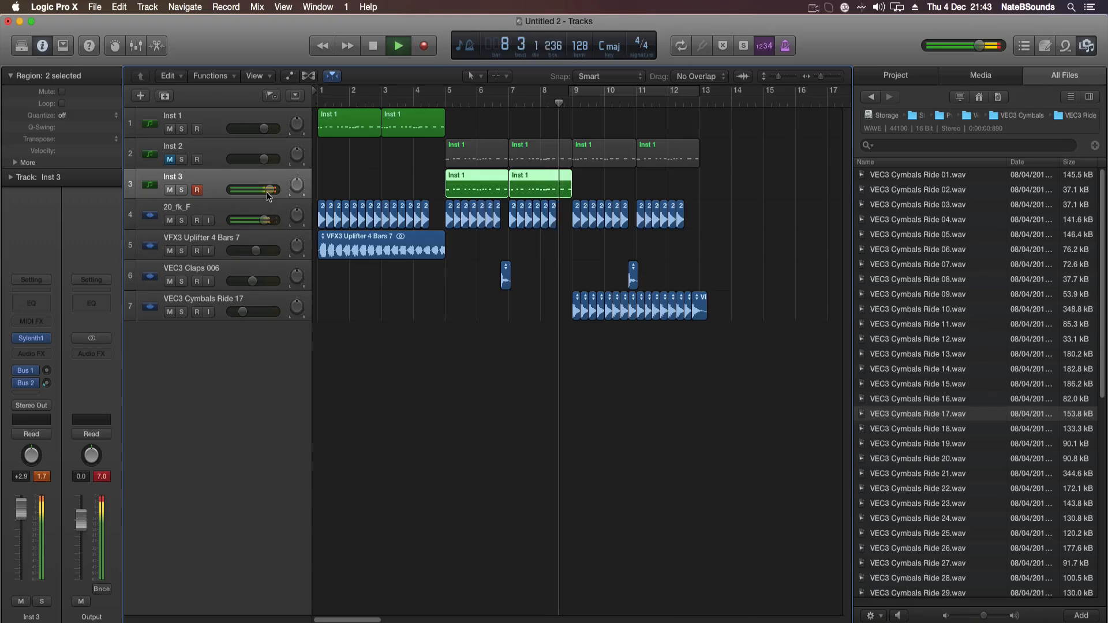
pyautogui.press('space')
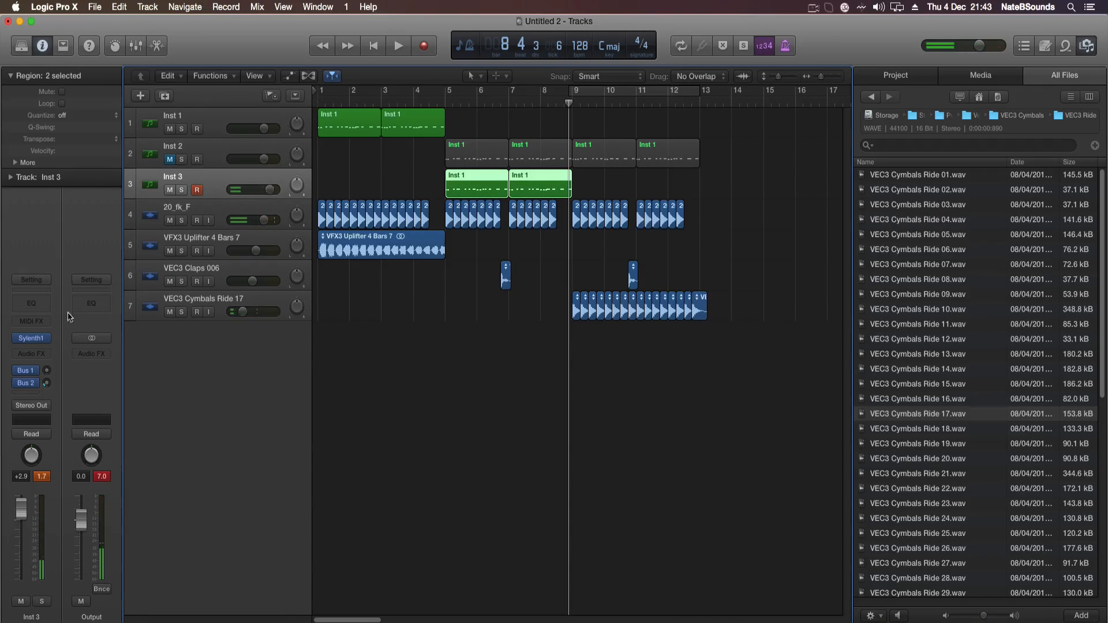
# Insert the Xfer Records LFOTool effect on Inst 3 and load its Sidechain-3 preset.
pyautogui.click(49, 357)
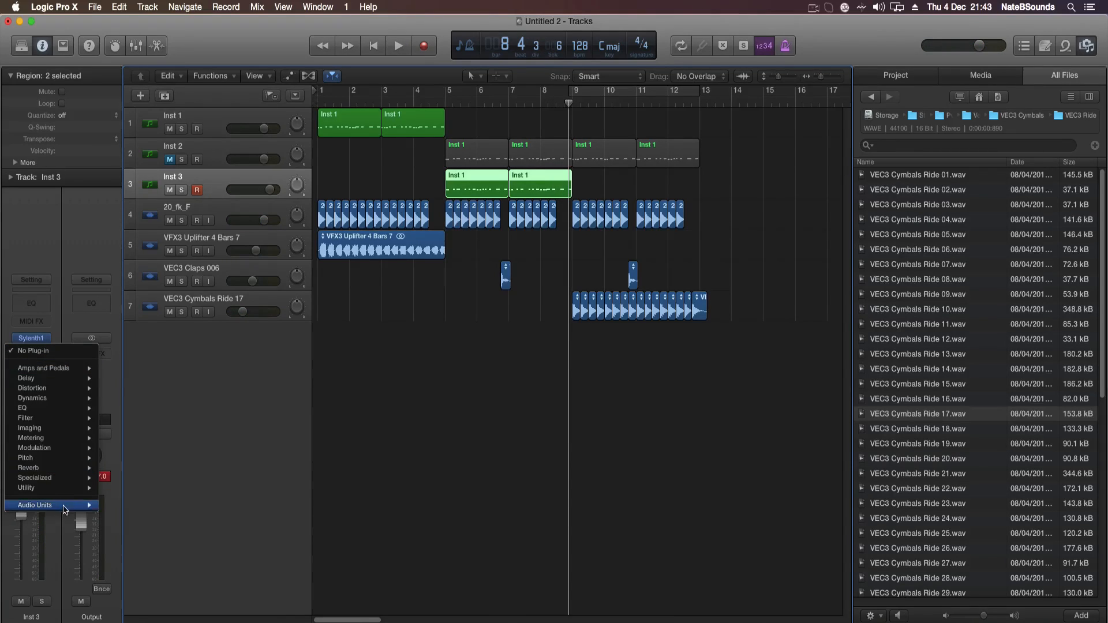
pyautogui.moveTo(65, 508)
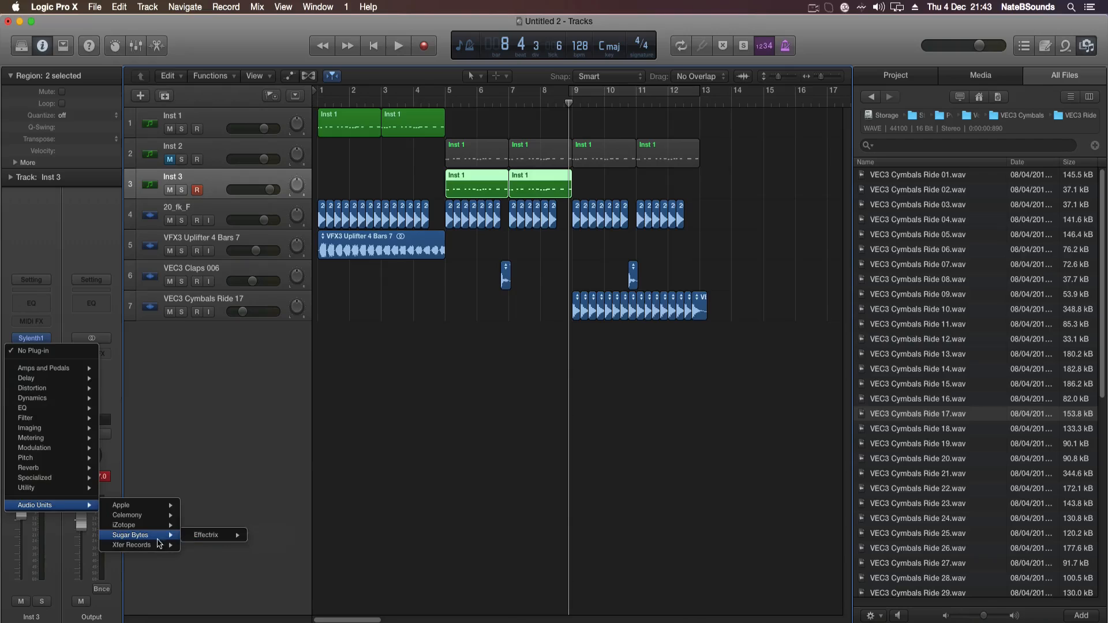
pyautogui.moveTo(158, 546)
pyautogui.click(269, 545)
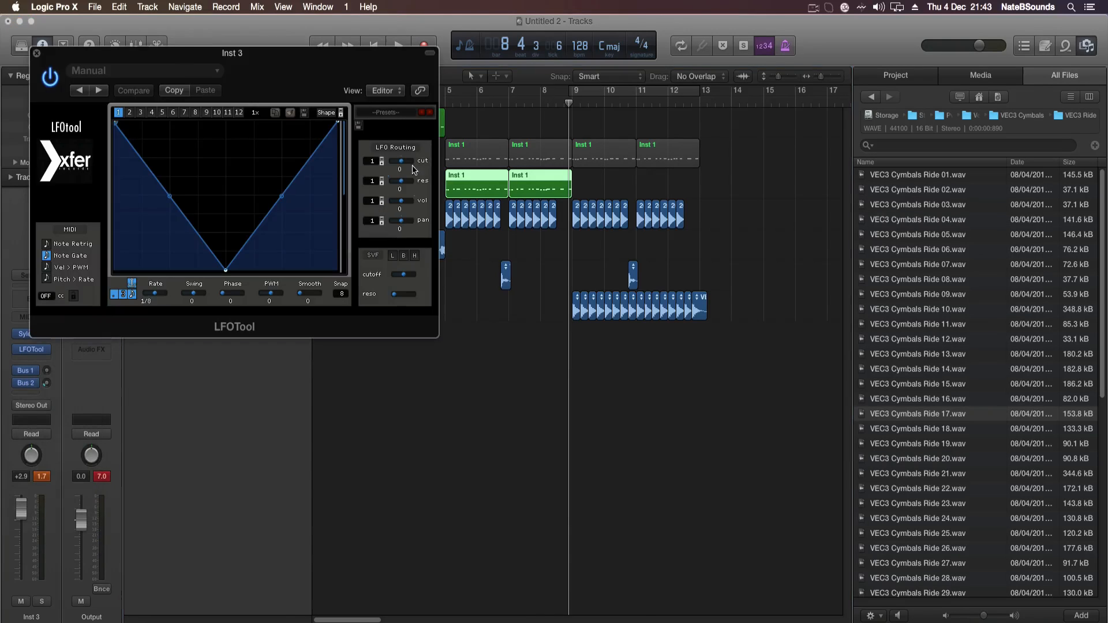
pyautogui.click(369, 113)
pyautogui.moveTo(434, 234)
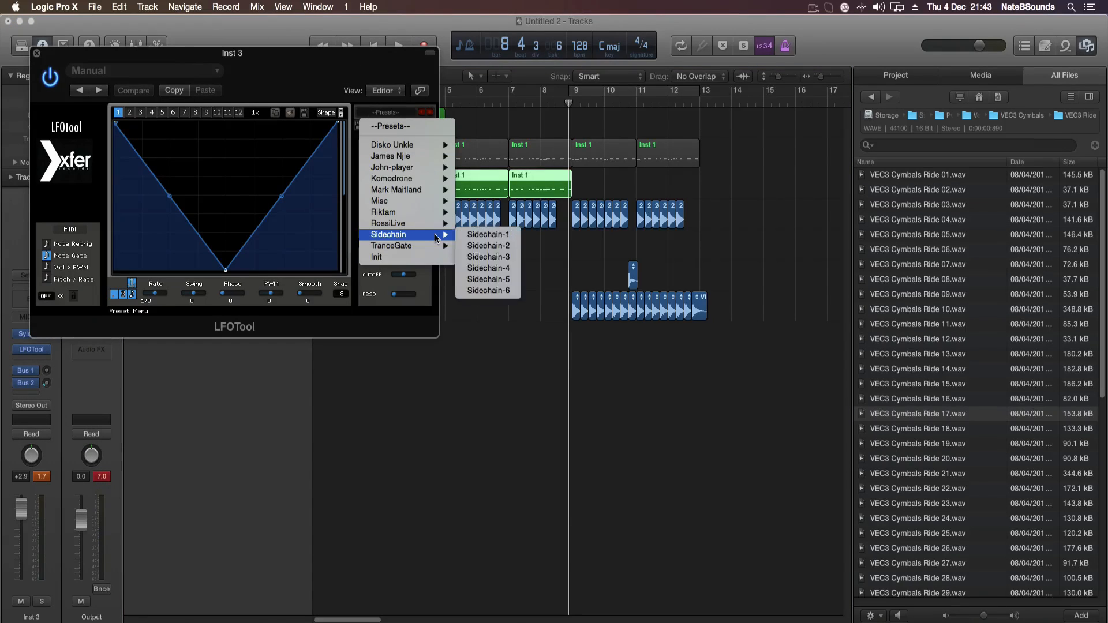
pyautogui.click(487, 256)
# Set the cycle range to bars 5–8, play the sidechained loop and close LFOTool.
pyautogui.moveTo(449, 91); pyautogui.dragTo(579, 113)
pyautogui.press('space')
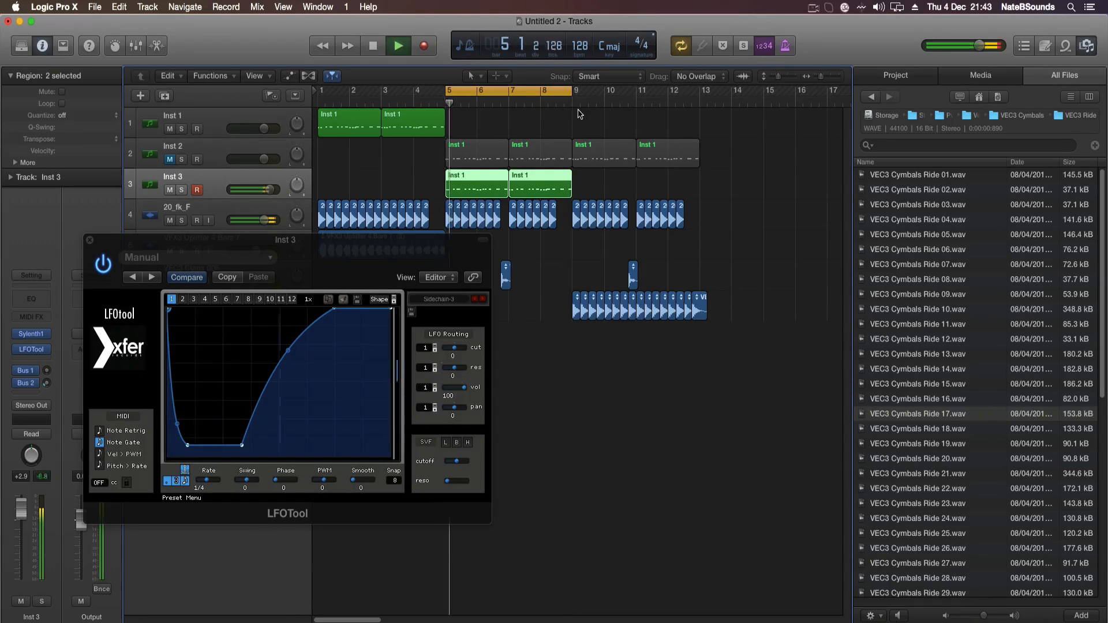
pyautogui.click(474, 300)
pyautogui.press('super+w')
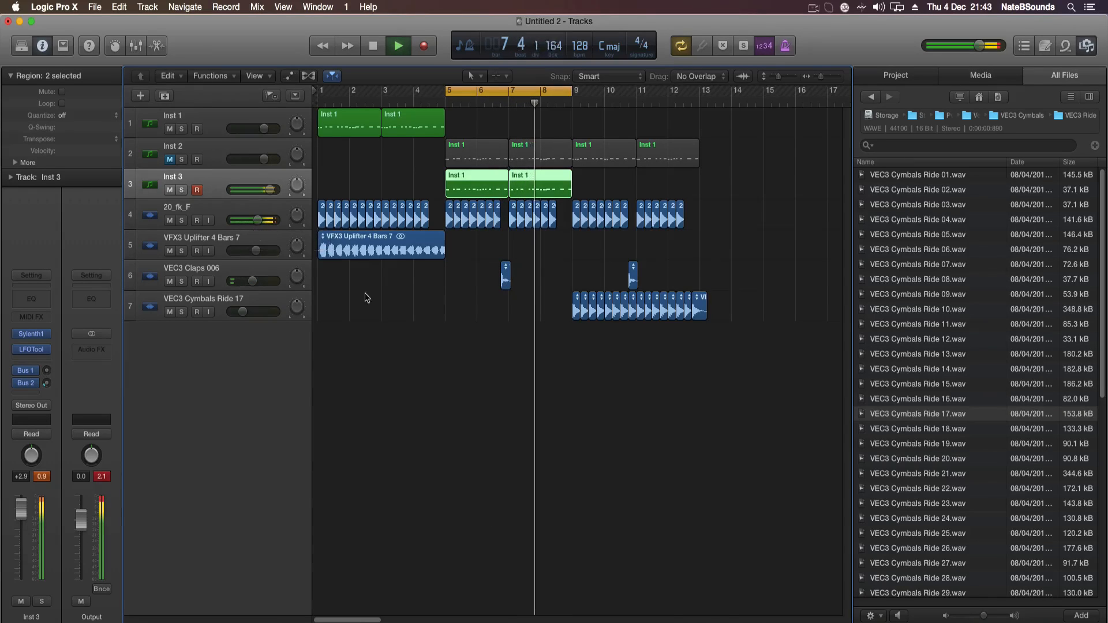
pyautogui.press('space')
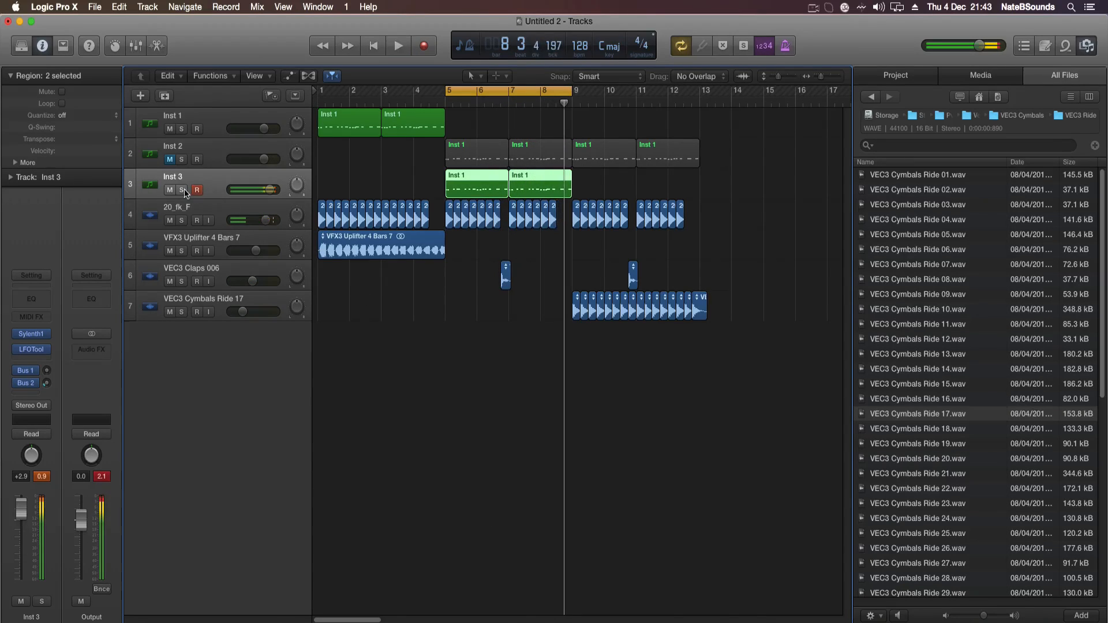
# Transpose all notes in both Inst 3 regions up one octave, checking the part soloed and in the full loop.
pyautogui.press('s')
pyautogui.doubleClick(483, 179)
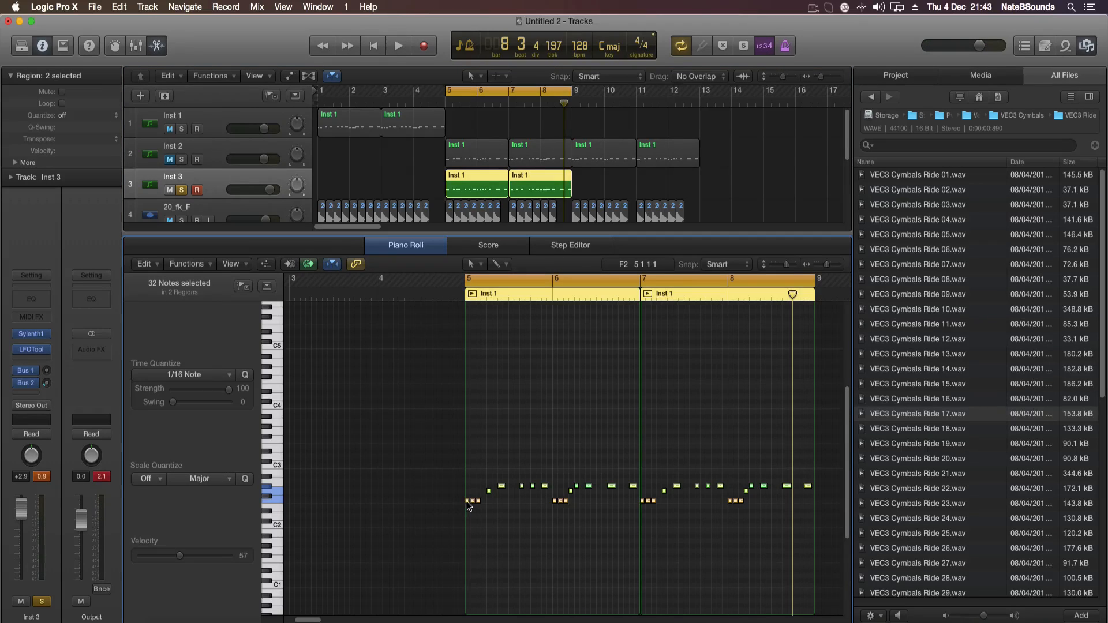
pyautogui.moveTo(468, 506); pyautogui.dragTo(465, 440)
pyautogui.press('space')
pyautogui.press('space')
pyautogui.click(183, 190)
pyautogui.press('space')
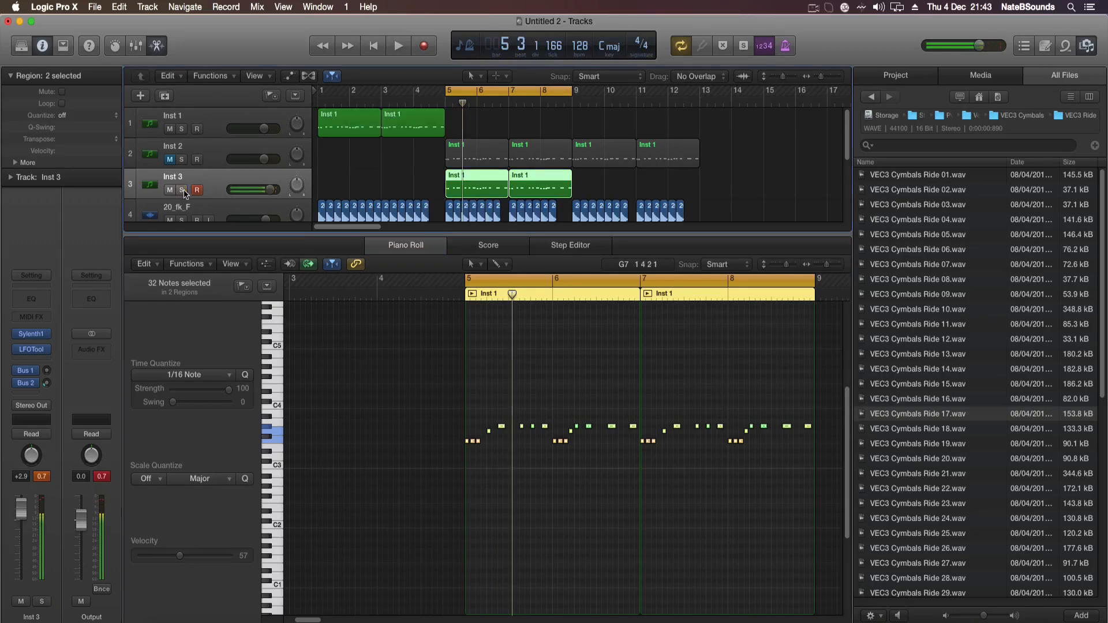
pyautogui.press('e')
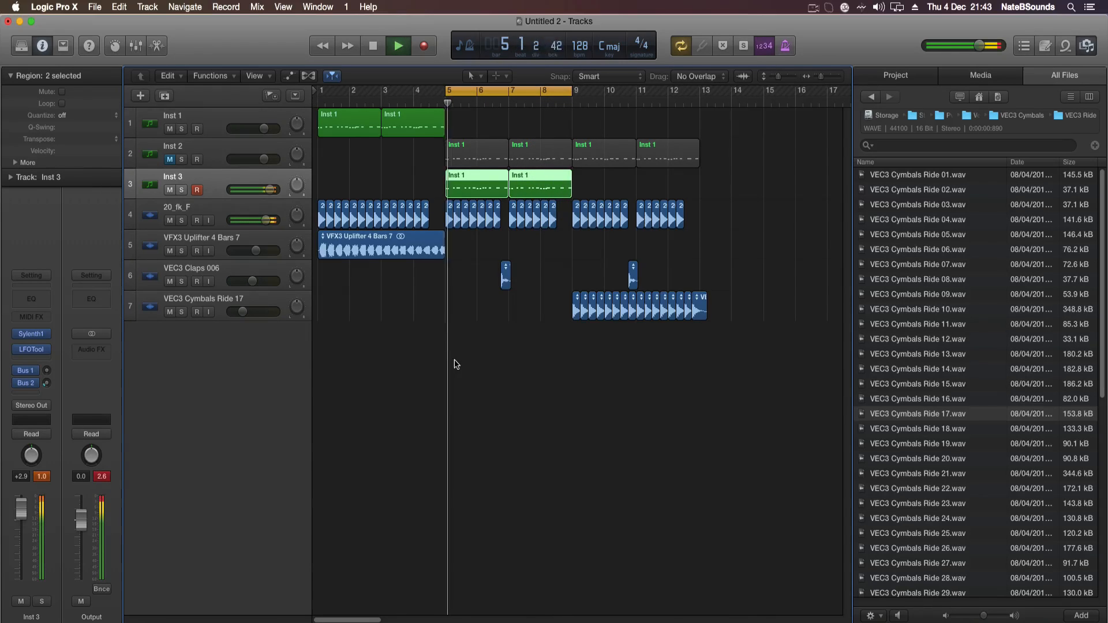
pyautogui.press('space')
# Turn off the cycle, audition Inst 2 and Inst 3 soloed together, and leave only Inst 2 soloed.
pyautogui.press('c')
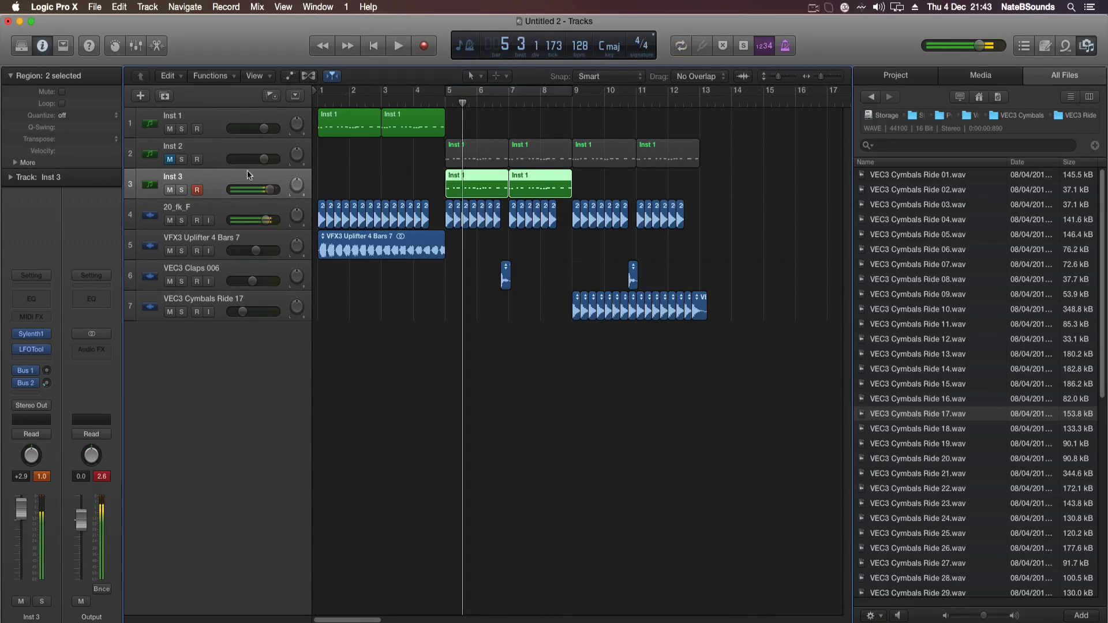
pyautogui.click(181, 161)
pyautogui.press('space')
pyautogui.click(180, 191)
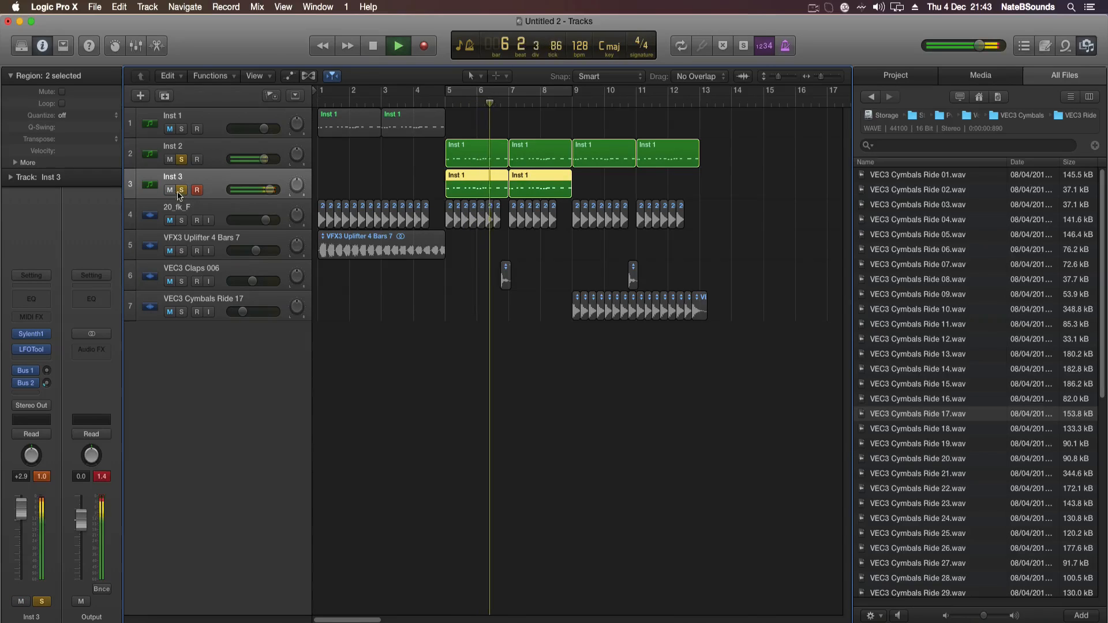
pyautogui.press('space')
pyautogui.click(181, 189)
# Audition Sylenth1 presets on Inst 2 while cycling bars 5–8, ending on 030: VANDALISM_Bass_Marrakech.
pyautogui.click(206, 157)
pyautogui.click(28, 338)
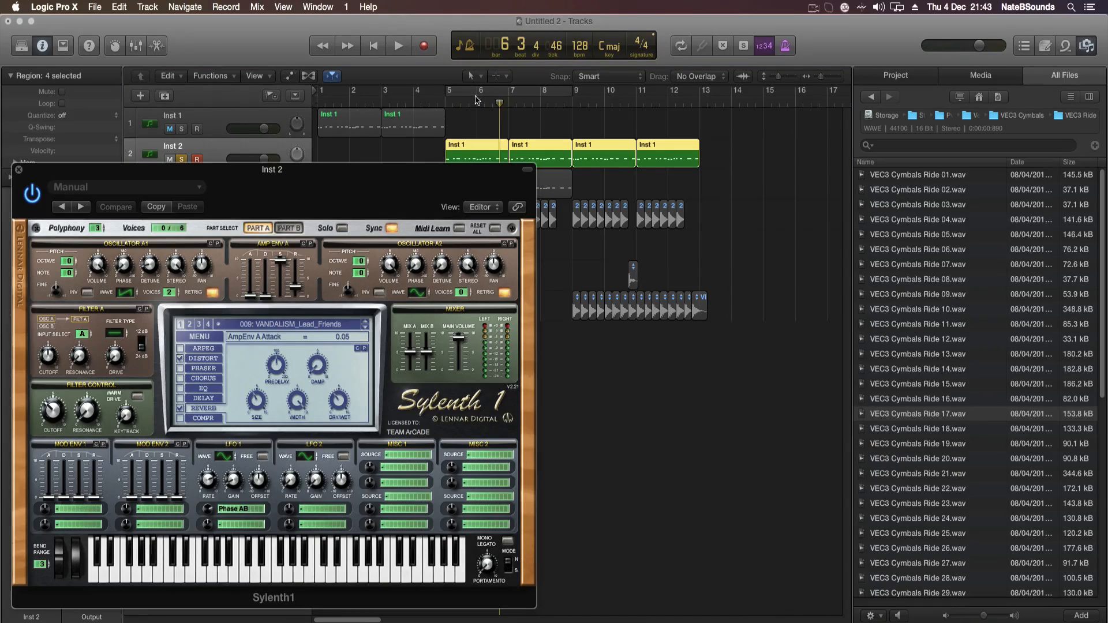
pyautogui.click(478, 94)
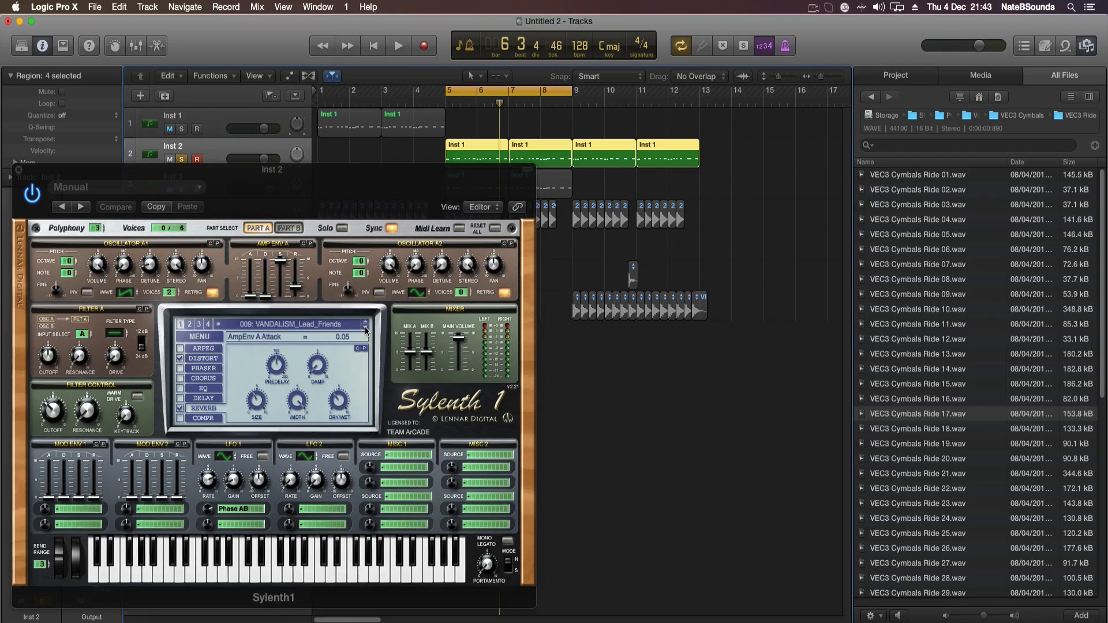
pyautogui.press('space')
pyautogui.click(365, 329)
pyautogui.click(365, 329)
pyautogui.click(365, 329)
pyautogui.click(365, 328)
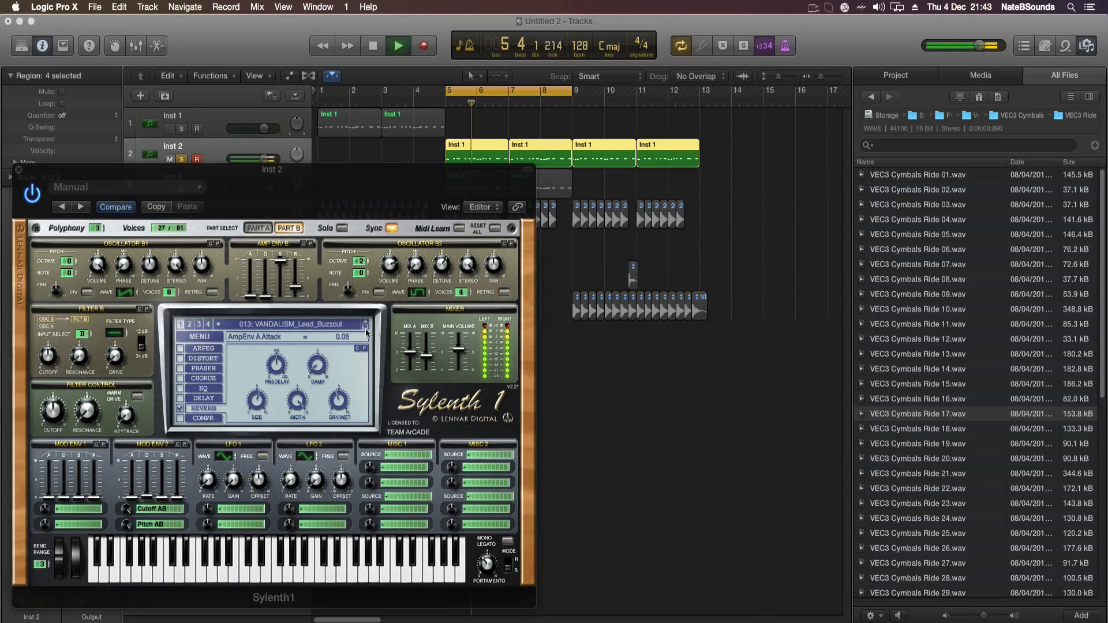
pyautogui.click(365, 329)
pyautogui.click(365, 329)
pyautogui.click(365, 329)
pyautogui.click(366, 329)
pyautogui.click(365, 328)
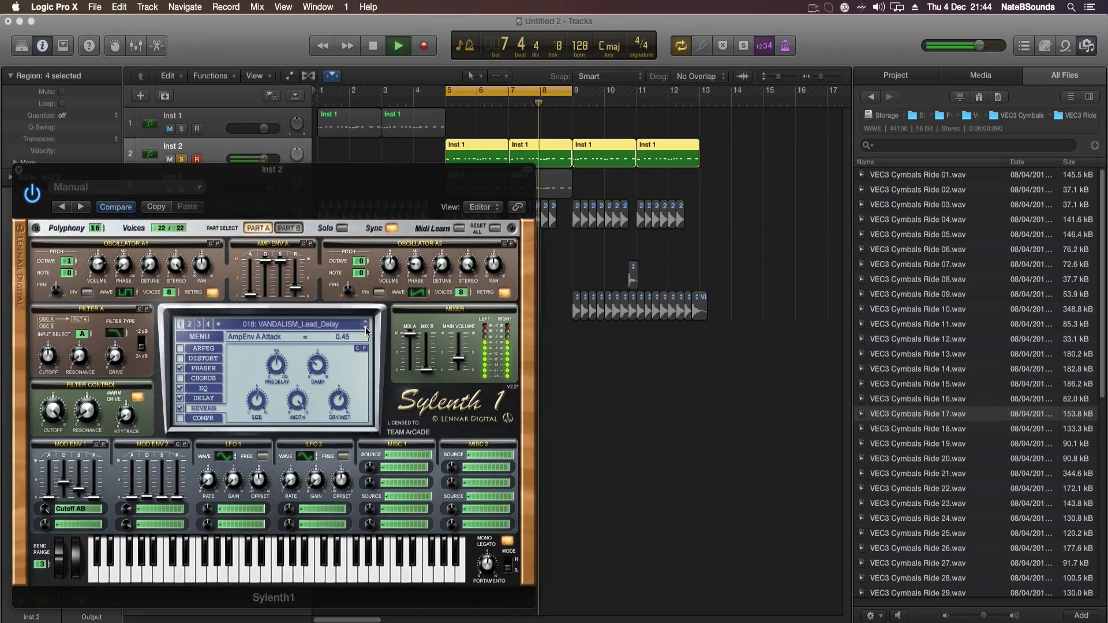
pyautogui.click(365, 329)
pyautogui.click(365, 329)
pyautogui.click(365, 328)
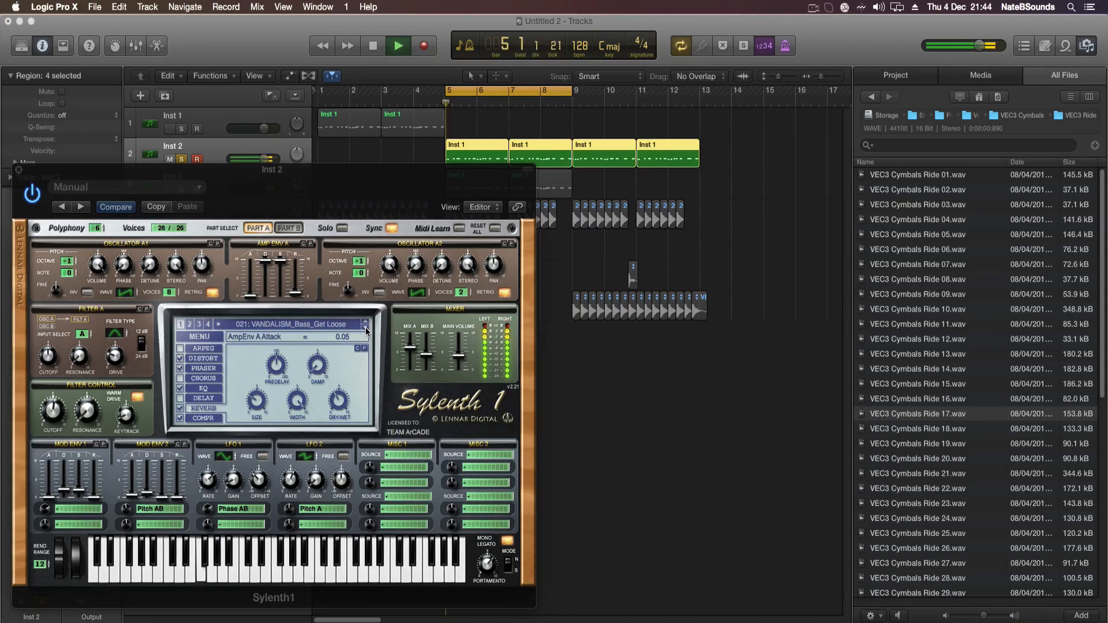
pyautogui.click(365, 329)
pyautogui.click(366, 329)
pyautogui.click(365, 328)
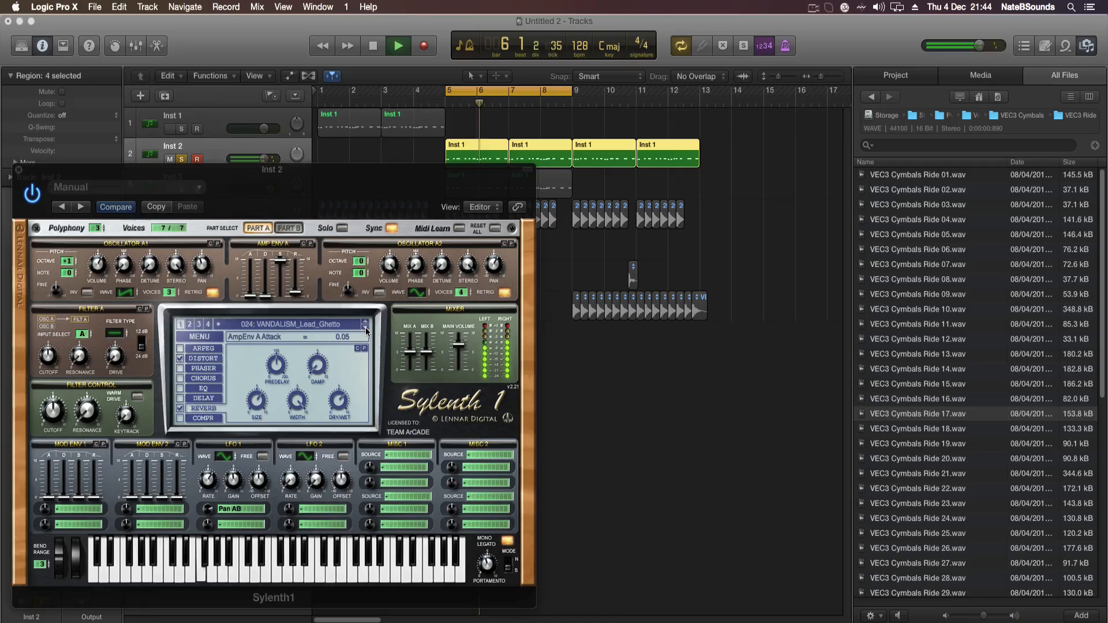
pyautogui.click(365, 329)
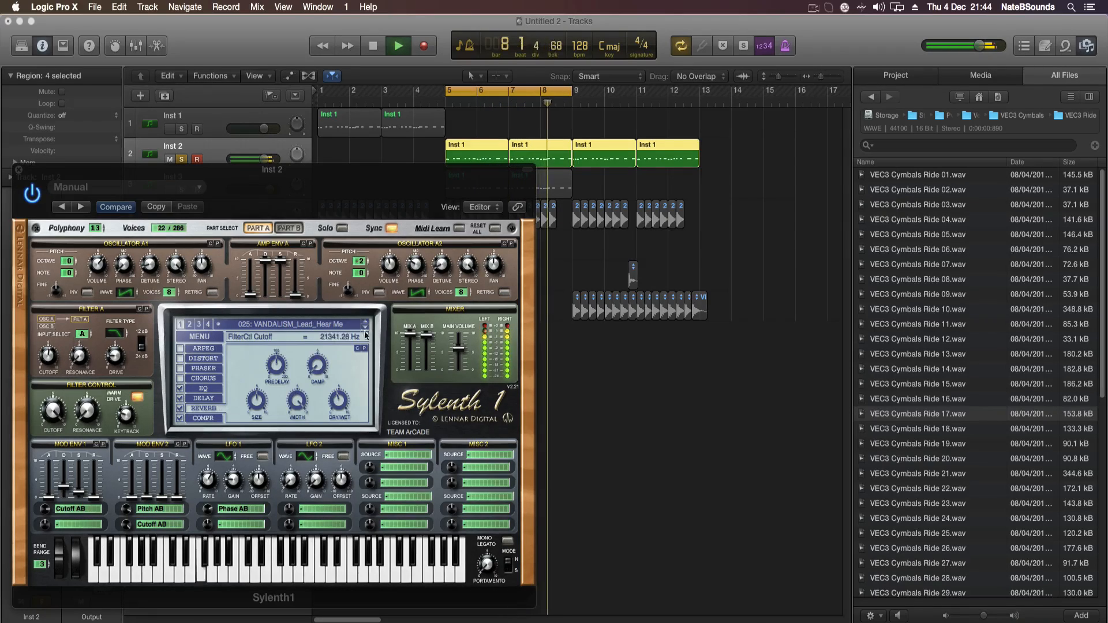
pyautogui.click(365, 329)
pyautogui.click(365, 328)
pyautogui.click(365, 329)
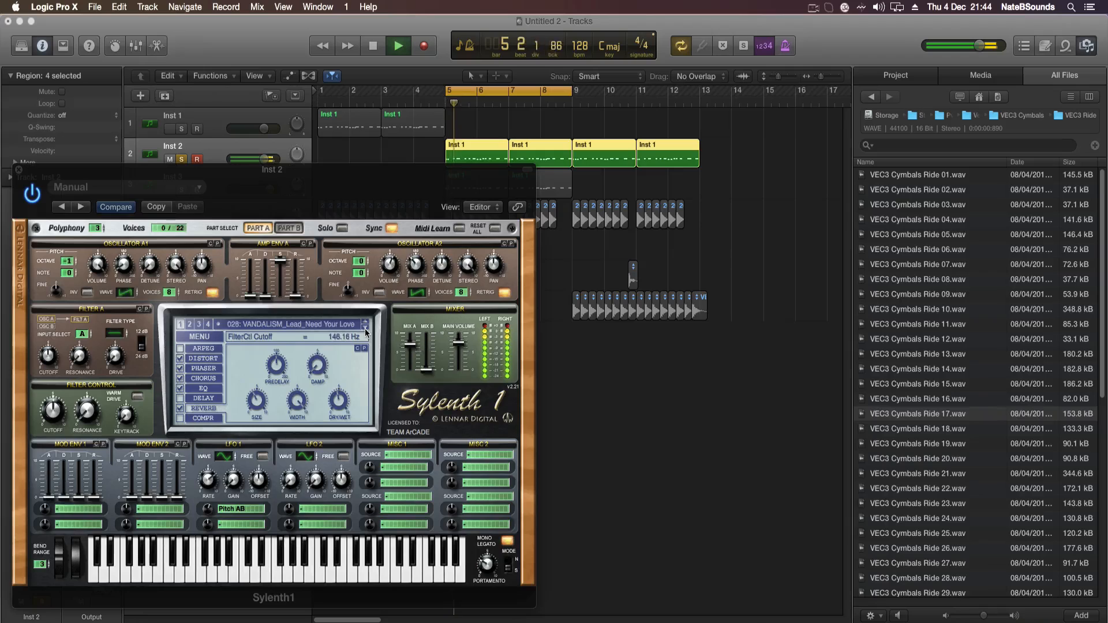
pyautogui.click(366, 329)
pyautogui.click(365, 329)
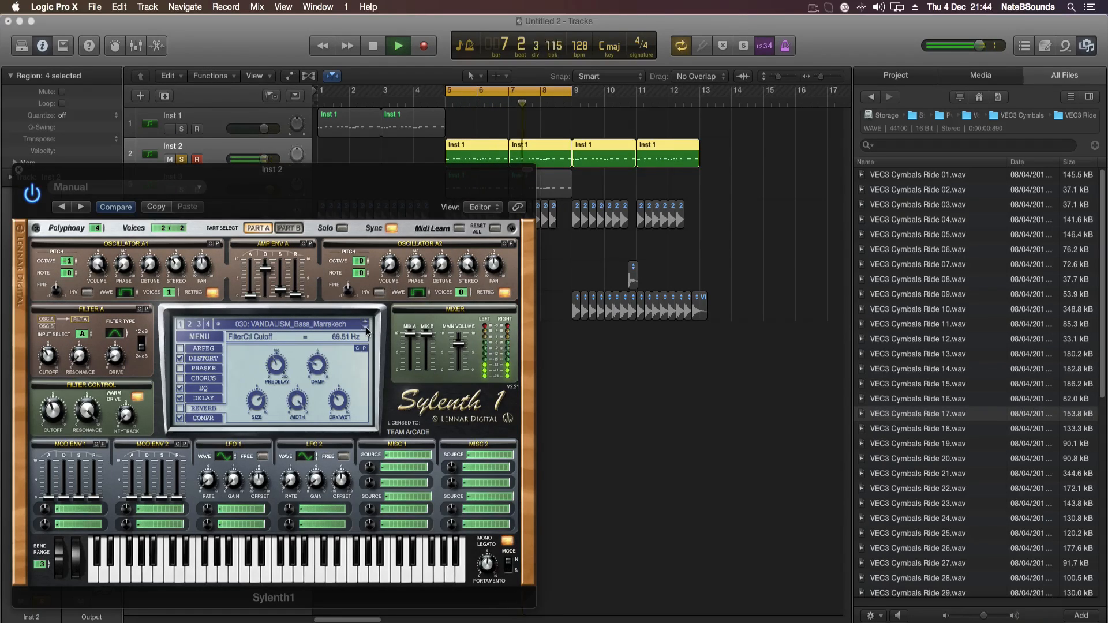
# Enable the reverb in Inst 2's Sylenth1 and set its Dry/Wet to 17.27 %.
pyautogui.click(180, 408)
pyautogui.click(340, 395)
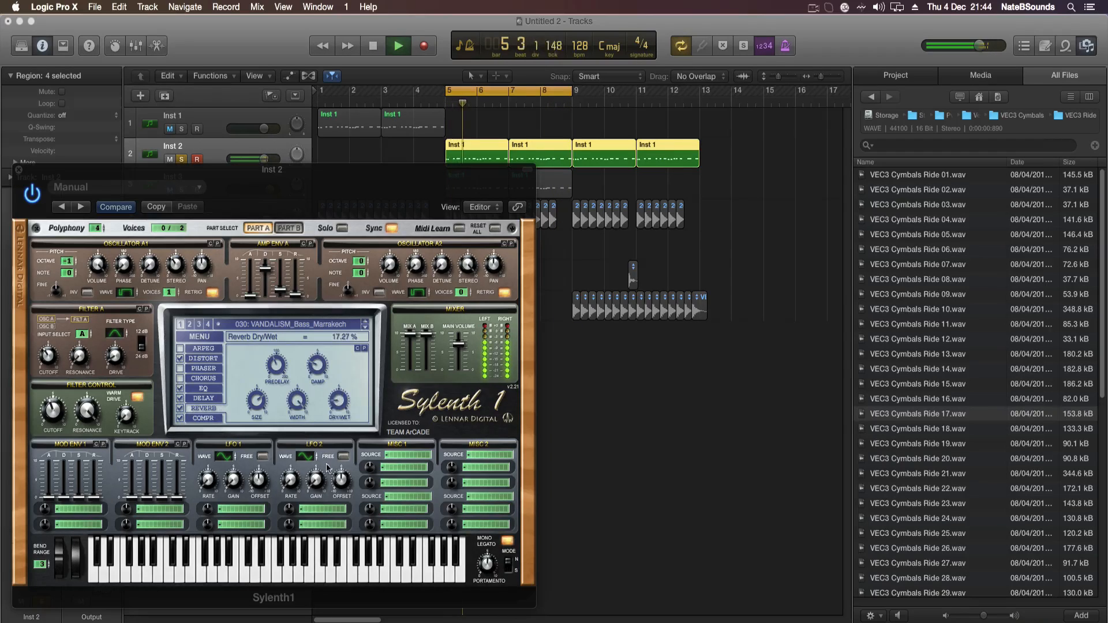
# Show the delay settings in Inst 2's Sylenth1, then close the instrument window and stop playback.
pyautogui.click(209, 397)
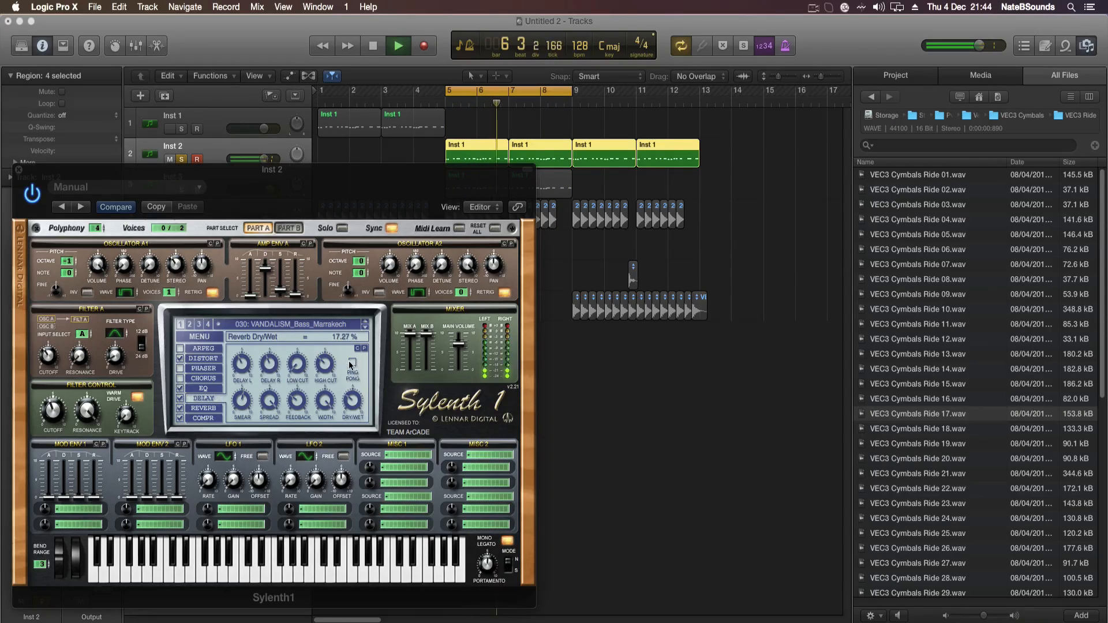
pyautogui.click(21, 171)
pyautogui.press('space')
# Insert Xfer Records LFOTool as an audio effect on Inst 2 and load its Sidechain-2 preset.
pyautogui.click(32, 354)
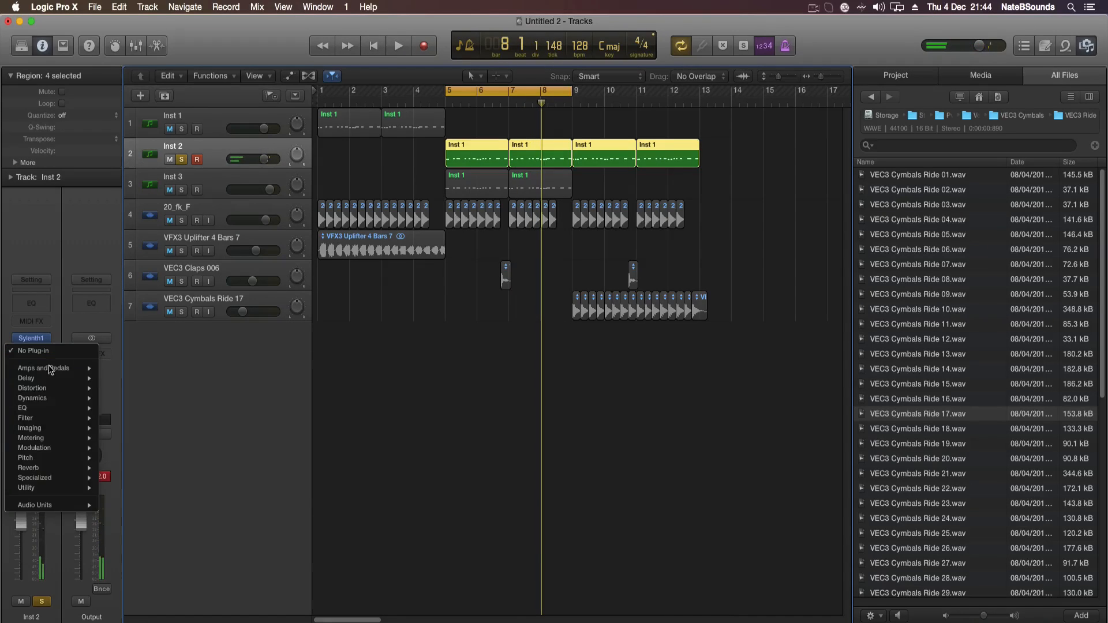
pyautogui.moveTo(57, 505)
pyautogui.moveTo(144, 547)
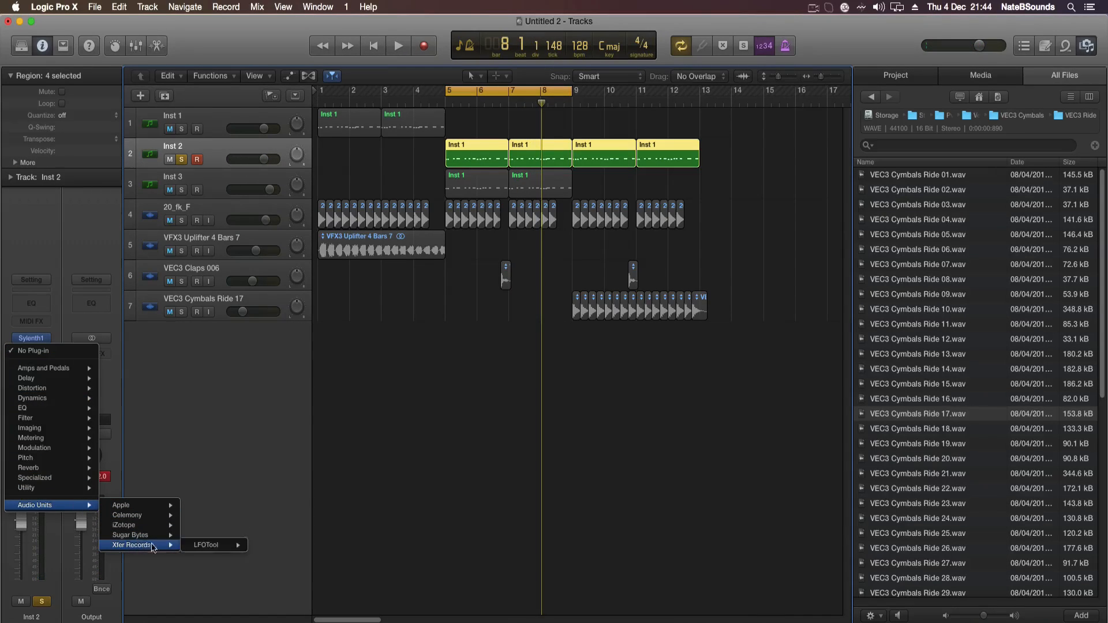
pyautogui.click(256, 547)
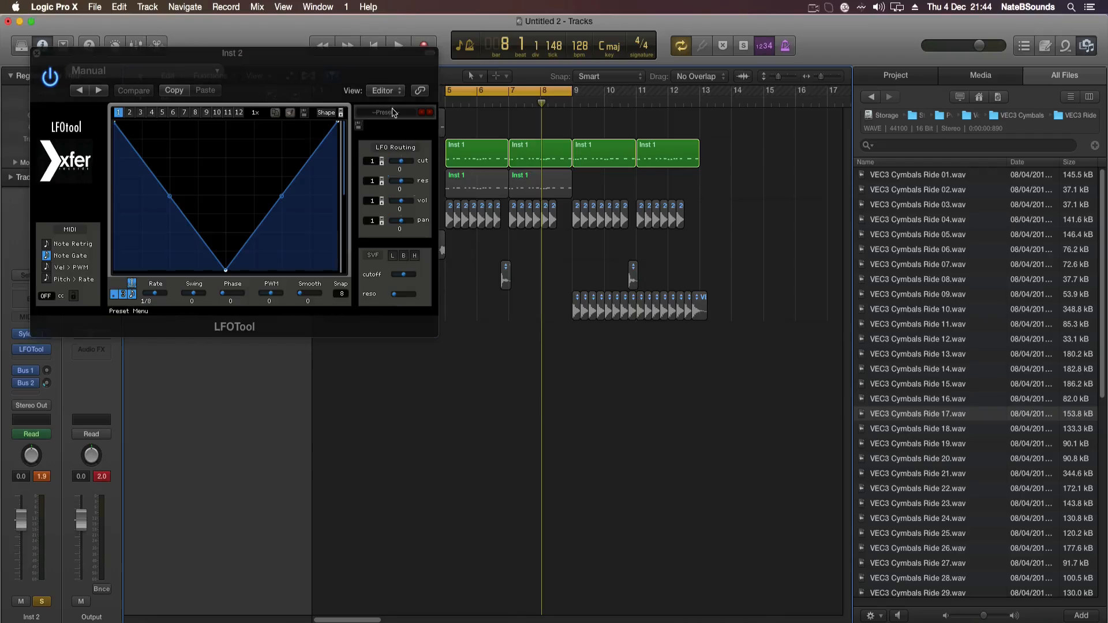
pyautogui.click(397, 114)
pyautogui.moveTo(424, 237)
pyautogui.click(487, 243)
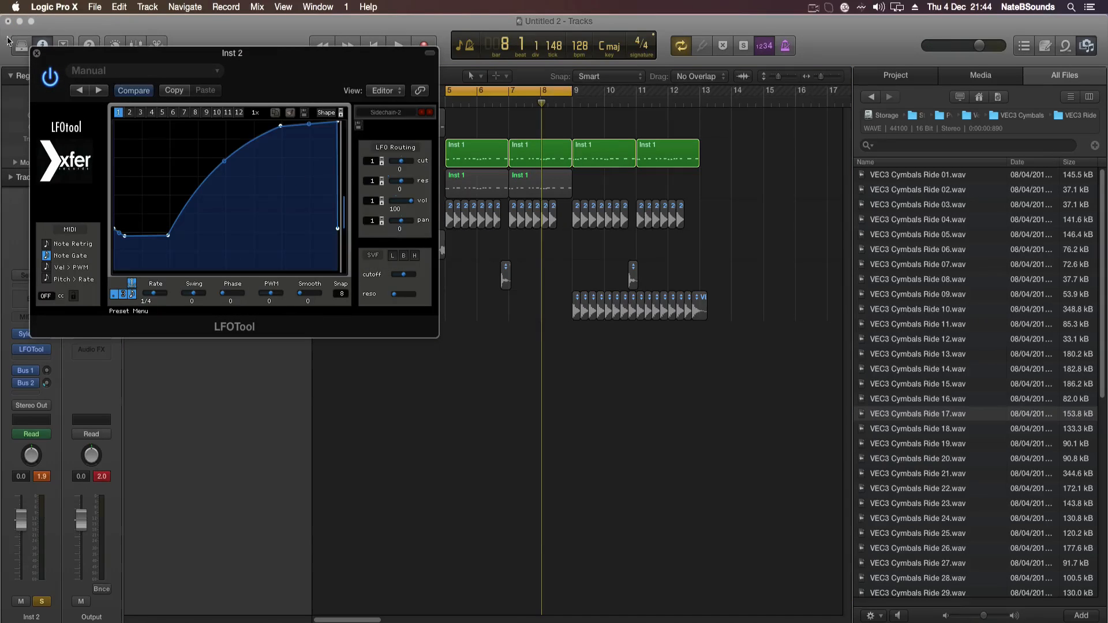
pyautogui.click(36, 53)
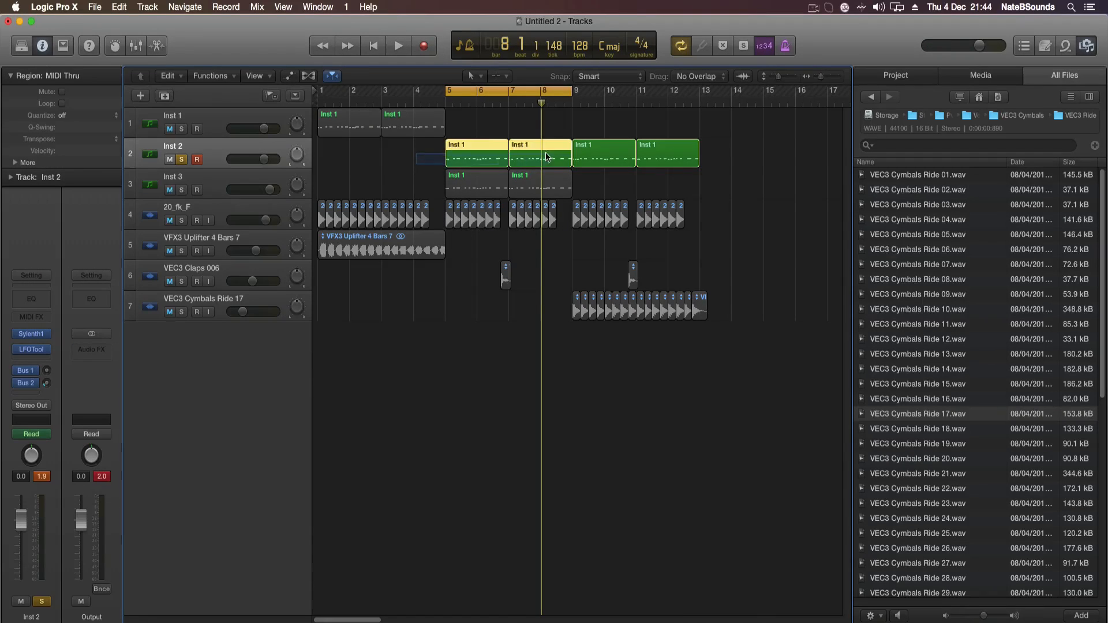
# Delete Inst 2's regions in bars 5–8 and copy Inst 3's two regions to bars 9–12, with the Inst 2 solo off.
pyautogui.press('Delete')
pyautogui.moveTo(600, 188); pyautogui.dragTo(624, 191)
pyautogui.click(187, 162)
pyautogui.click(522, 332)
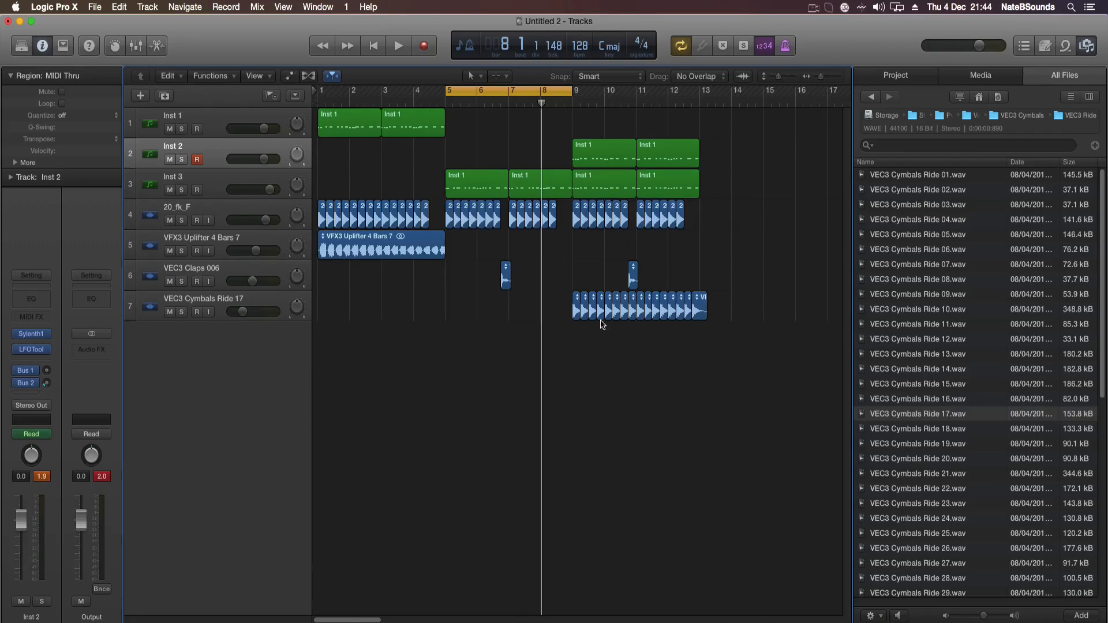
# Open the VEC3 Reverse FX folder inside VEC3 FX of Vengeance - Essential Clubsounds Vol.3.
pyautogui.click(1003, 118)
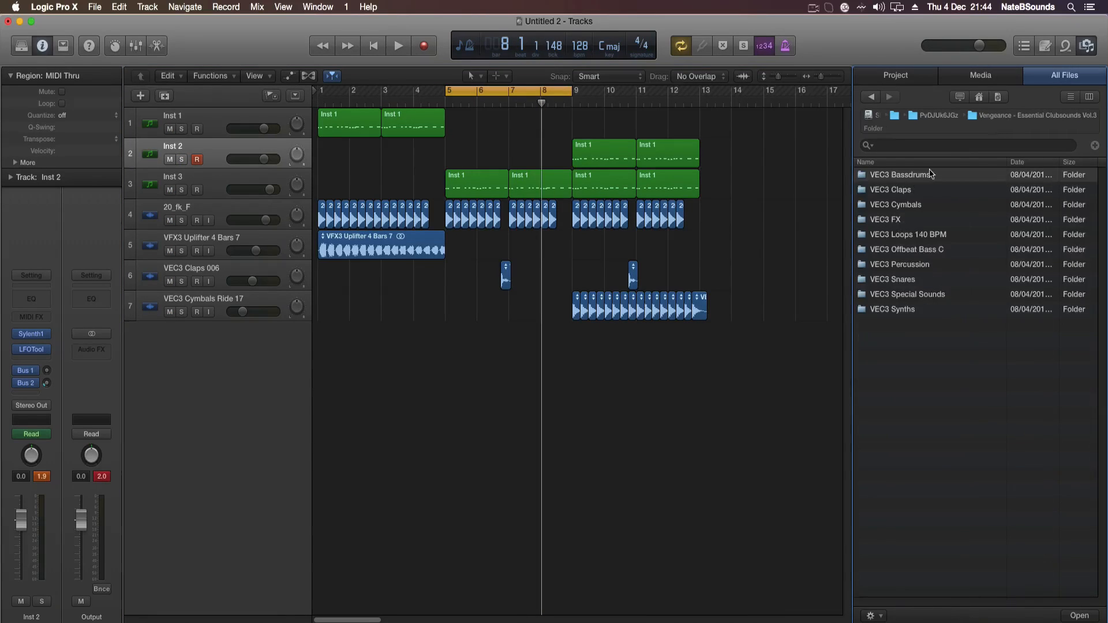
pyautogui.doubleClick(912, 222)
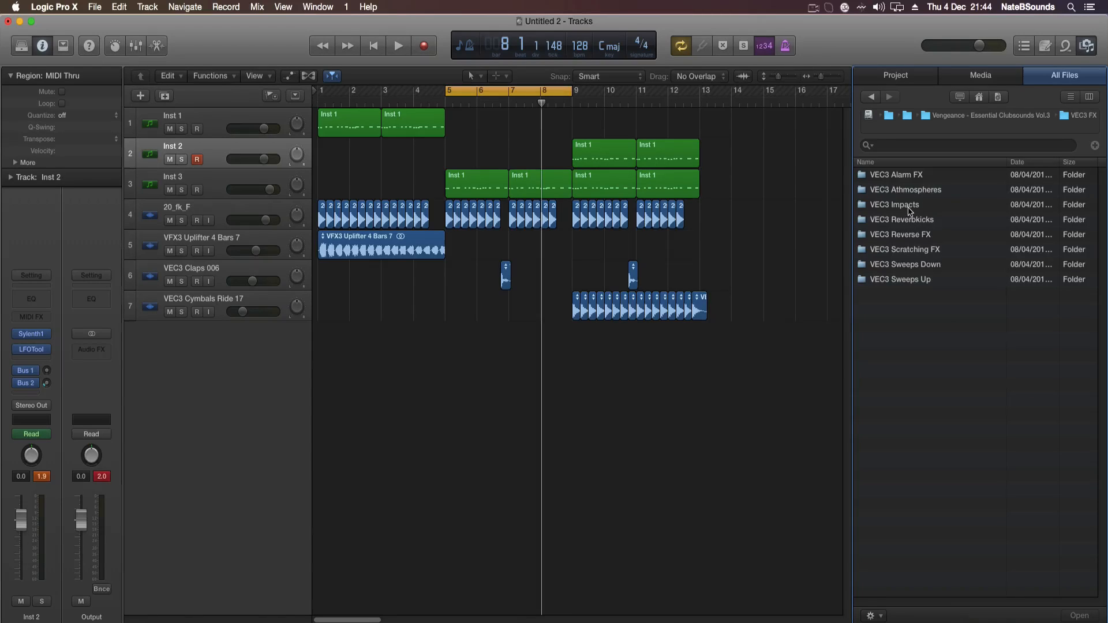
pyautogui.doubleClick(912, 233)
# Audition the VEC3 FX Reverse samples between 07 and 24, ending on VEC3 FX Reverse 23.wav.
pyautogui.click(926, 264)
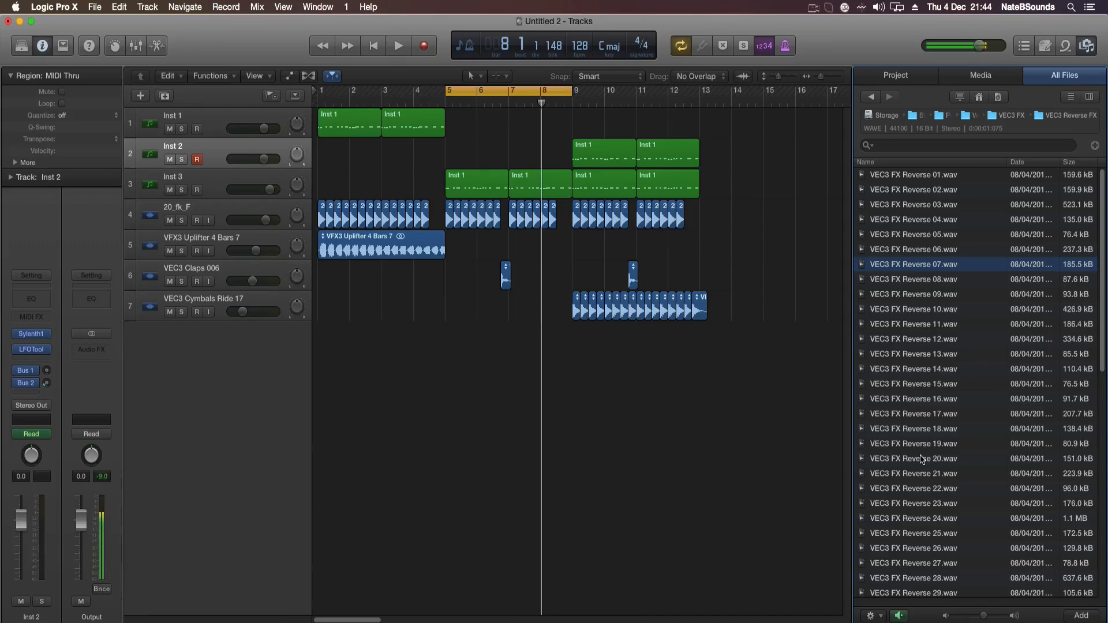
pyautogui.click(908, 337)
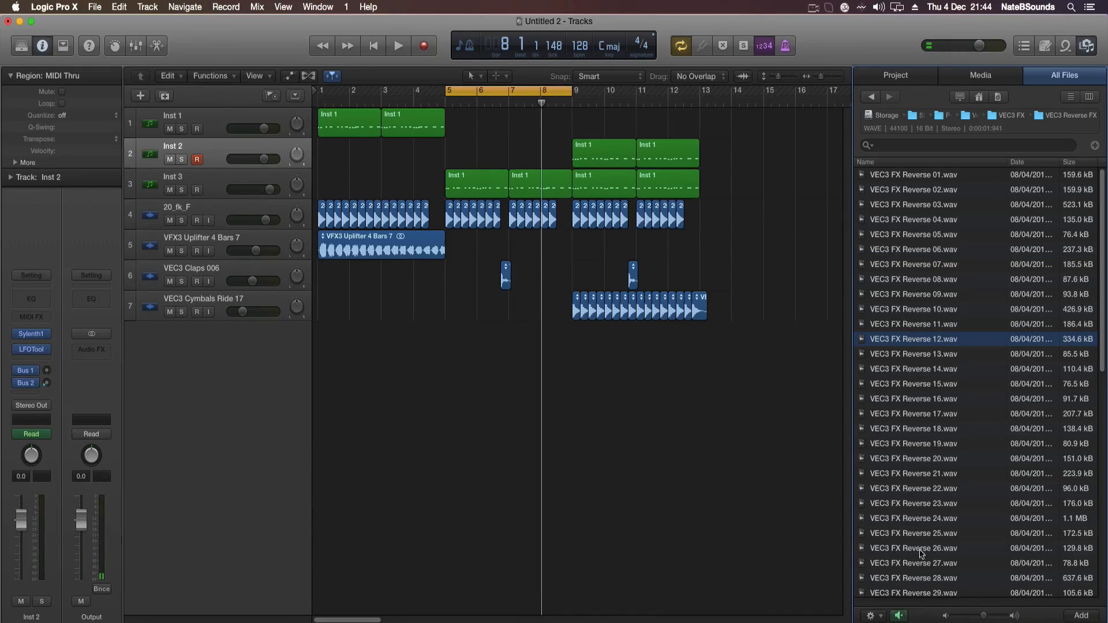
pyautogui.click(940, 385)
pyautogui.click(925, 431)
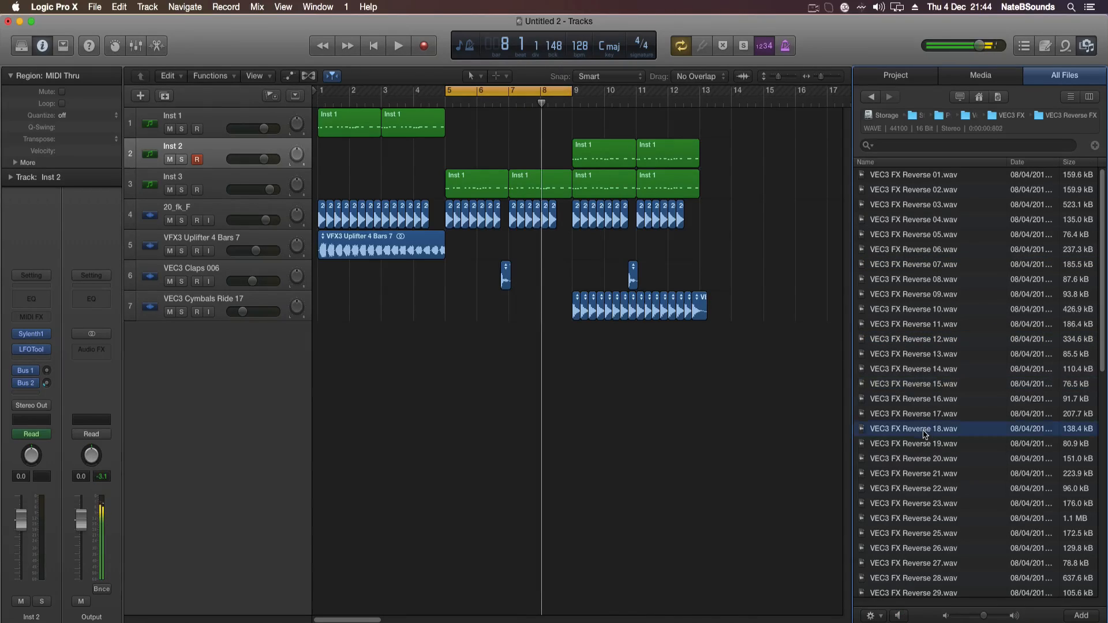
pyautogui.click(937, 445)
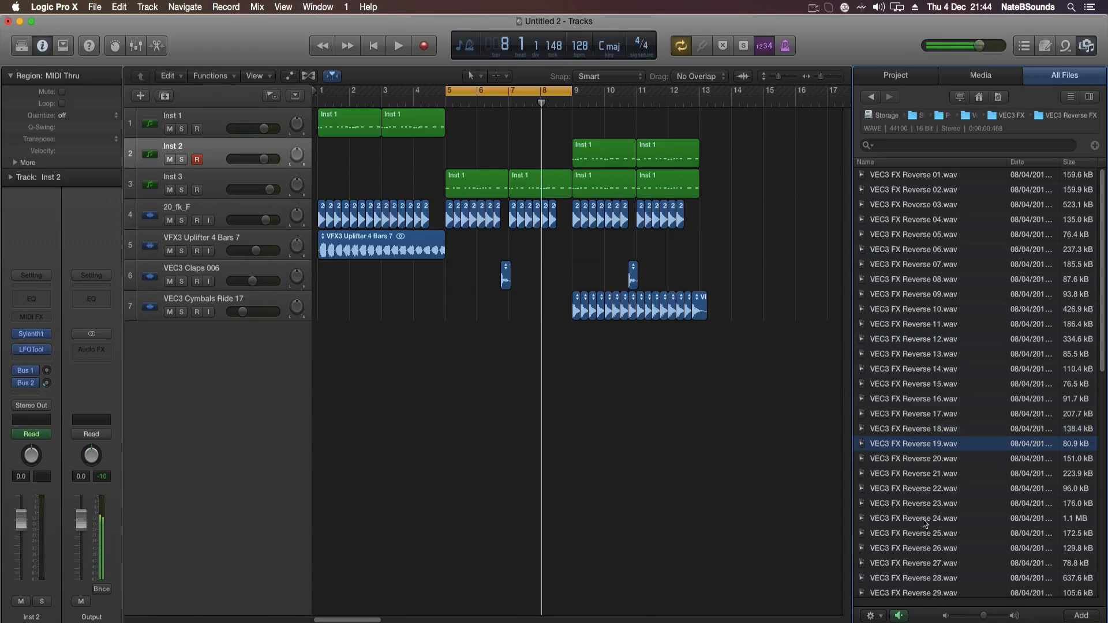
pyautogui.click(923, 460)
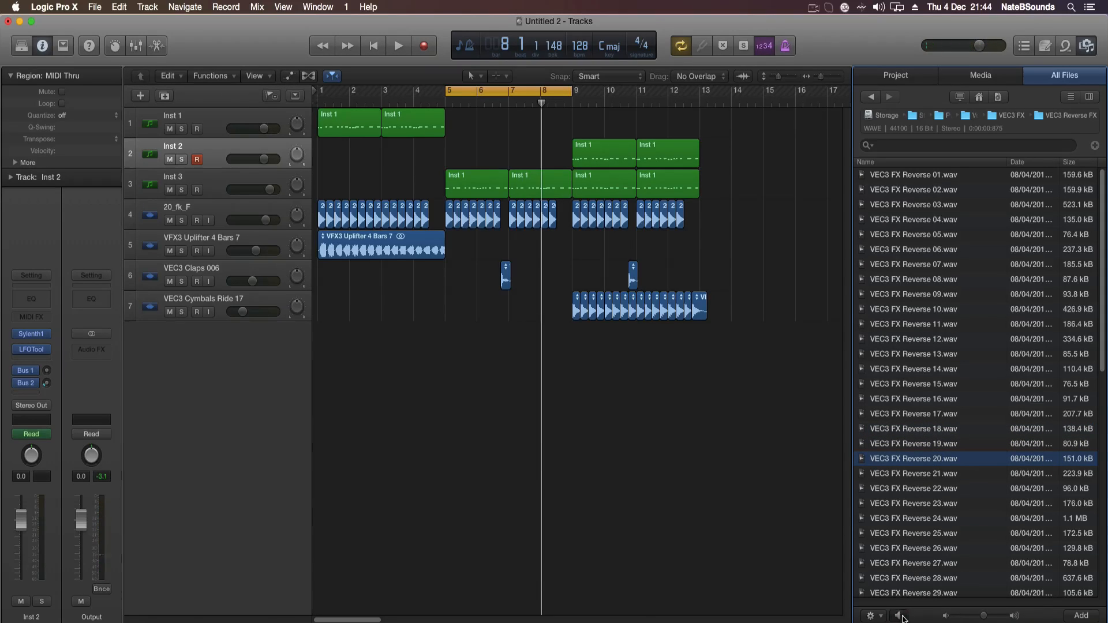
pyautogui.press('Down')
pyautogui.click(929, 489)
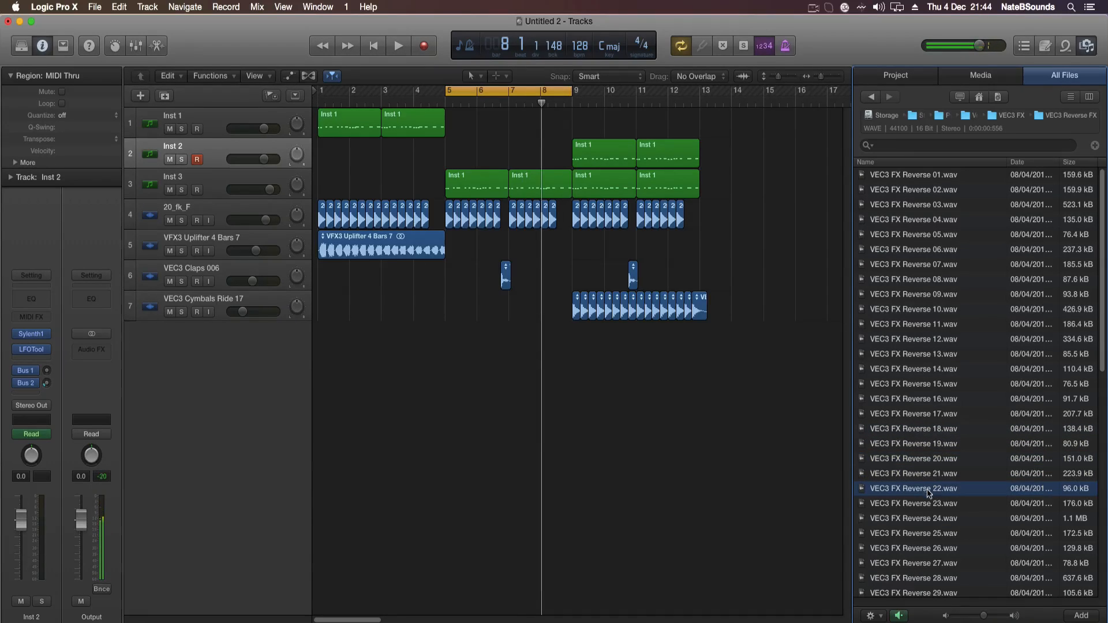
pyautogui.click(929, 506)
pyautogui.click(929, 523)
pyautogui.click(940, 507)
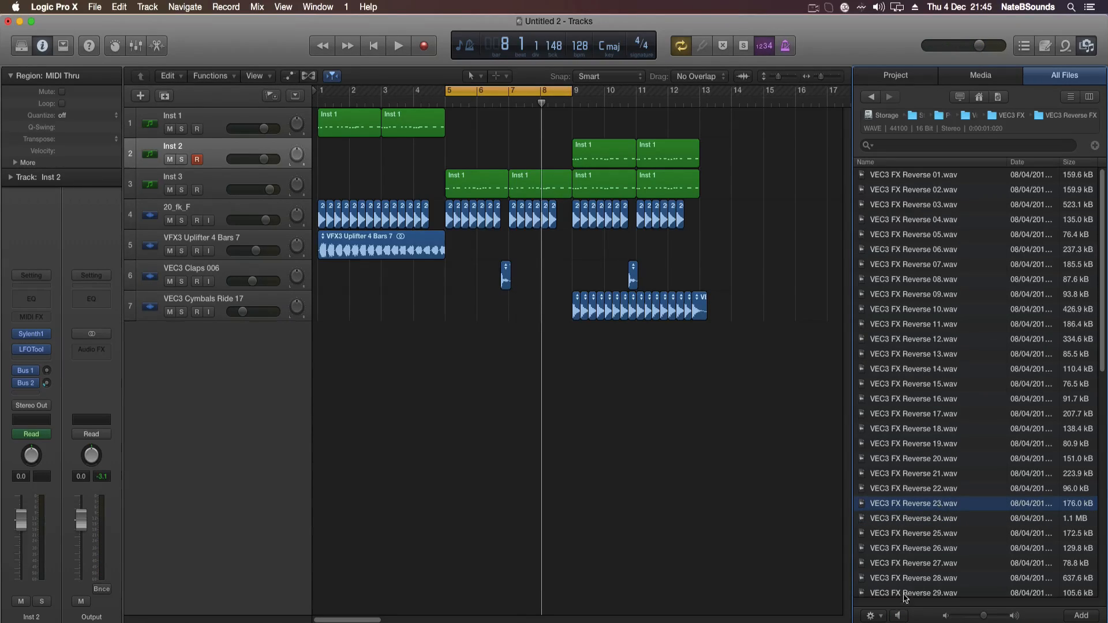
# Place VEC3 FX Reverse 23.wav near the end of bar 1 on a new audio track below the ride track.
pyautogui.moveTo(929, 510); pyautogui.dragTo(348, 313)
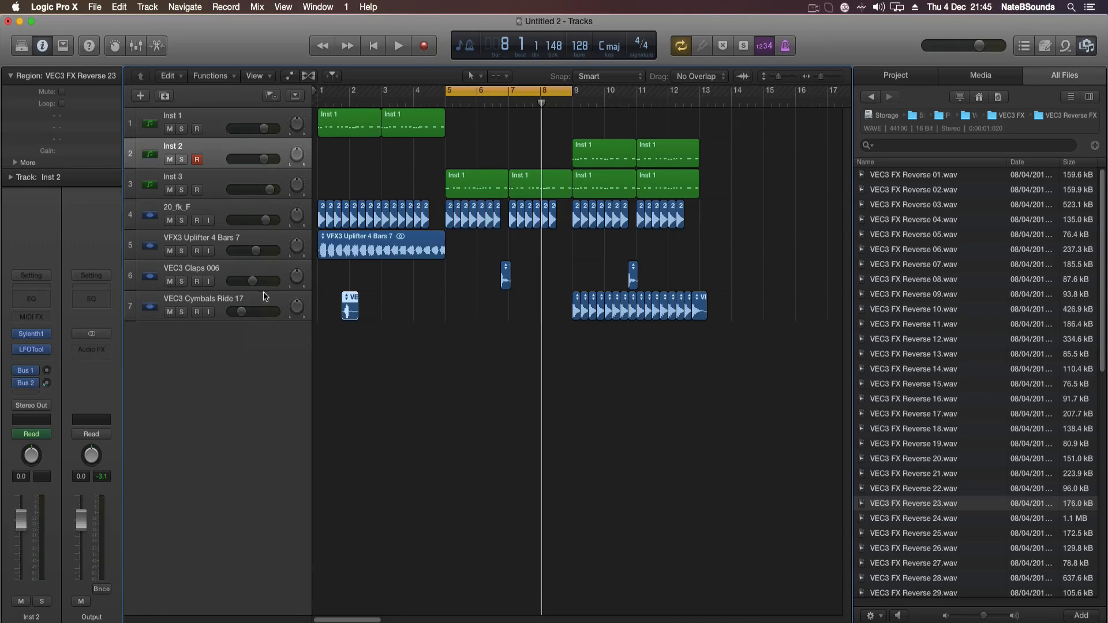
pyautogui.click(263, 297)
pyautogui.press('alt+super+a')
pyautogui.click(350, 311)
pyautogui.moveTo(351, 312); pyautogui.dragTo(350, 336)
pyautogui.click(436, 350)
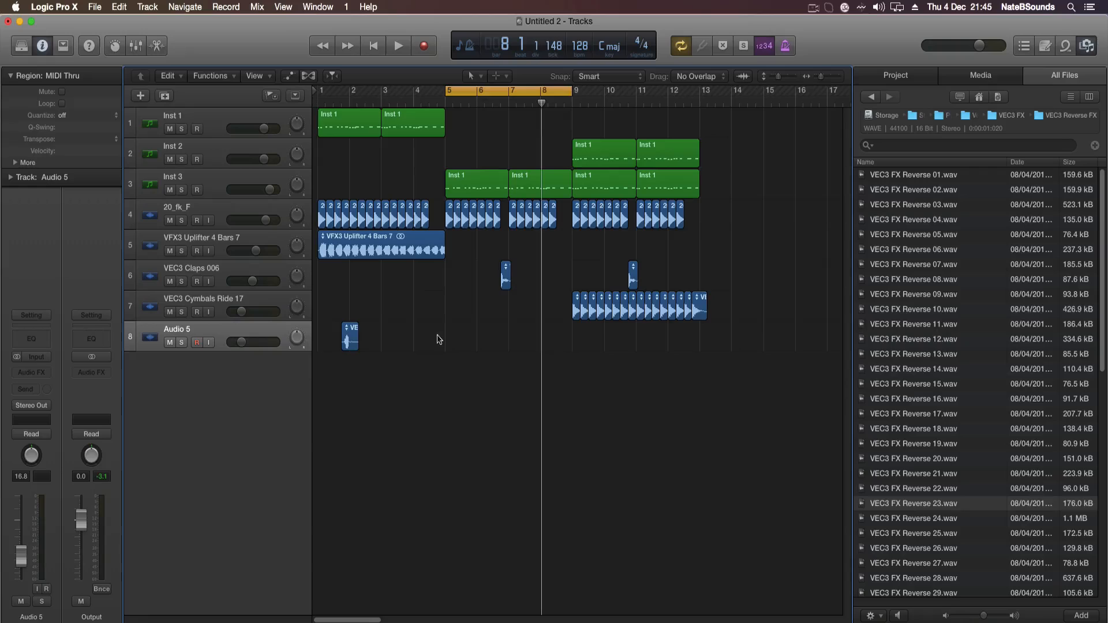
# Play from bar 1 and try the reverse sample on beat 3 of bar 1.
pyautogui.click(314, 105)
pyautogui.press('space')
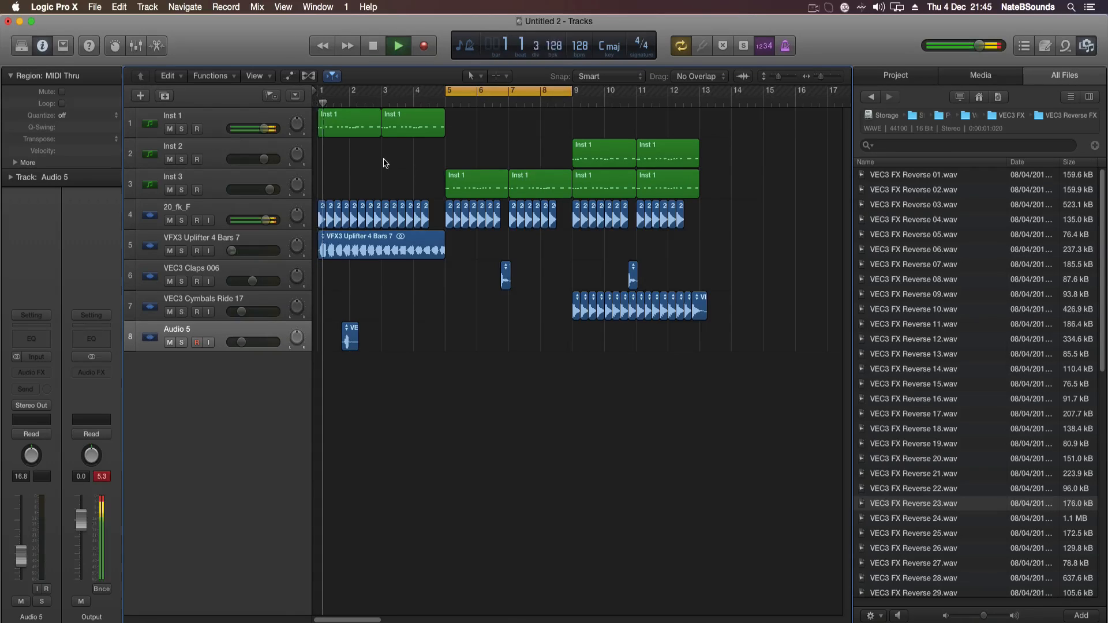
pyautogui.press('space')
pyautogui.moveTo(349, 344); pyautogui.dragTo(342, 344)
pyautogui.press('space')
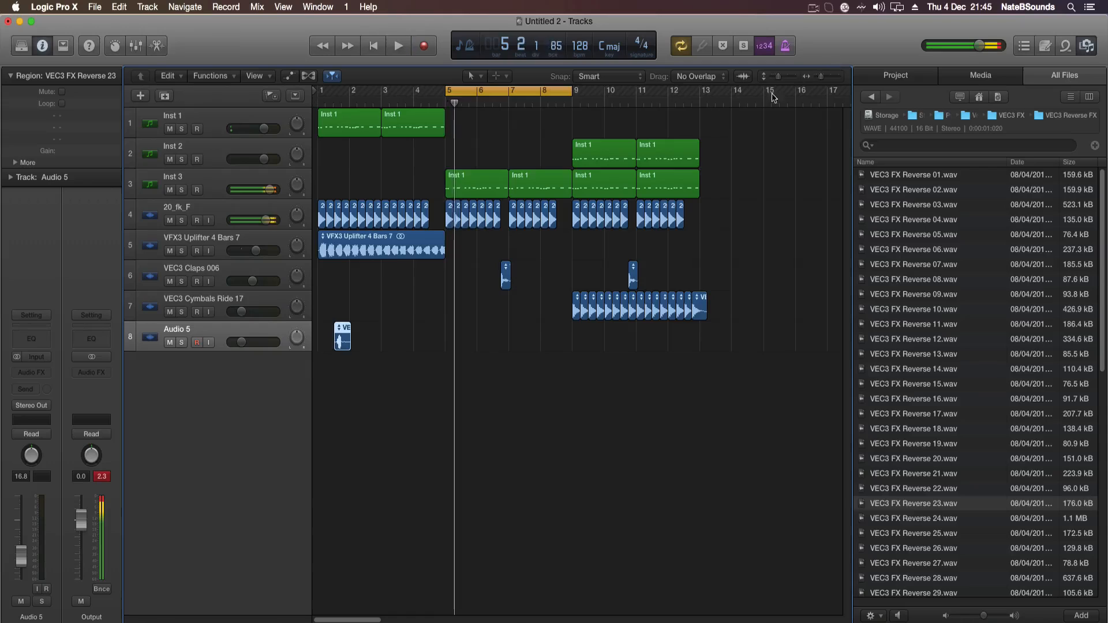
# Set the cycle to bars 1–4 and move the reverse sample to position 1 3 3, checking it in playback.
pyautogui.moveTo(521, 91); pyautogui.dragTo(394, 91)
pyautogui.click(824, 76)
pyautogui.press('space')
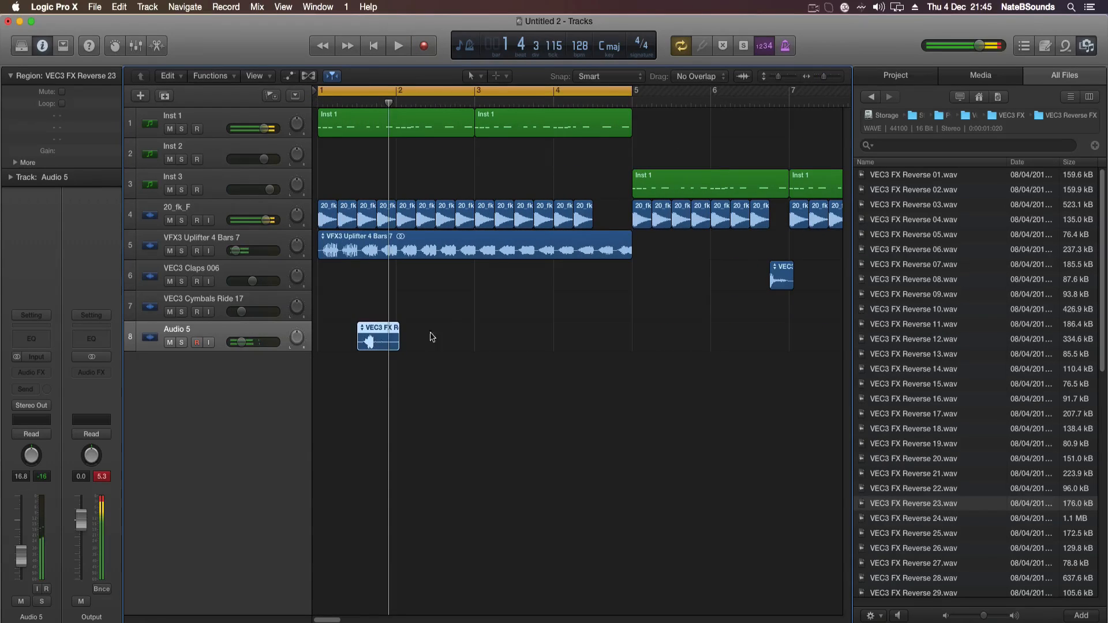
pyautogui.moveTo(374, 342); pyautogui.dragTo(383, 343)
pyautogui.press('space')
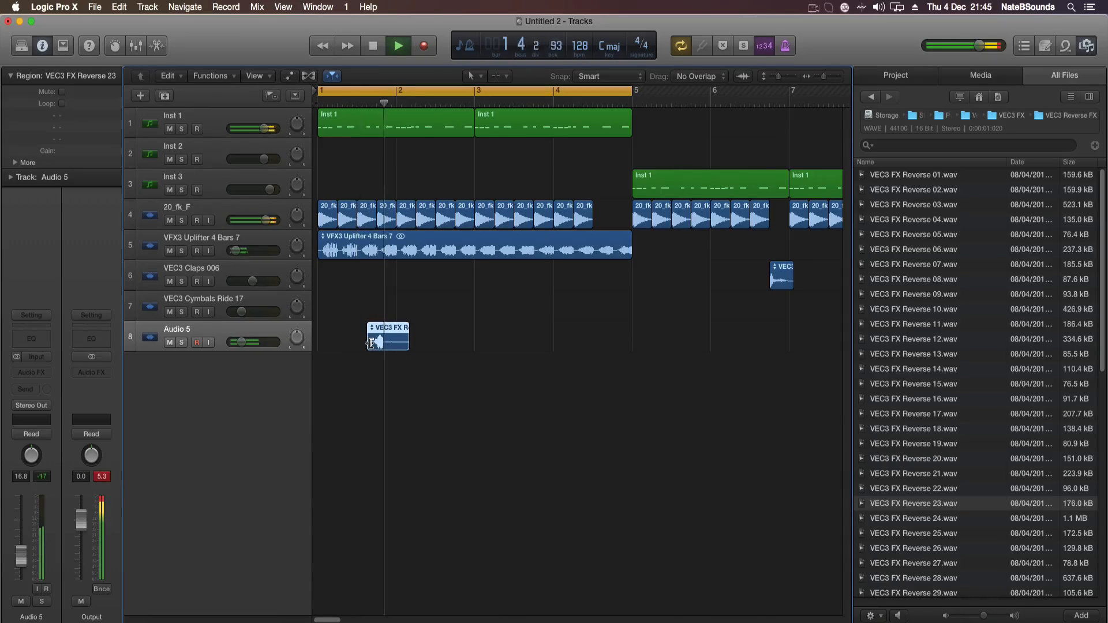
pyautogui.press('space')
# Insert a Stereo Delay on Audio 5 and raise the track's volume while playing the loop.
pyautogui.click(39, 374)
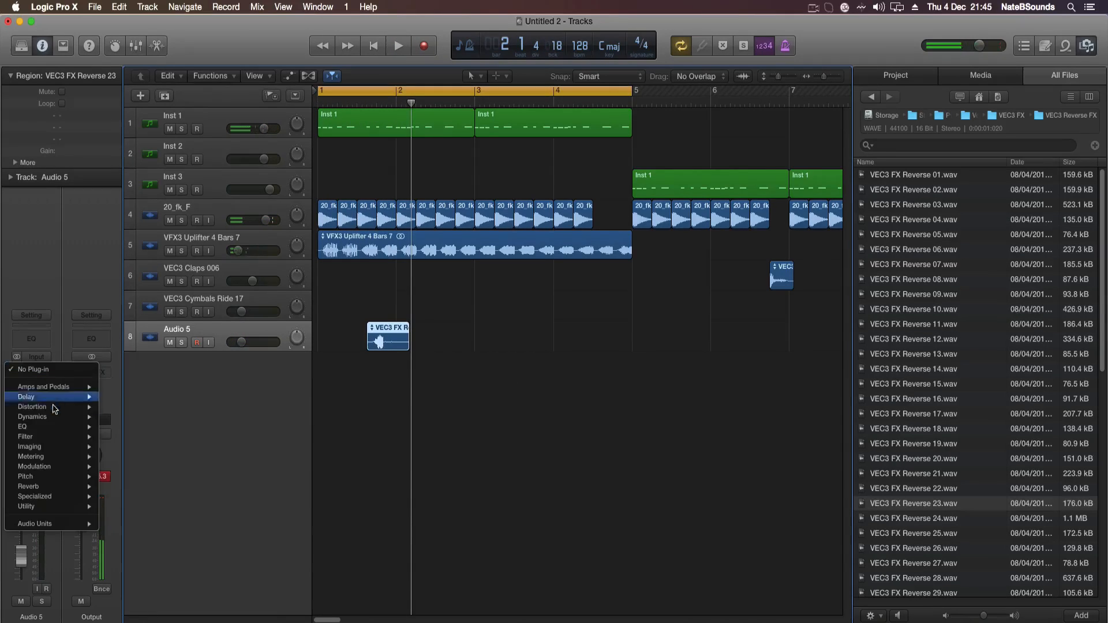
pyautogui.moveTo(63, 398)
pyautogui.click(209, 427)
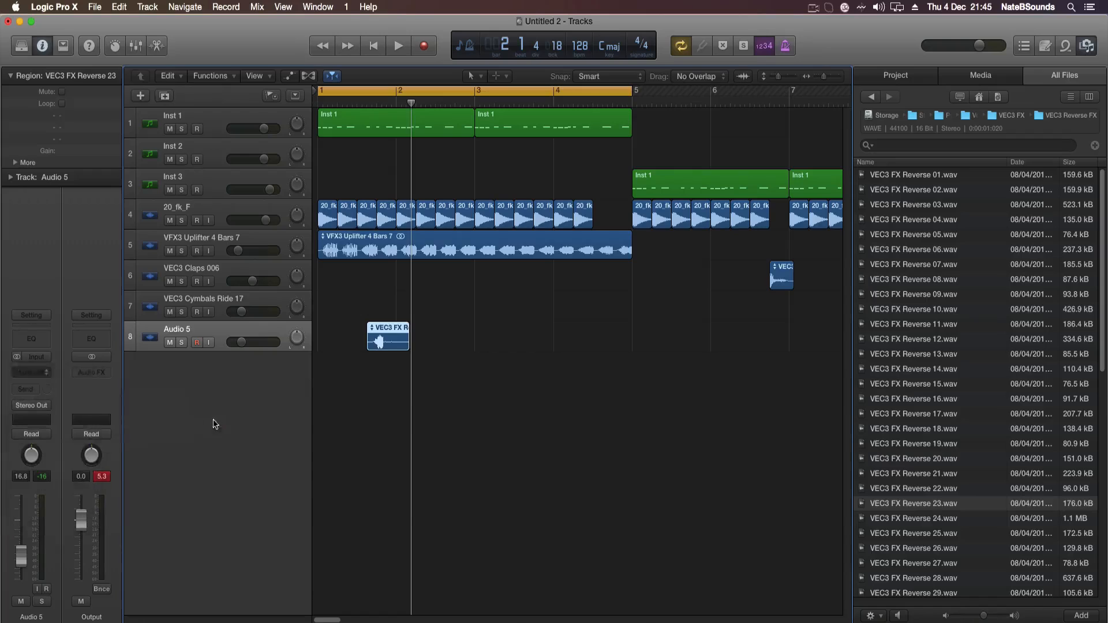
pyautogui.press('space')
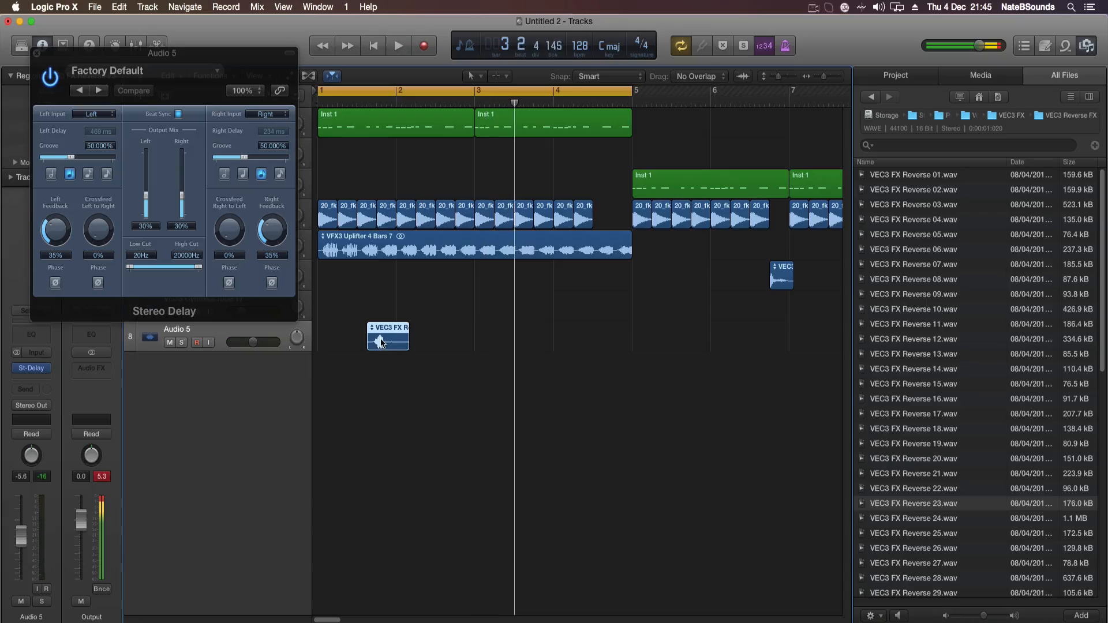
# Copy the reverse sample two bars later, then copy both regions four bars later so the first copy starts at 5 3 3.
pyautogui.moveTo(387, 343); pyautogui.dragTo(537, 344)
pyautogui.moveTo(611, 342); pyautogui.dragTo(376, 345)
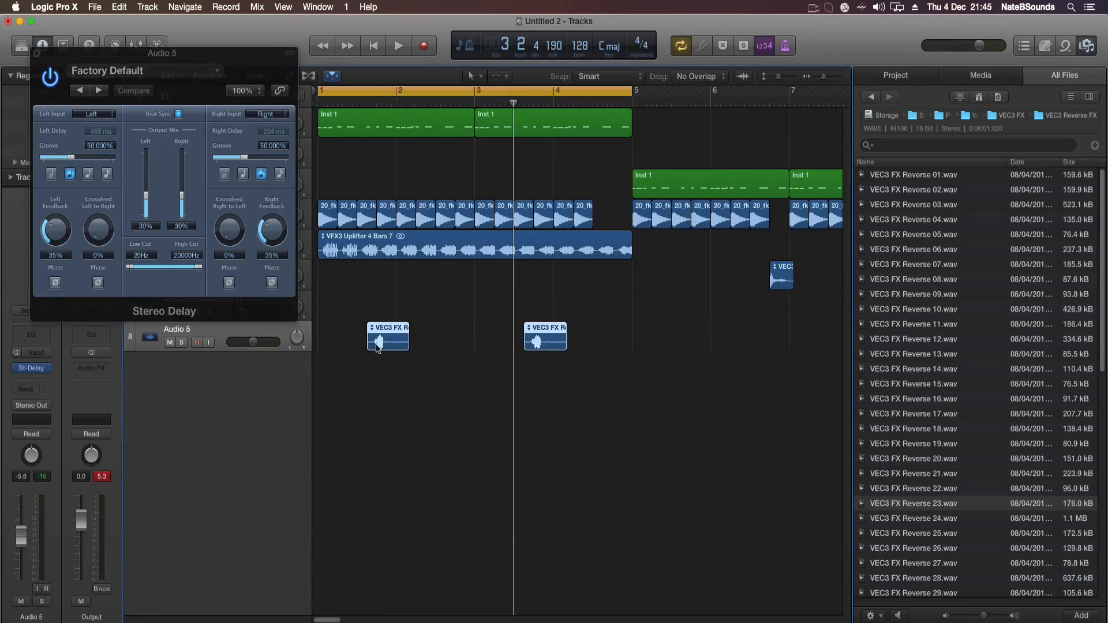
pyautogui.moveTo(582, 350); pyautogui.dragTo(700, 357)
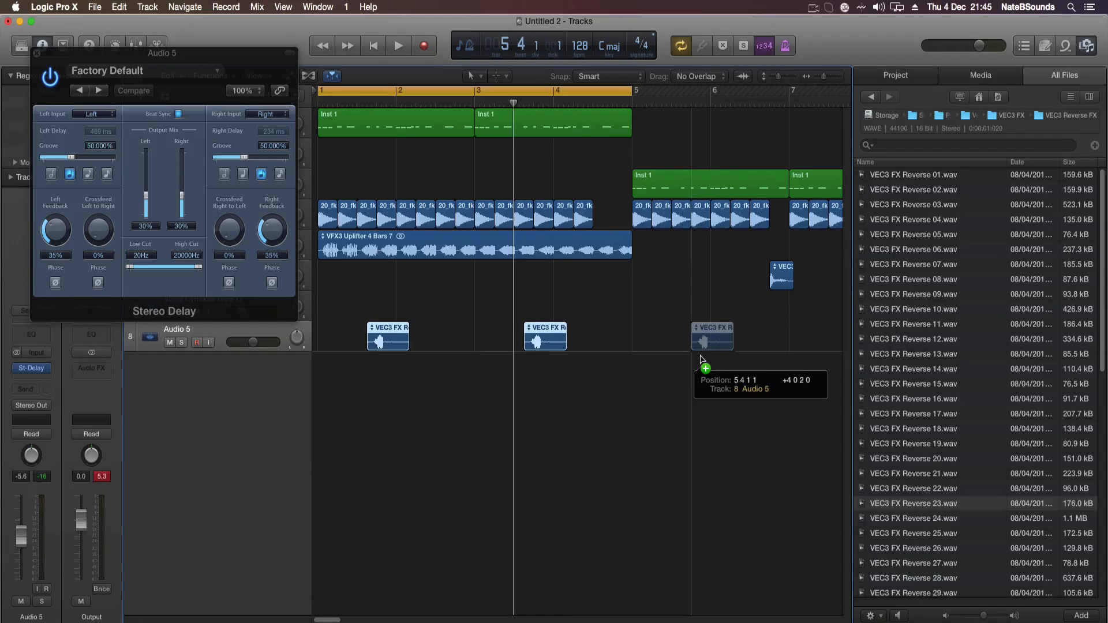
pyautogui.moveTo(700, 359); pyautogui.dragTo(693, 359)
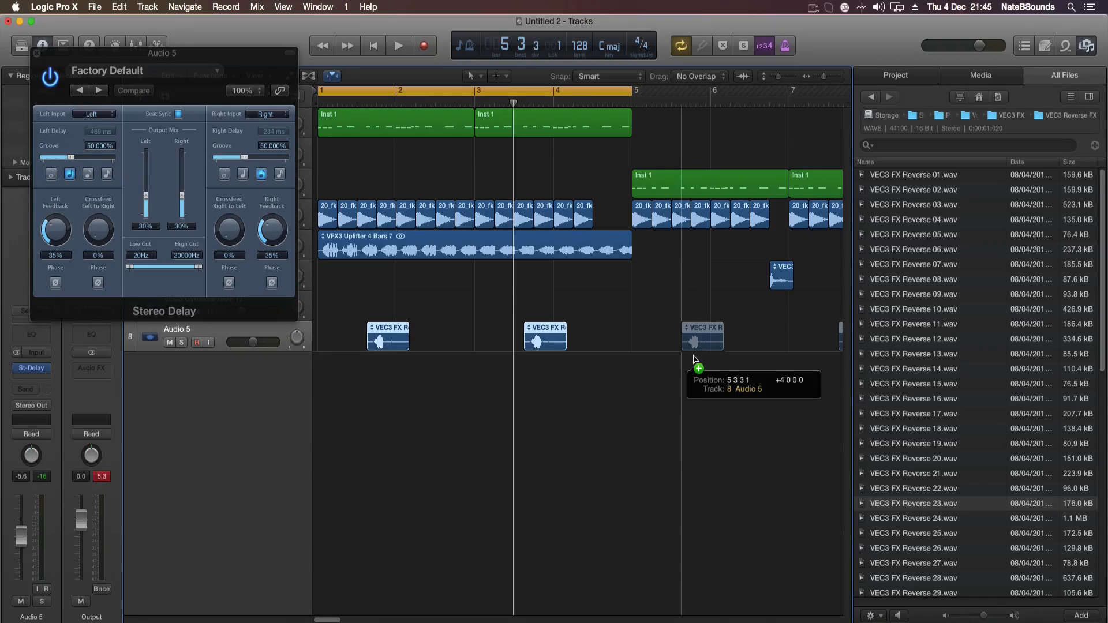
pyautogui.moveTo(692, 359); pyautogui.dragTo(693, 359)
# Play the arrangement from bar 1 to check the reverse effects, turning the cycle off and hiding the plug-in window.
pyautogui.press('space')
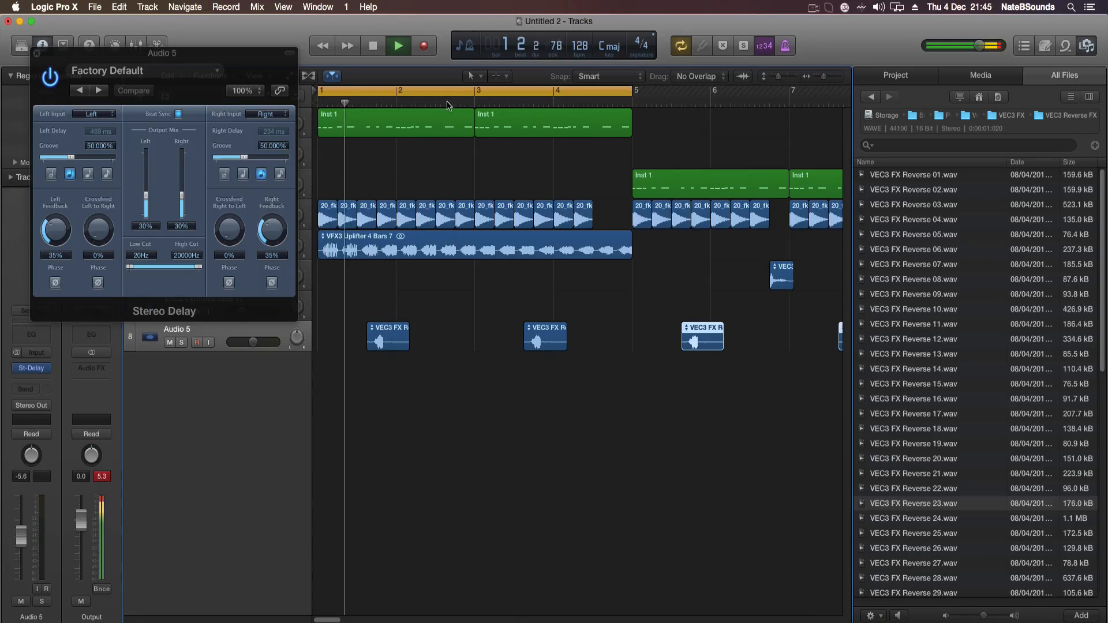
pyautogui.press('c')
pyautogui.press('v')
pyautogui.moveTo(824, 76); pyautogui.dragTo(818, 81)
pyautogui.press('space')
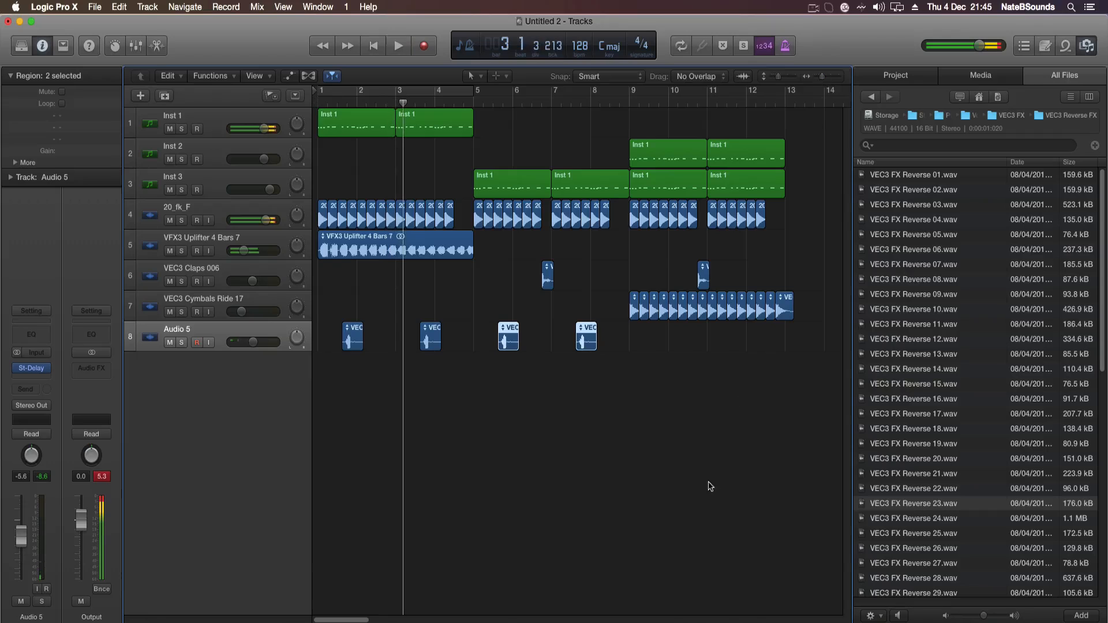
# Audition reverse samples in the VEC3 Reverse FX folder, from VEC3 FX Reverse 26 up to VEC3 FX Reverse 52.
pyautogui.click(991, 554)
pyautogui.scroll(-5, 928, 478)
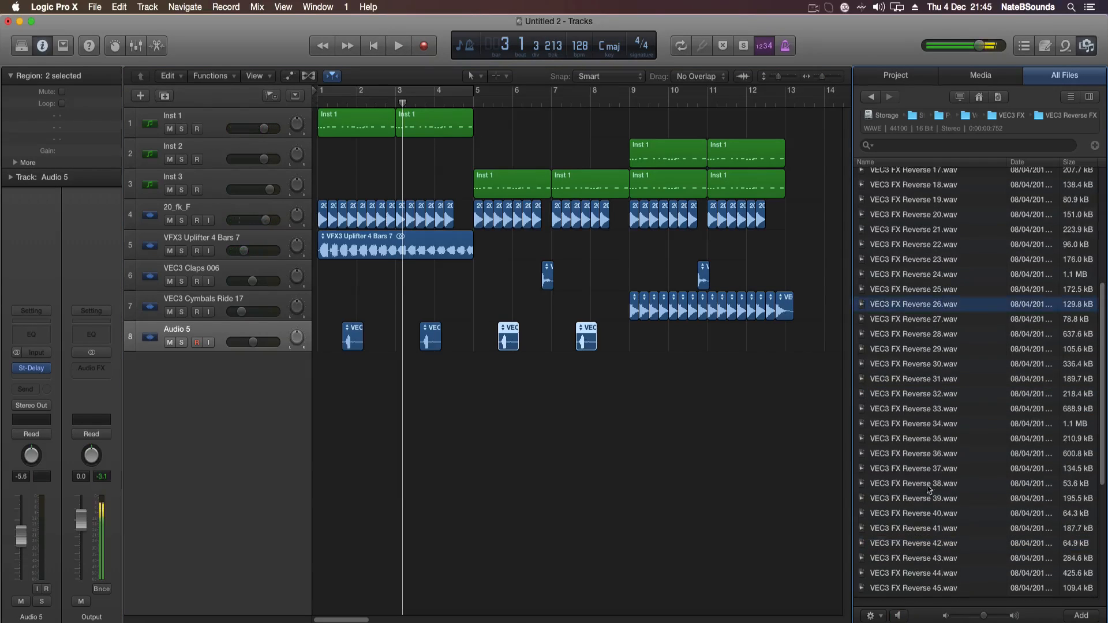
pyautogui.click(923, 500)
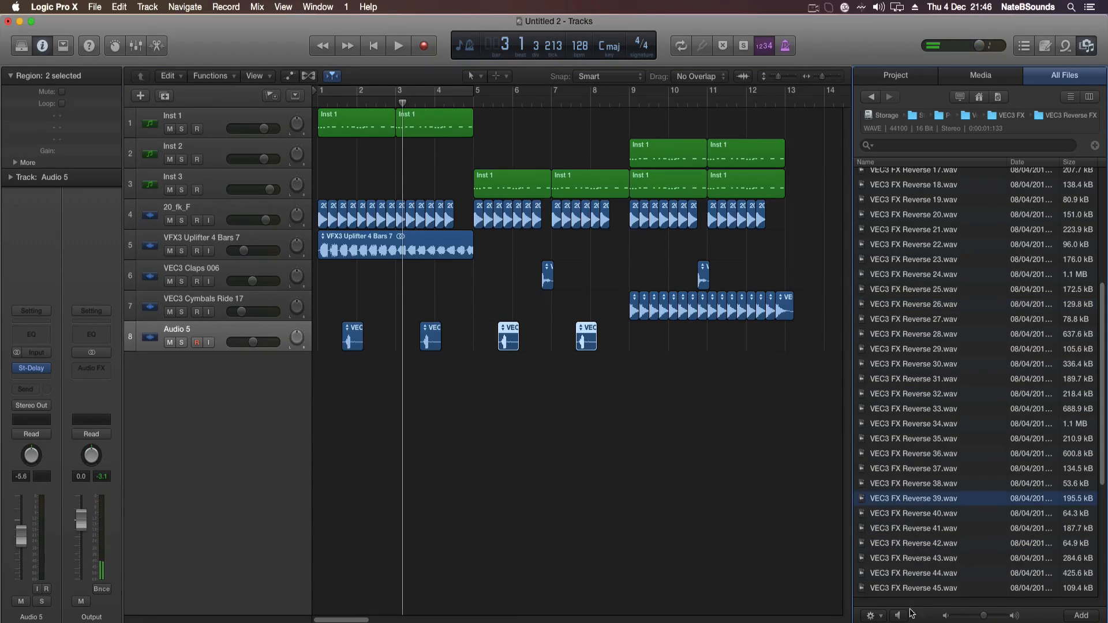
pyautogui.click(930, 515)
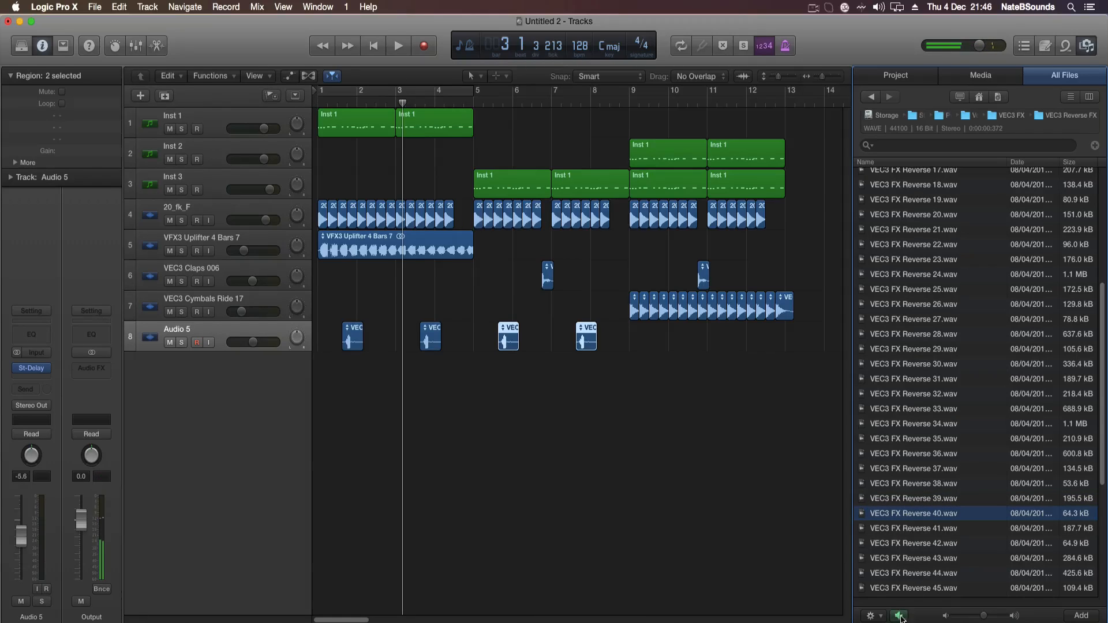
pyautogui.click(929, 528)
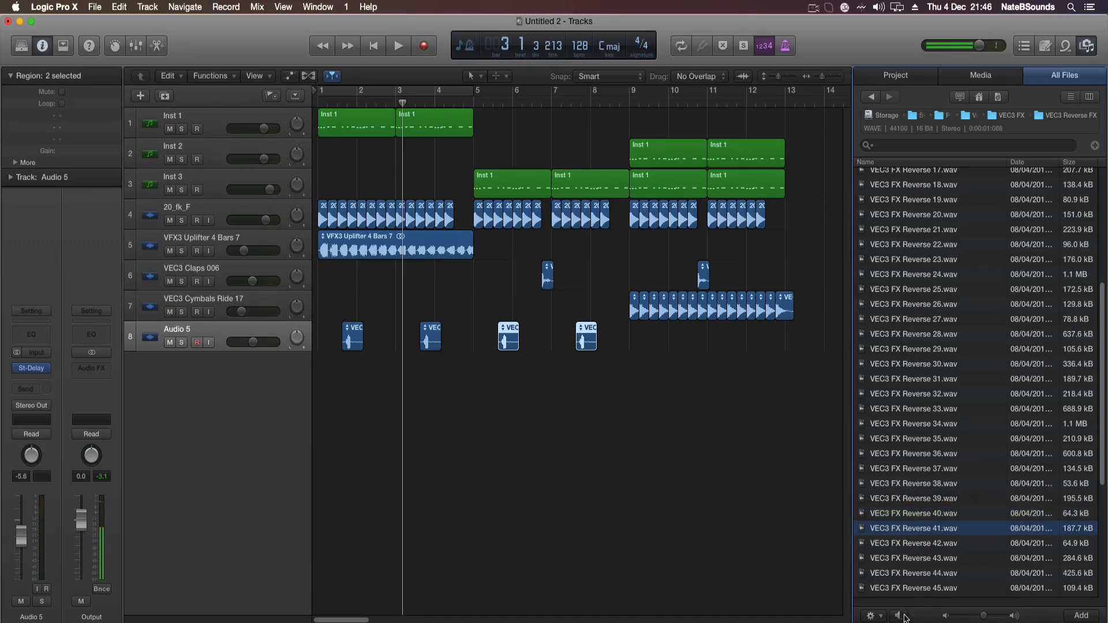
pyautogui.click(935, 559)
pyautogui.click(925, 577)
pyautogui.scroll(-5, 921, 585)
pyautogui.click(921, 484)
pyautogui.click(923, 508)
pyautogui.click(924, 538)
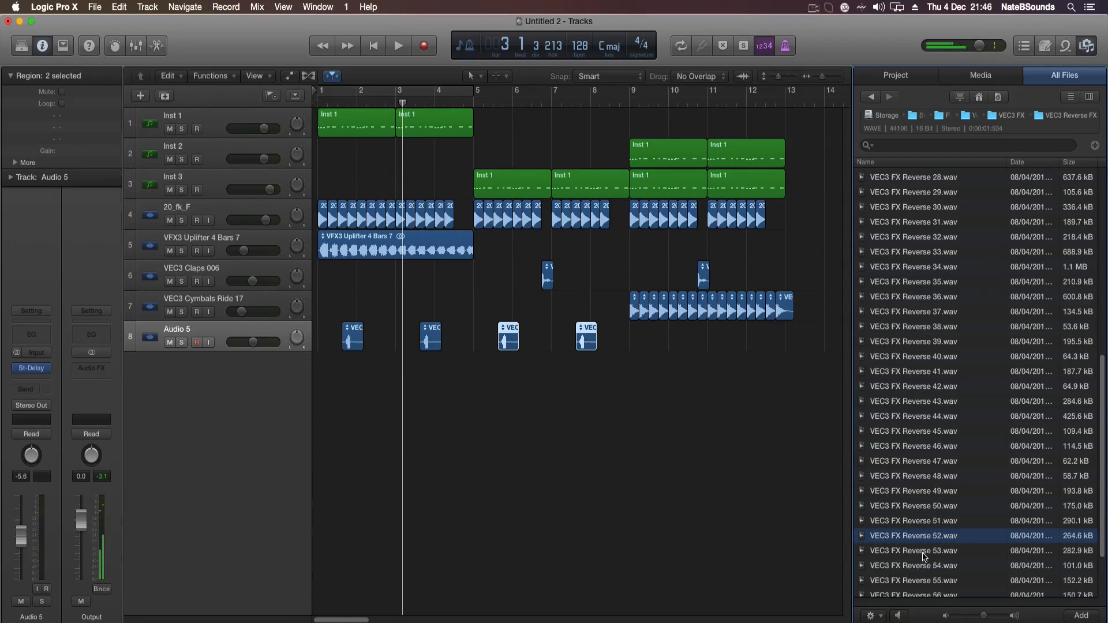
# Try VEC3 FX Reverse 52 on a new track with its region ending at bar 5, play it, and delete the region.
pyautogui.moveTo(904, 538); pyautogui.dragTo(461, 385)
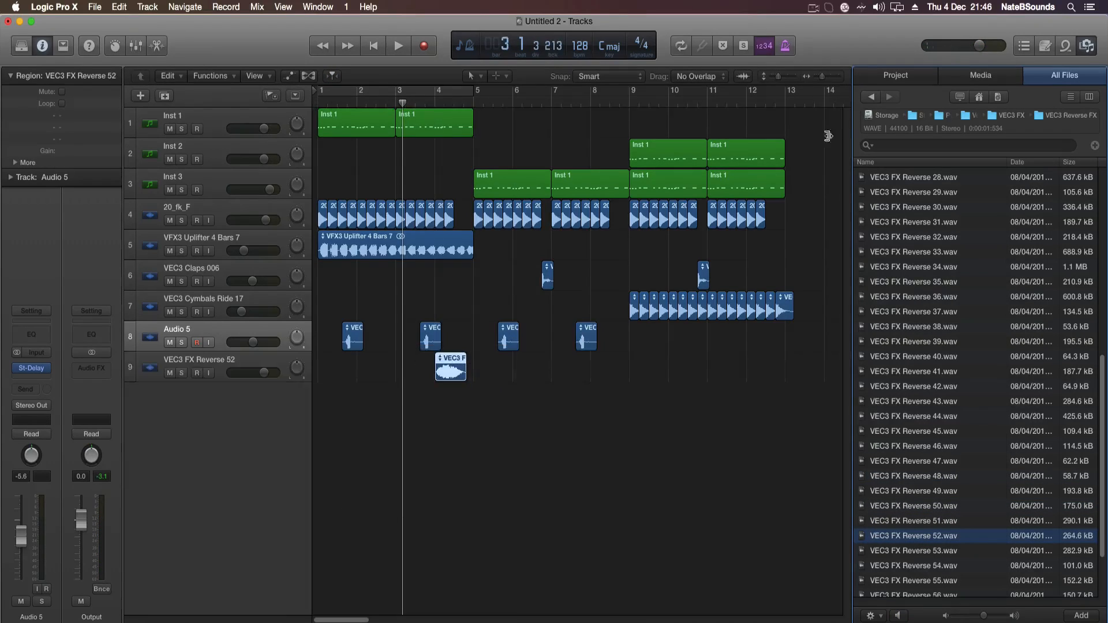
pyautogui.moveTo(828, 77); pyautogui.dragTo(824, 84)
pyautogui.moveTo(452, 378); pyautogui.dragTo(463, 377)
pyautogui.press('space')
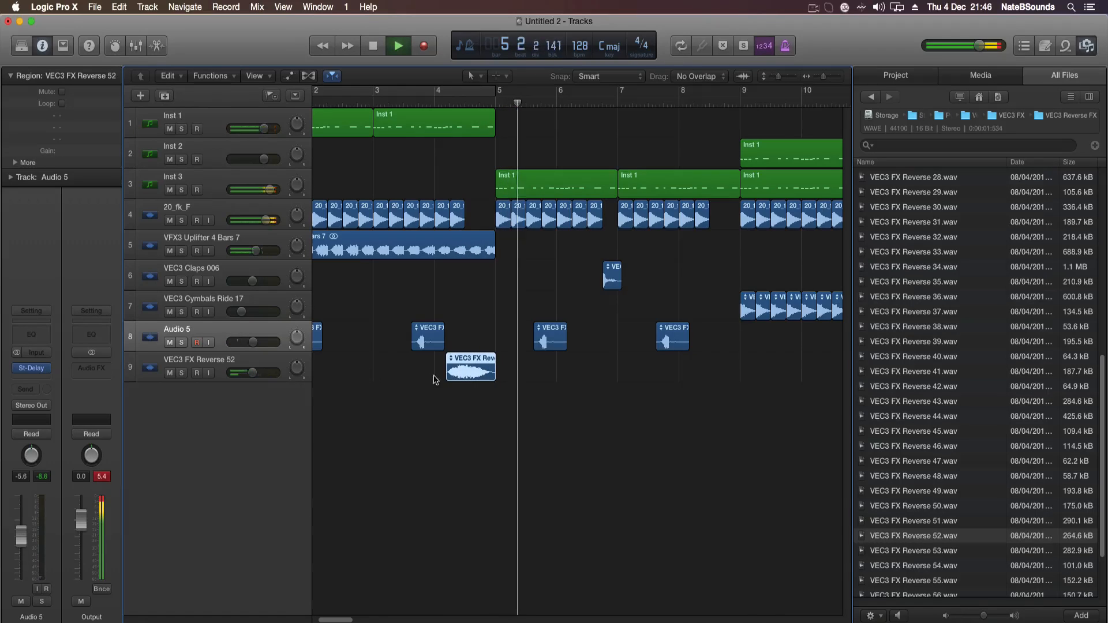
pyautogui.press('space')
pyautogui.press('Delete')
# Add VEC3 FX Reverse 55 to the VEC3 FX Reverse 52 track, aligning the region's end with bar 5.
pyautogui.click(912, 580)
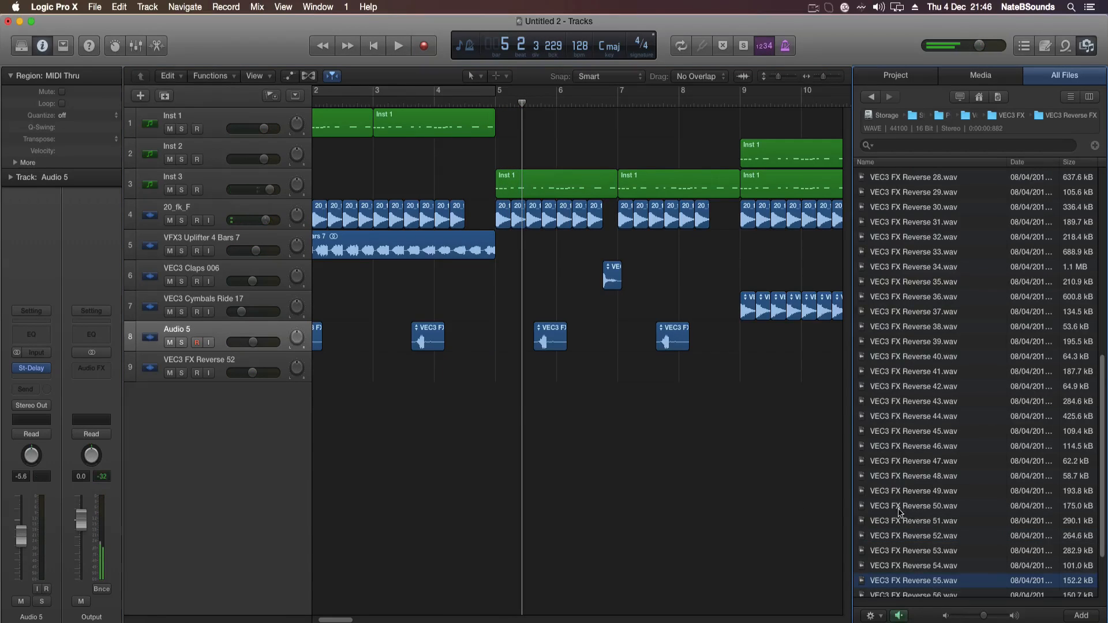
pyautogui.scroll(-3, 911, 522)
pyautogui.moveTo(923, 528); pyautogui.dragTo(488, 380)
pyautogui.moveTo(824, 82); pyautogui.dragTo(829, 82)
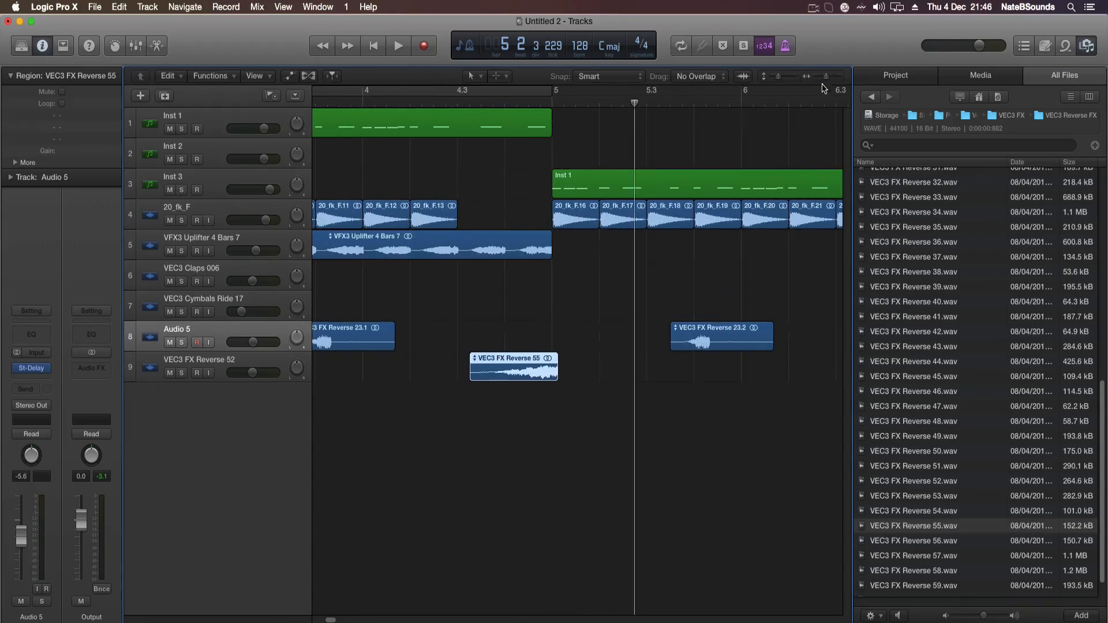
pyautogui.moveTo(515, 376); pyautogui.dragTo(509, 376)
# Audition impact samples in the VEC3 Impacts folder, including VEC3 FX Impact 03.
pyautogui.click(1017, 121)
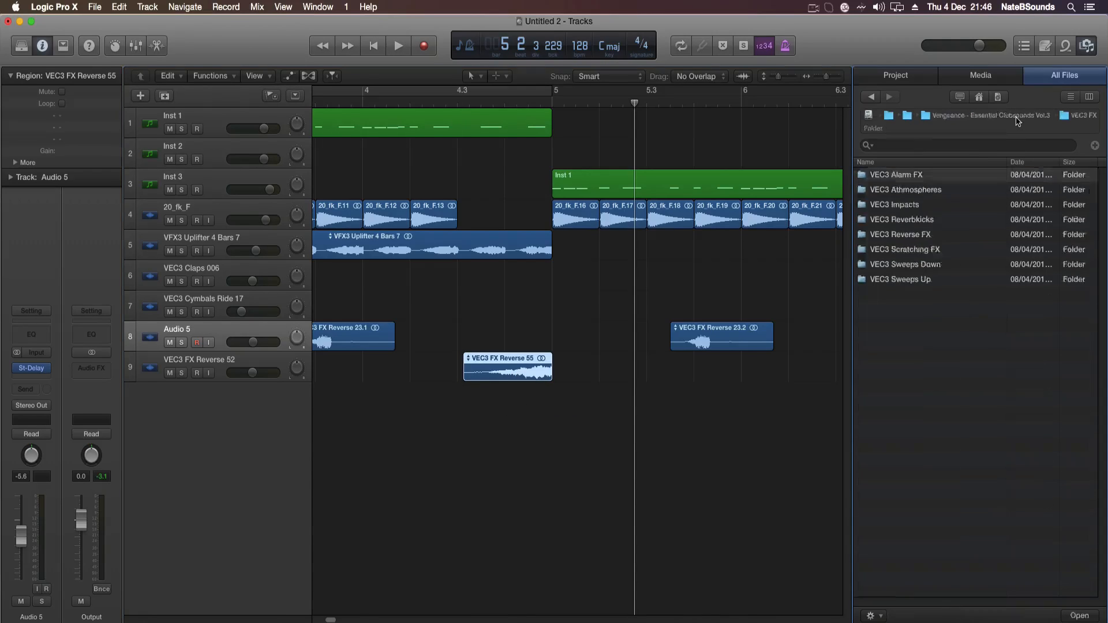
pyautogui.doubleClick(895, 205)
pyautogui.click(923, 236)
pyautogui.click(898, 616)
pyautogui.click(930, 402)
pyautogui.click(909, 311)
pyautogui.click(910, 295)
pyautogui.click(910, 279)
pyautogui.click(911, 179)
pyautogui.click(914, 193)
pyautogui.click(912, 207)
pyautogui.click(898, 616)
pyautogui.click(921, 223)
pyautogui.click(917, 205)
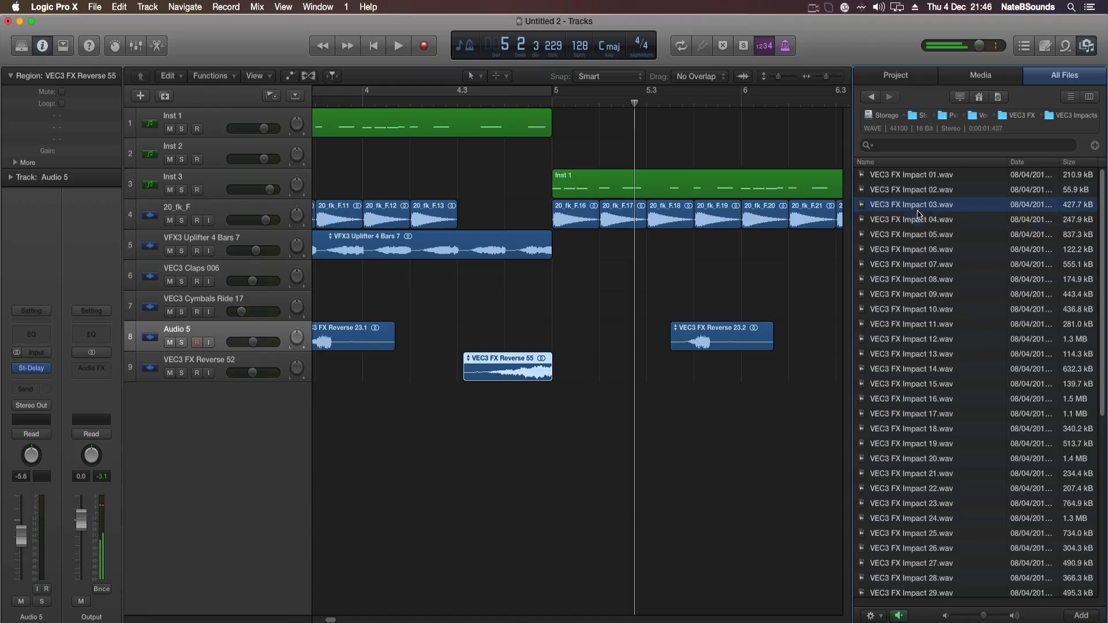
# Place VEC3 FX Impact 03 on a new track at bar 5, lower its volume slightly, and play the arrangement from bar 1.
pyautogui.moveTo(919, 211); pyautogui.dragTo(562, 425)
pyautogui.moveTo(258, 403); pyautogui.dragTo(254, 402)
pyautogui.click(531, 492)
pyautogui.moveTo(826, 76)
pyautogui.mouseDown()
pyautogui.moveTo(826, 91)
pyautogui.moveTo(823, 82)
pyautogui.mouseUp()
pyautogui.press('Return')
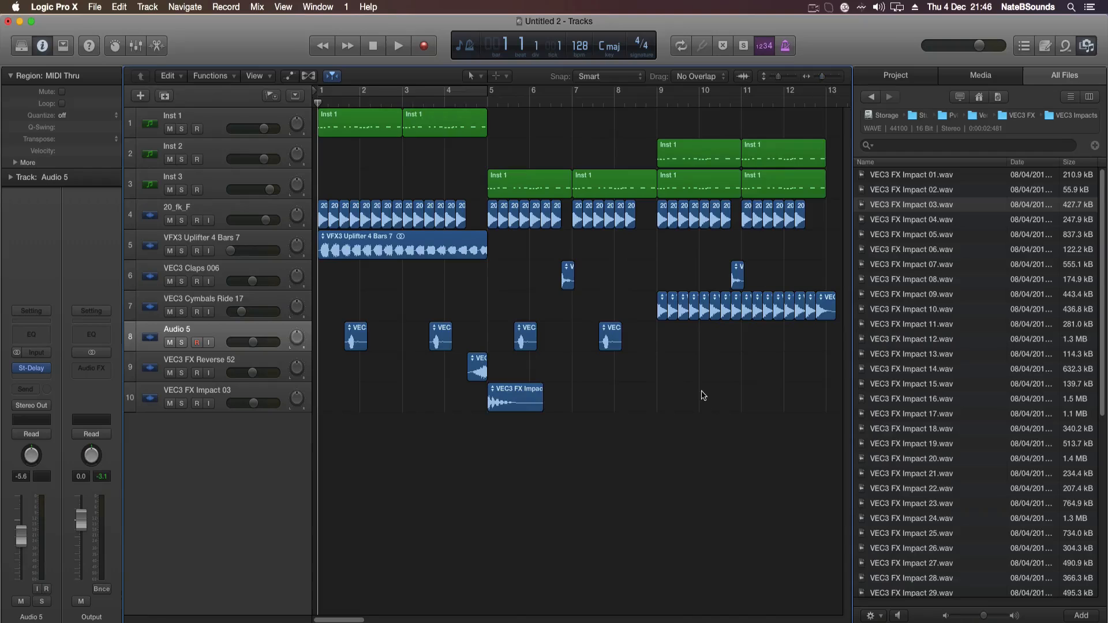
pyautogui.press('space')
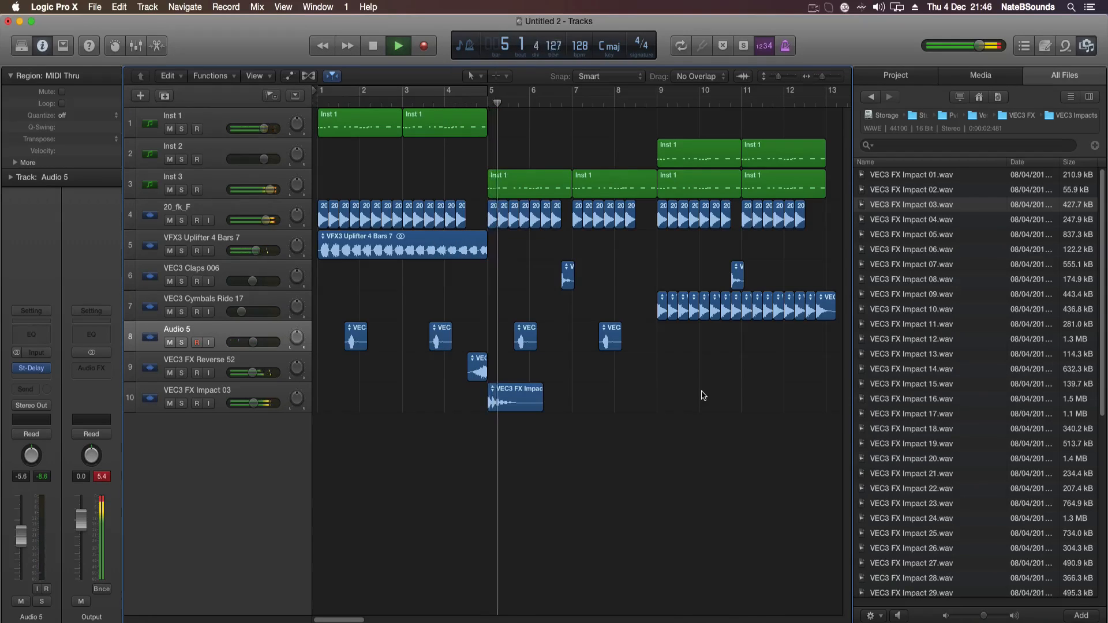
# Delete the impact region at bar 5 and replay the arrangement from bar 1 with the VEC3 FX Reverse 52 track selected.
pyautogui.click(534, 404)
pyautogui.press('space')
pyautogui.press('Delete')
pyautogui.press('Return')
pyautogui.press('space')
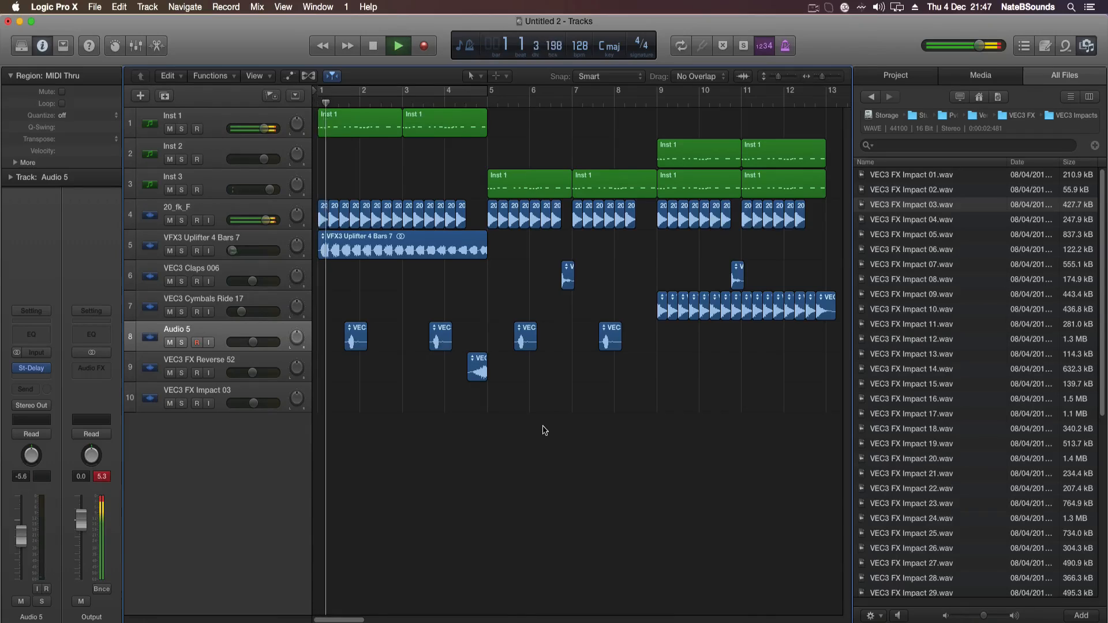
pyautogui.click(203, 360)
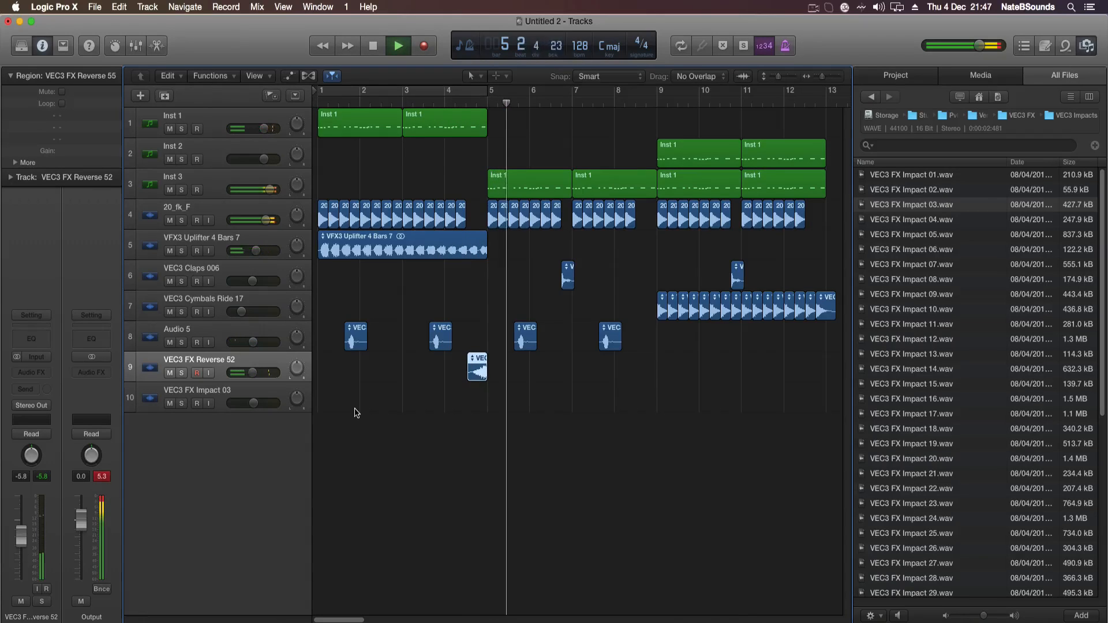
pyautogui.press('space')
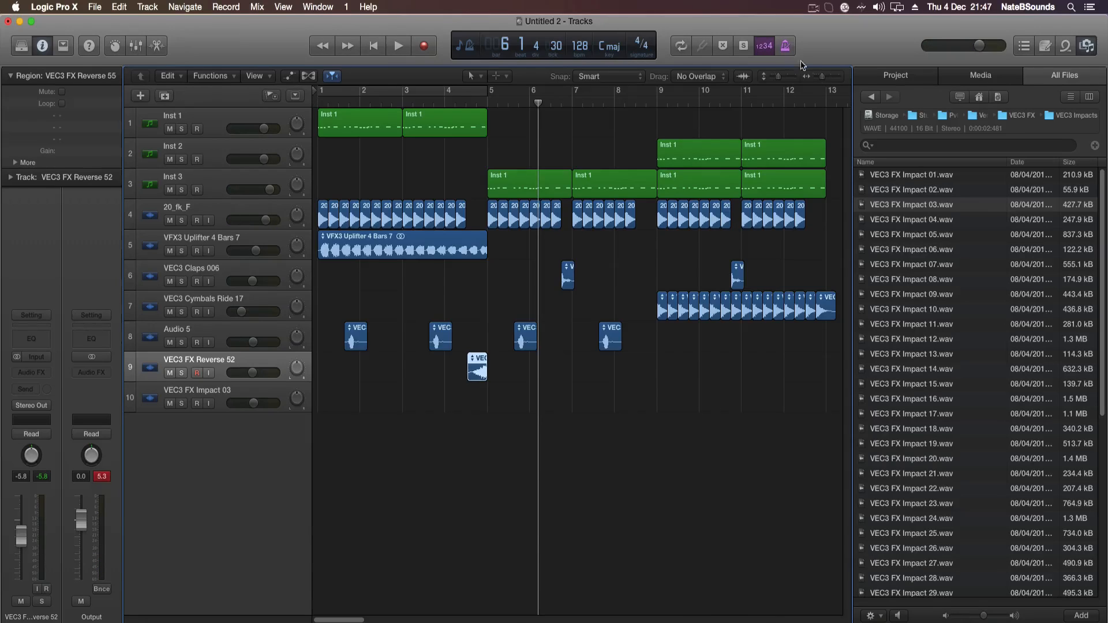
# Time-stretch the VEC3 FX Reverse 55 region so it starts at bar 4 and still ends at bar 5.
pyautogui.moveTo(823, 78); pyautogui.dragTo(829, 79)
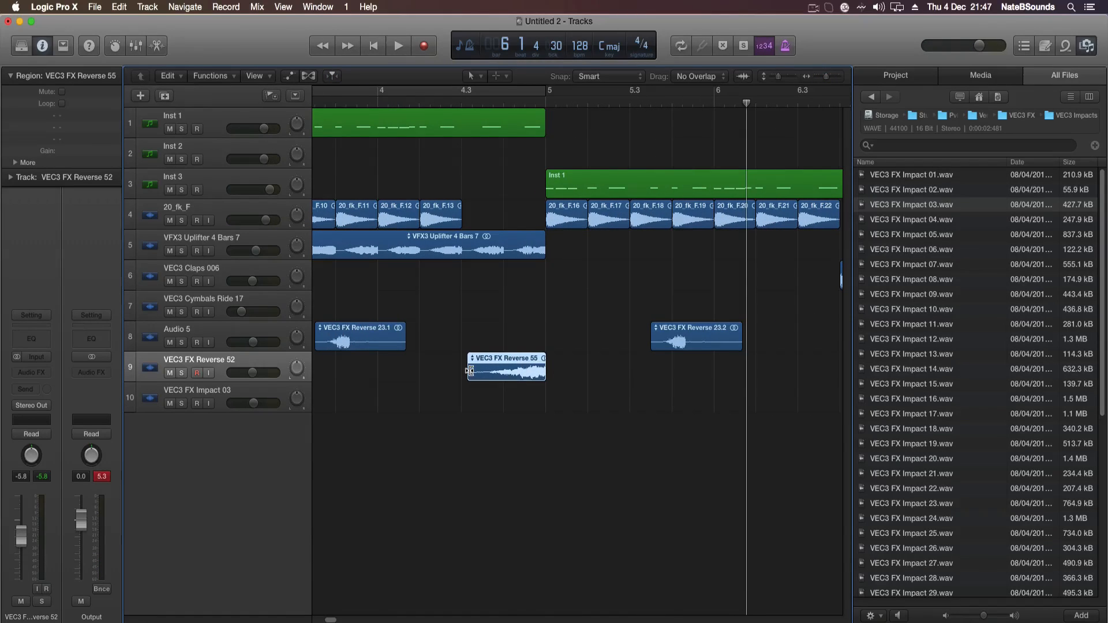
pyautogui.moveTo(469, 371); pyautogui.dragTo(381, 378)
pyautogui.moveTo(825, 80); pyautogui.dragTo(822, 81)
# Play the stretched reverse from bar 4 and lower the VEC3 FX Reverse 52 track's volume to -8.8 dB.
pyautogui.click(381, 104)
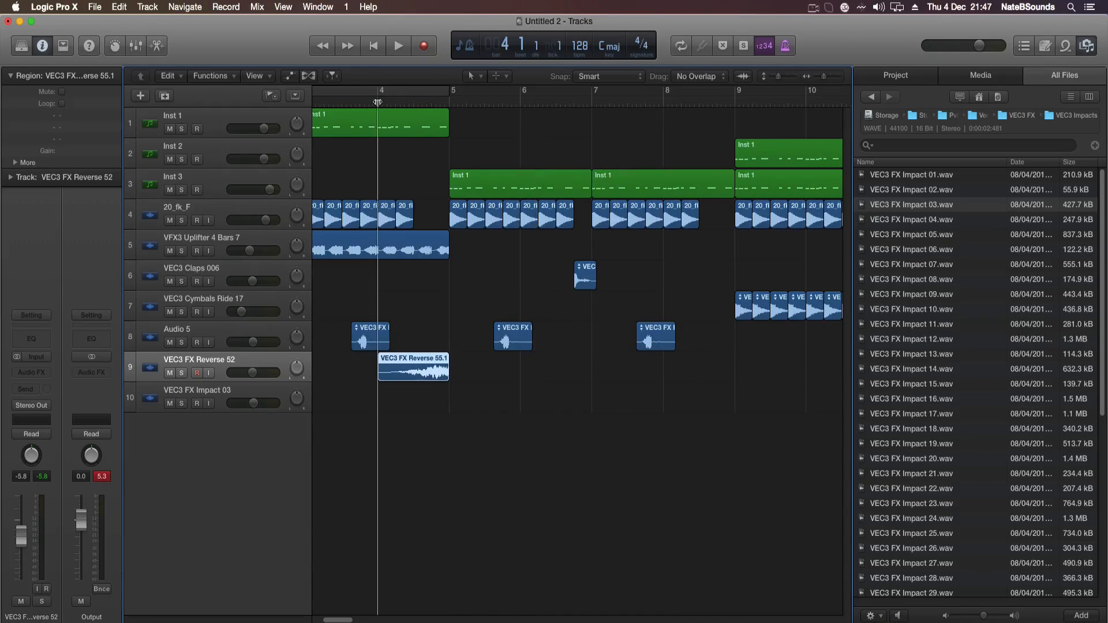
pyautogui.press('space')
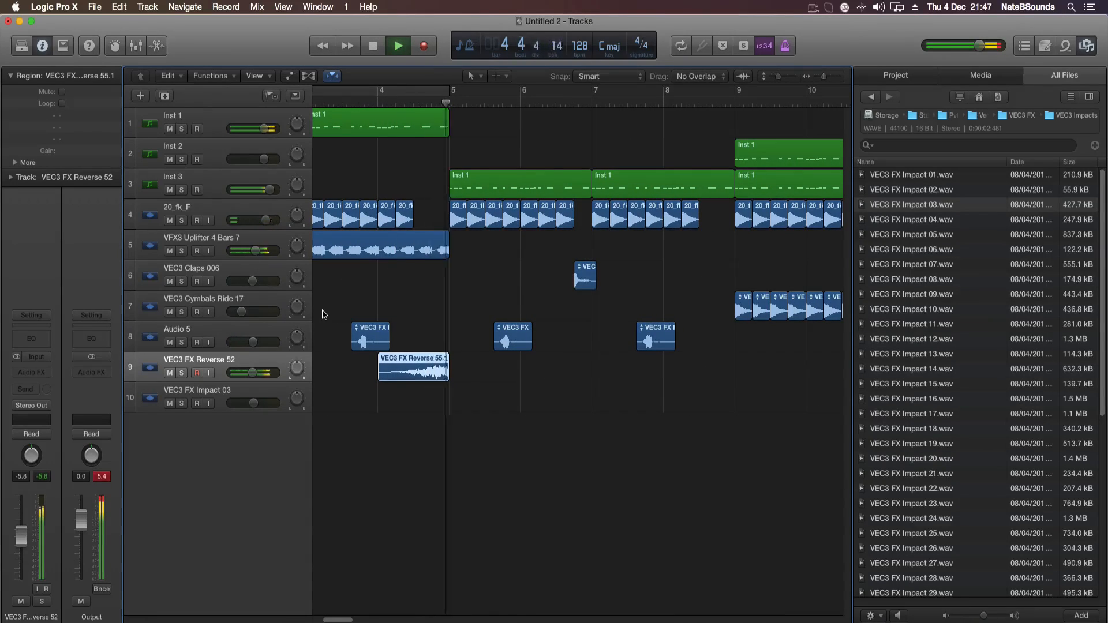
pyautogui.moveTo(252, 373); pyautogui.dragTo(250, 373)
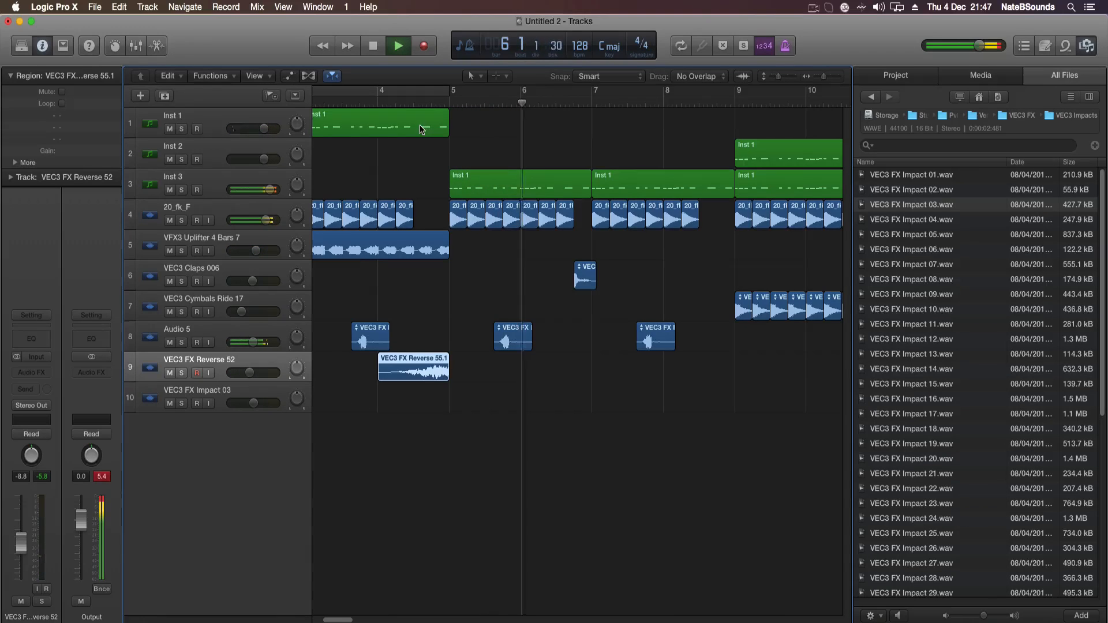
pyautogui.press('space')
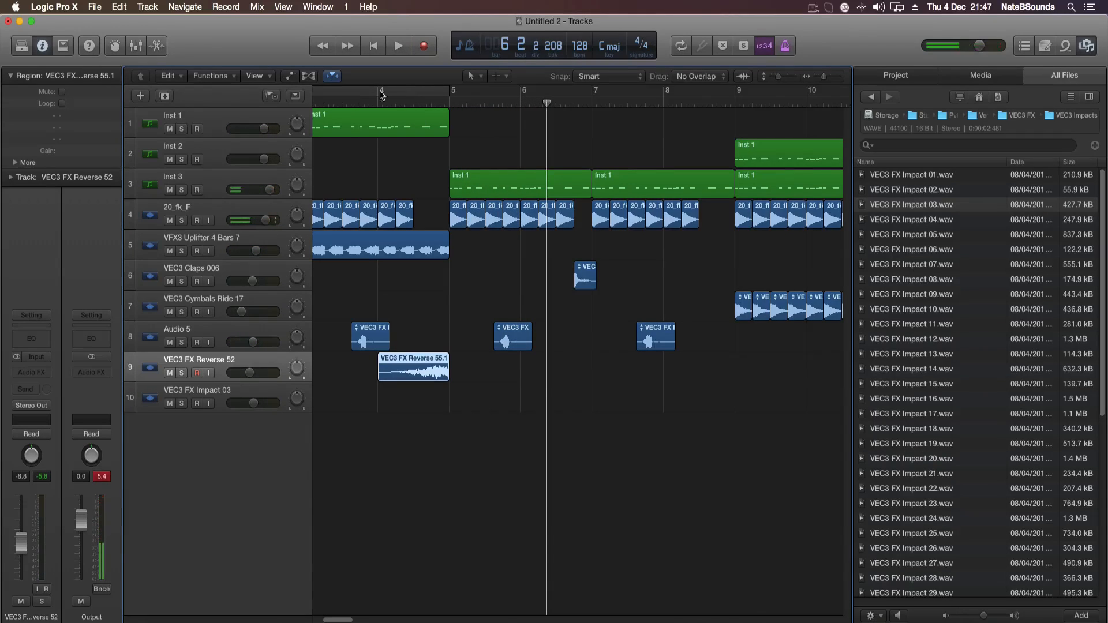
# Set the cycle from bar 4 to bar 5 and insert a stereo AUPitch effect on the VEC3 FX Reverse 52 track.
pyautogui.moveTo(377, 94); pyautogui.dragTo(449, 94)
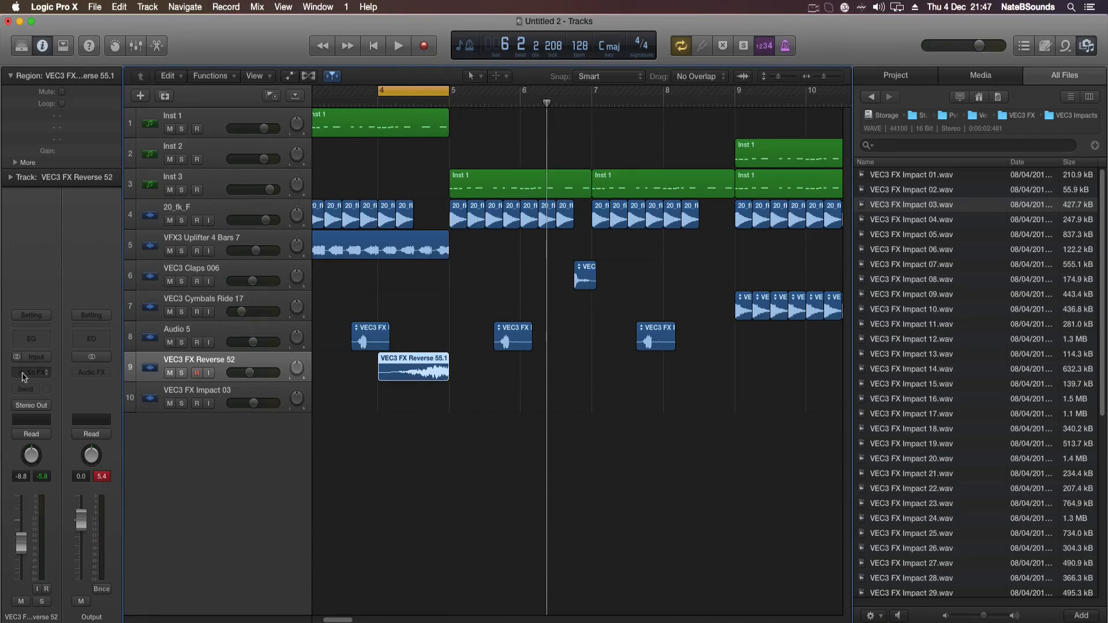
pyautogui.click(48, 374)
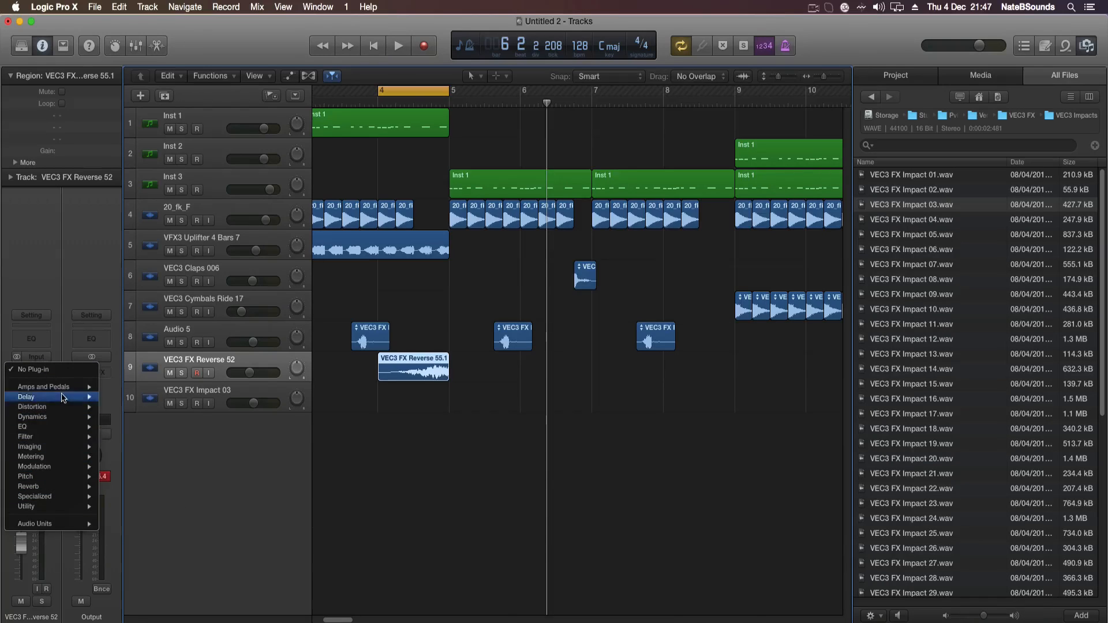
pyautogui.moveTo(64, 476)
pyautogui.moveTo(166, 489)
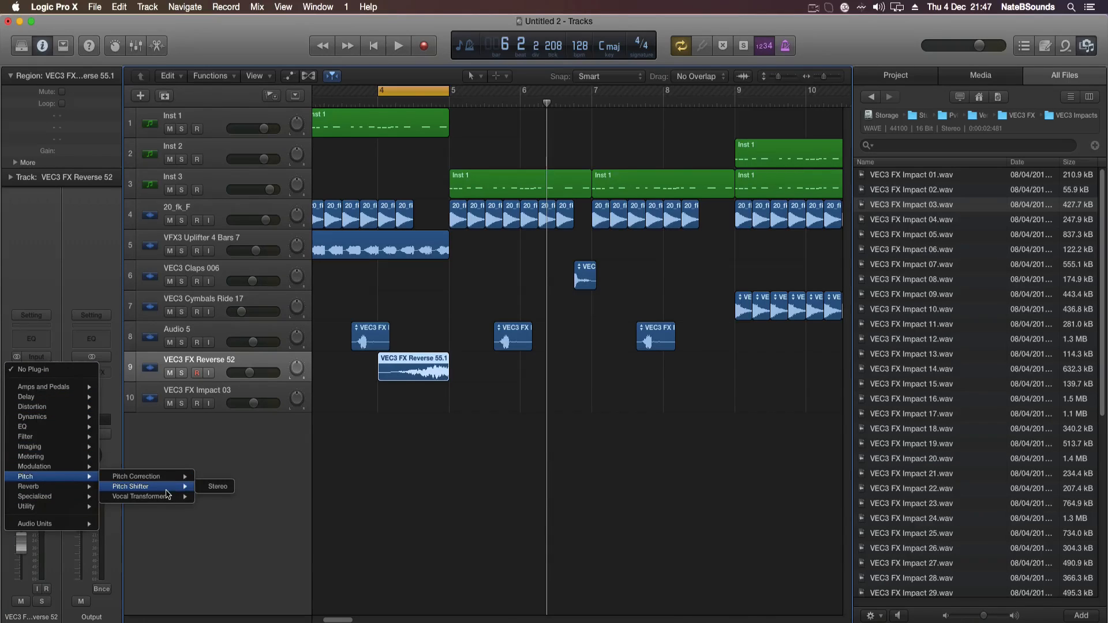
pyautogui.moveTo(58, 523)
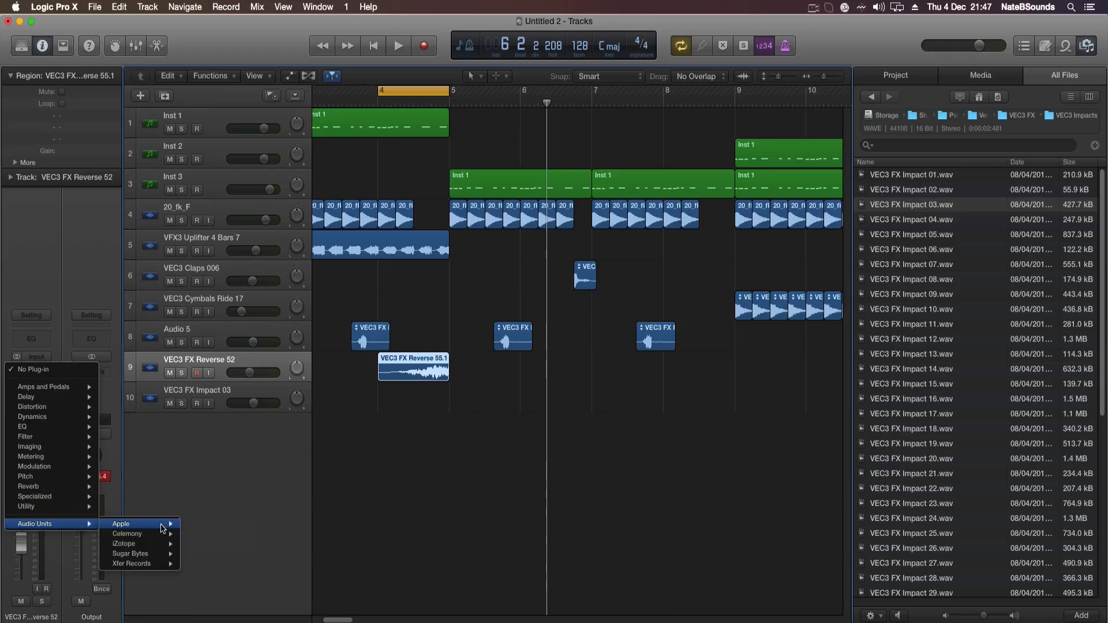
pyautogui.moveTo(162, 527)
pyautogui.moveTo(251, 589)
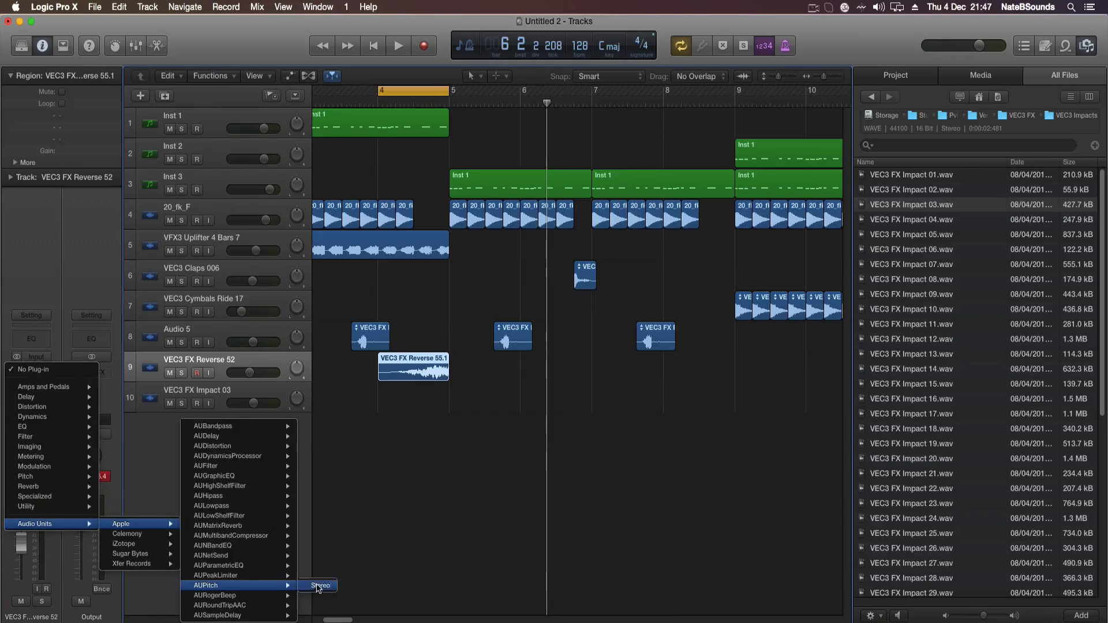
pyautogui.click(319, 586)
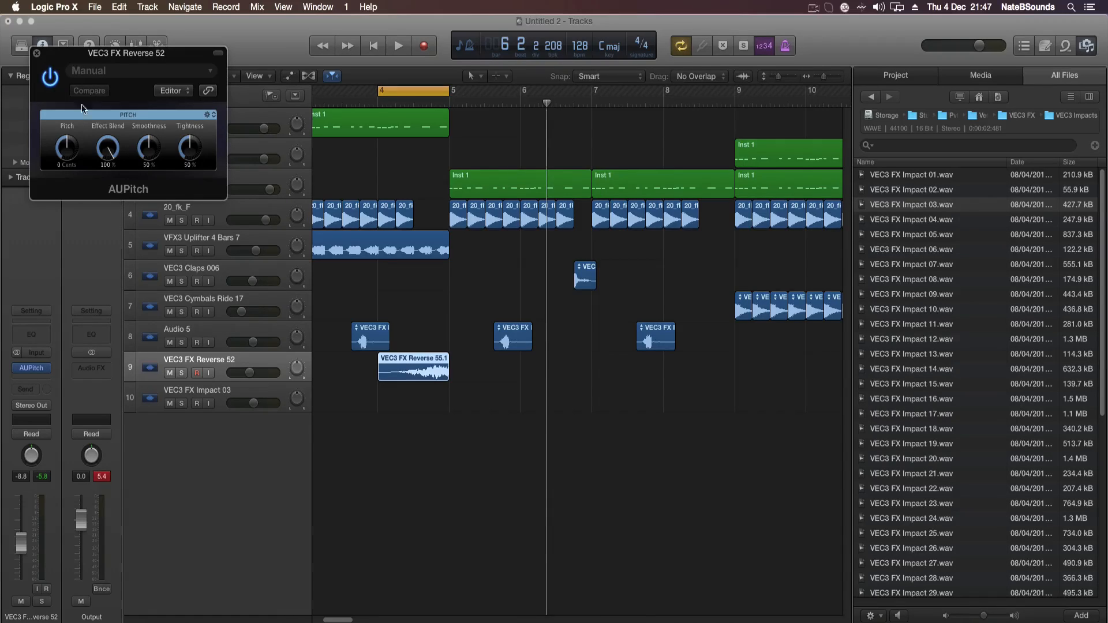
# Set the AUPitch pitch to -816 cents while playing the loop, and turn the cycle off.
pyautogui.moveTo(66, 142); pyautogui.dragTo(67, 152)
pyautogui.press('space')
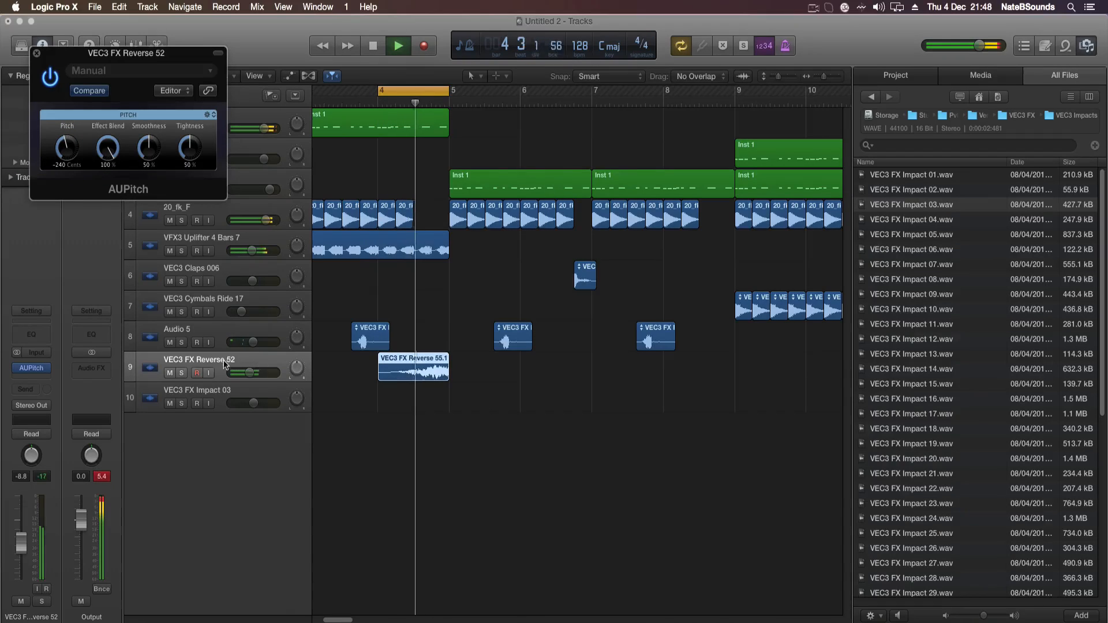
pyautogui.moveTo(70, 147); pyautogui.dragTo(55, 166)
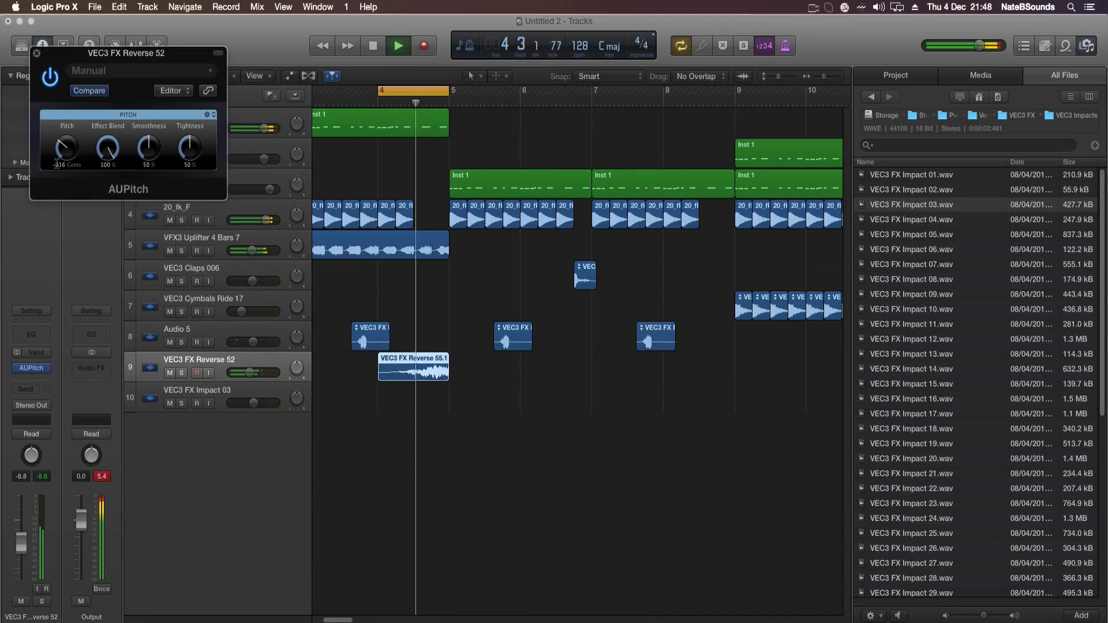
pyautogui.press('space')
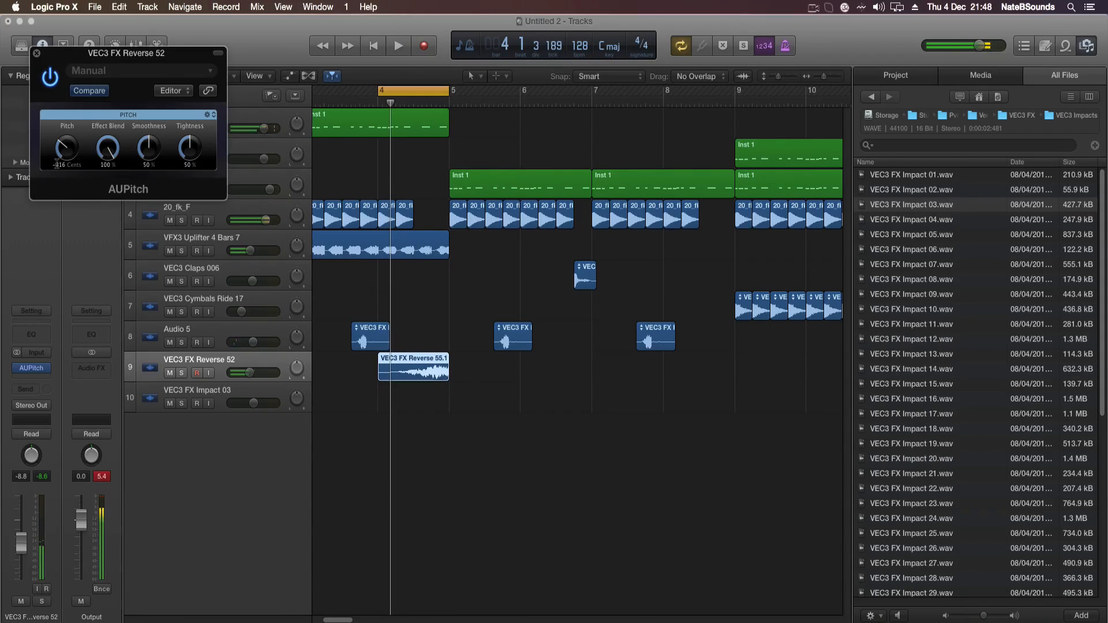
pyautogui.click(395, 92)
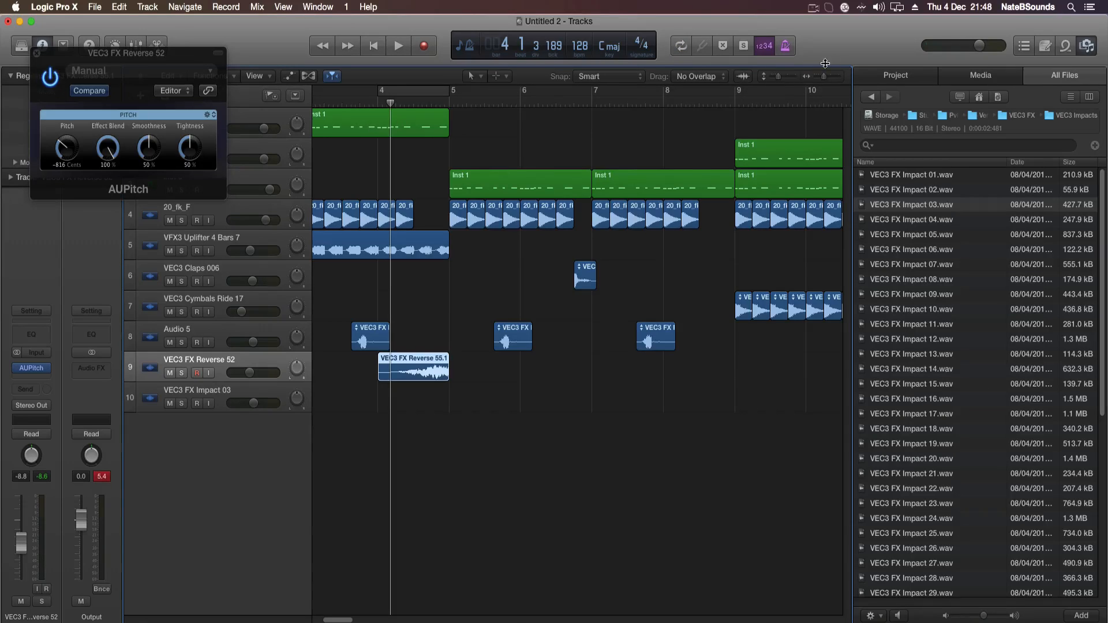
# Set the VFX3 Uplifter track's automation mode to Read, play the arrangement from bar 1, and close the AUPitch window.
pyautogui.moveTo(825, 76); pyautogui.dragTo(821, 77)
pyautogui.moveTo(250, 251); pyautogui.dragTo(249, 250)
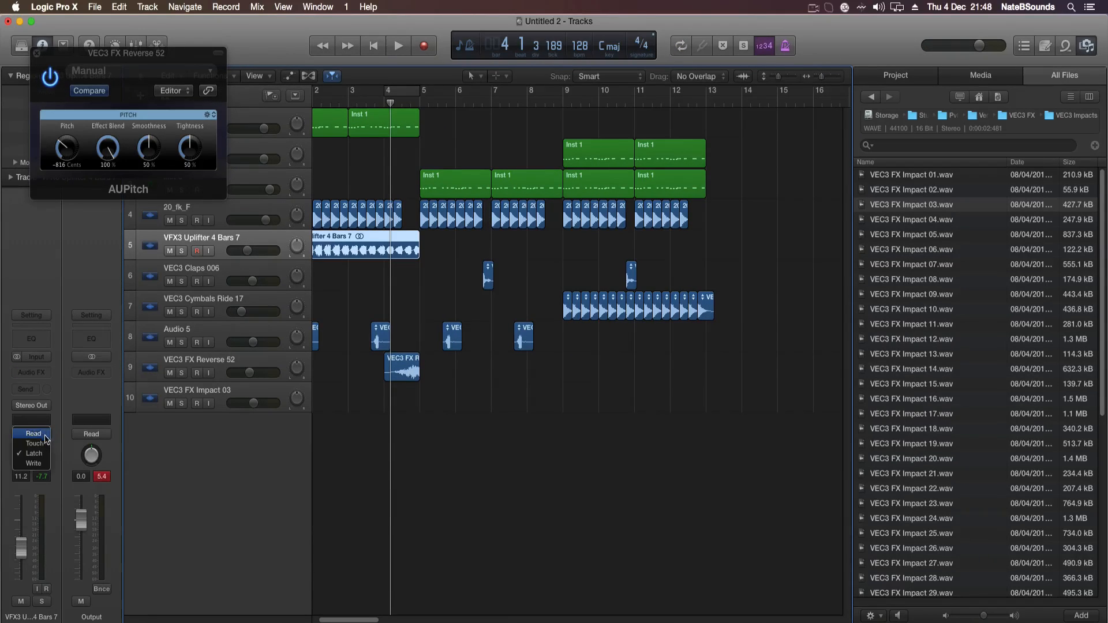
pyautogui.click(33, 433)
pyautogui.press('Return')
pyautogui.press('space')
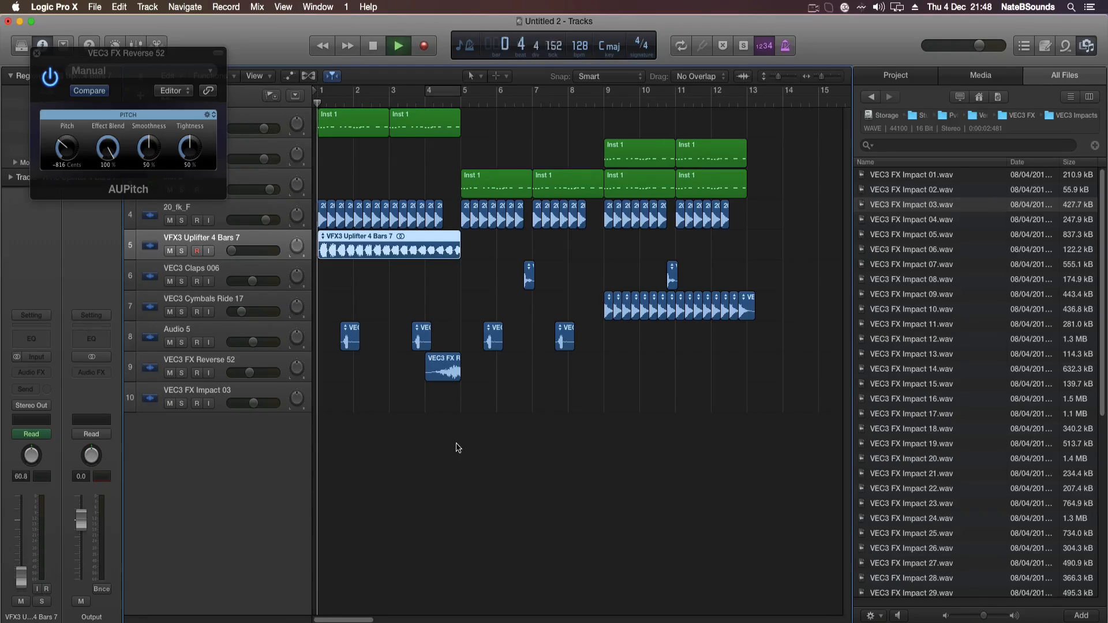
pyautogui.click(36, 53)
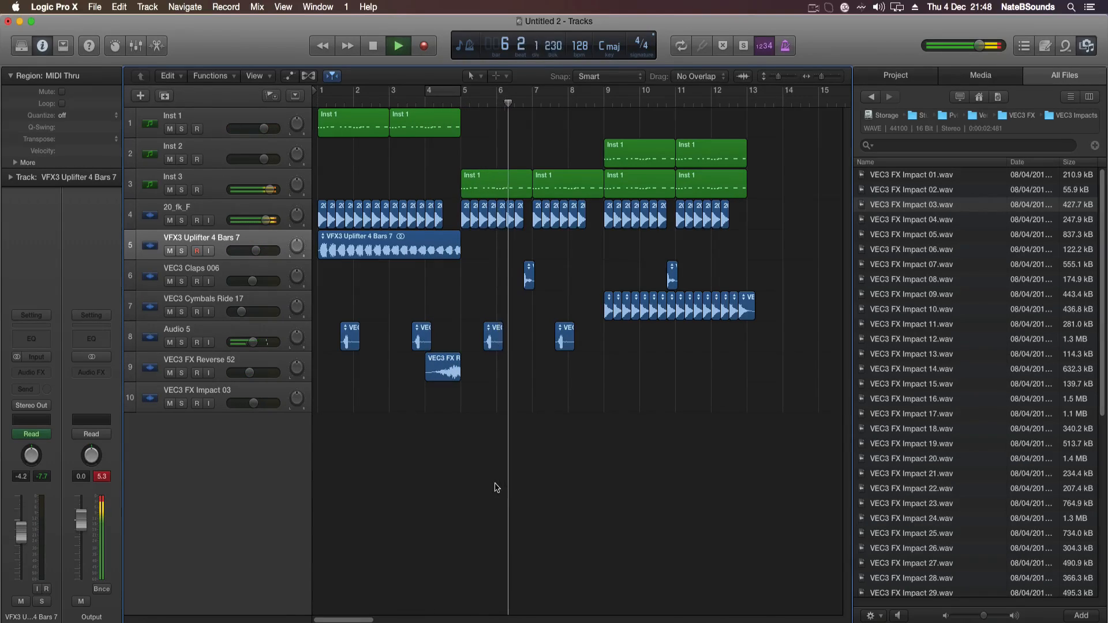
# Move the last two reverse regions on Audio 5 about four bars later, into the section from bar 9.
pyautogui.moveTo(494, 415); pyautogui.dragTo(591, 338)
pyautogui.moveTo(494, 343); pyautogui.dragTo(643, 345)
pyautogui.click(618, 414)
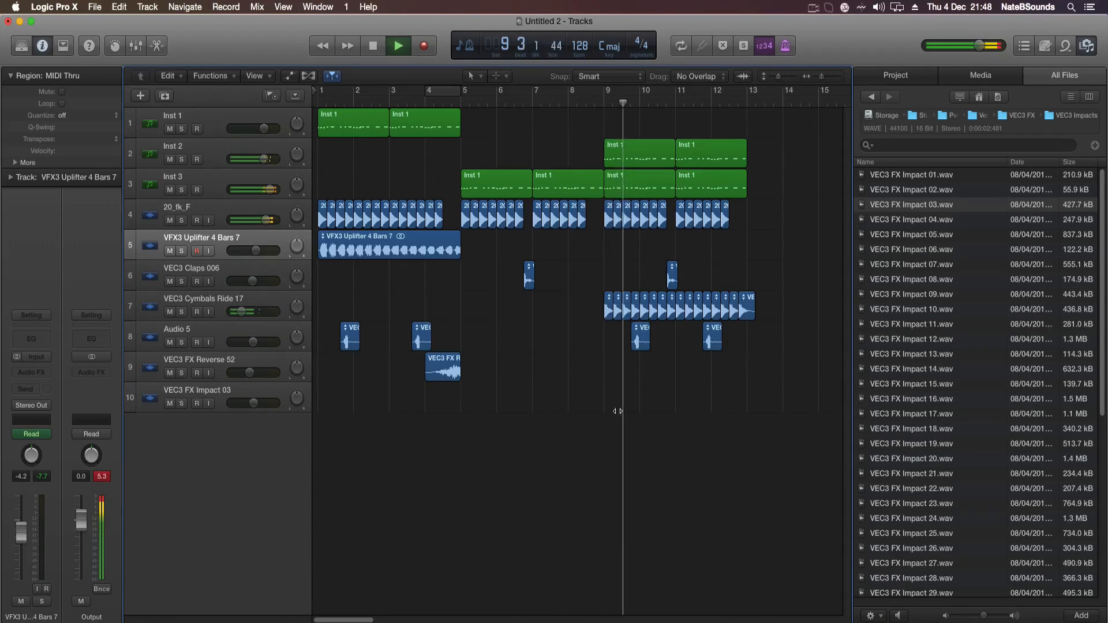
# Play the arrangement from bar 1 and copy the VEC3 FX Reverse 52 region from bar 4 to bar 8.
pyautogui.press('Return')
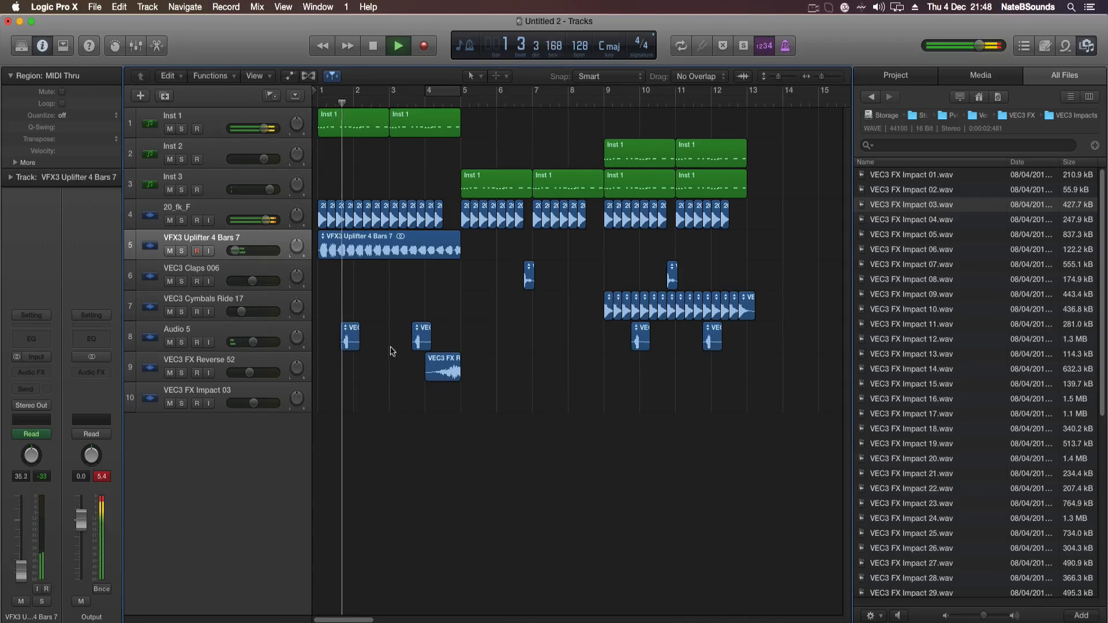
pyautogui.moveTo(448, 372); pyautogui.dragTo(591, 375)
pyautogui.click(648, 435)
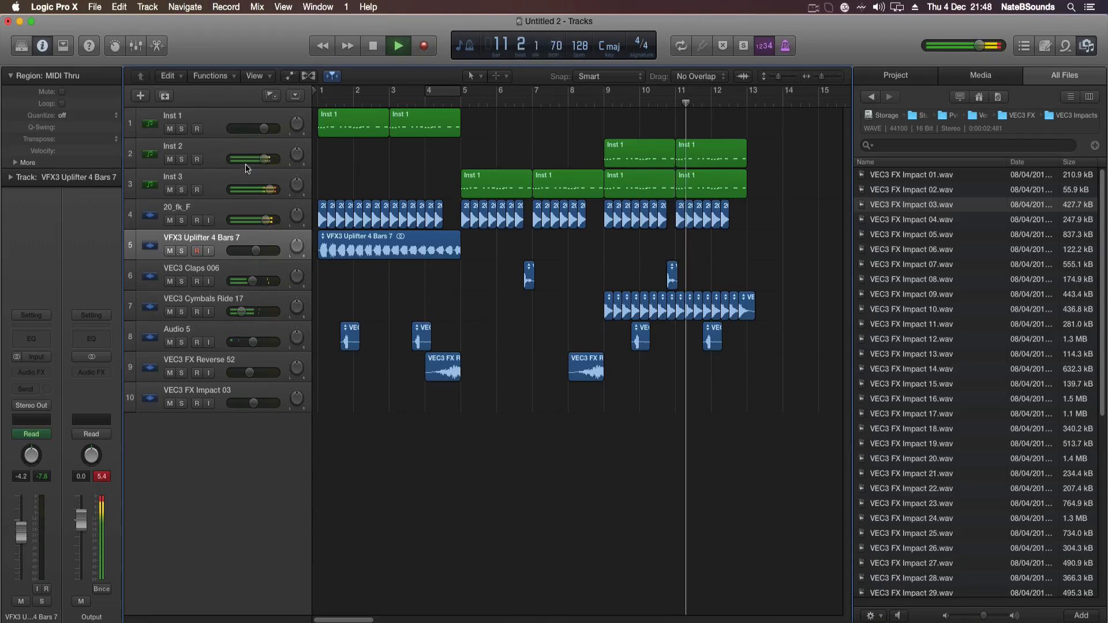
# Solo the Inst 2 track, set the cycle from bar 9 to bar 13, and show the distortion settings of its Sylenth1.
pyautogui.click(181, 159)
pyautogui.moveTo(711, 108); pyautogui.dragTo(744, 104)
pyautogui.click(219, 151)
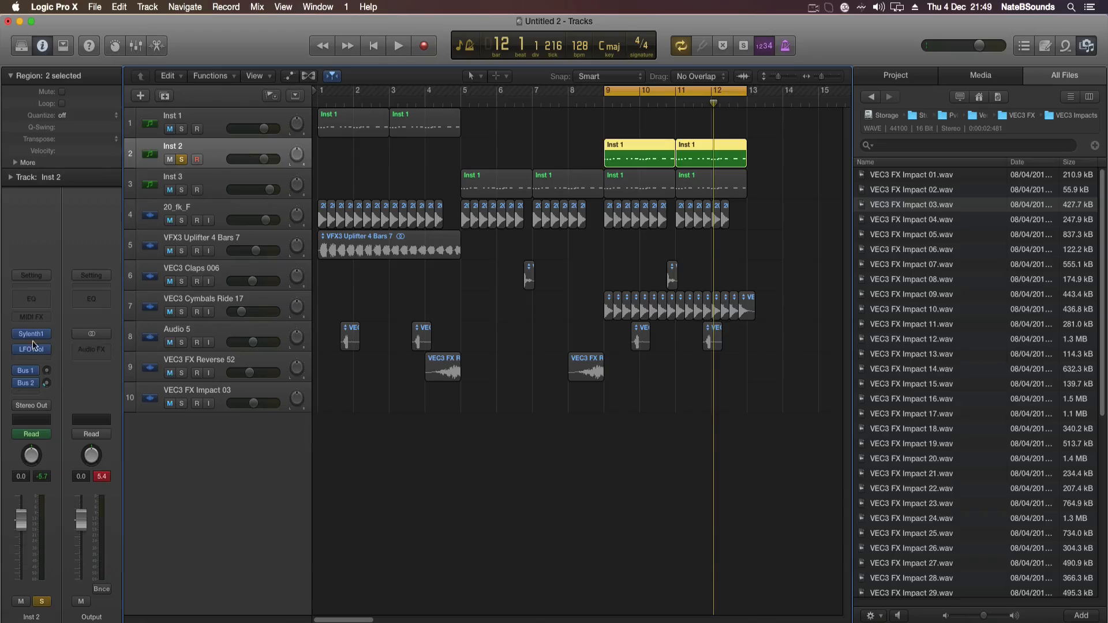
pyautogui.click(32, 334)
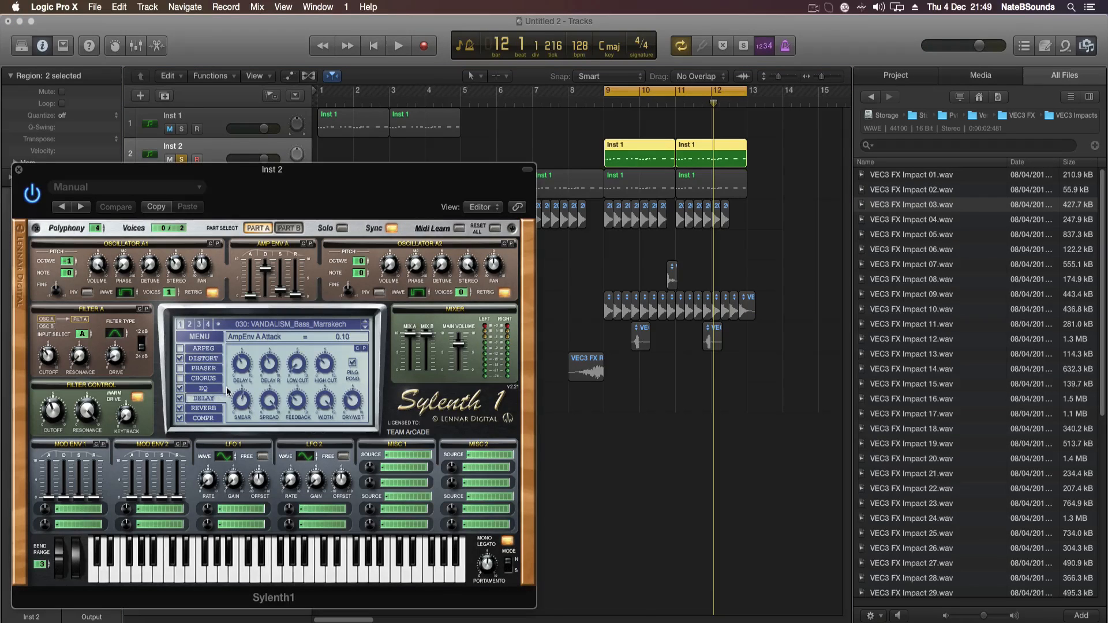
pyautogui.click(199, 361)
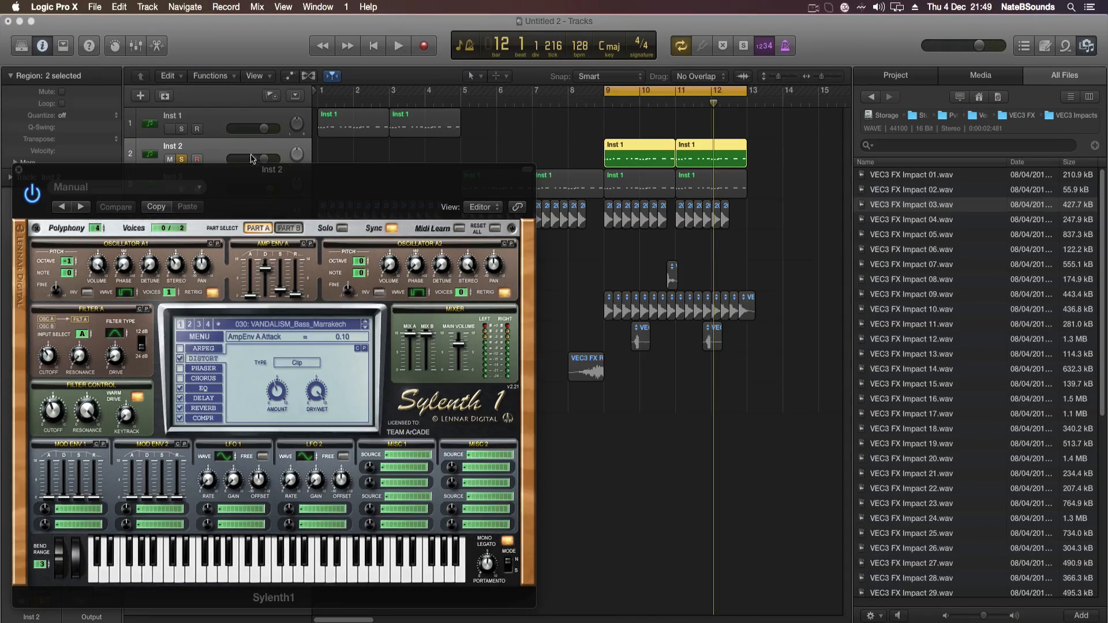
# Set the Inst 2 Sylenth1 distortion type to OverDrive with Dry/Wet at 90% while playing the loop, and close the plug-in.
pyautogui.press('space')
pyautogui.moveTo(260, 178); pyautogui.dragTo(315, 181)
pyautogui.click(373, 403)
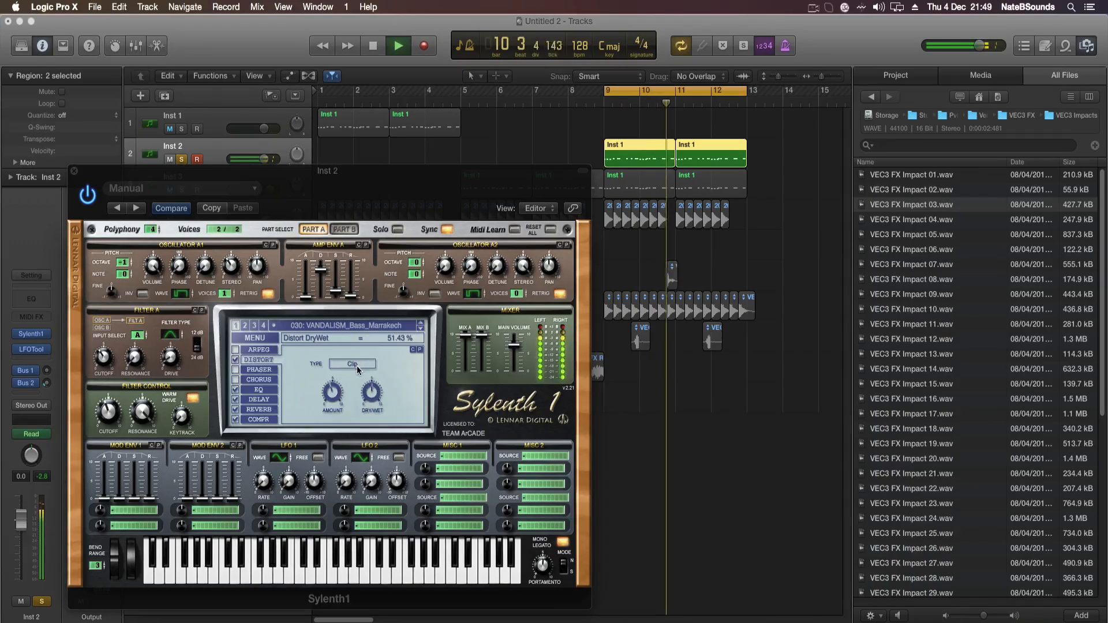
pyautogui.click(357, 364)
pyautogui.click(360, 373)
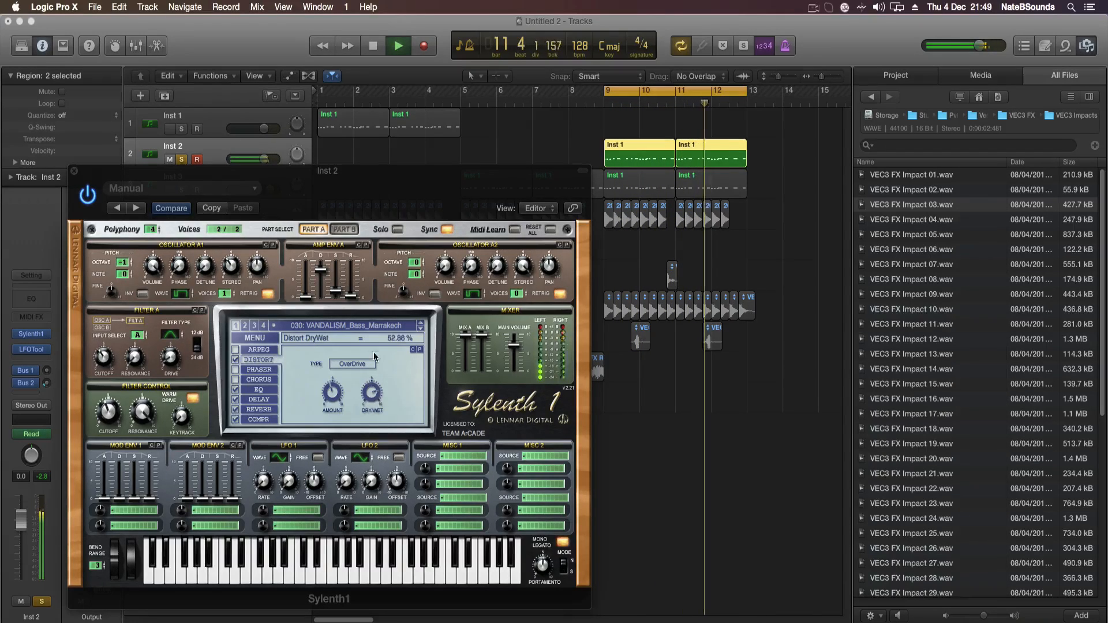
pyautogui.press('space')
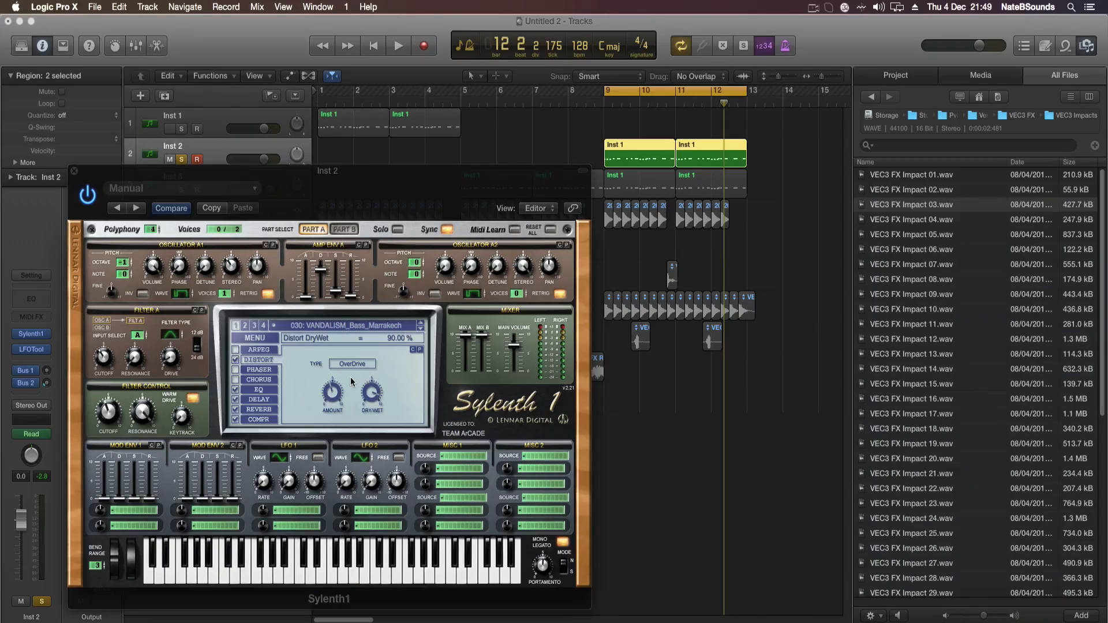
pyautogui.click(74, 173)
# Raise the Inst 2 volume to +1.3 dB during playback and load the Sidechain-3 preset in its LFOTool with the track soloed.
pyautogui.press('space')
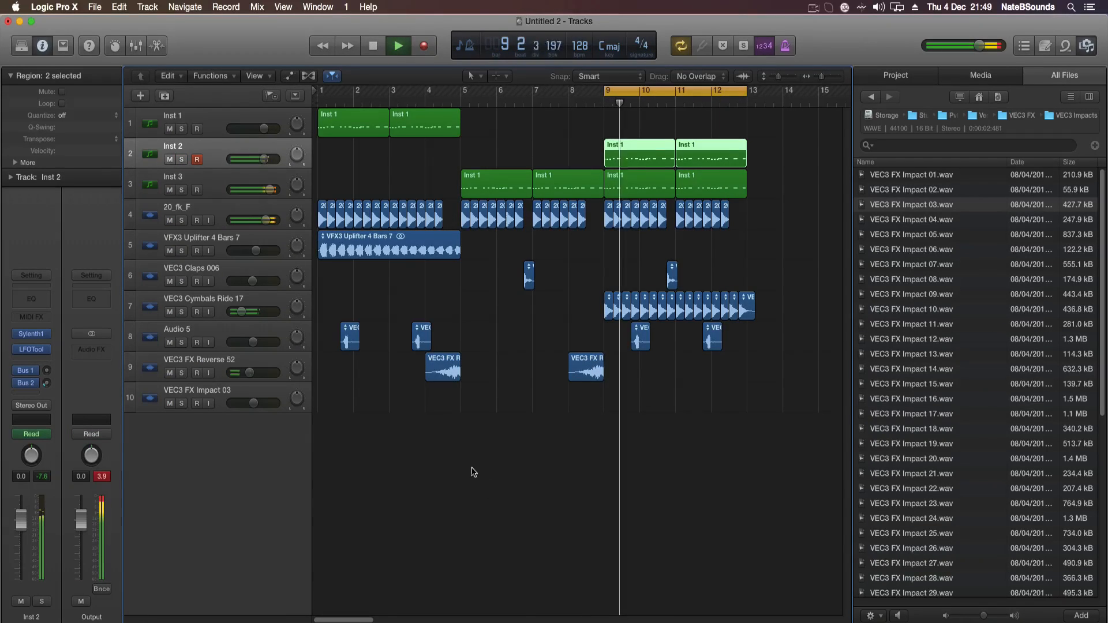
pyautogui.moveTo(263, 159); pyautogui.dragTo(266, 159)
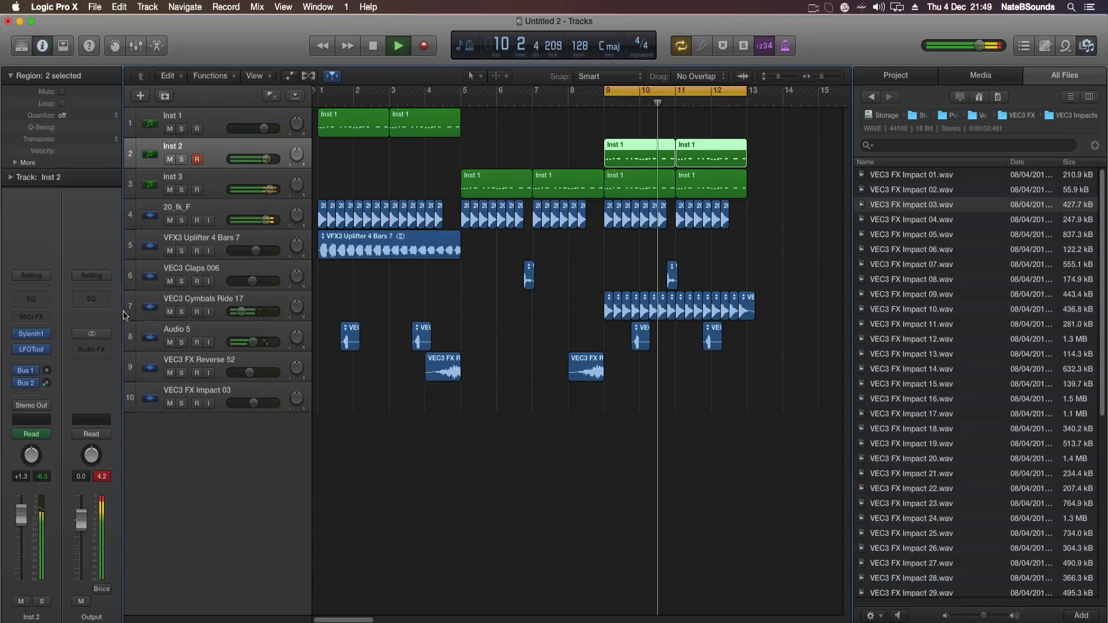
pyautogui.press('s')
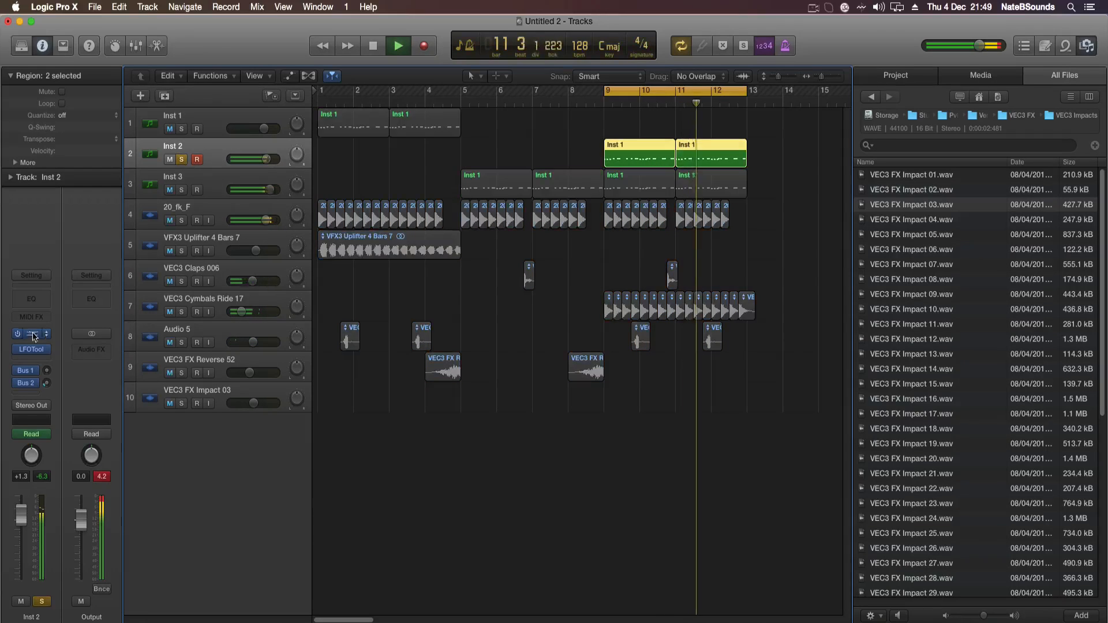
pyautogui.click(31, 349)
pyautogui.click(386, 113)
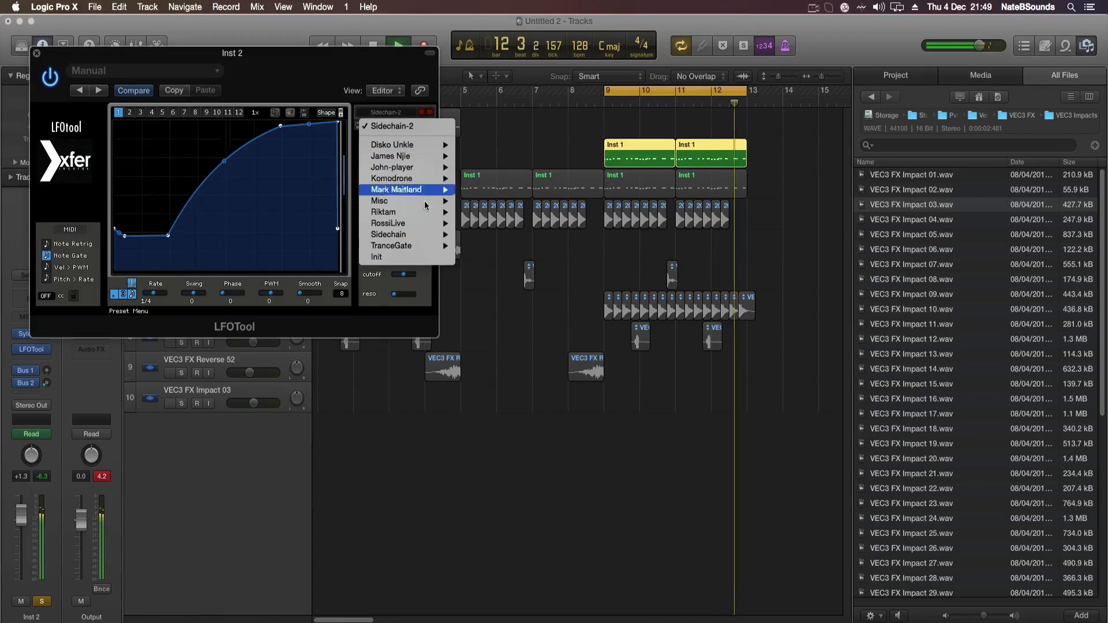
pyautogui.moveTo(416, 234)
pyautogui.click(485, 257)
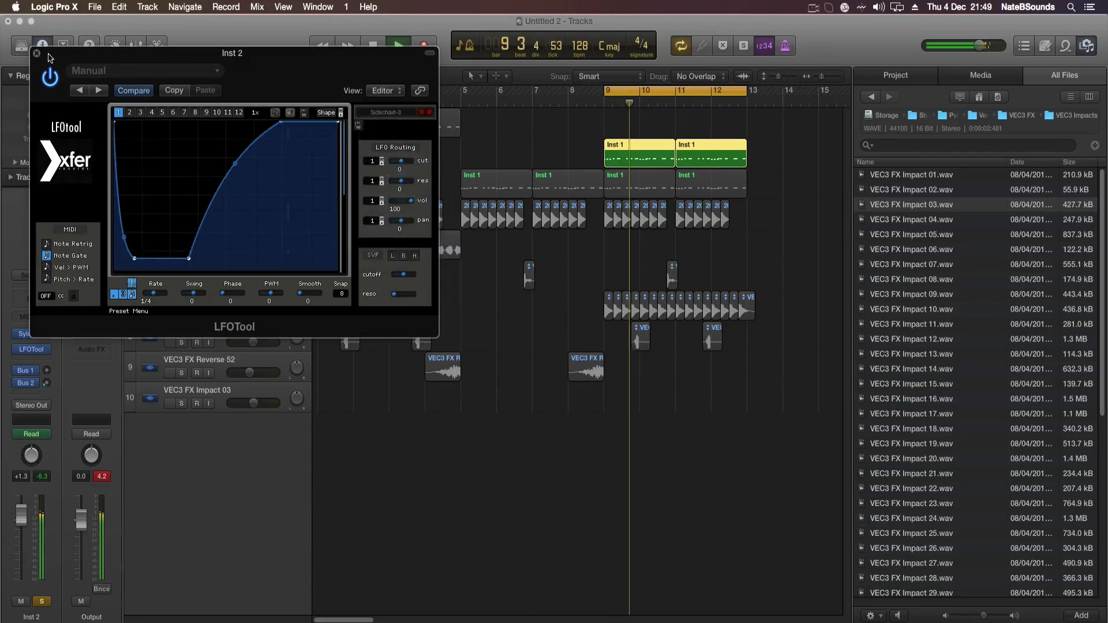
pyautogui.click(36, 53)
# Unsolo Inst 2, lower its volume to +0.2 dB against the full mix, and stop playback.
pyautogui.press('s')
pyautogui.moveTo(269, 161); pyautogui.dragTo(265, 160)
pyautogui.click(464, 103)
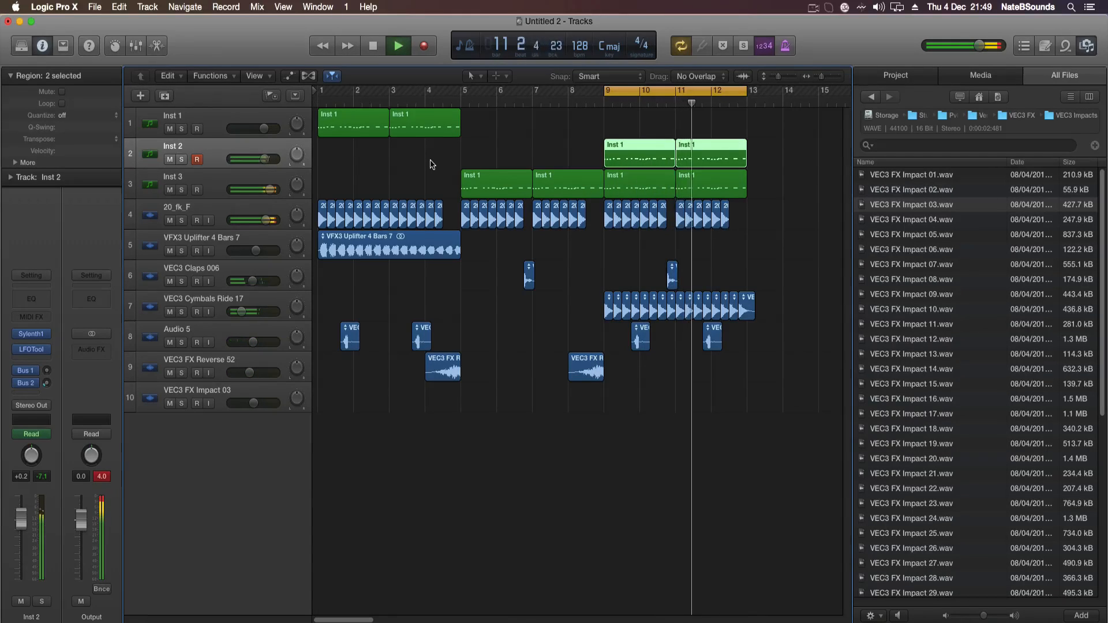
pyautogui.click(786, 251)
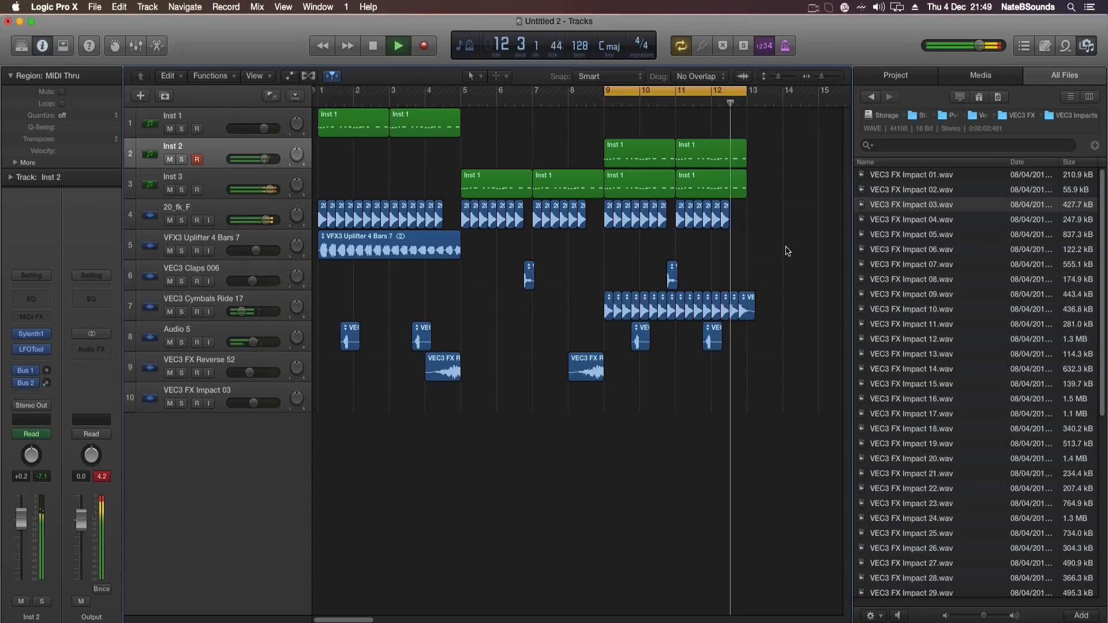
pyautogui.press('space')
# Duplicate the Inst 3 track and copy its two regions between bars 9 and 13 onto the new Inst 4 track.
pyautogui.click(219, 169)
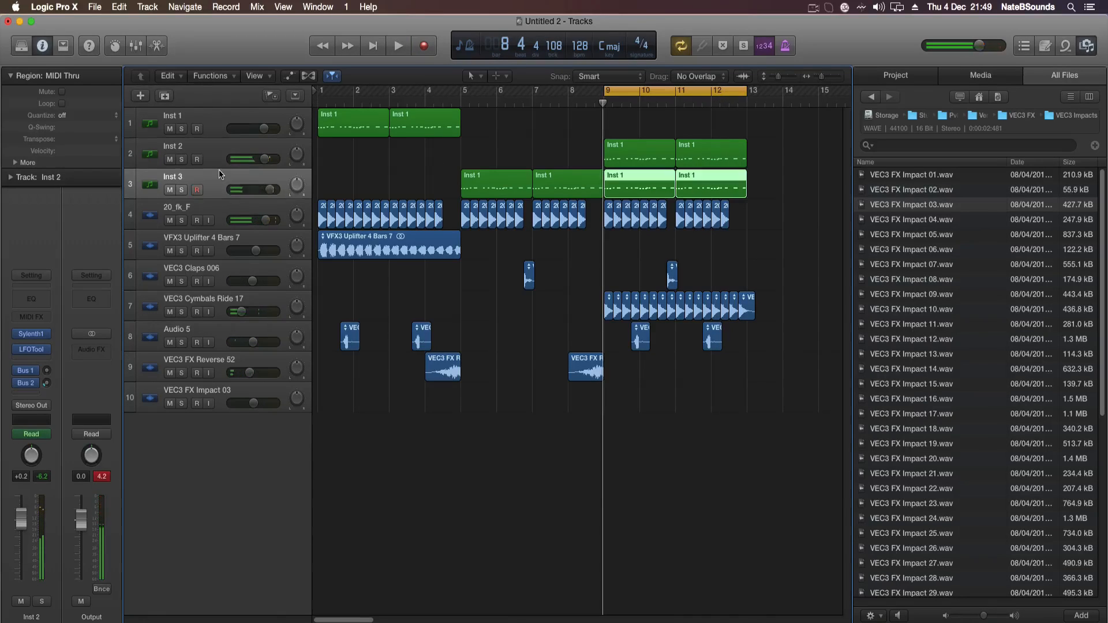
pyautogui.press('super+d')
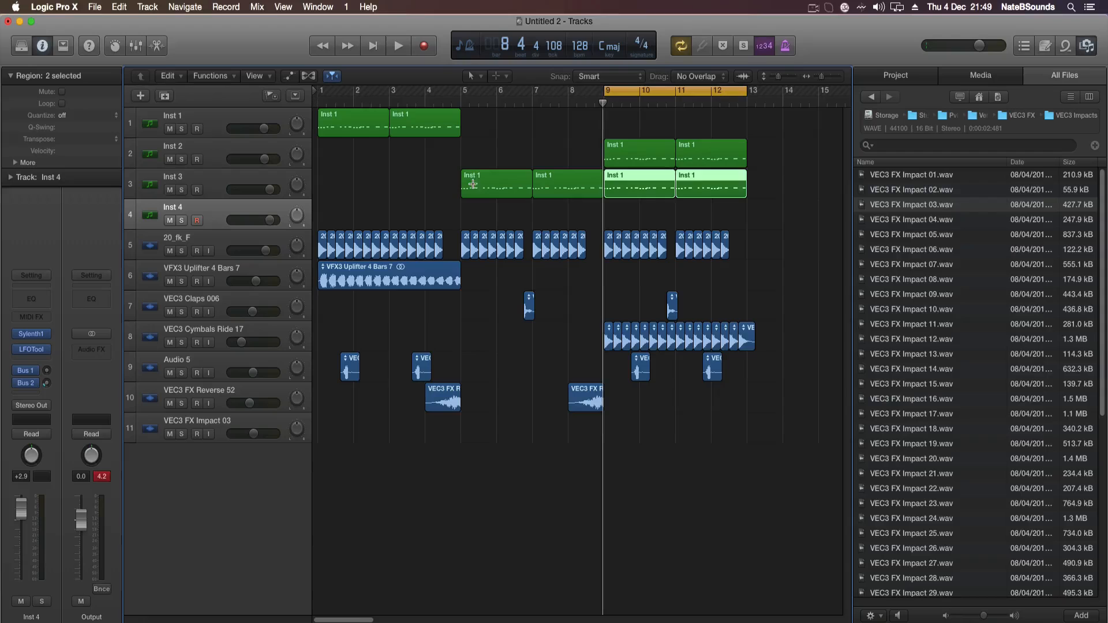
pyautogui.moveTo(782, 208)
pyautogui.mouseDown()
pyautogui.moveTo(611, 189)
pyautogui.moveTo(632, 230)
pyautogui.mouseUp()
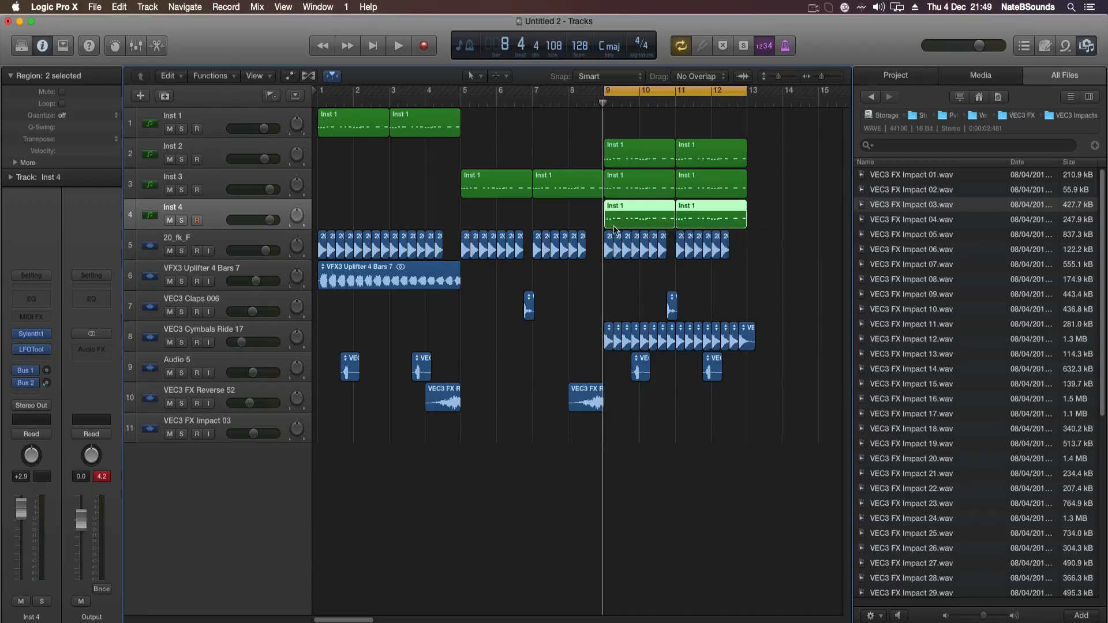
# Solo Inst 4, audition Sylenth1 presets over the loop up to 026: VANDALISM_Lead_Love Me, and close the plug-in.
pyautogui.click(182, 221)
pyautogui.click(39, 334)
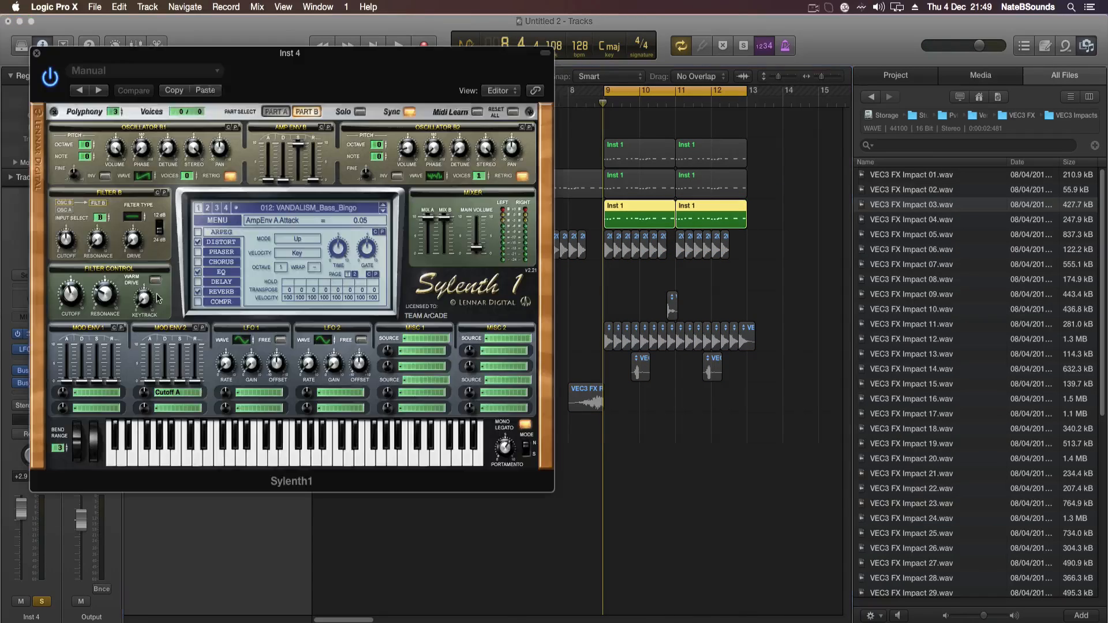
pyautogui.press('space')
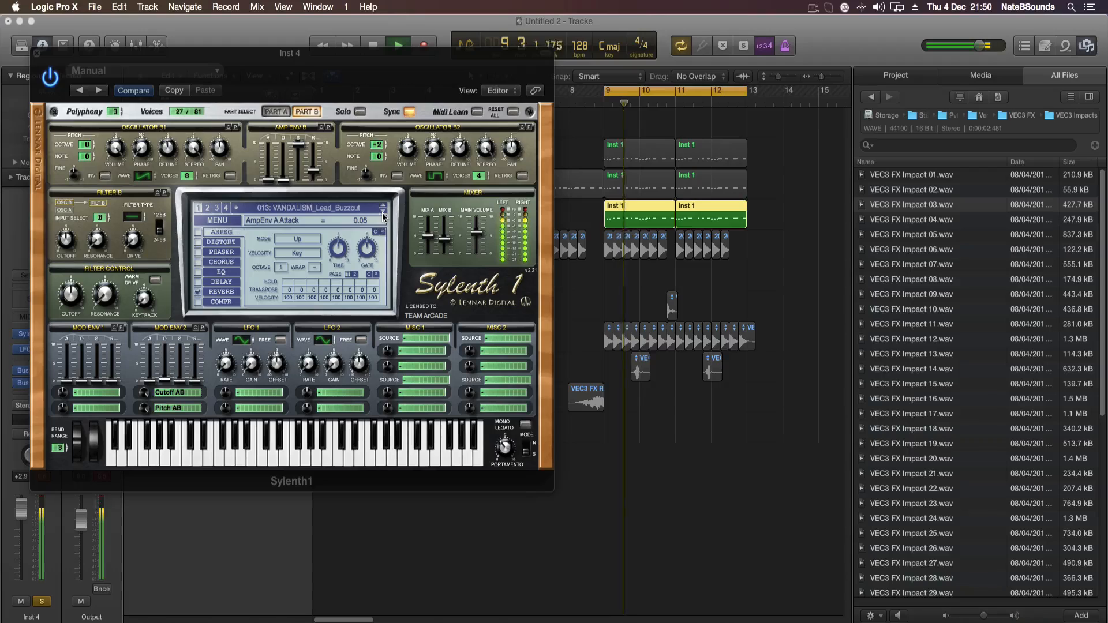
pyautogui.click(383, 212)
pyautogui.click(383, 213)
pyautogui.click(383, 213)
pyautogui.click(383, 213)
pyautogui.click(383, 212)
pyautogui.click(383, 212)
pyautogui.click(383, 212)
pyautogui.click(383, 212)
pyautogui.click(383, 213)
pyautogui.click(383, 212)
pyautogui.click(383, 213)
pyautogui.click(383, 213)
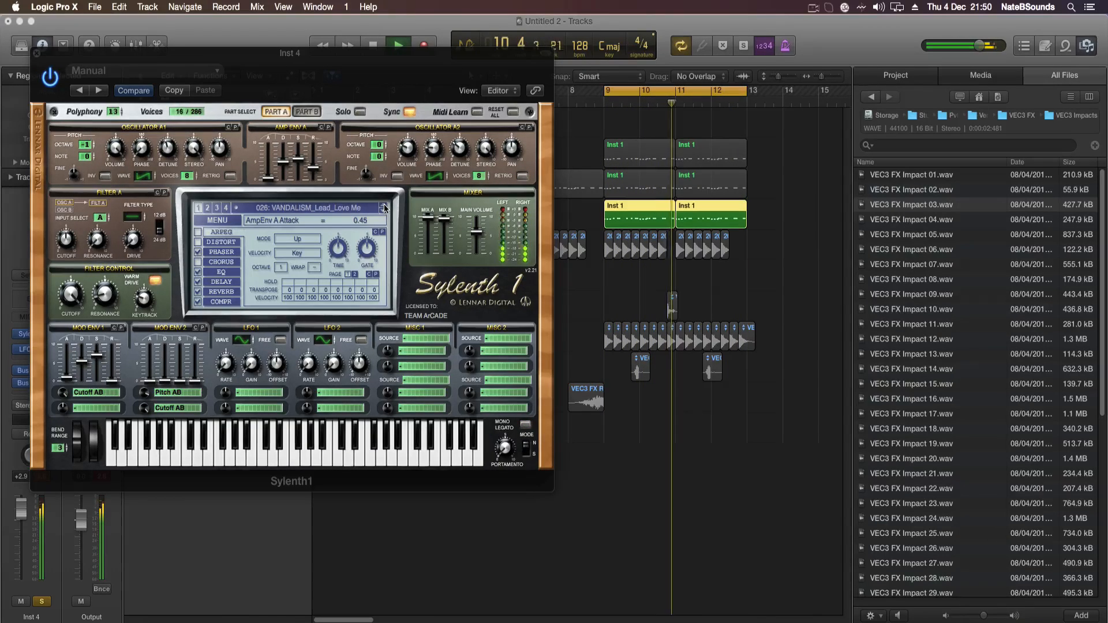
pyautogui.press('space')
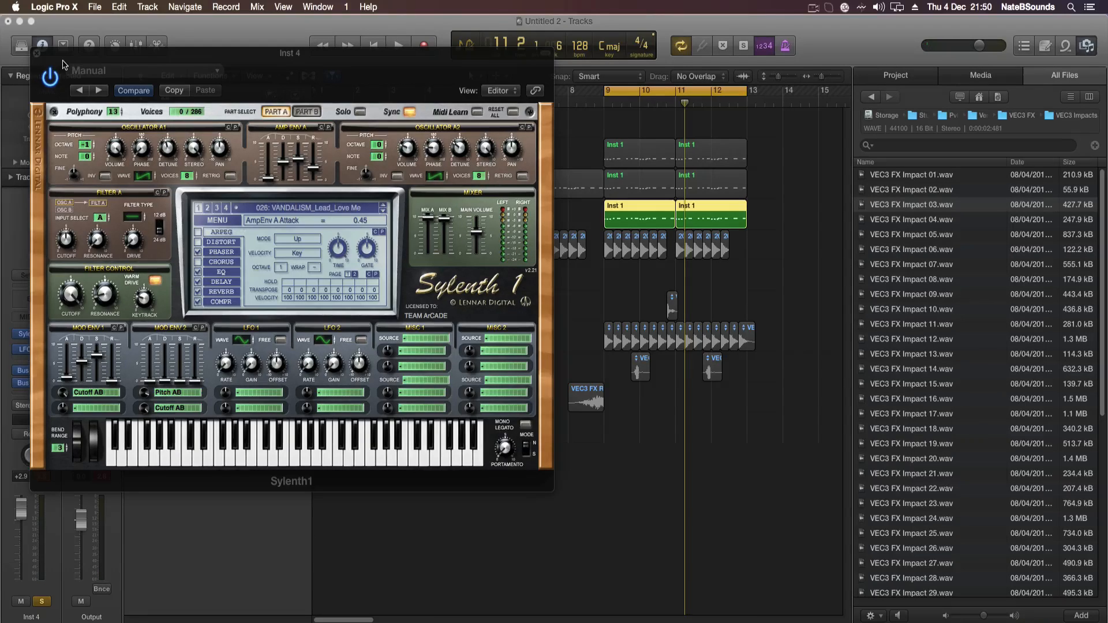
pyautogui.press('a')
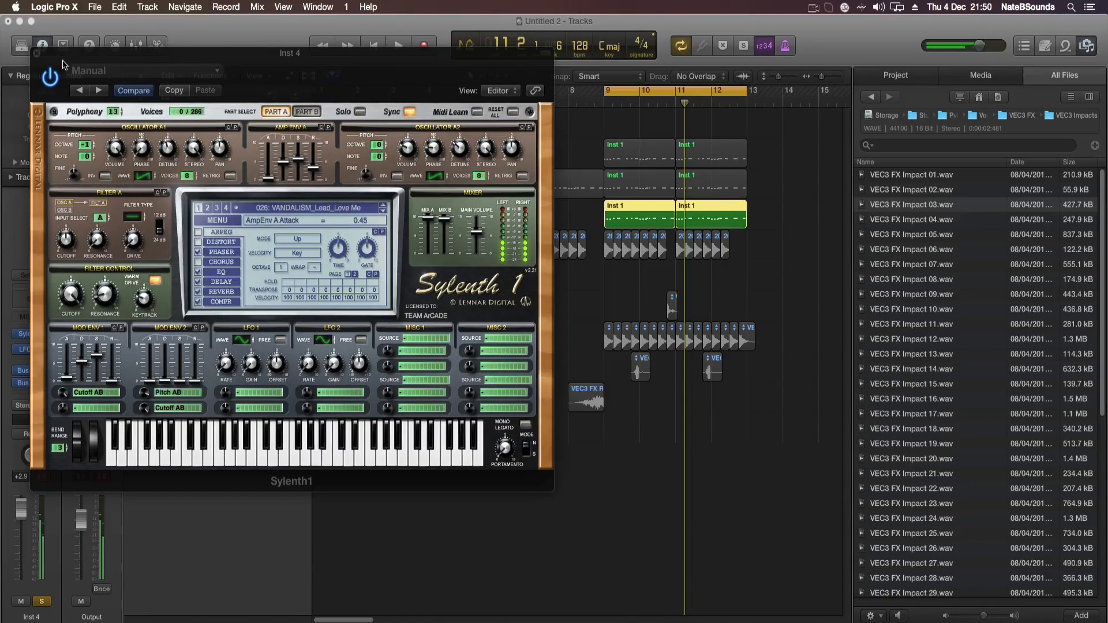
pyautogui.click(34, 56)
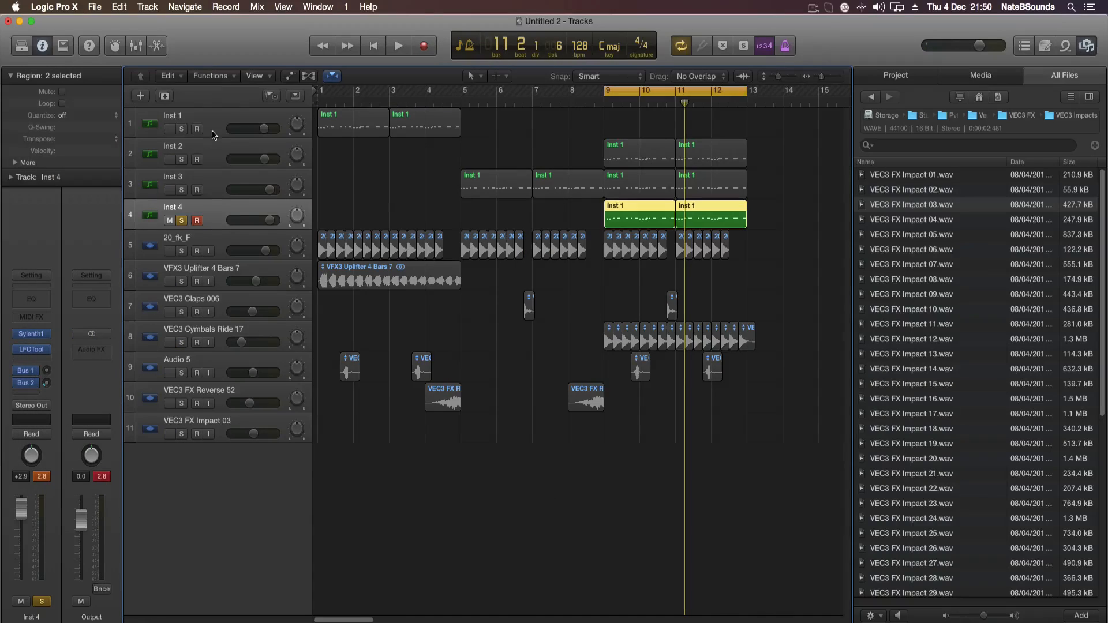
# Open the Inst 4 regions in the Piano Roll, then unsolo and mute Inst 4 and play the section from bar 9.
pyautogui.doubleClick(659, 215)
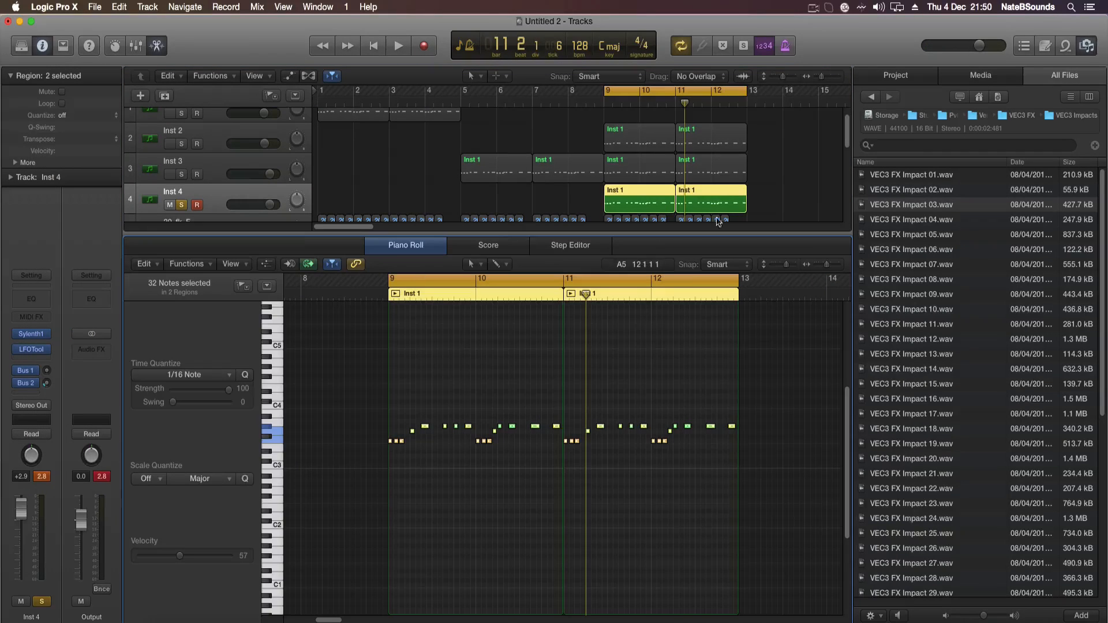
pyautogui.moveTo(821, 75); pyautogui.dragTo(824, 76)
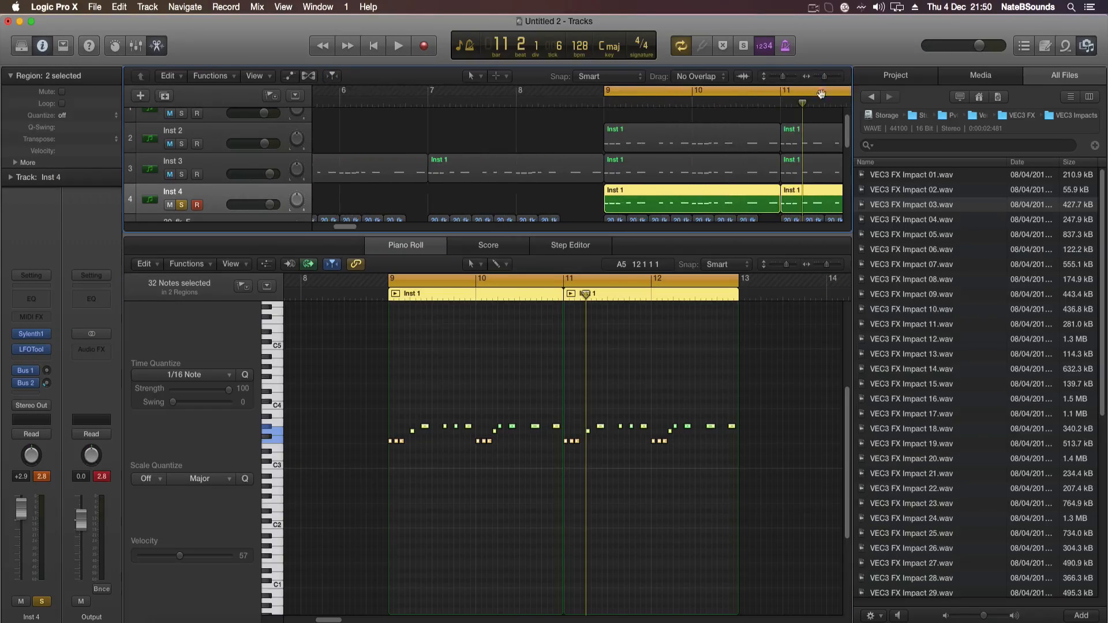
pyautogui.hscroll(5, 509, 138)
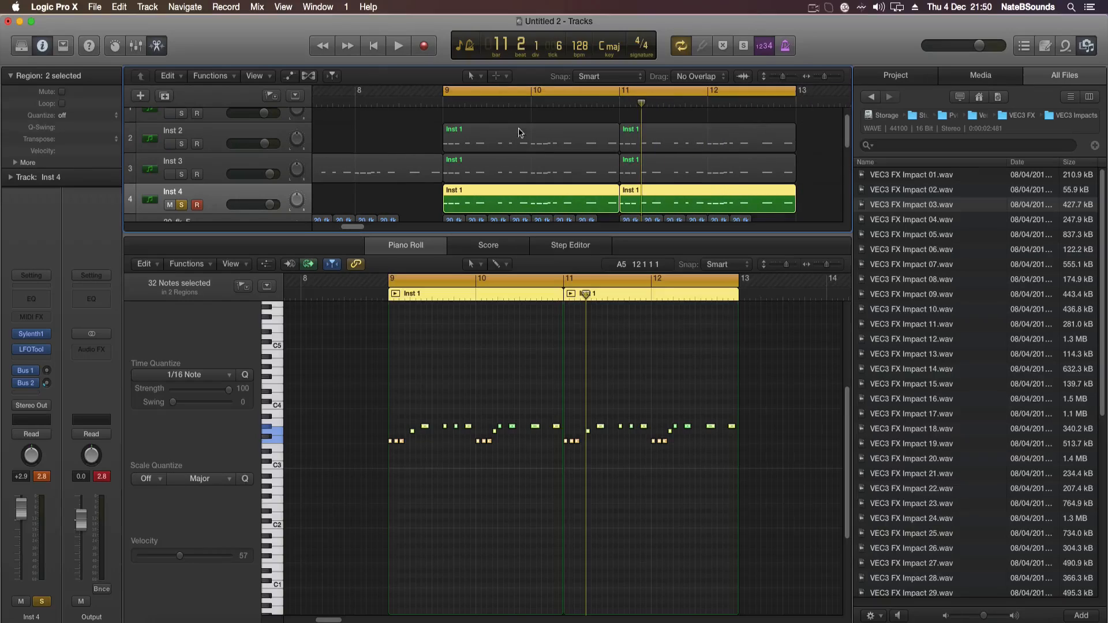
pyautogui.click(181, 204)
pyautogui.click(169, 204)
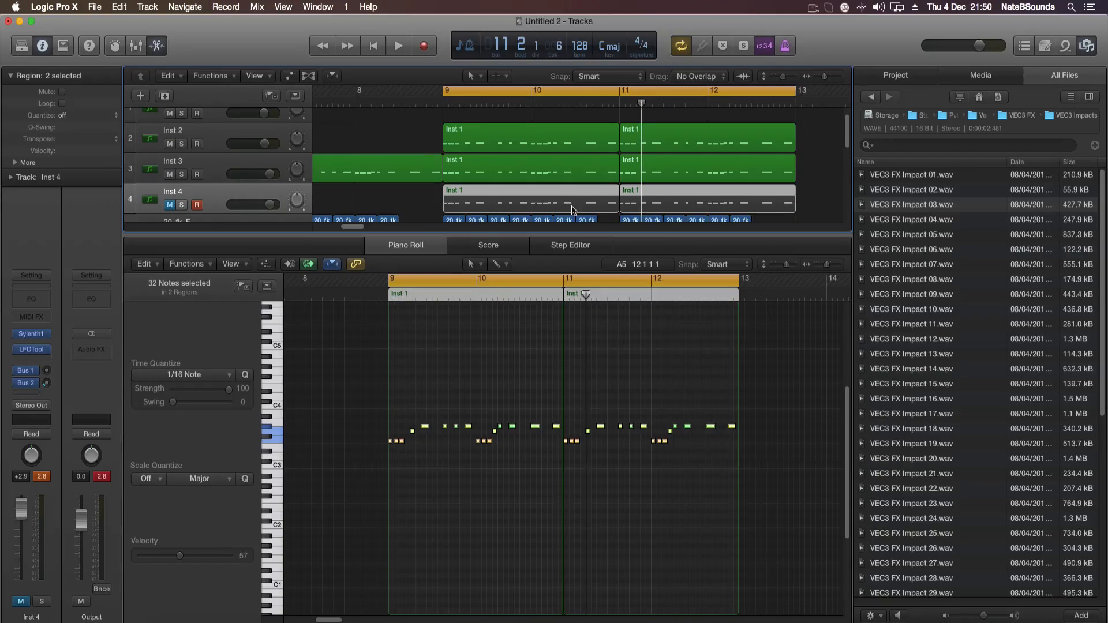
pyautogui.doubleClick(443, 107)
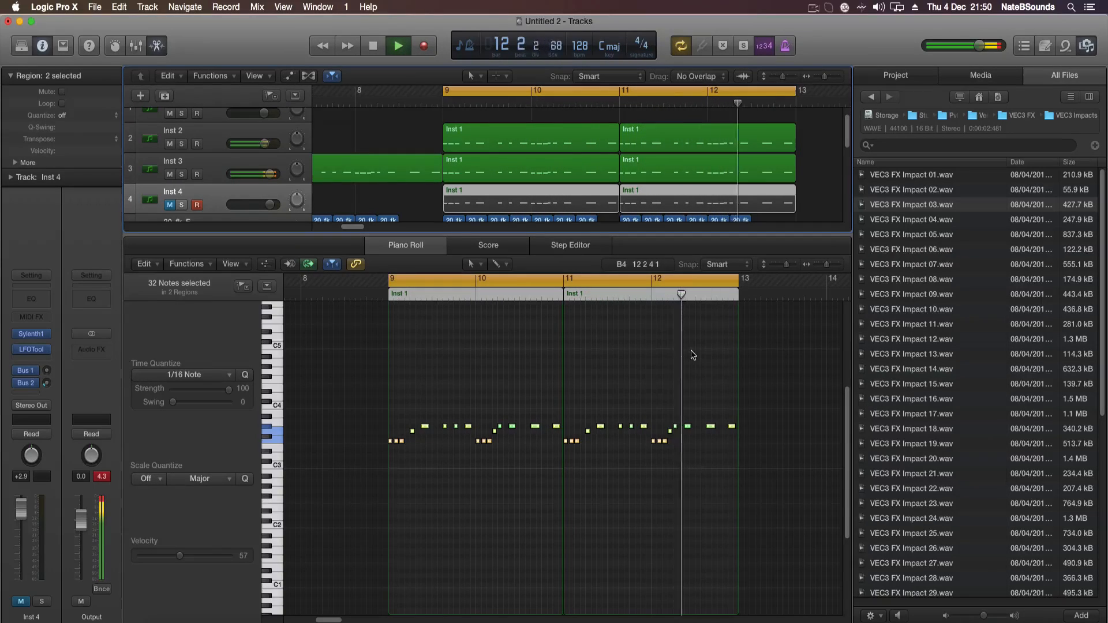
# Stop playback, delete all notes from both Inst 4 regions, and place the playhead at bar 12 beat 3.
pyautogui.press('space')
pyautogui.moveTo(689, 480); pyautogui.dragTo(379, 364)
pyautogui.press('Delete')
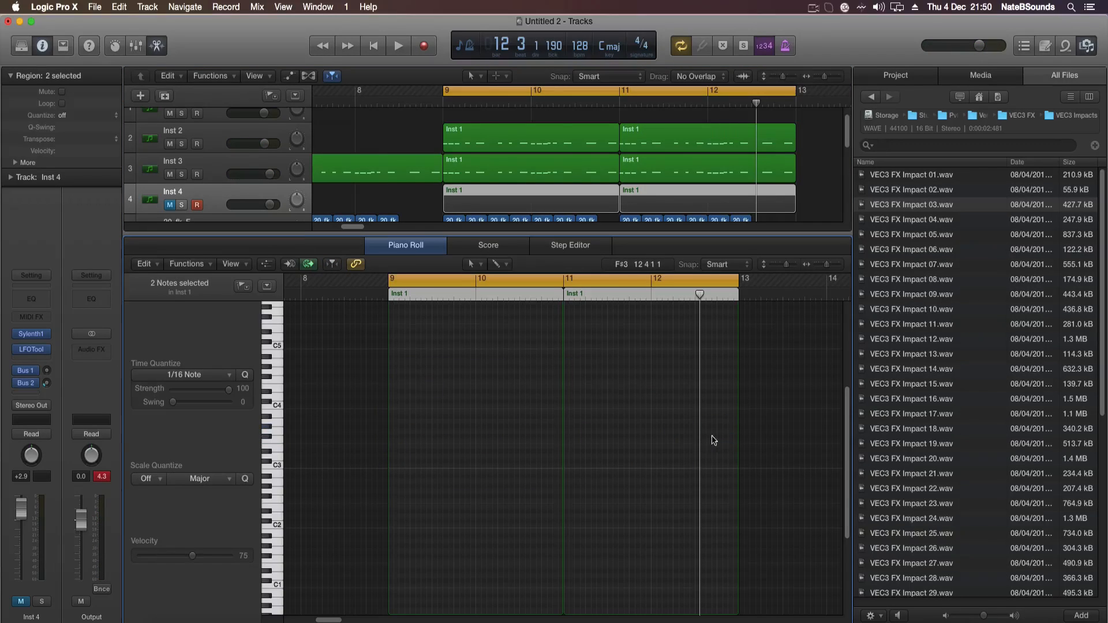
pyautogui.moveTo(700, 295); pyautogui.dragTo(695, 294)
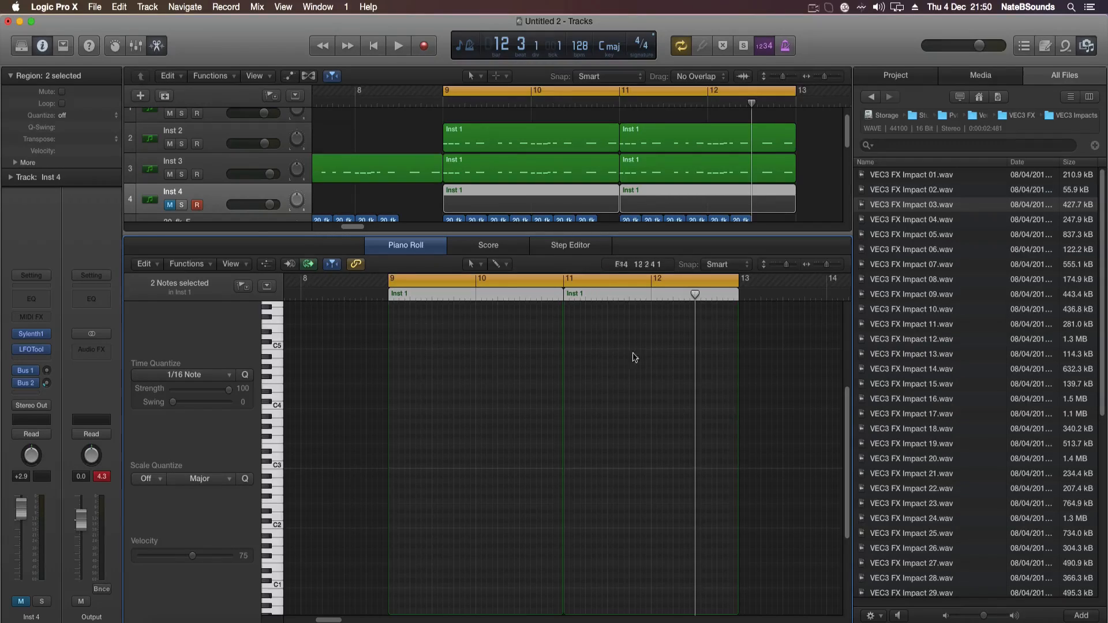
# Unmute Inst 4, set the cycle from bar 12 to bar 13, record a stab chord part there, and play it back.
pyautogui.click(170, 205)
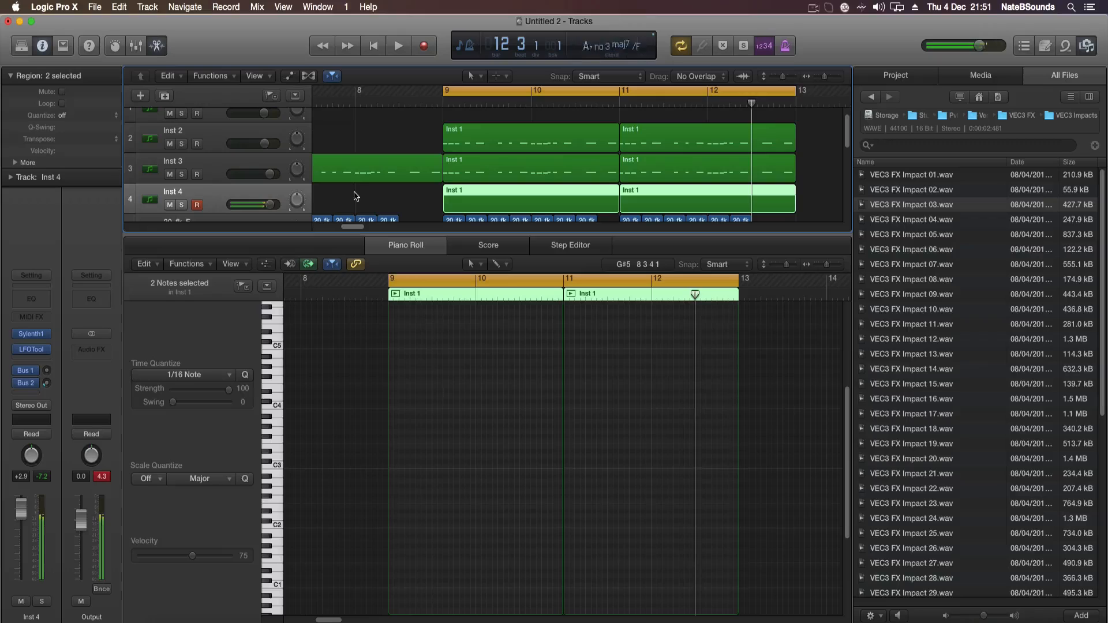
pyautogui.moveTo(656, 282); pyautogui.dragTo(738, 283)
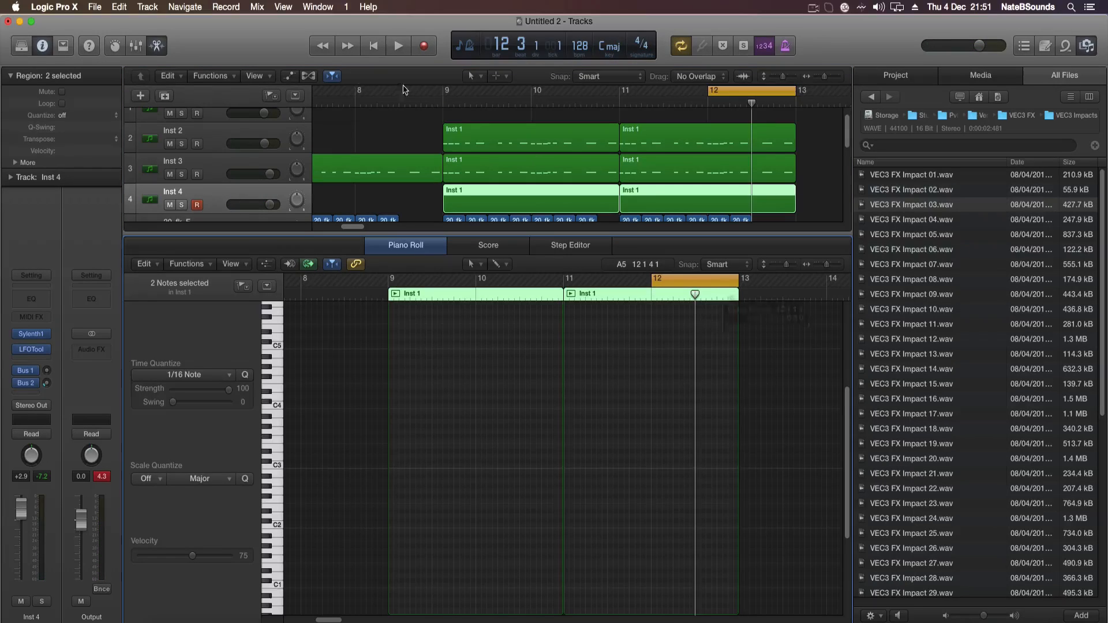
pyautogui.click(419, 52)
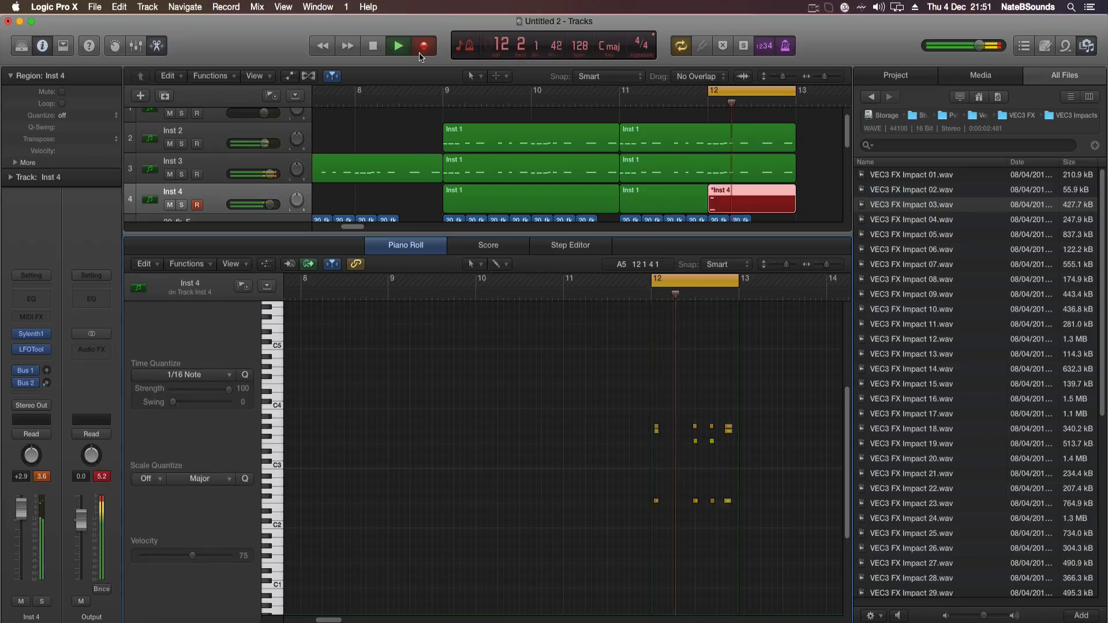
pyautogui.press('space')
pyautogui.press('space')
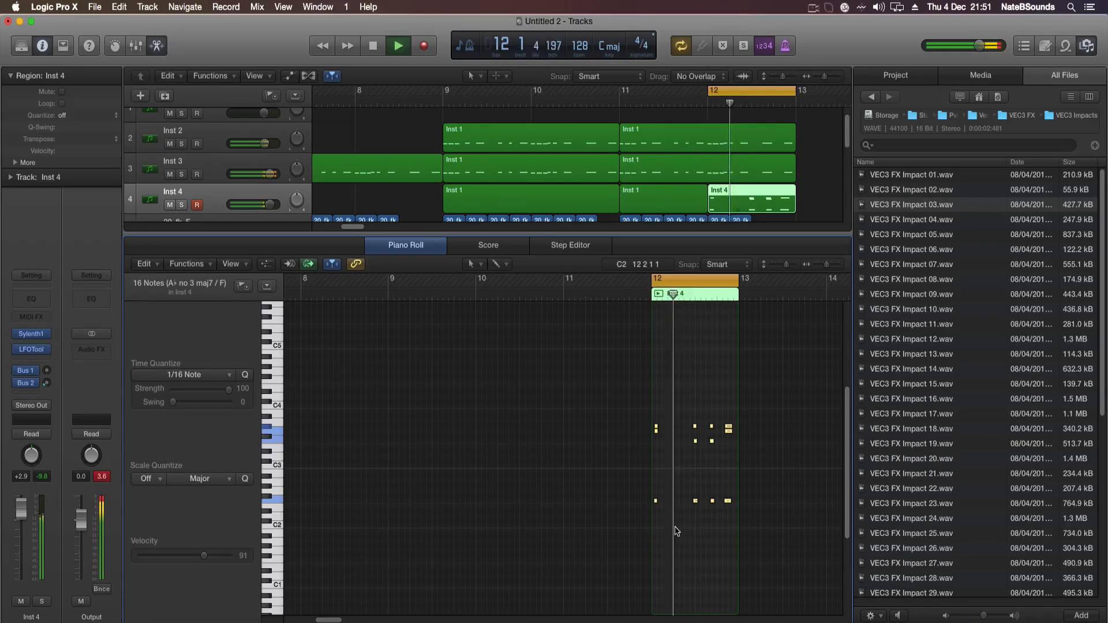
# Stop playback and delete all the notes recorded in the Inst 4 region at bar 12.
pyautogui.press('space')
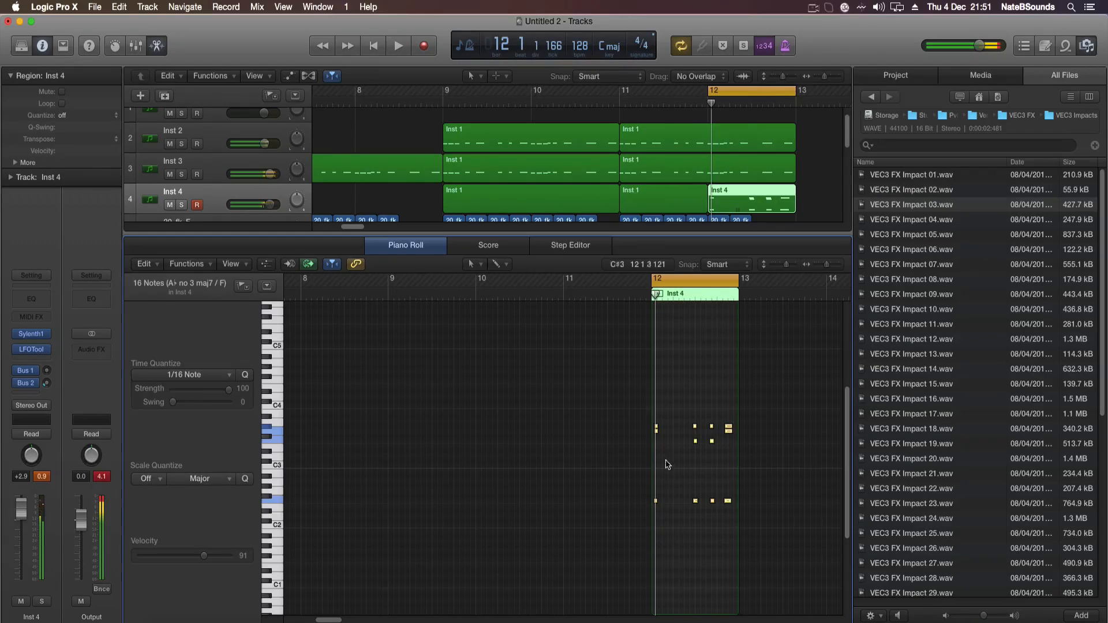
pyautogui.moveTo(646, 540); pyautogui.dragTo(729, 404)
pyautogui.press('Delete')
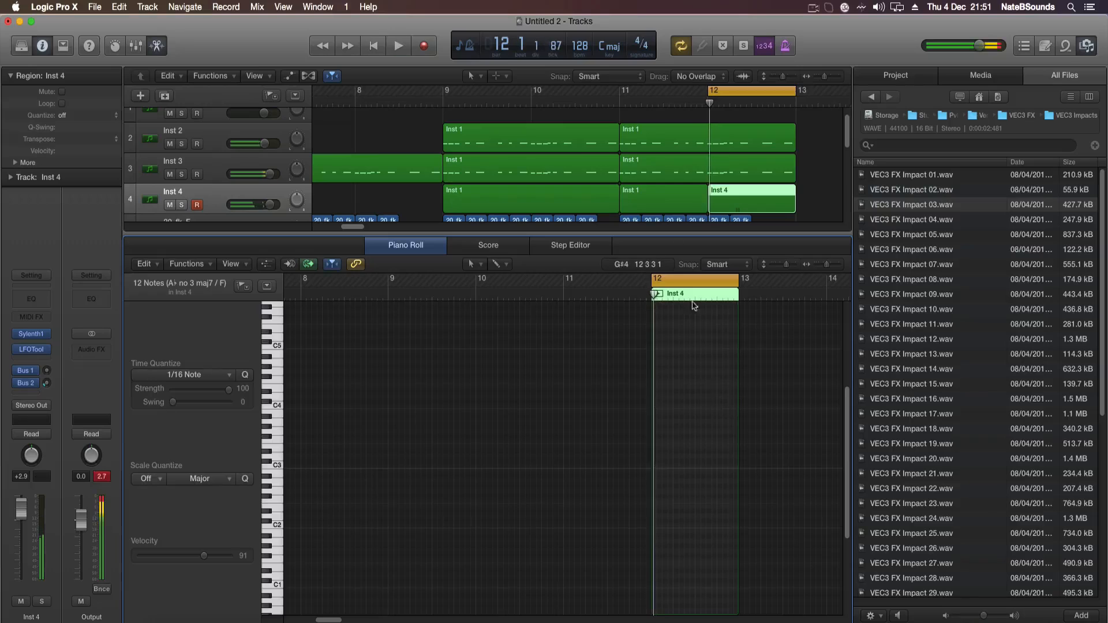
# Record a new stab chord part over bar 12 on Inst 4 and stop playback.
pyautogui.click(421, 49)
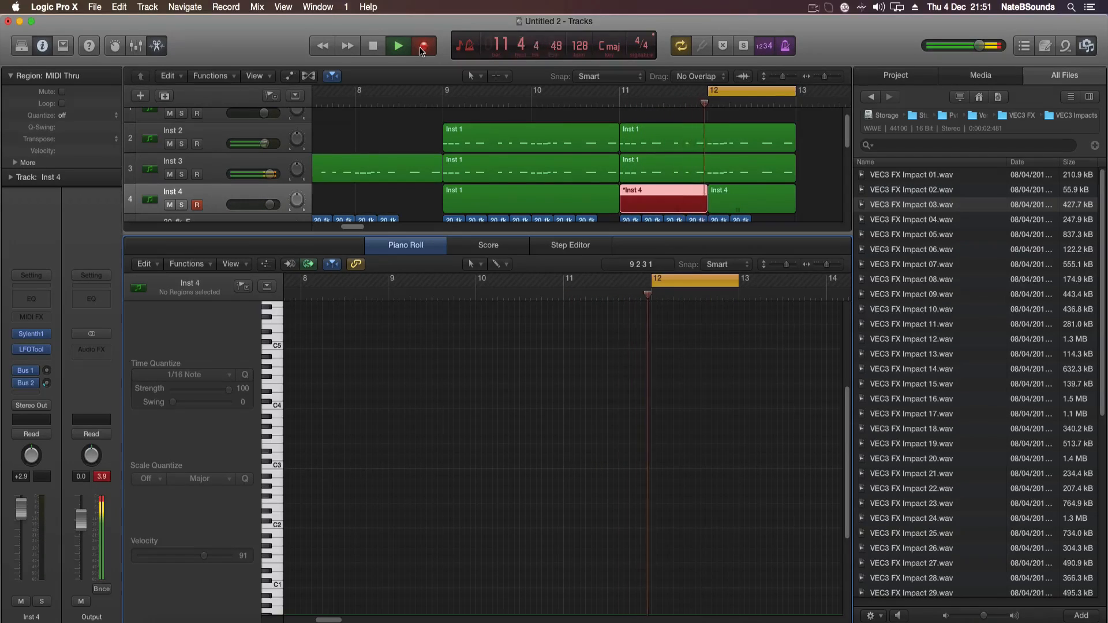
pyautogui.click(423, 51)
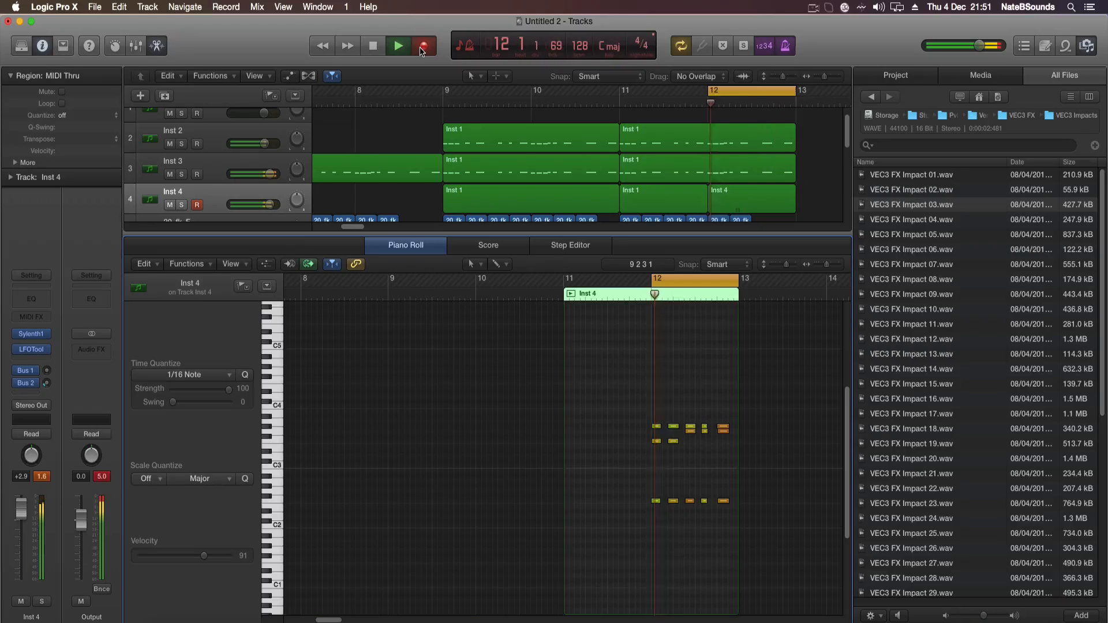
pyautogui.press('space')
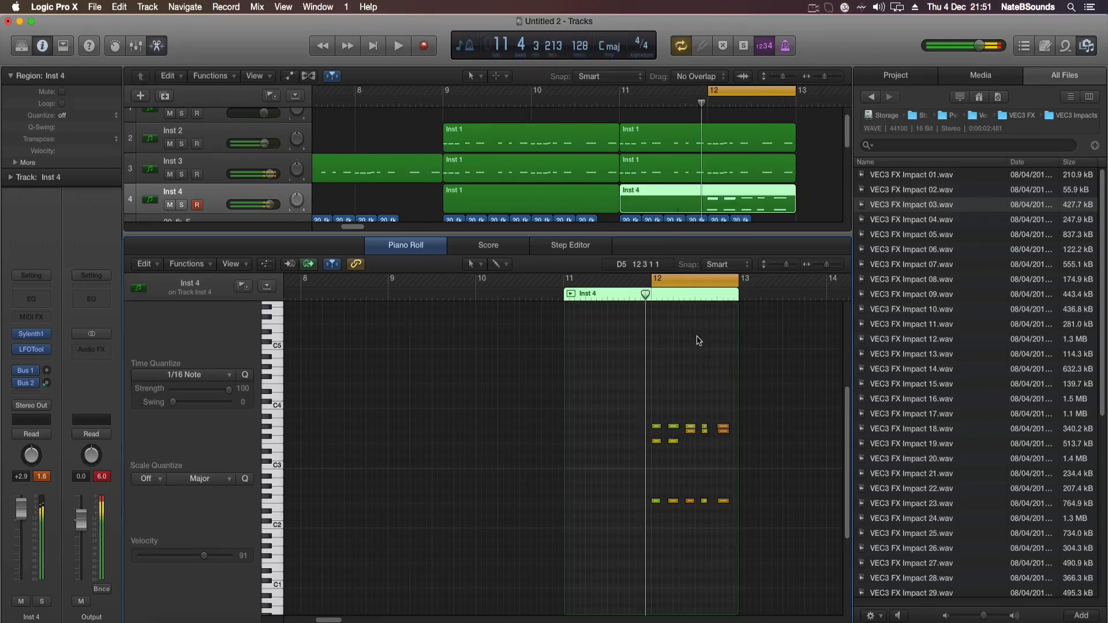
# Shorten the last Inst 2 and Inst 3 regions to end at bar 12, turn off the cycle, and close the Piano Roll.
pyautogui.moveTo(814, 177); pyautogui.dragTo(708, 146)
pyautogui.click(740, 92)
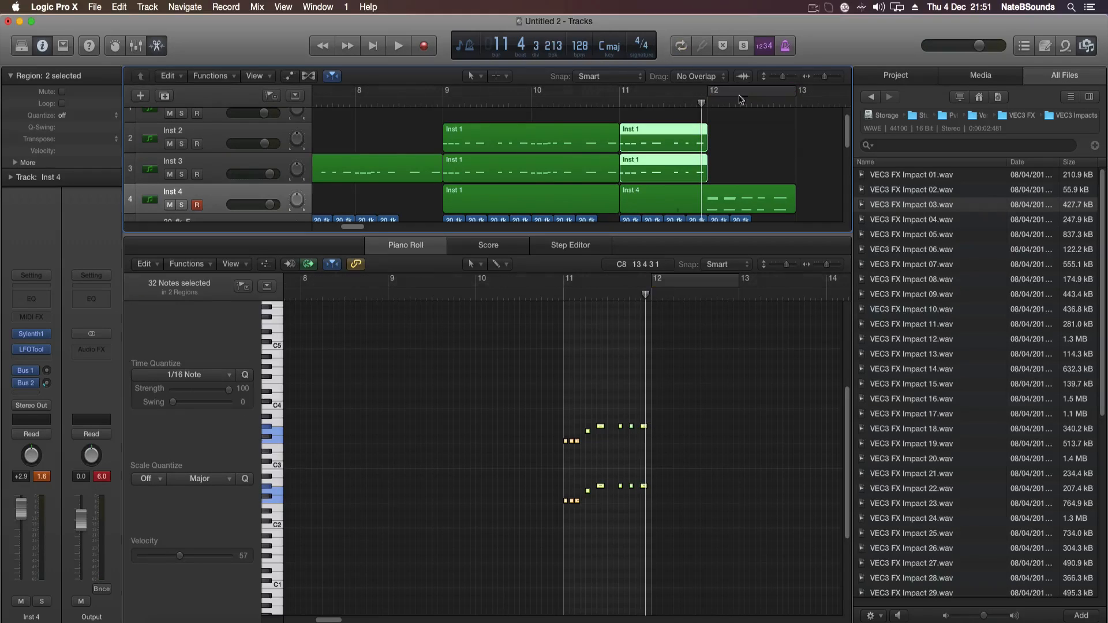
pyautogui.scroll(-3, 690, 168)
pyautogui.click(433, 242)
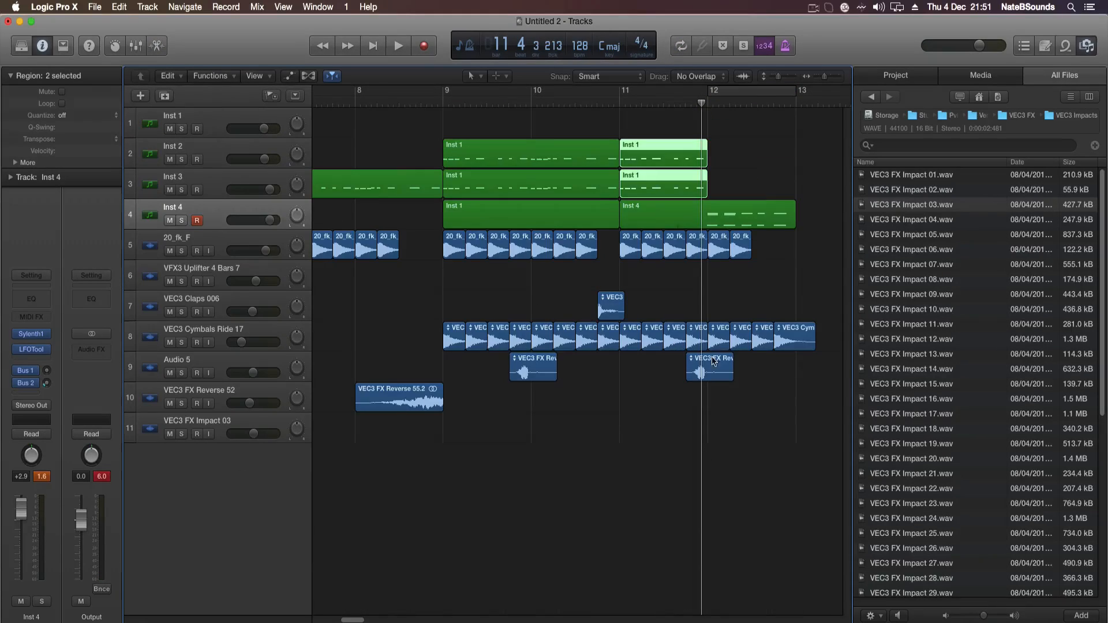
# Delete the 20_fk_F kick and VEC3 Cymbals Ride 17 regions that fall after bar 12.
pyautogui.moveTo(776, 260); pyautogui.dragTo(718, 237)
pyautogui.press('Delete')
pyautogui.moveTo(816, 325); pyautogui.dragTo(731, 341)
pyautogui.press('Delete')
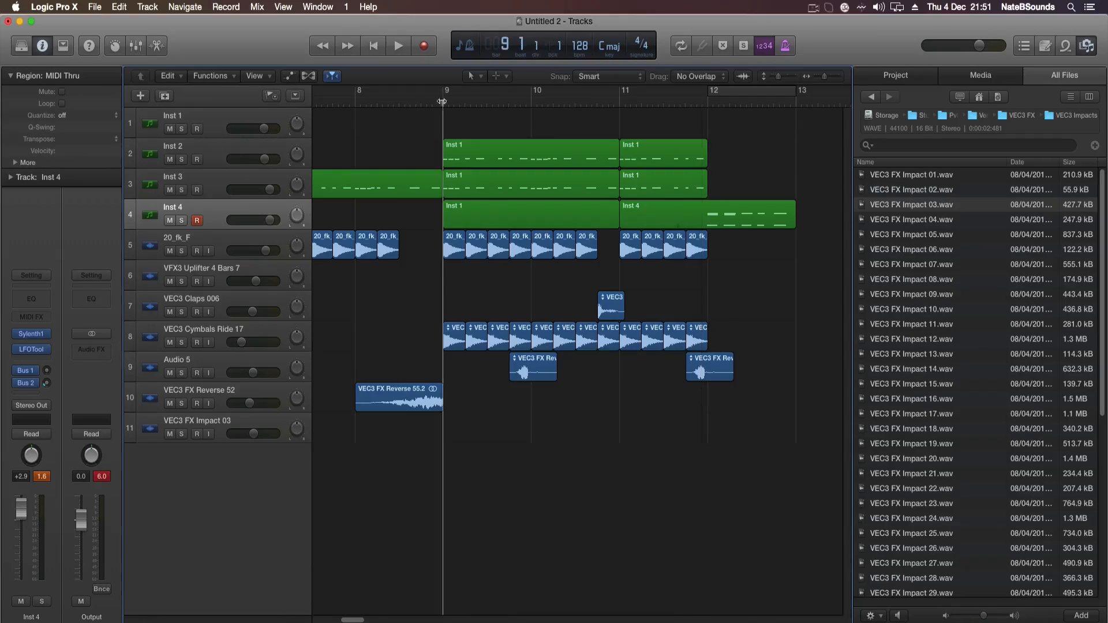
# Loop playback from bar 9 to bar 13 and copy the VEC3 FX Reverse 55.2 region to bar 12 on its track.
pyautogui.doubleClick(442, 101)
pyautogui.moveTo(444, 95); pyautogui.dragTo(800, 98)
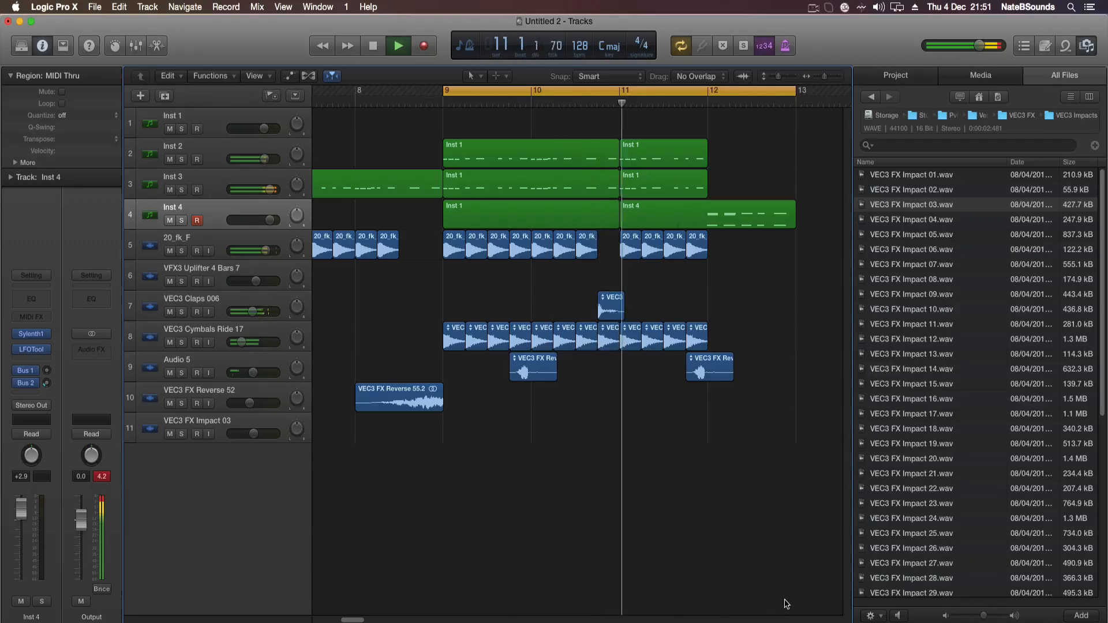
pyautogui.moveTo(390, 402); pyautogui.dragTo(743, 402)
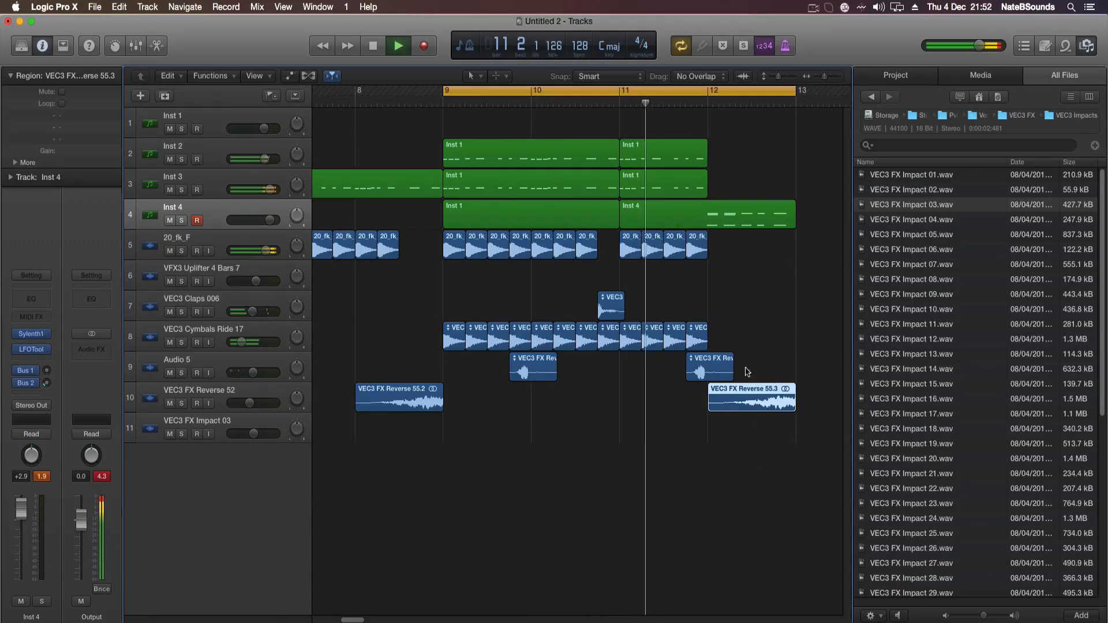
# Trim the start of the Inst 4 region to bar 12 and delete the empty bar 9 region on the Inst 4 track.
pyautogui.doubleClick(741, 223)
pyautogui.press('space')
pyautogui.moveTo(565, 316); pyautogui.dragTo(652, 325)
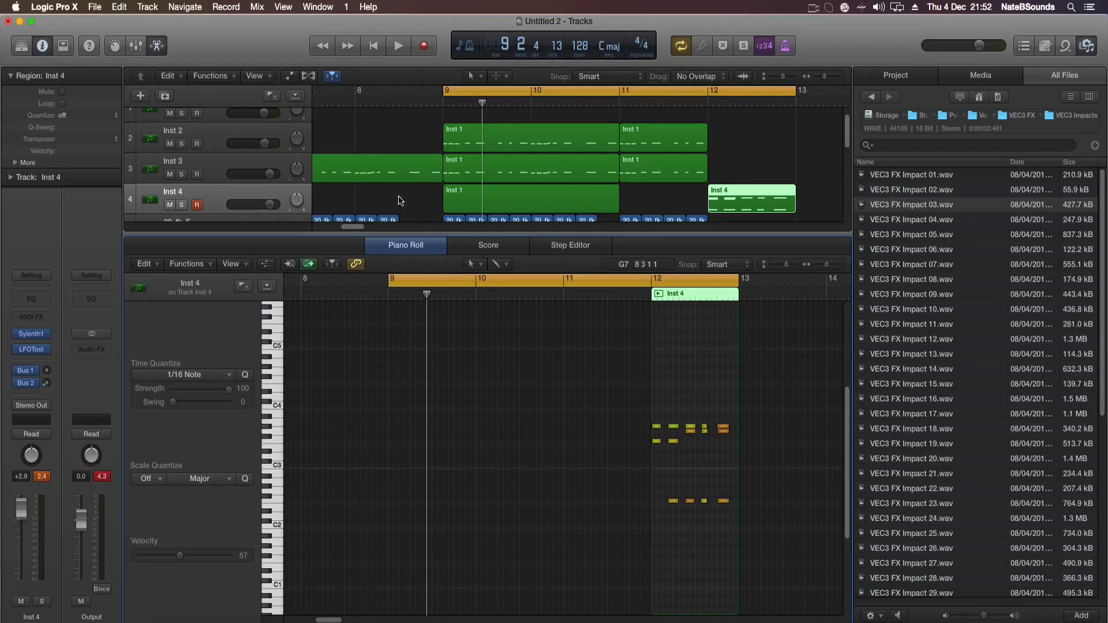
pyautogui.click(459, 205)
pyautogui.press('Delete')
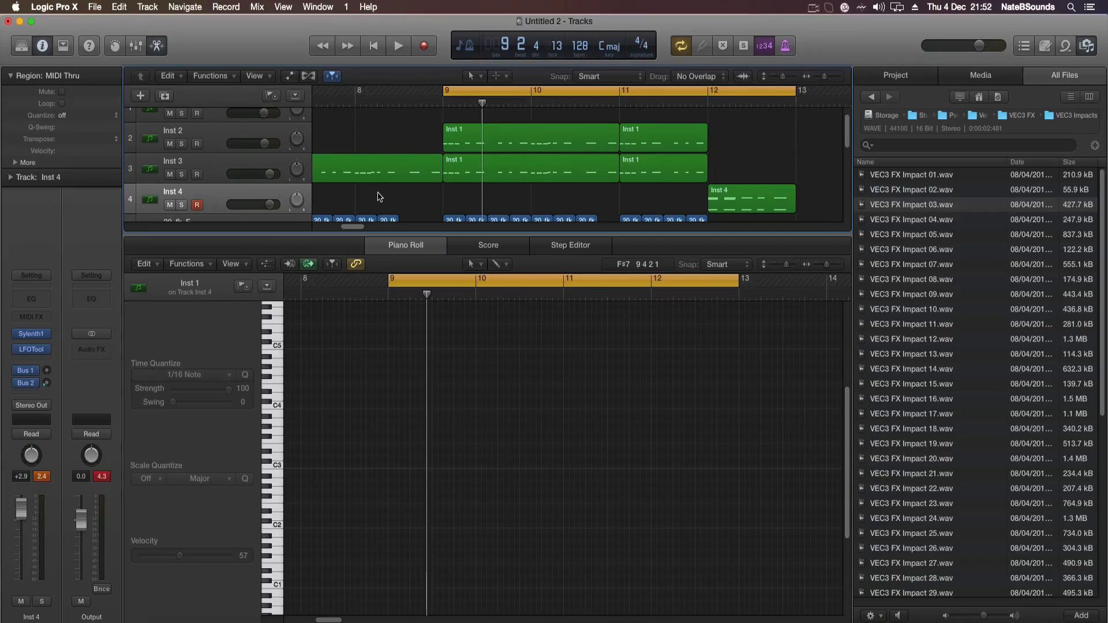
# Set the cycle from bar 12 to bar 13 and insert the stereo Sugar Bytes Effectrix plug-in on Inst 4.
pyautogui.moveTo(715, 91); pyautogui.dragTo(790, 94)
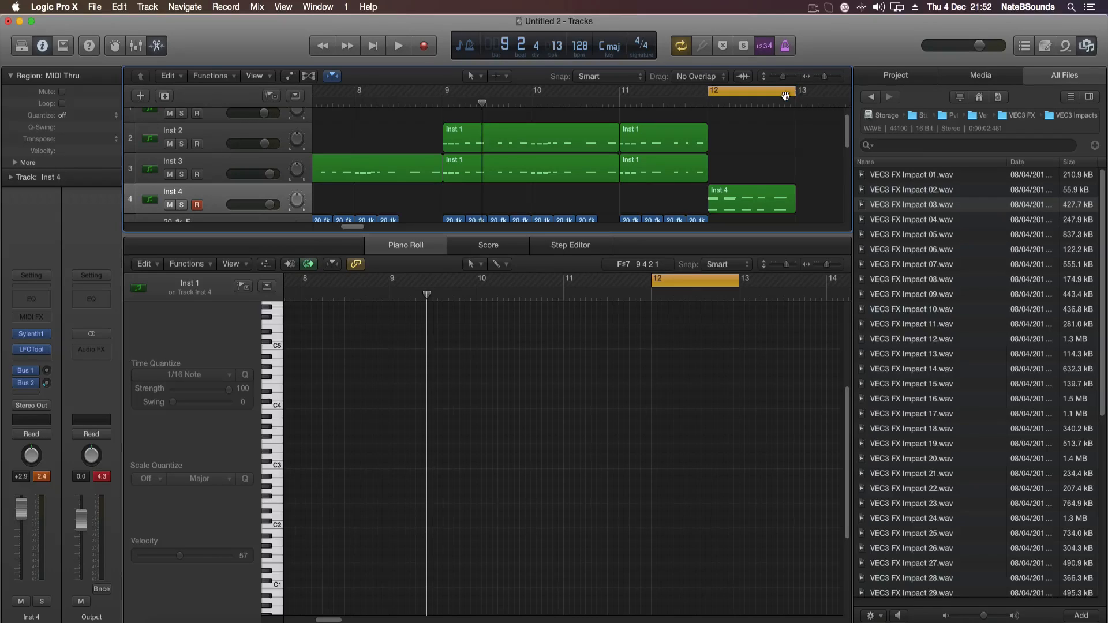
pyautogui.click(722, 206)
pyautogui.click(46, 359)
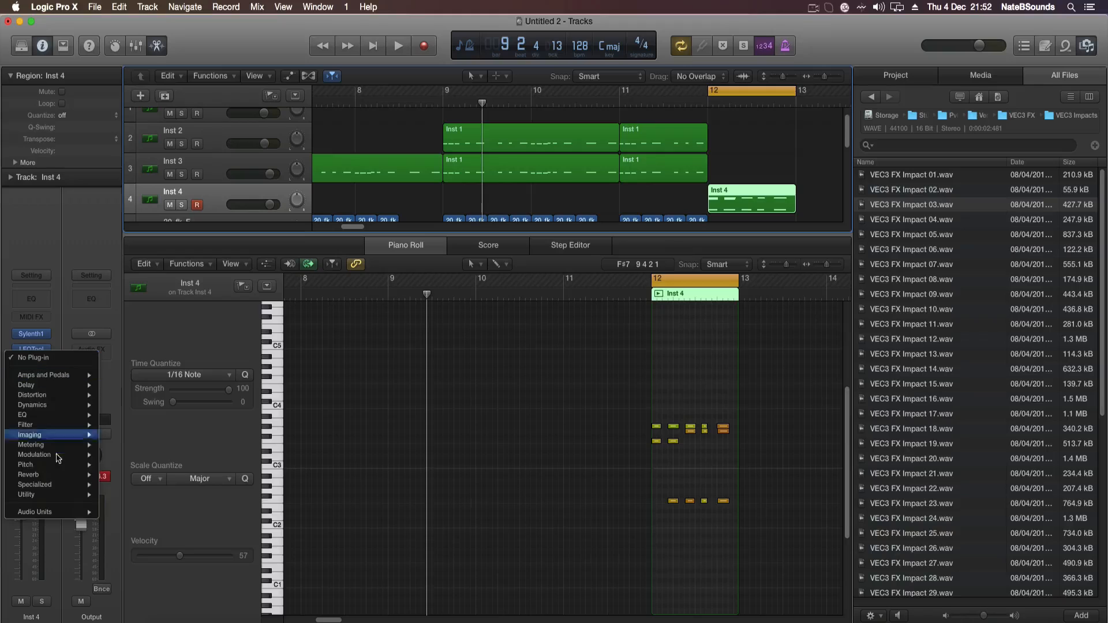
pyautogui.moveTo(66, 512)
pyautogui.moveTo(148, 544)
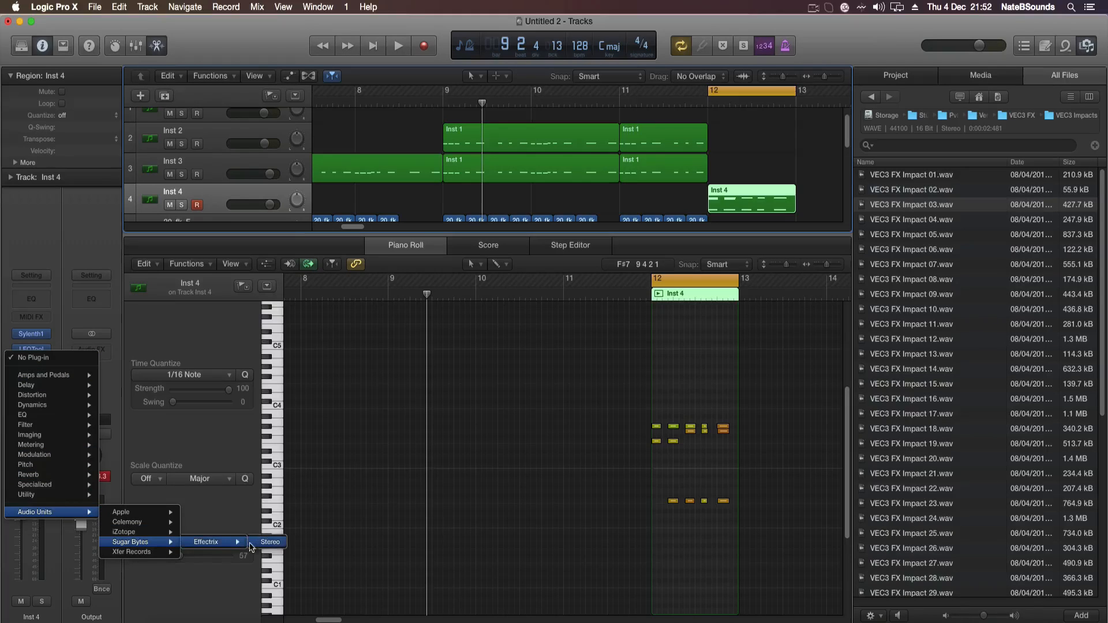
pyautogui.click(265, 542)
pyautogui.moveTo(321, 85); pyautogui.dragTo(536, 296)
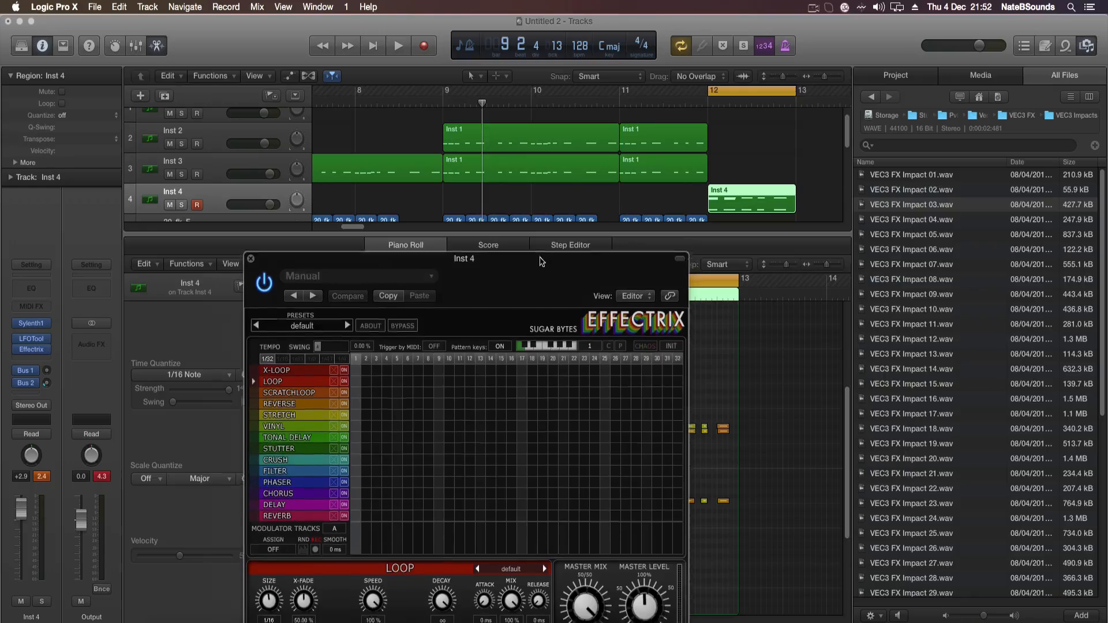
# Paint the Vinyl effect across steps 29 to 32 in Effectrix, then play from bar 9 with the cycle off and close the plug-in.
pyautogui.moveTo(638, 374); pyautogui.dragTo(670, 375)
pyautogui.click(287, 372)
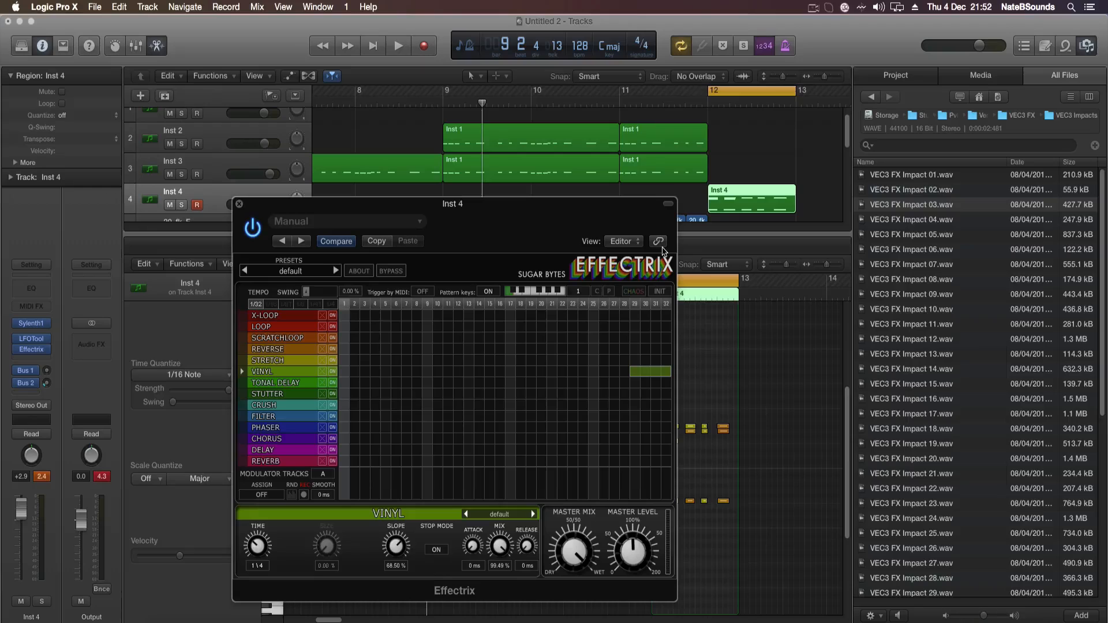
pyautogui.click(729, 92)
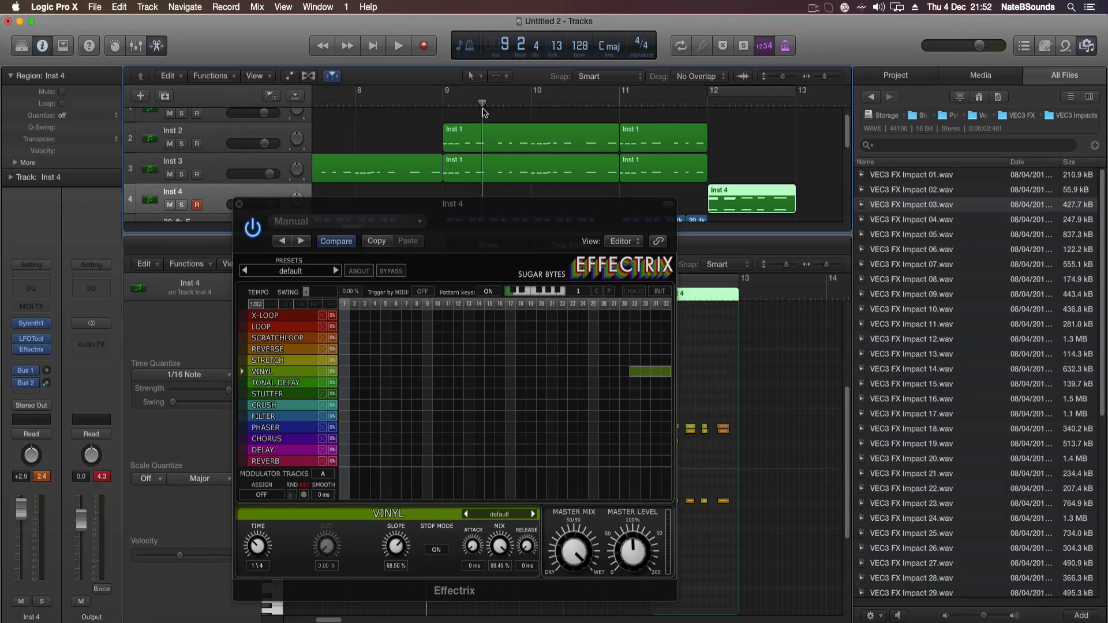
pyautogui.click(444, 105)
pyautogui.press('space')
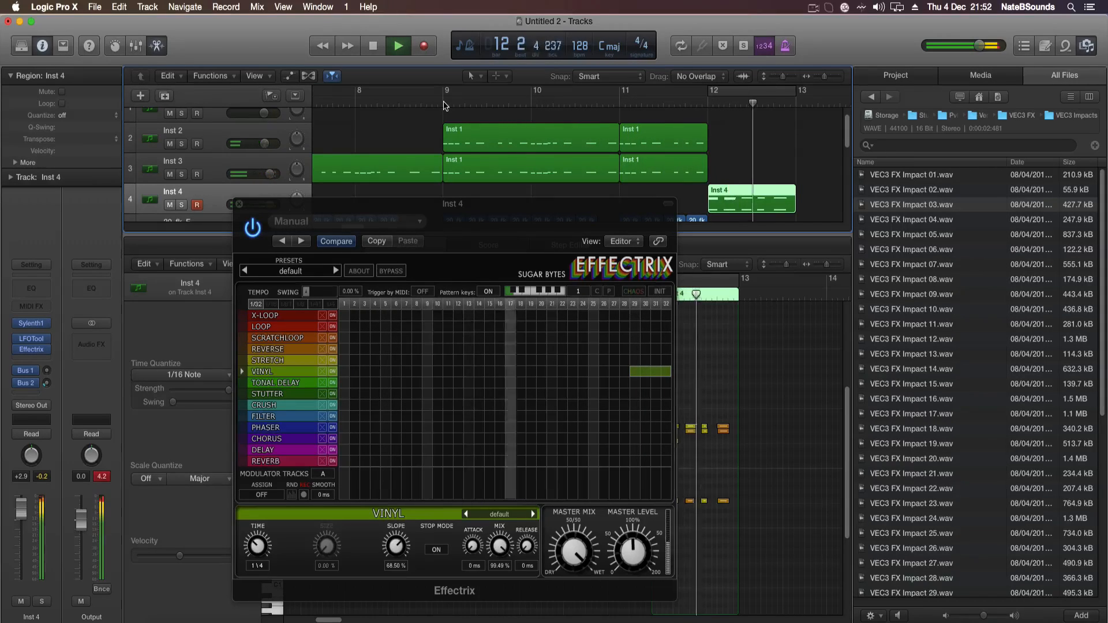
pyautogui.press('space')
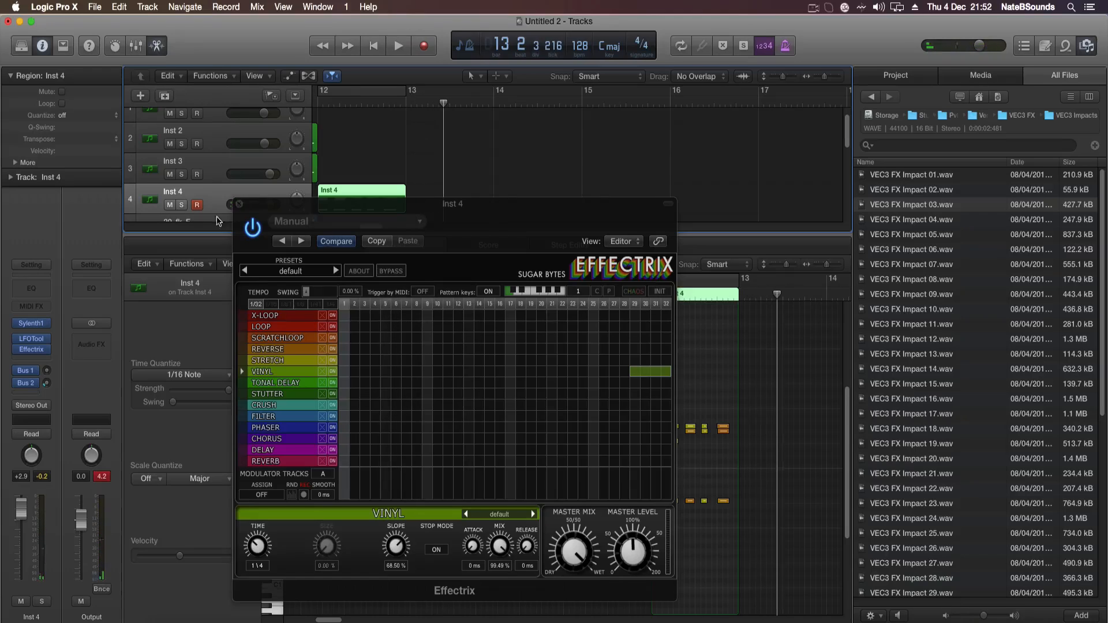
pyautogui.click(239, 203)
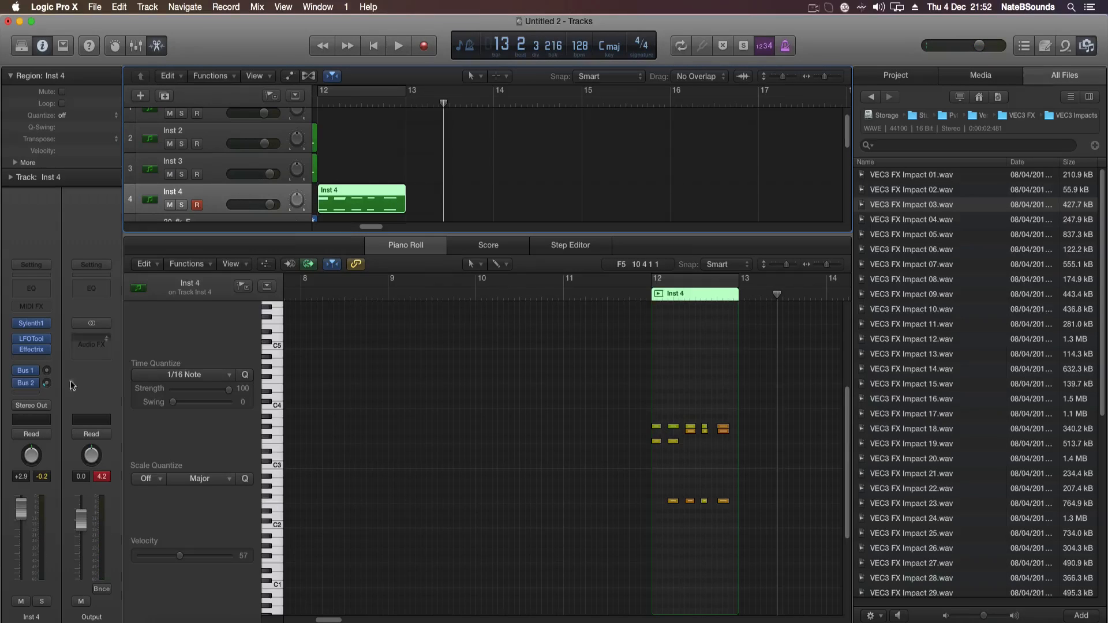
# Reopen Effectrix on Inst 4, extend the Vinyl effect to cover steps 25 to 32, and play bar 12.
pyautogui.click(32, 350)
pyautogui.moveTo(593, 372); pyautogui.dragTo(664, 375)
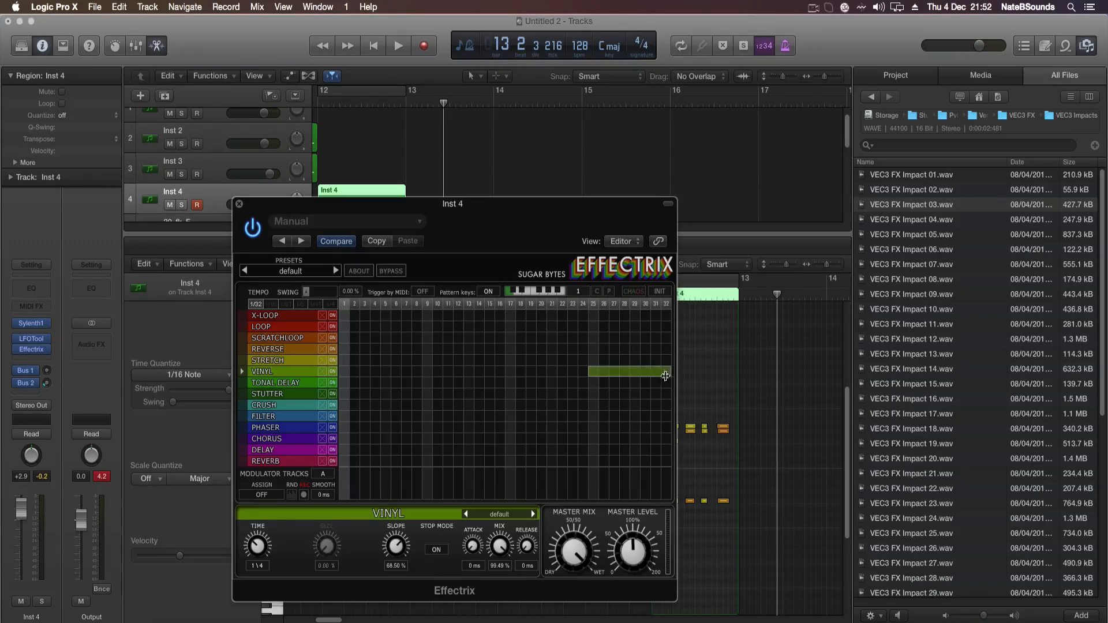
pyautogui.moveTo(449, 201); pyautogui.dragTo(453, 265)
pyautogui.doubleClick(321, 104)
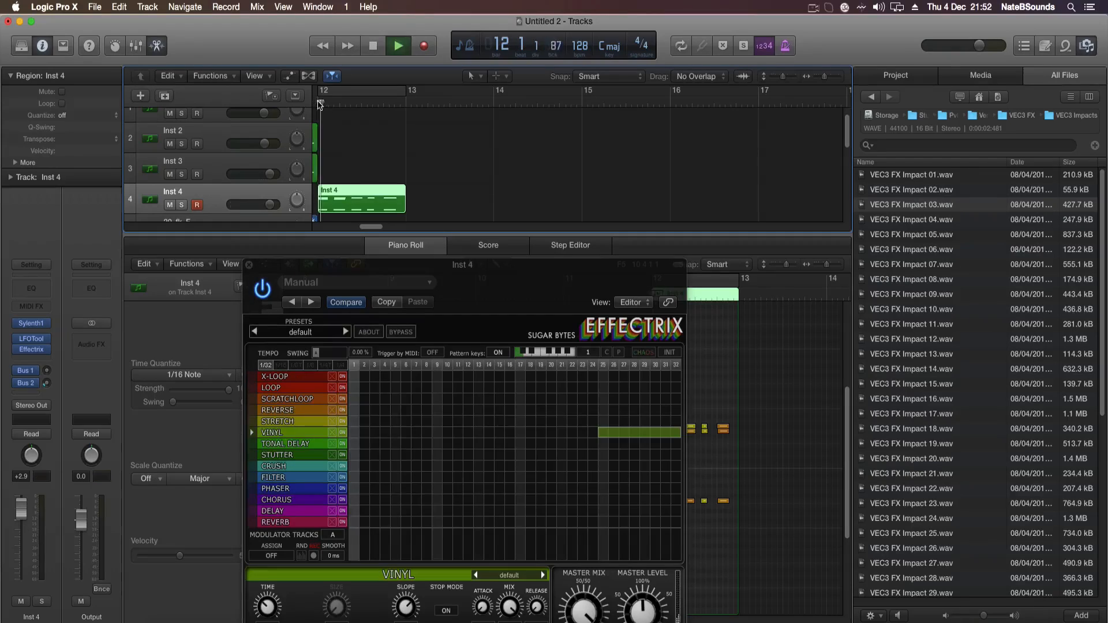
pyautogui.press('space')
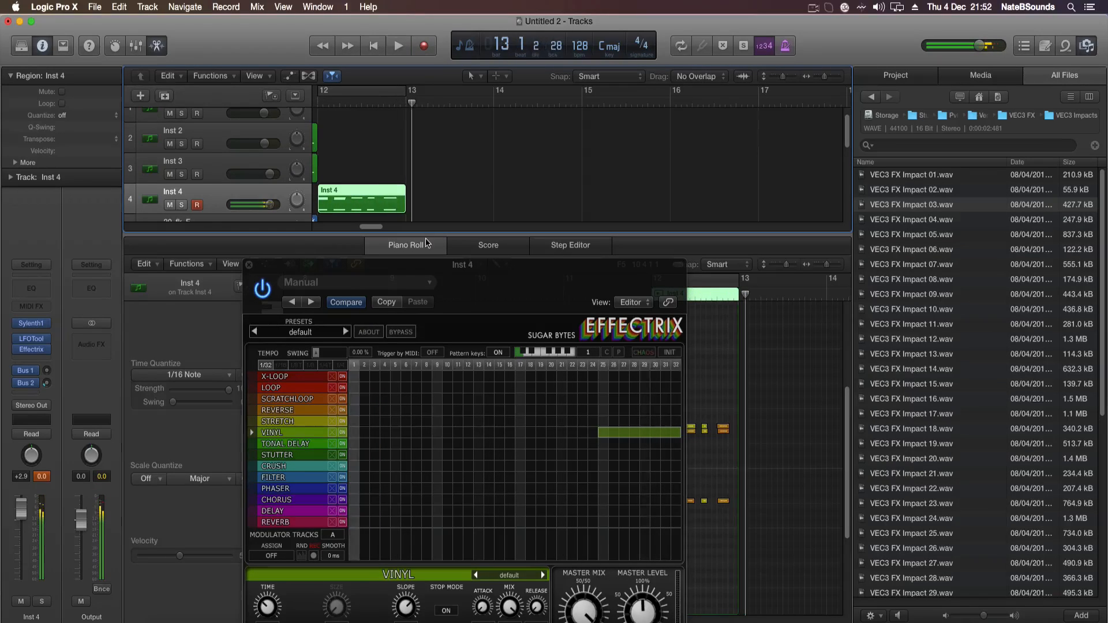
# Hide the plug-in window, turn the bar 12 to 13 cycle back on, and play the loop.
pyautogui.press('v')
pyautogui.click(336, 98)
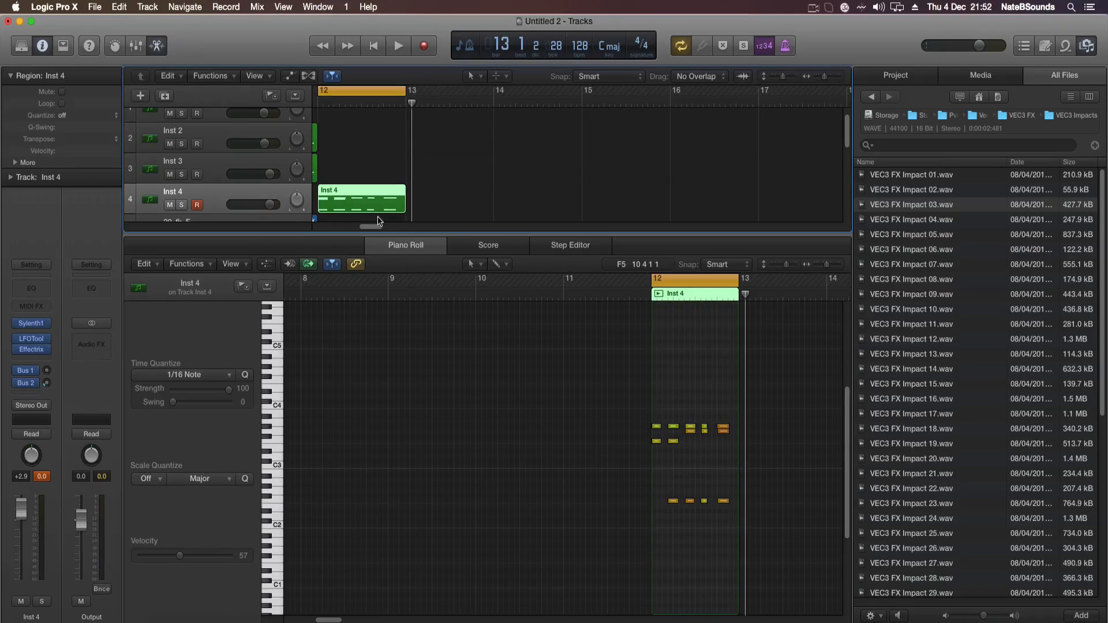
pyautogui.press('space')
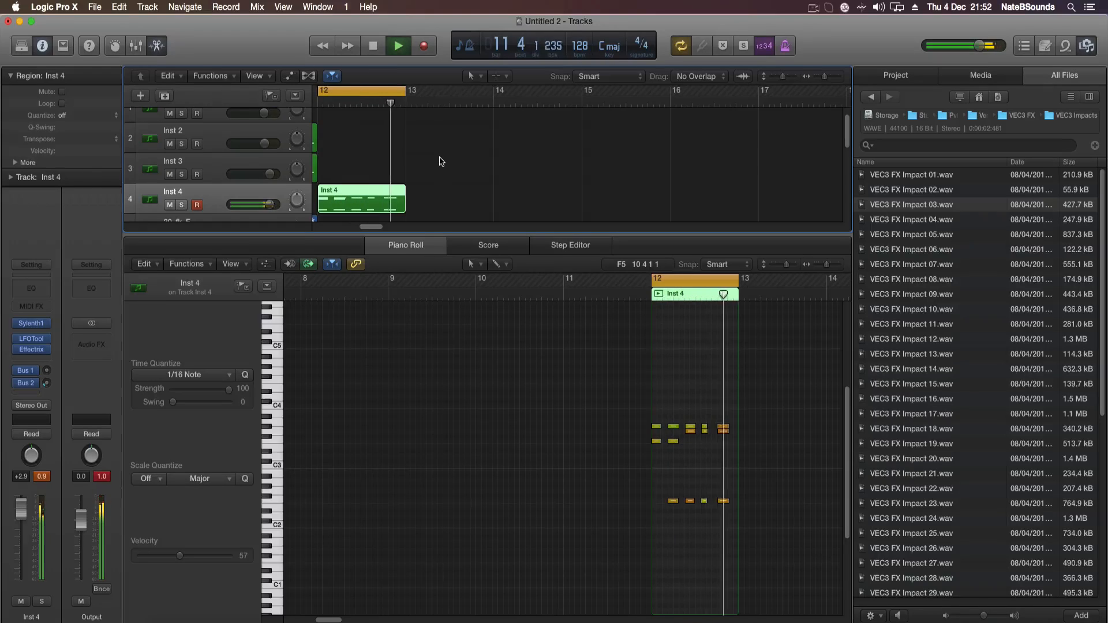
pyautogui.press('space')
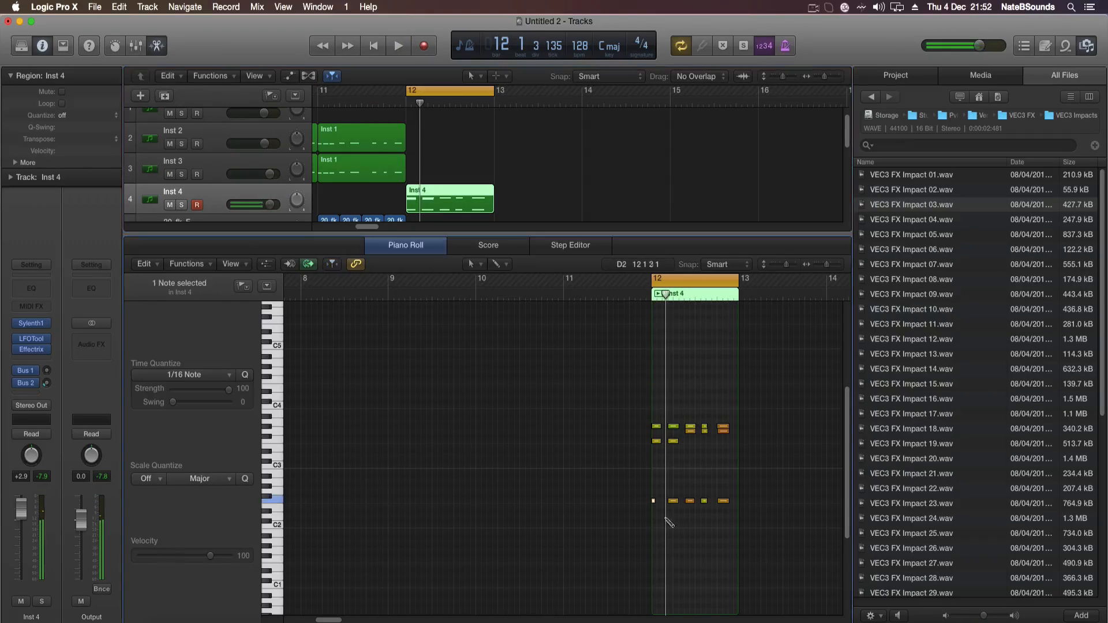
# Add an F2 note at the start of bar 12 in Inst 4 with length 0 0 2 0, and play the loop.
pyautogui.click(654, 502)
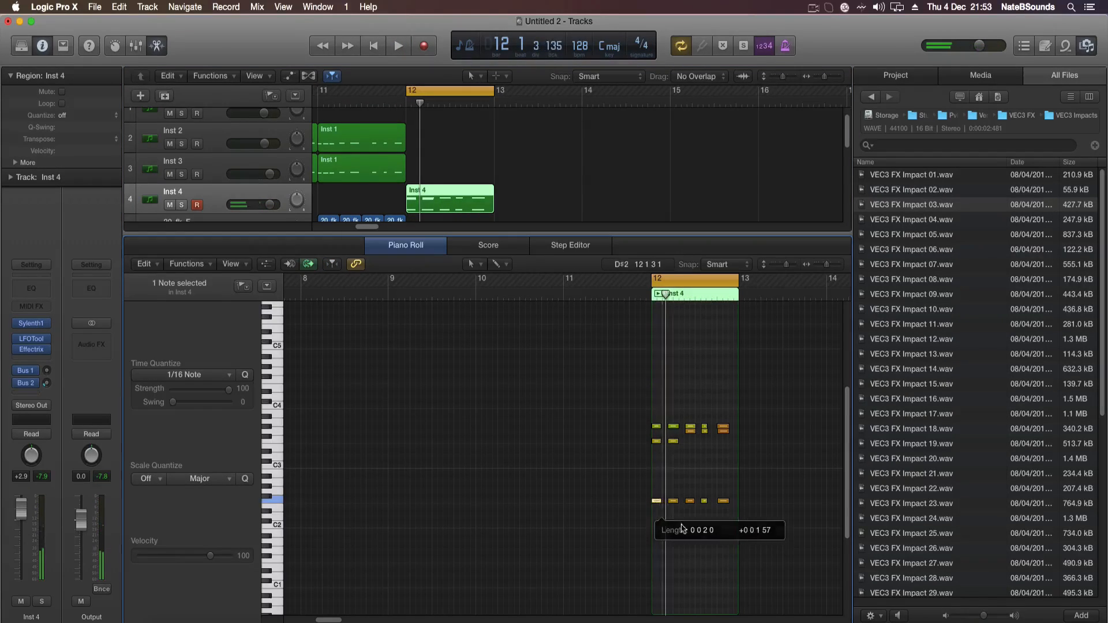
pyautogui.press('space')
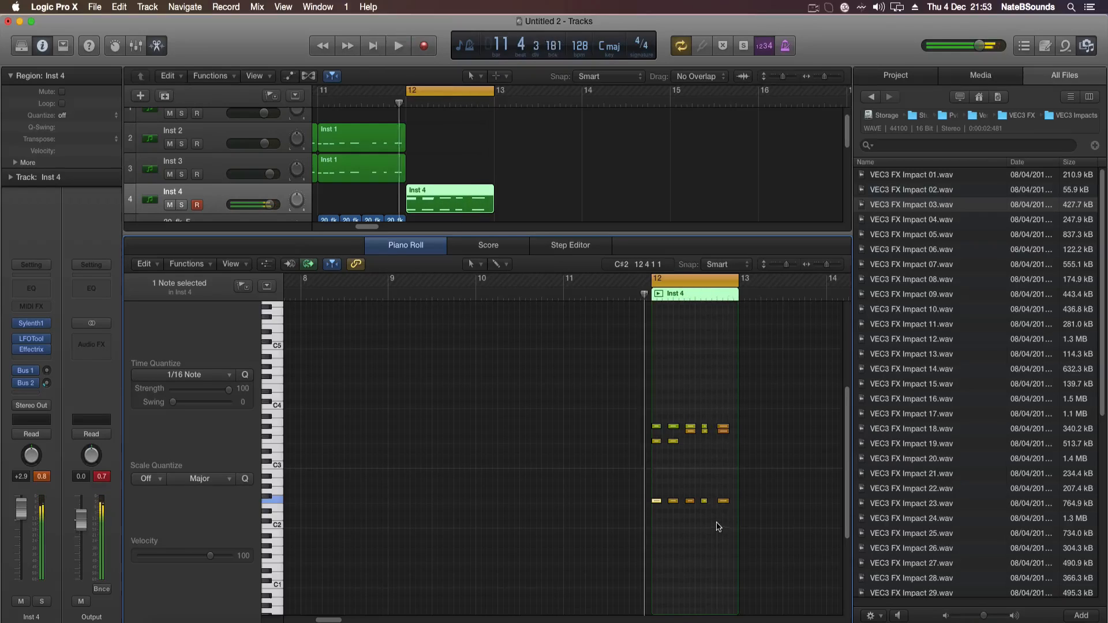
pyautogui.press('space')
# Try the last three low notes of the Inst 4 region two semitones higher at G2, playing the part from bar 11.
pyautogui.moveTo(731, 511); pyautogui.dragTo(689, 499)
pyautogui.moveTo(690, 503)
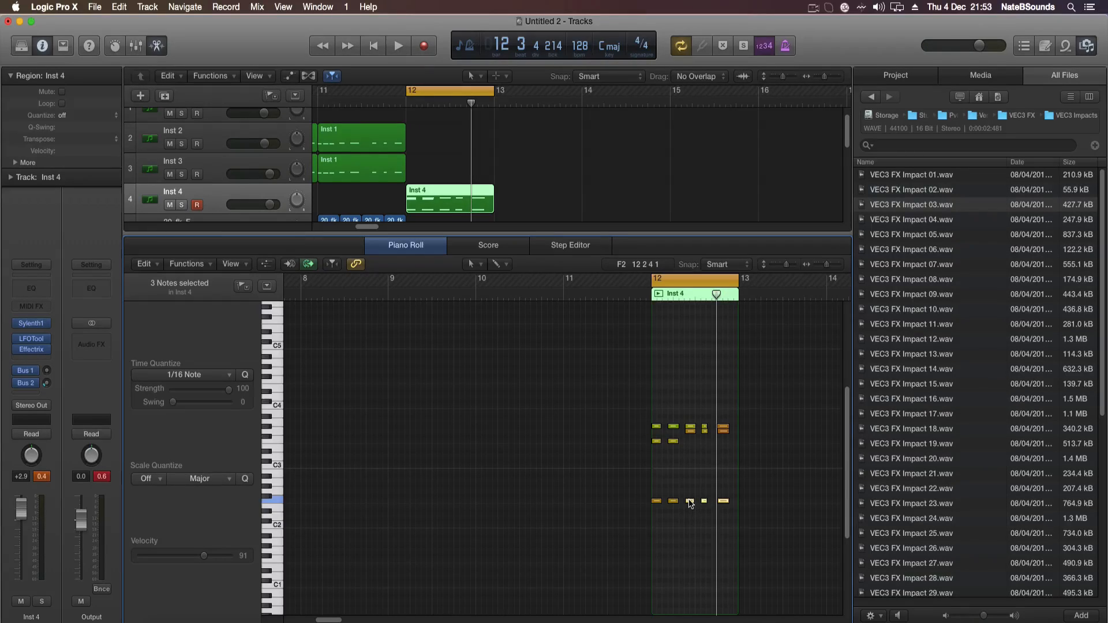
pyautogui.moveTo(690, 503); pyautogui.dragTo(692, 491)
pyautogui.press('space')
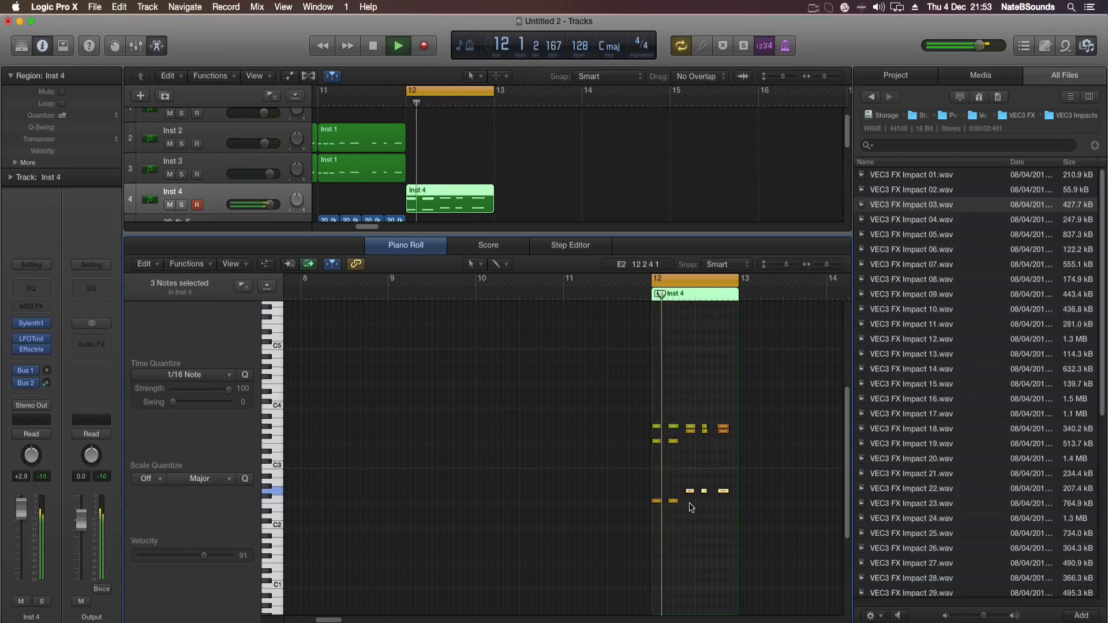
pyautogui.press('space')
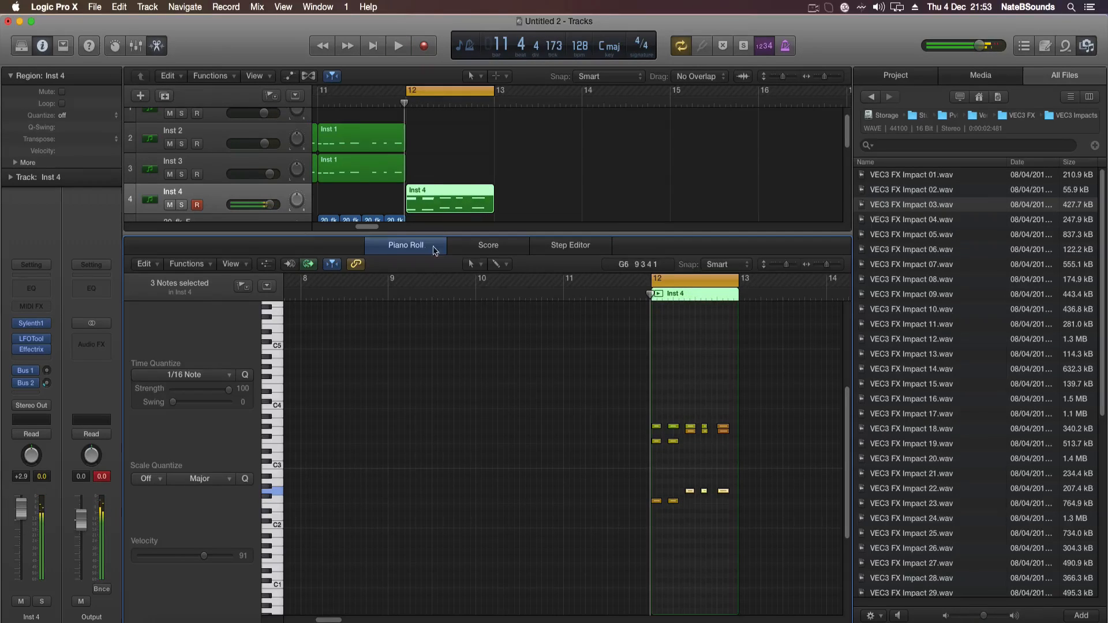
pyautogui.click(318, 107)
pyautogui.press('space')
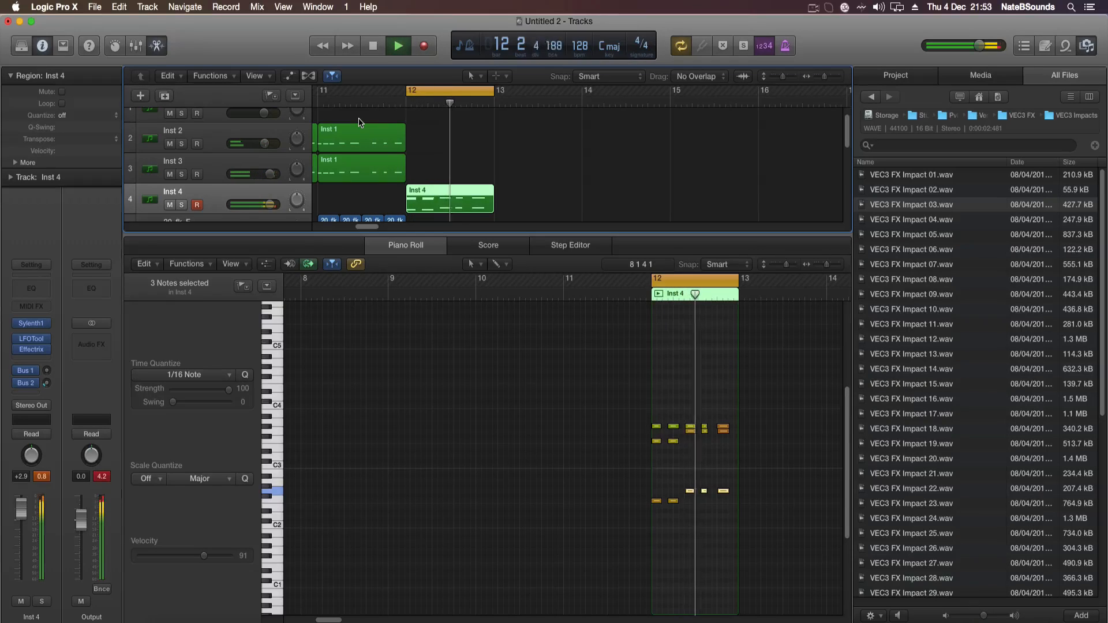
# Transpose the three selected low Inst 4 notes down two semitones to F2 and stop playback.
pyautogui.hotkey('alt', 'Down')
pyautogui.hotkey('alt', 'Down')
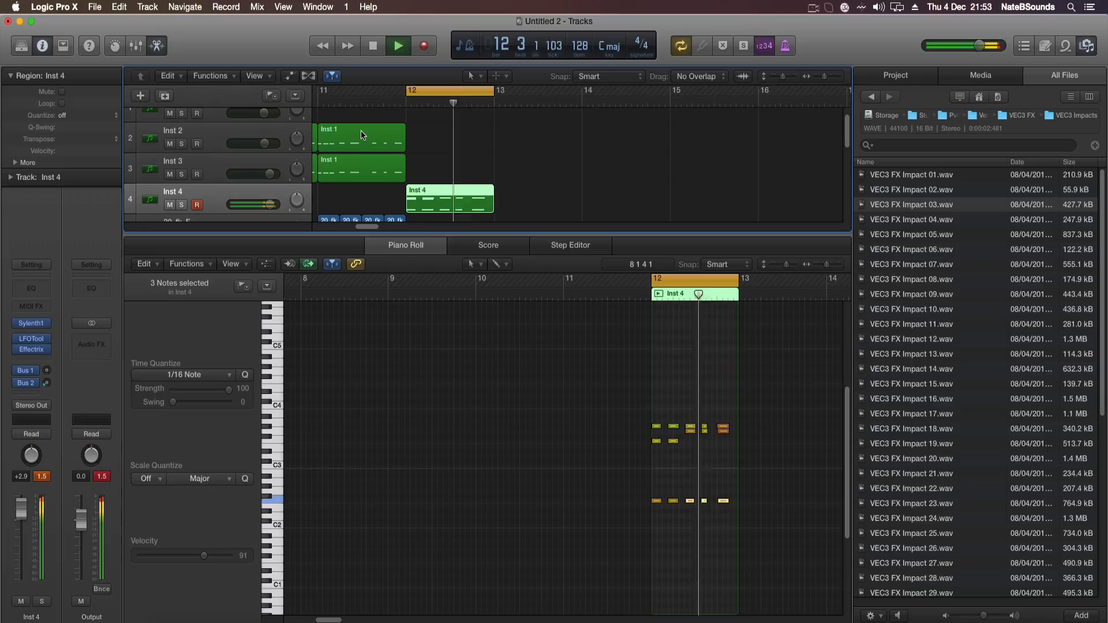
pyautogui.press('space')
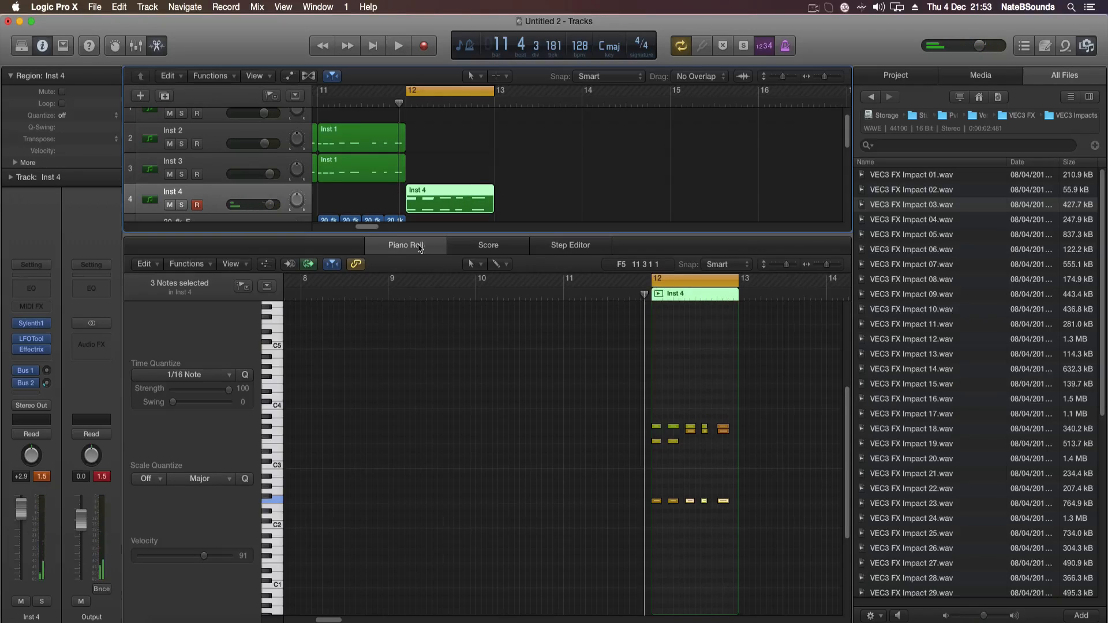
# Copy all the regions from bars 9 to 12 so that the duplicated section starts at bar 13.
pyautogui.press('e')
pyautogui.moveTo(826, 77); pyautogui.dragTo(819, 77)
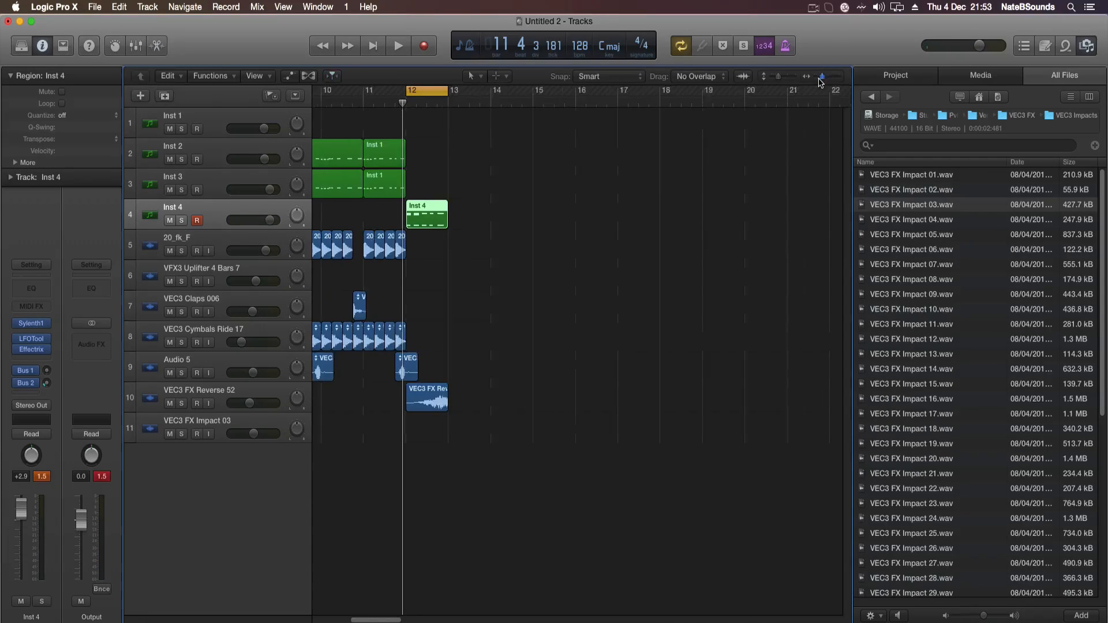
pyautogui.hscroll(-5, 416, 551)
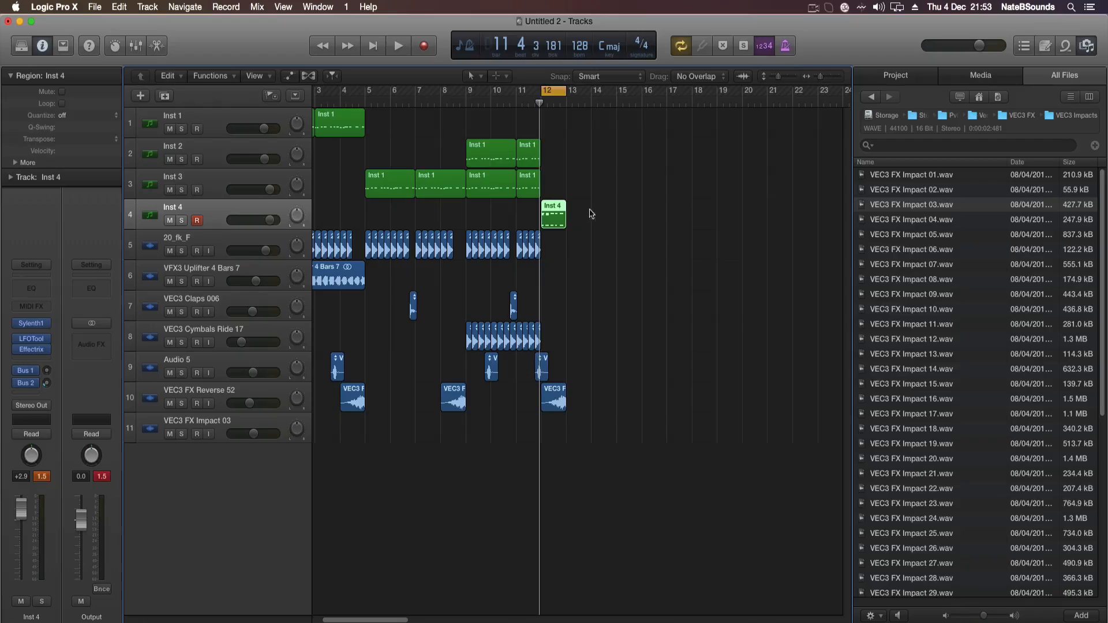
pyautogui.moveTo(478, 128); pyautogui.dragTo(584, 424)
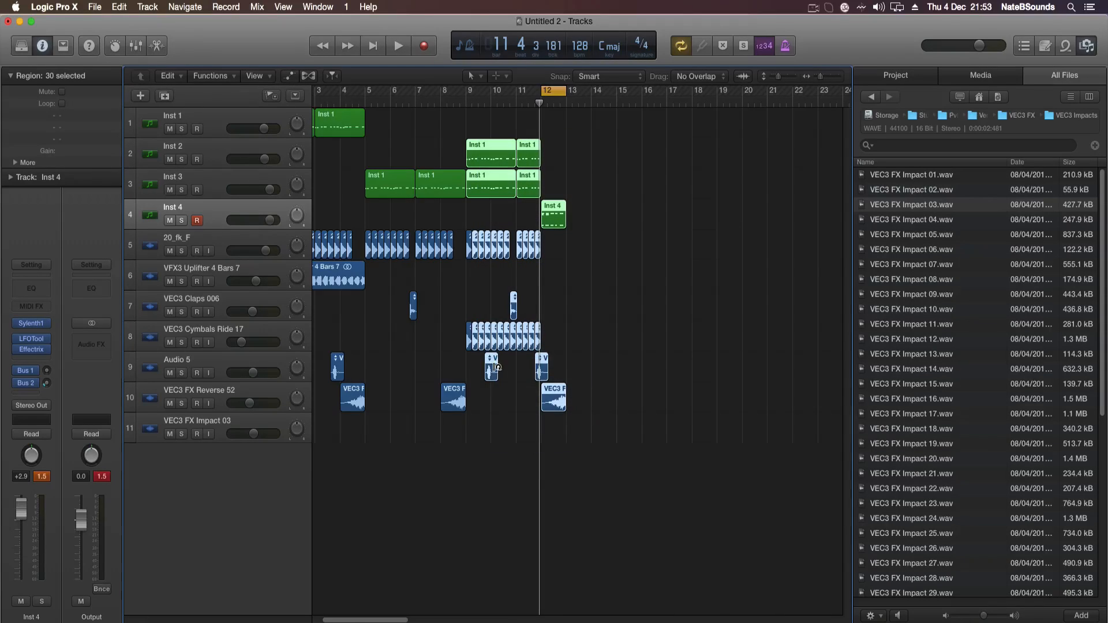
pyautogui.moveTo(469, 161); pyautogui.dragTo(575, 164)
# Turn off the cycle, play the arrangement from bar 9, and deselect the copied regions.
pyautogui.press('c')
pyautogui.click(468, 102)
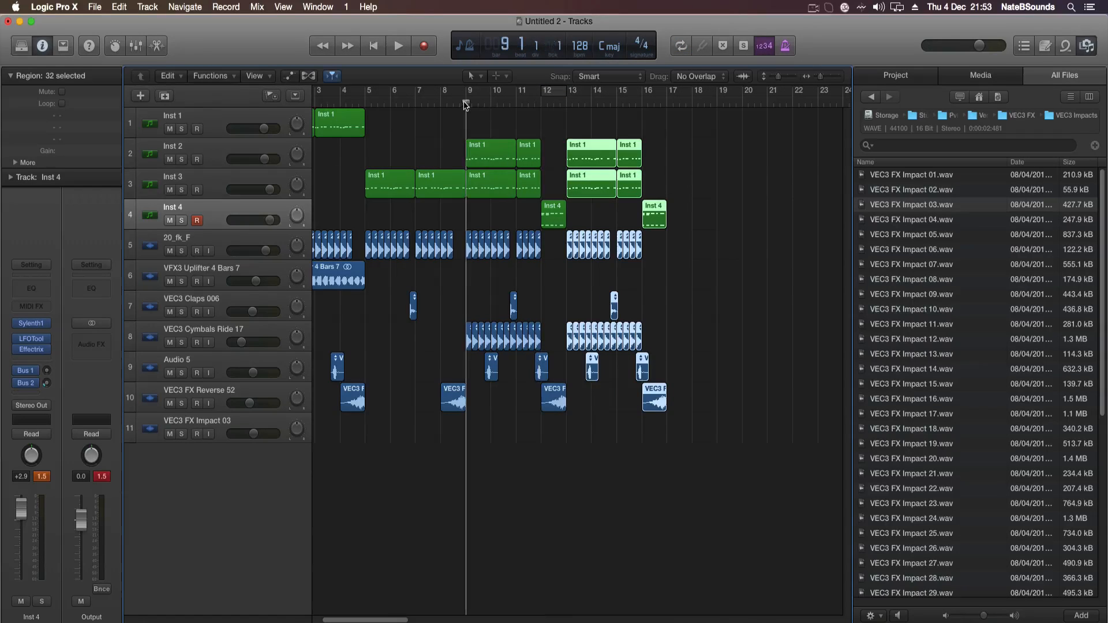
pyautogui.press('space')
pyautogui.click(603, 460)
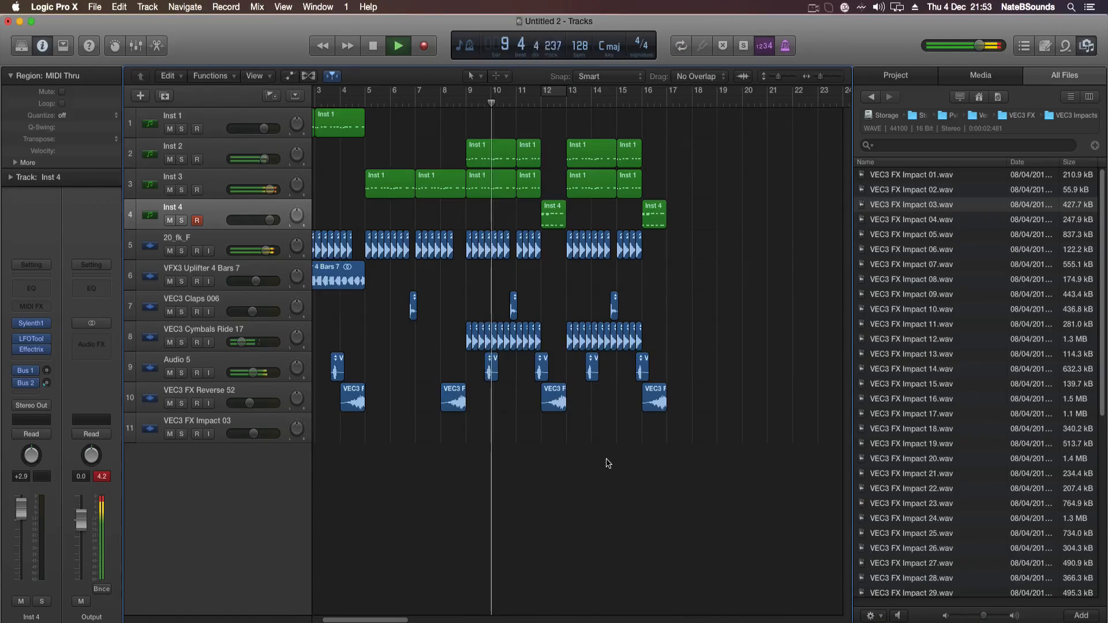
# Try a copy of the Inst 1 melody region at bar 13 on the Inst 1 track and open its notes for editing.
pyautogui.moveTo(335, 133); pyautogui.dragTo(591, 123)
pyautogui.doubleClick(590, 124)
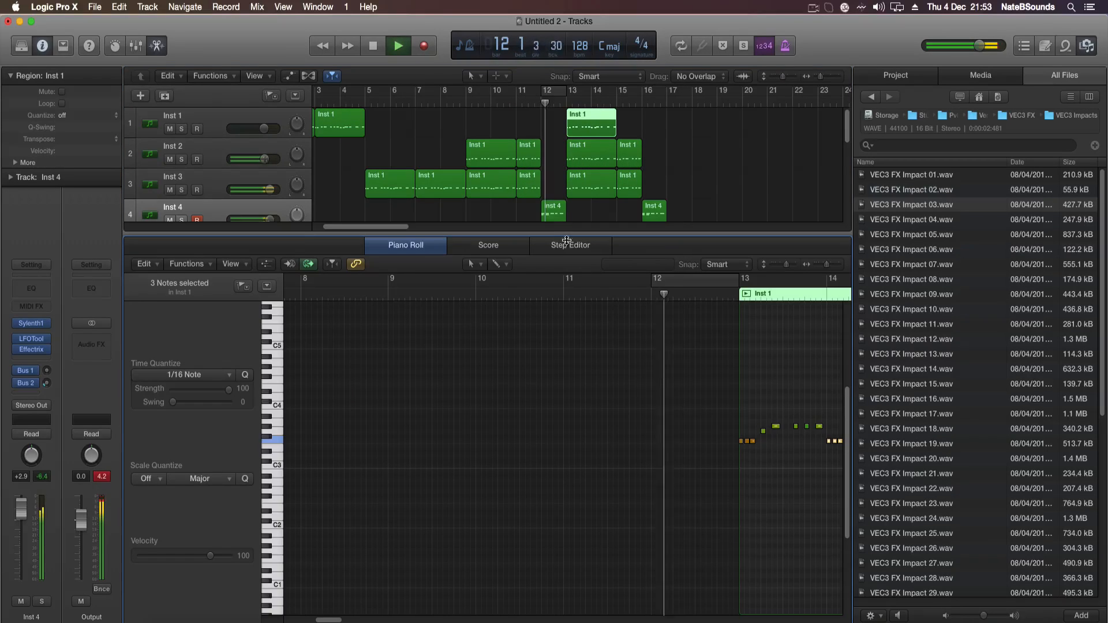
pyautogui.moveTo(330, 620); pyautogui.dragTo(346, 620)
pyautogui.press('space')
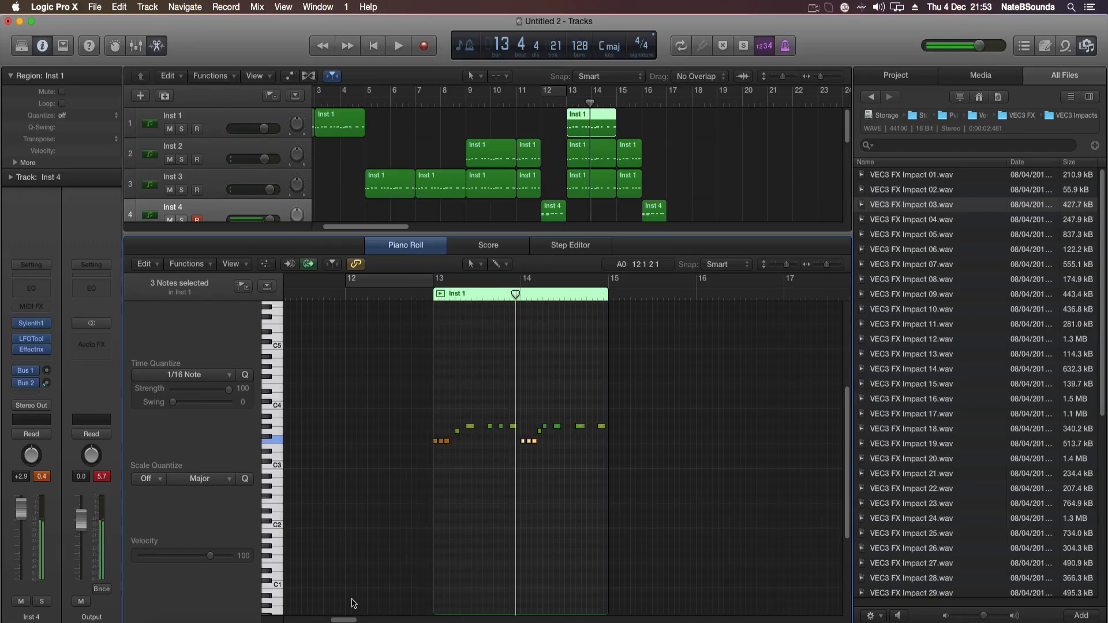
# Remove the melody copy at bar 13 from the Inst 1 track and hide the note editor.
pyautogui.click(217, 108)
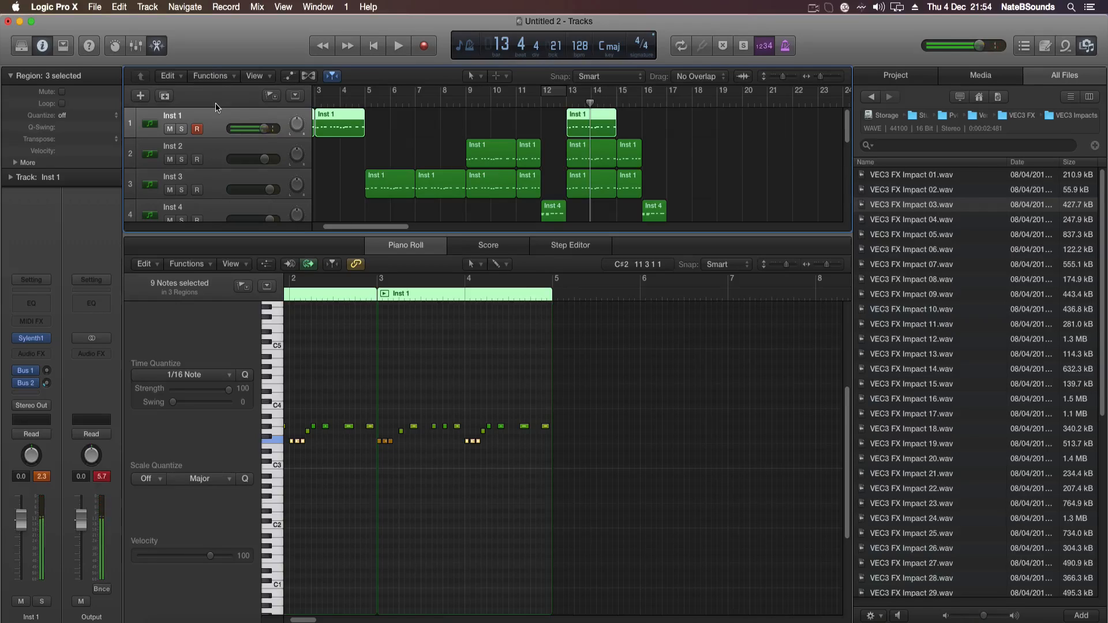
pyautogui.click(547, 129)
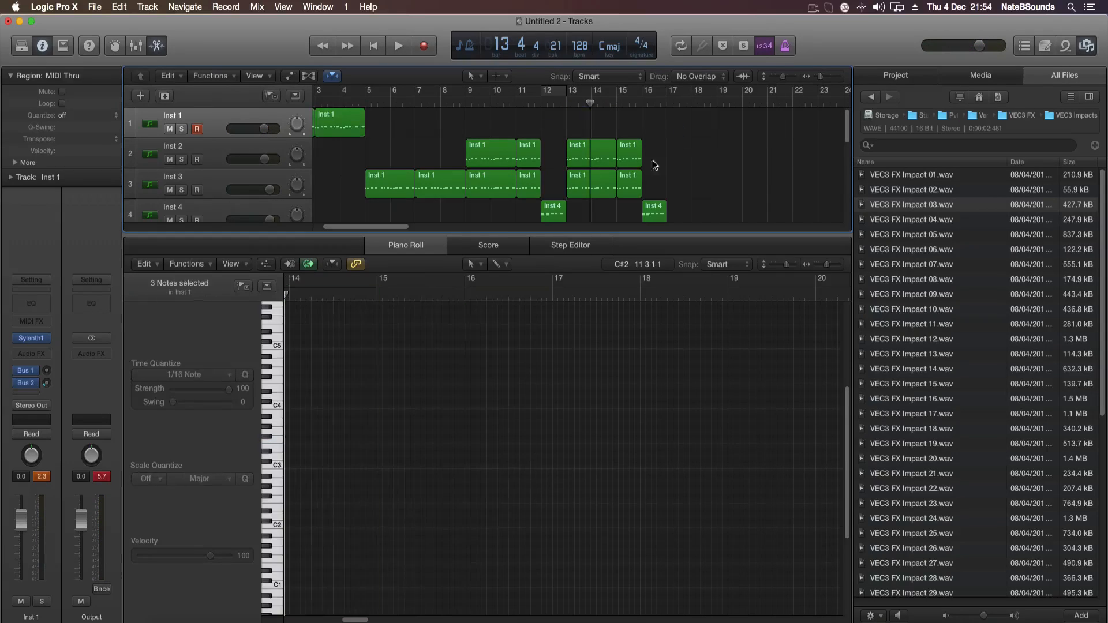
pyautogui.press('e')
# Play the arrangement from bar 5 for about a bar.
pyautogui.doubleClick(367, 102)
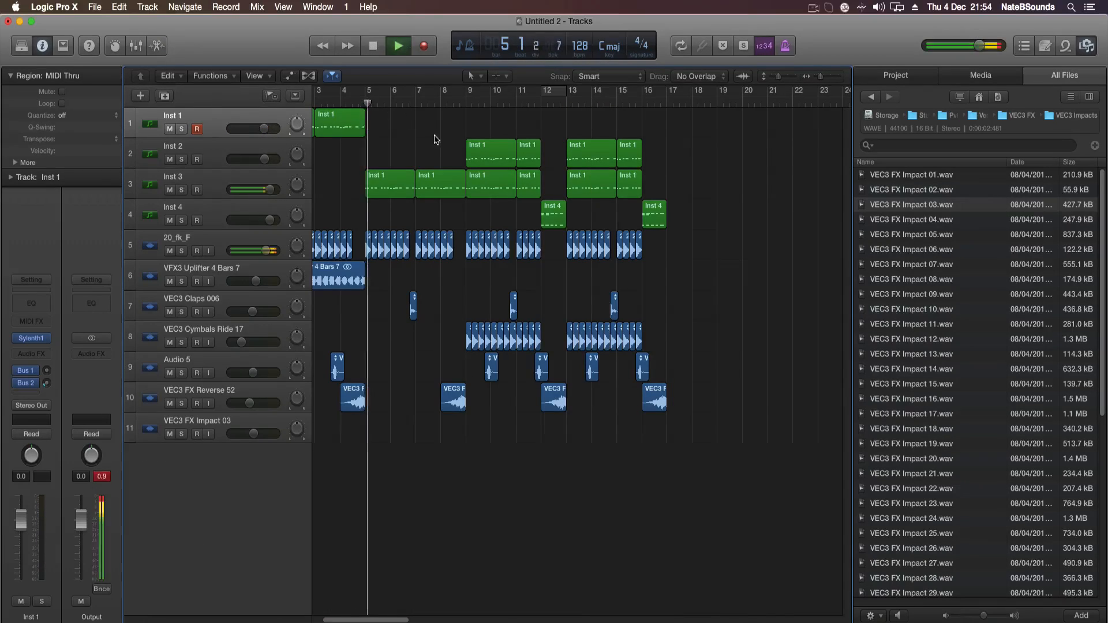
pyautogui.press('space')
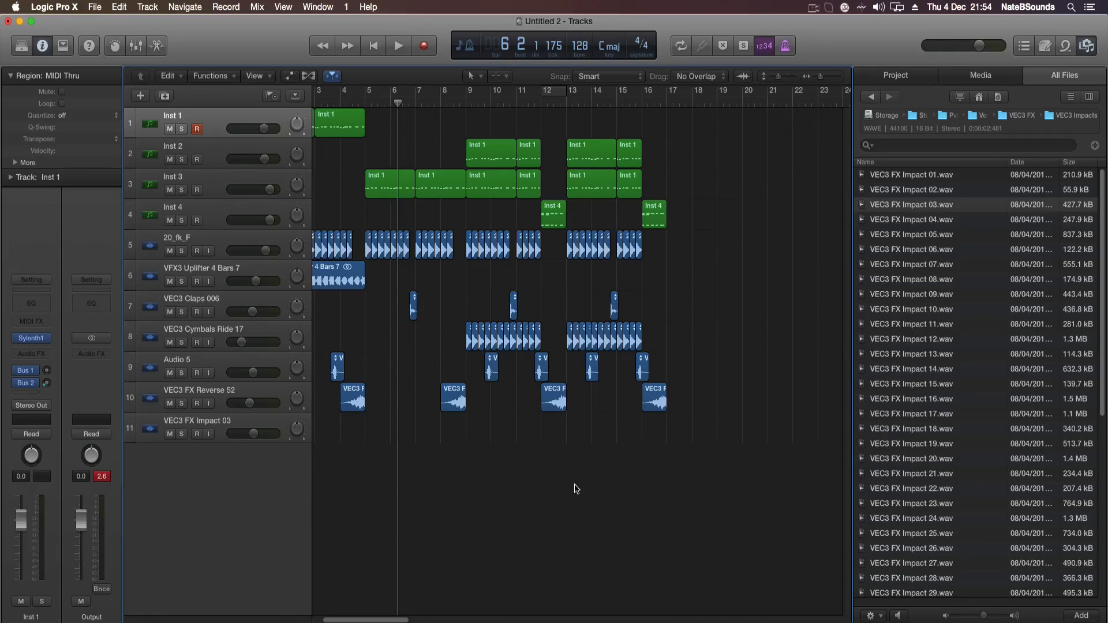
# Create one new audio track with Input 1 and Output 1 + 2 below Inst 1.
pyautogui.click(140, 96)
pyautogui.click(552, 56)
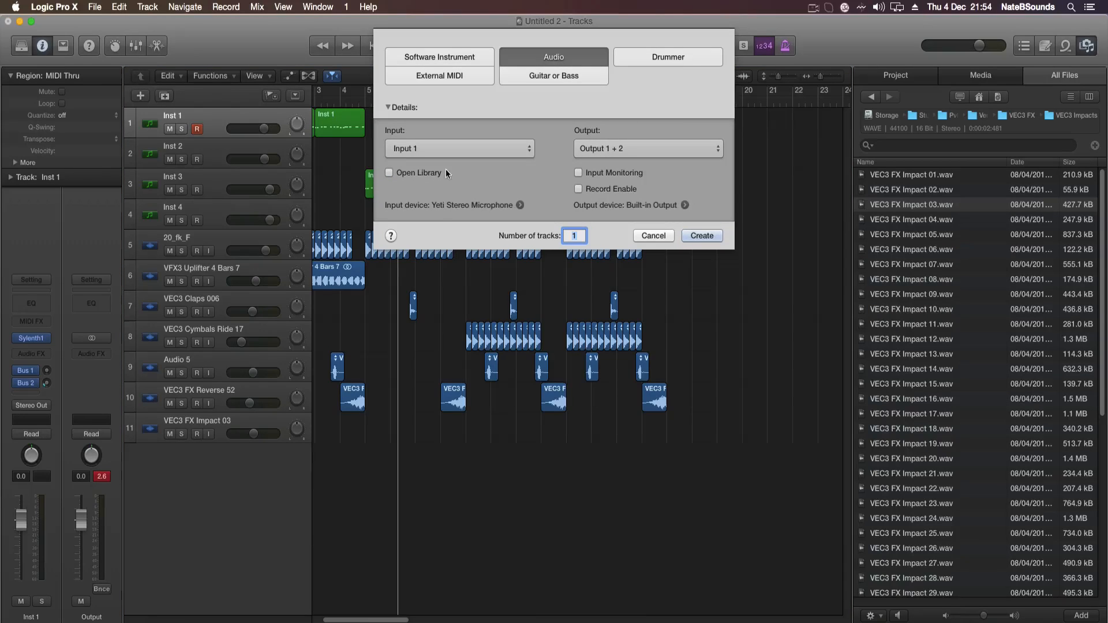
pyautogui.click(688, 239)
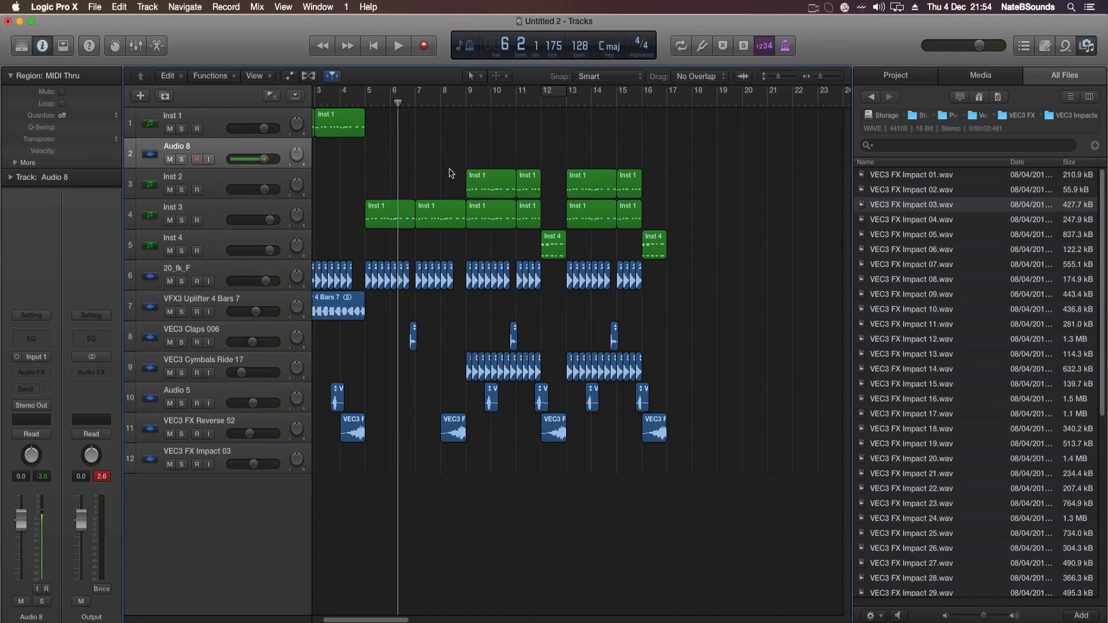
# Record a first take from the microphone on Audio 8 with the cycle on over bar 12.
pyautogui.click(540, 103)
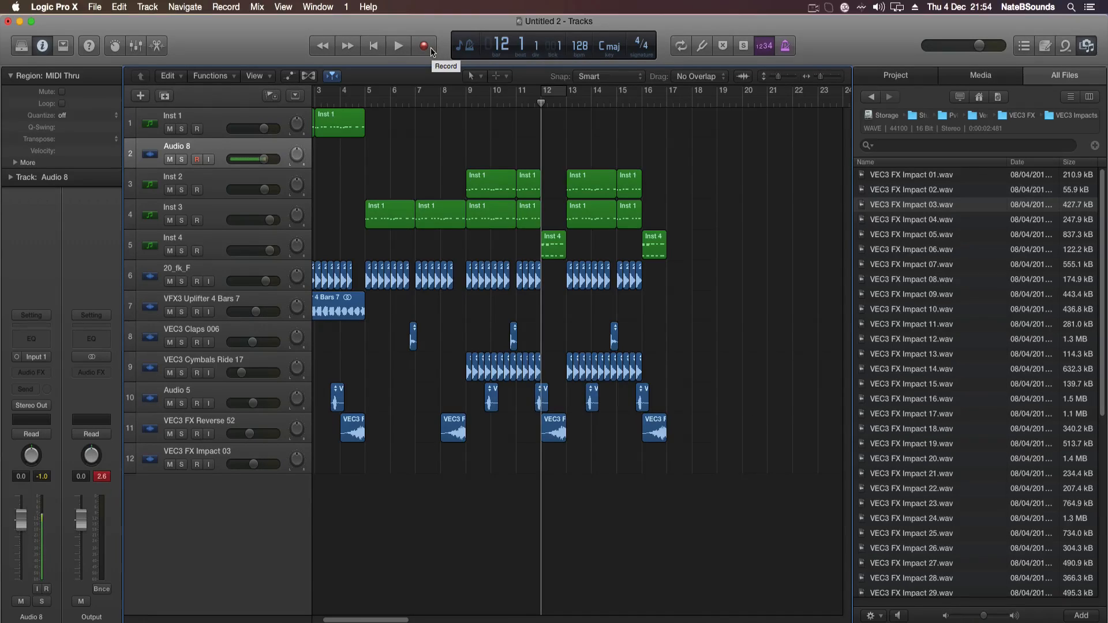
pyautogui.click(545, 98)
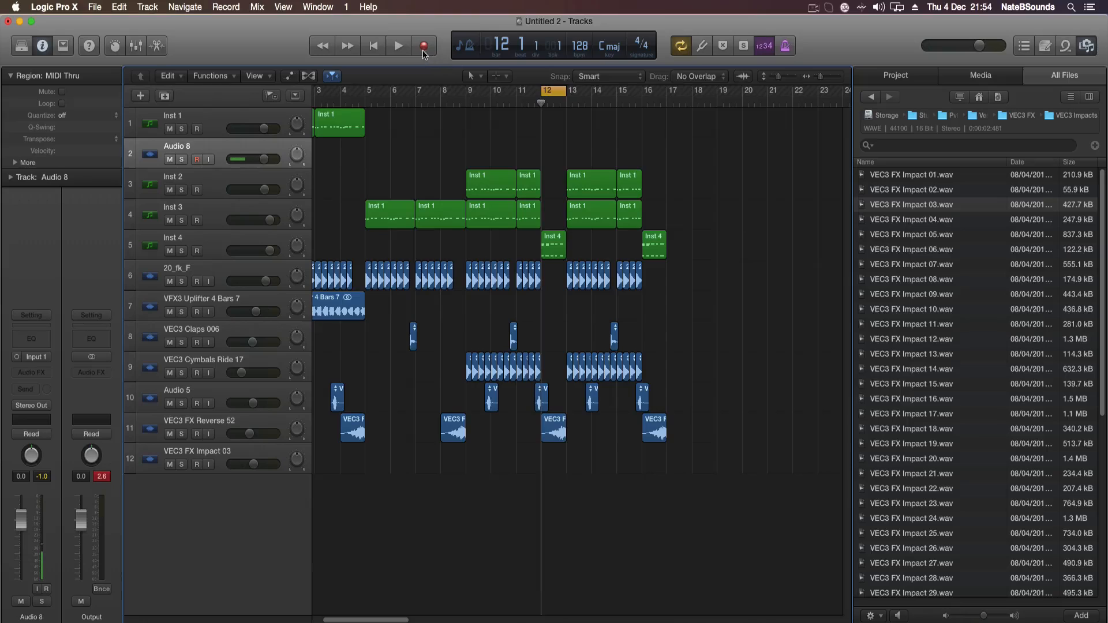
pyautogui.click(423, 51)
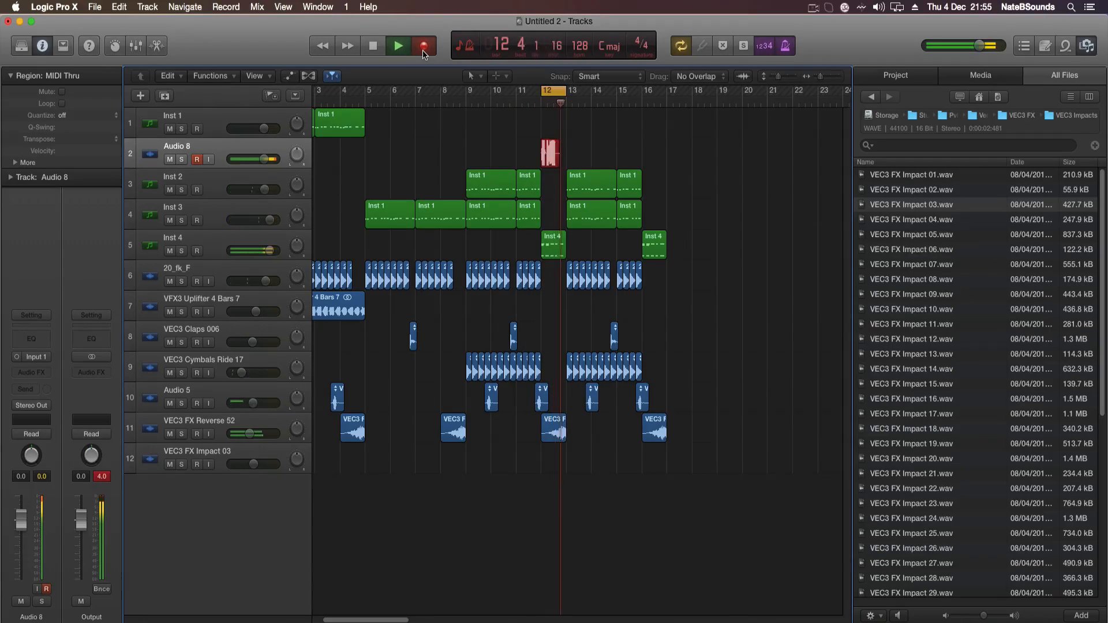
pyautogui.press('space')
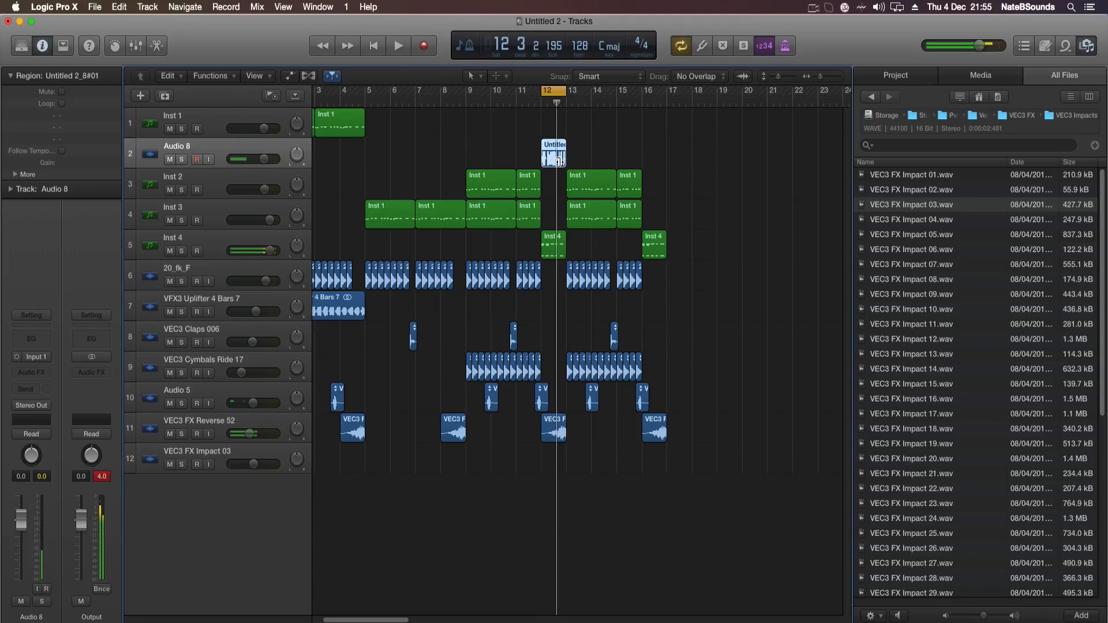
# Solo Audio 8 and lower its volume to about -11 dB while playing the bar 12 loop.
pyautogui.click(180, 159)
pyautogui.press('space')
pyautogui.press('space')
pyautogui.moveTo(264, 159); pyautogui.dragTo(246, 165)
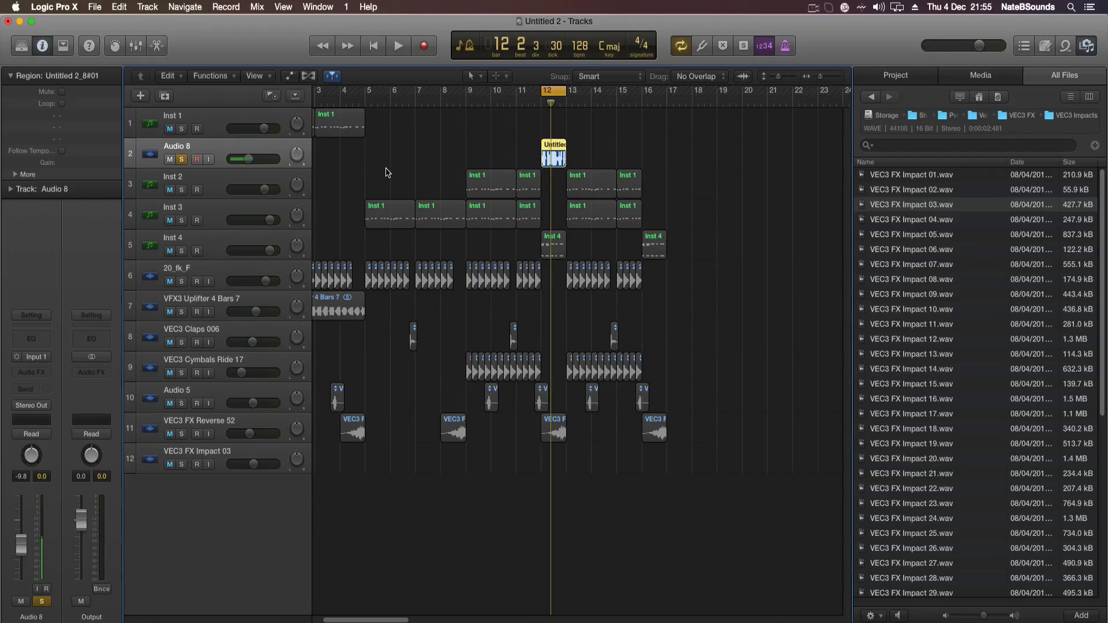
pyautogui.press('space')
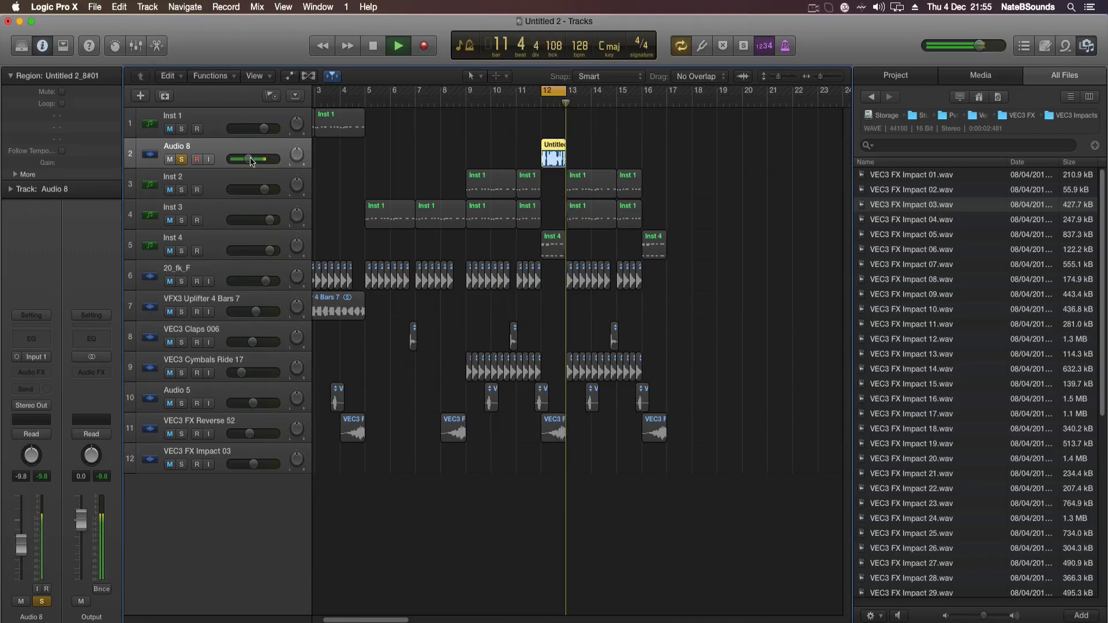
pyautogui.moveTo(252, 161); pyautogui.dragTo(247, 163)
pyautogui.press('space')
# Delete the first take with its audio file and record a new one on Audio 8 from bar 12 with the cycle off.
pyautogui.press('super+z')
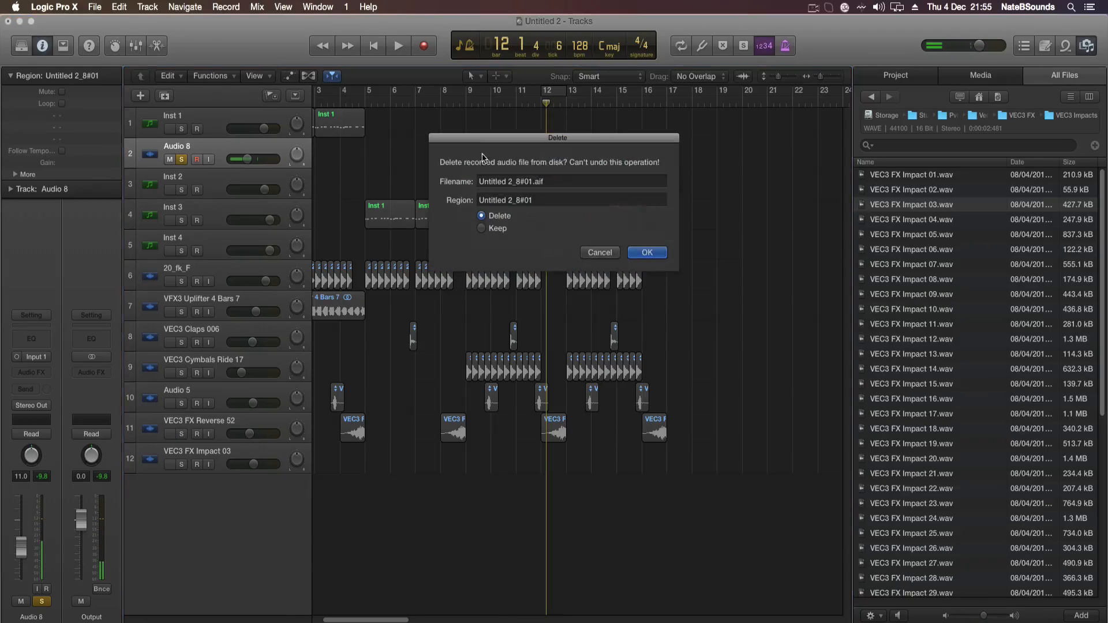
pyautogui.press('Return')
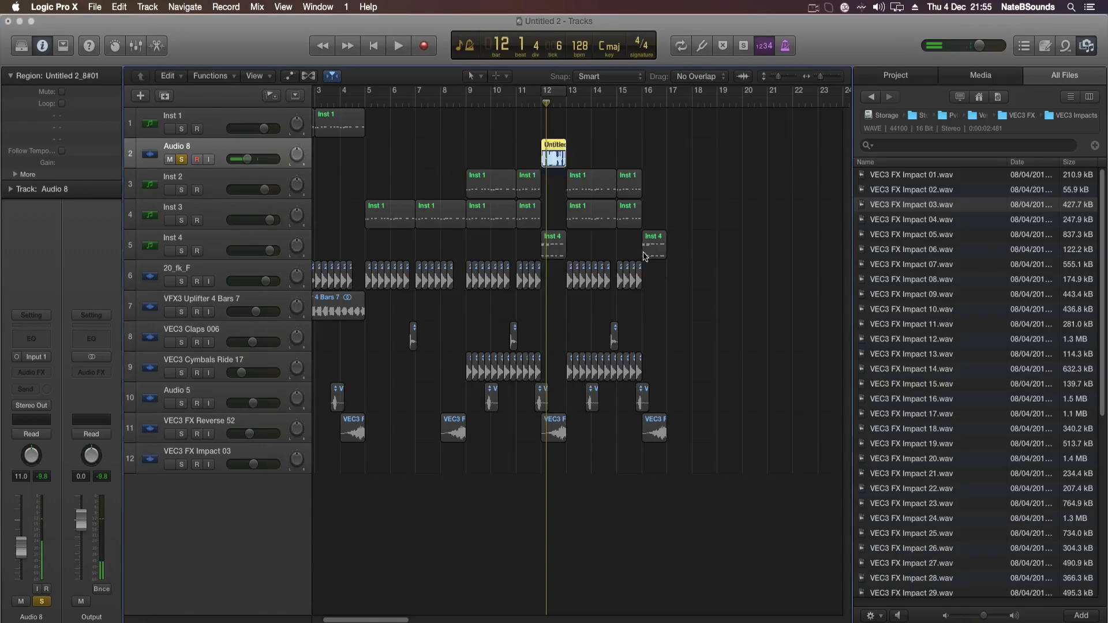
pyautogui.click(537, 107)
pyautogui.click(430, 54)
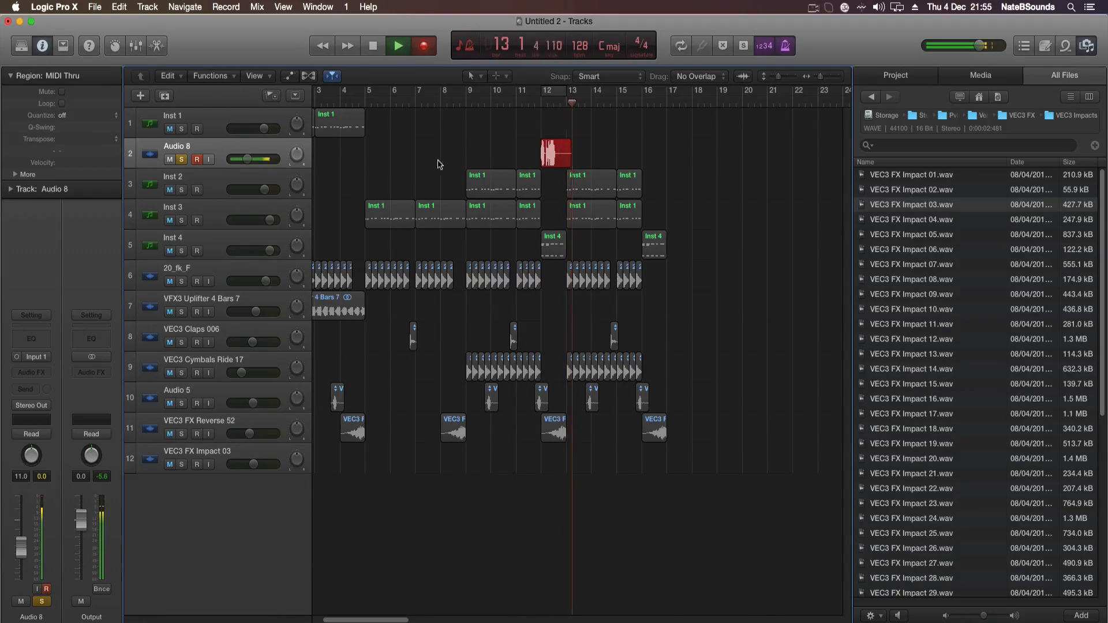
pyautogui.press('space')
pyautogui.press('y')
pyautogui.press('y')
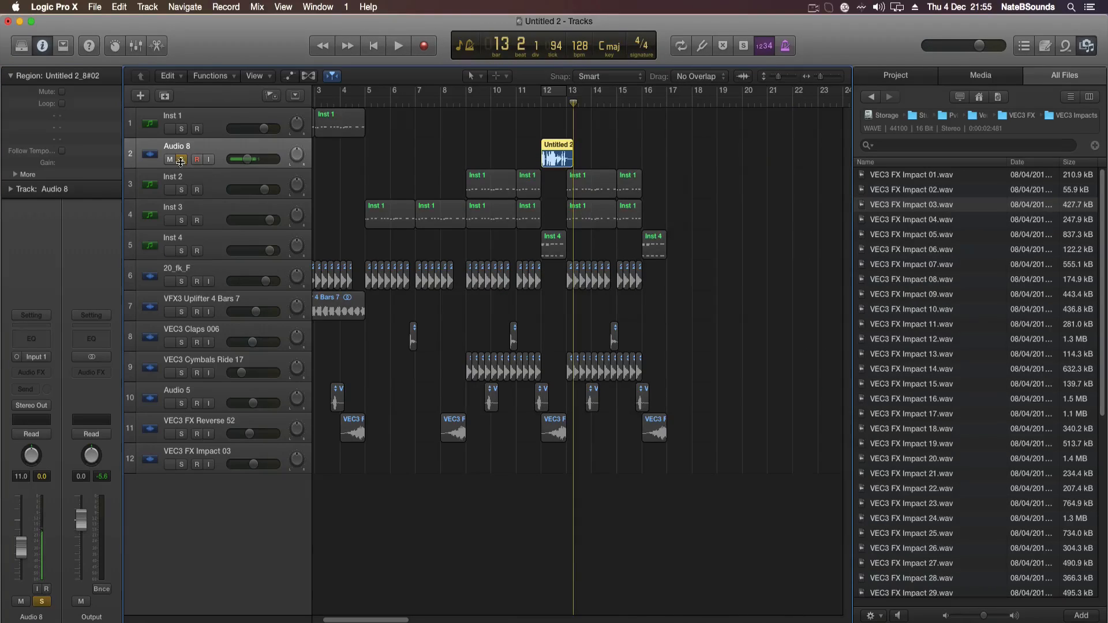
# Turn off the solo on Audio 8 and raise its volume to -3.7 dB while playing the mix around bar 12.
pyautogui.click(181, 159)
pyautogui.click(409, 146)
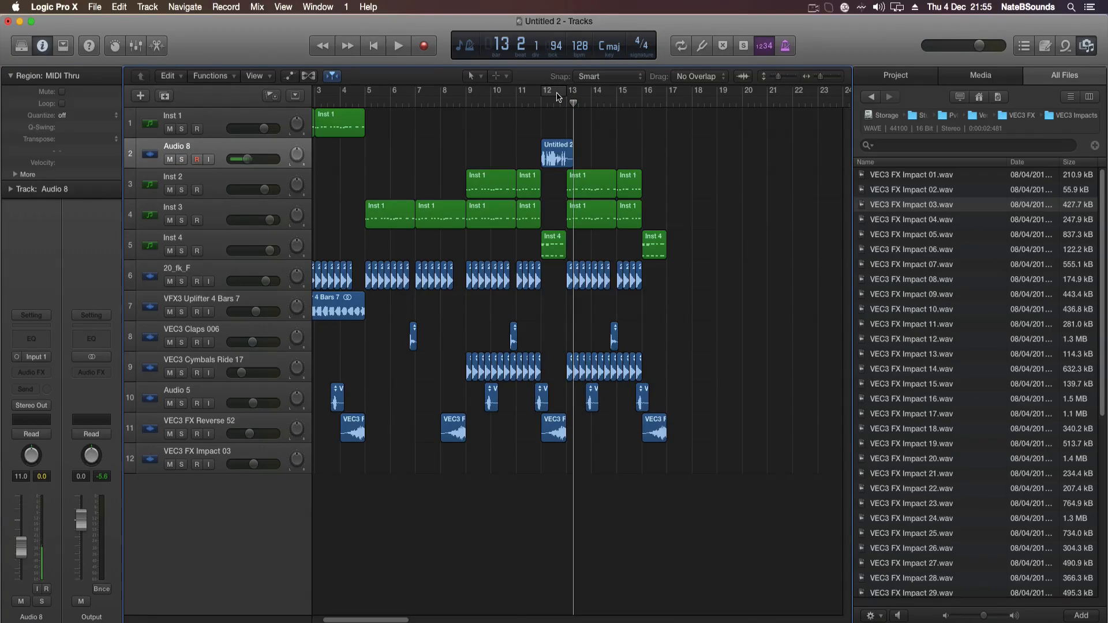
pyautogui.click(540, 106)
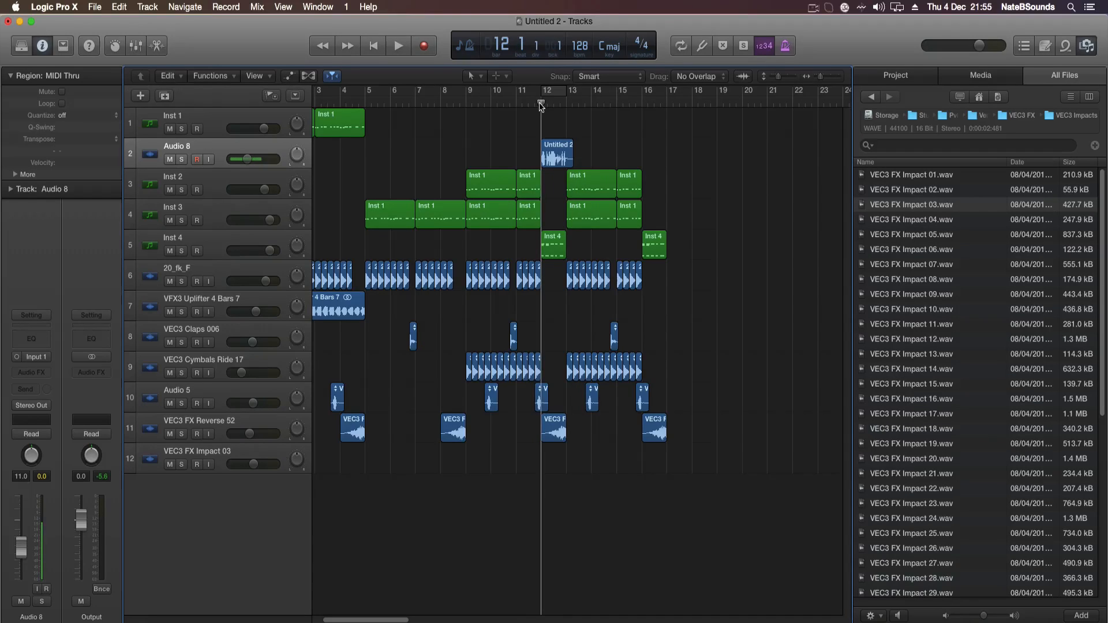
pyautogui.press('space')
pyautogui.moveTo(247, 159); pyautogui.dragTo(257, 159)
pyautogui.press('space')
pyautogui.press('space')
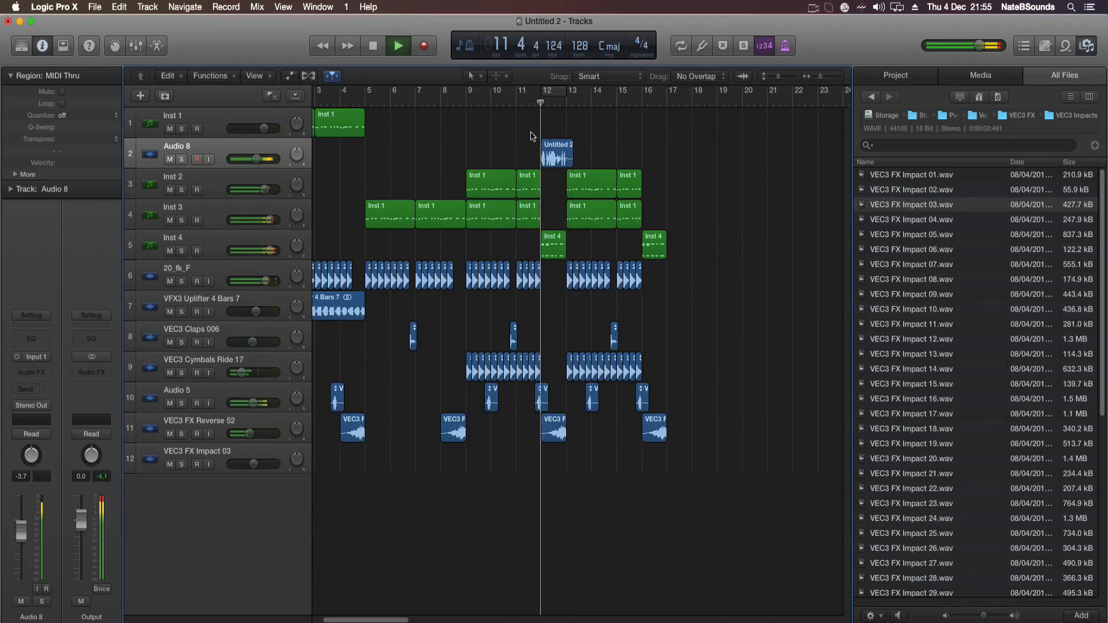
pyautogui.press('space')
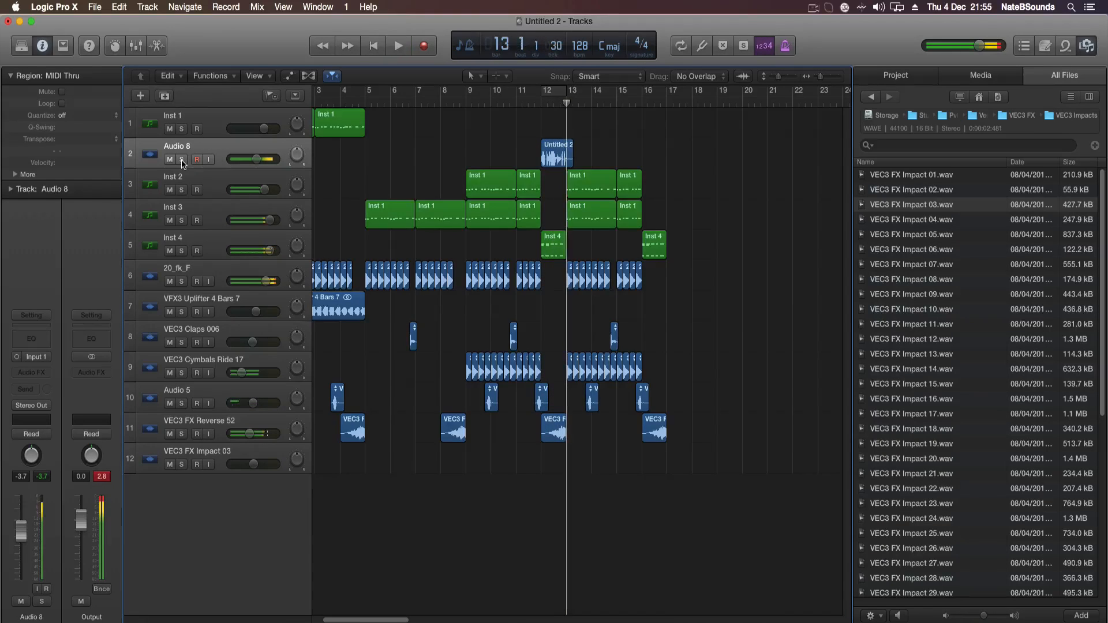
# Solo Audio 8 and extend the bar 12 cycle to the end of the recorded region.
pyautogui.click(182, 159)
pyautogui.click(568, 96)
pyautogui.moveTo(569, 96); pyautogui.dragTo(573, 96)
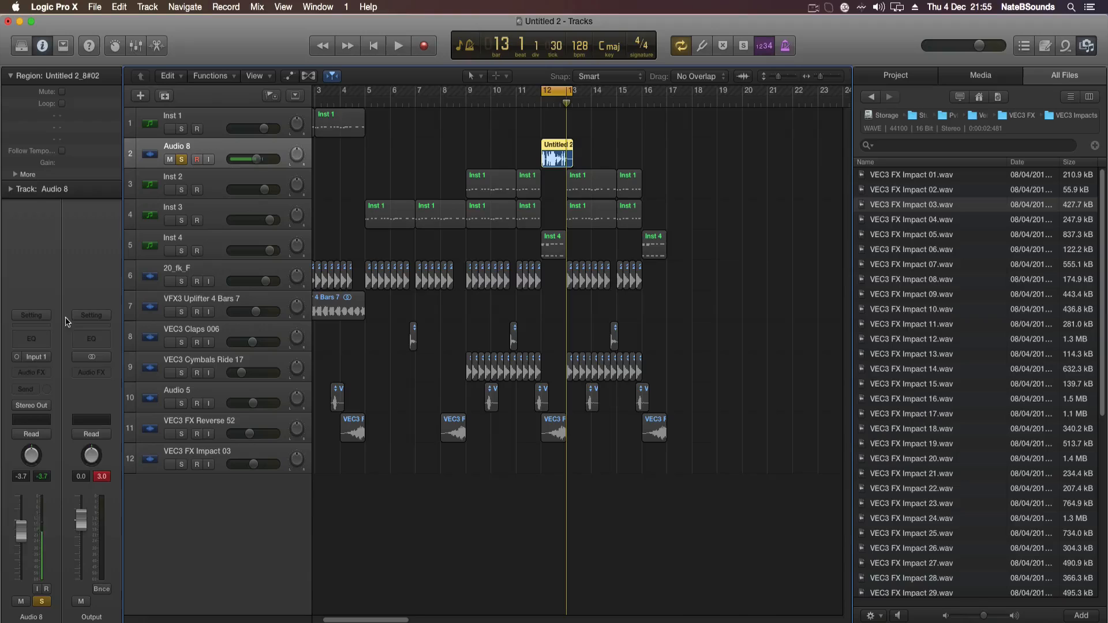
# Insert a mono AUPitch on Audio 8, set its pitch to -456 cents, and play the loop.
pyautogui.click(47, 374)
pyautogui.moveTo(58, 523)
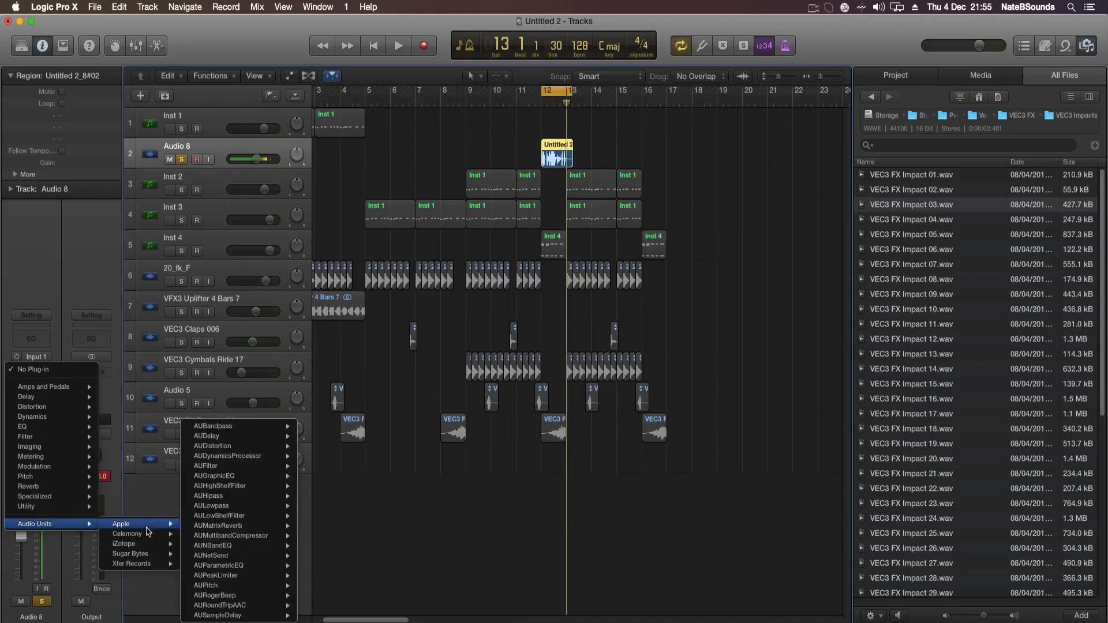
pyautogui.moveTo(160, 524)
pyautogui.moveTo(265, 585)
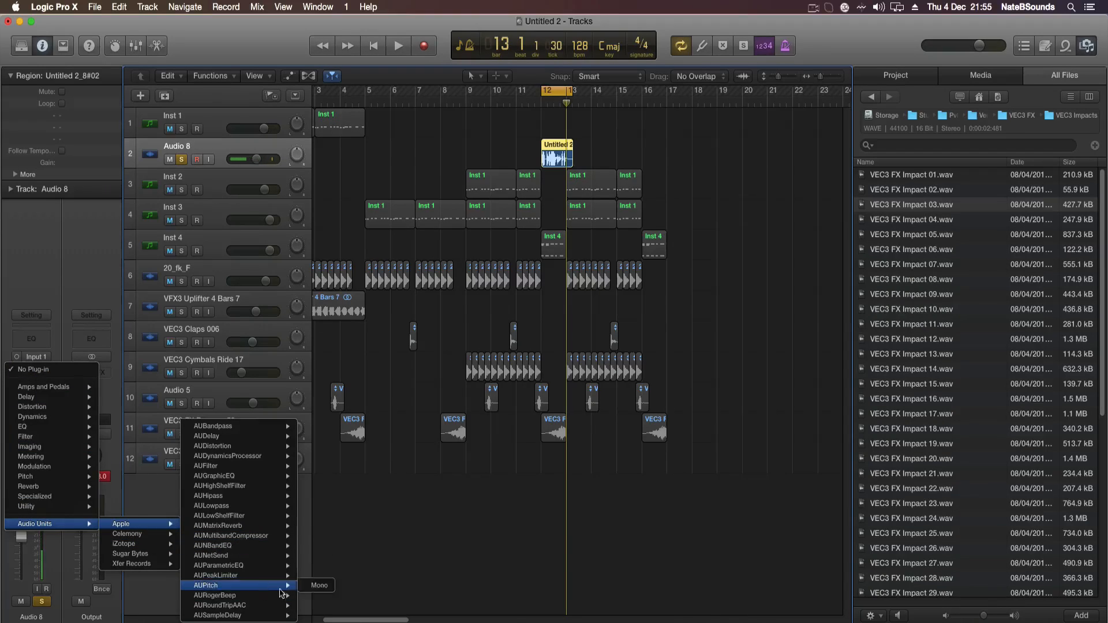
pyautogui.click(316, 586)
pyautogui.moveTo(71, 138)
pyautogui.mouseDown()
pyautogui.moveTo(69, 161)
pyautogui.moveTo(65, 146)
pyautogui.mouseUp()
pyautogui.press('space')
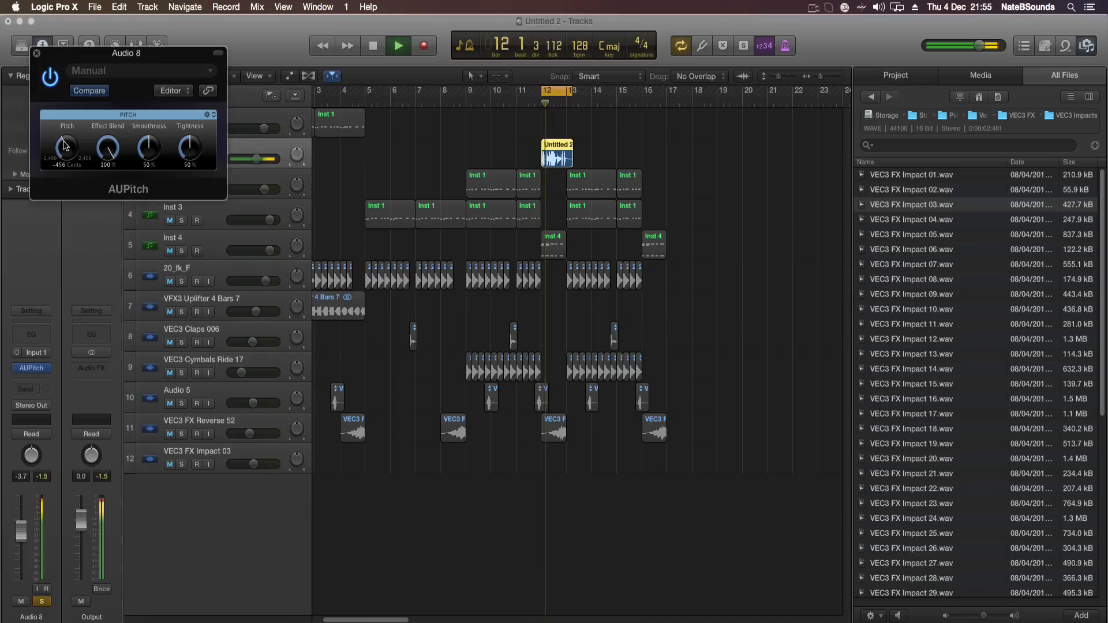
pyautogui.click(37, 54)
pyautogui.press('space')
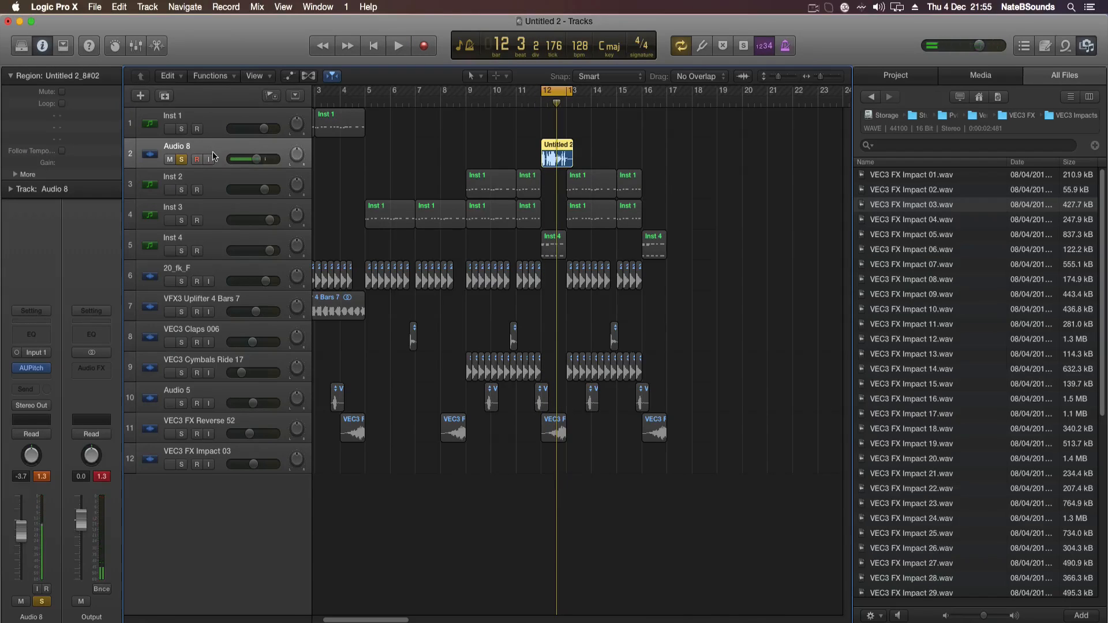
# Duplicate the Audio 8 track with its settings and copy the recording onto the new track at bar 12.
pyautogui.press('super+d')
pyautogui.moveTo(551, 162); pyautogui.dragTo(551, 192)
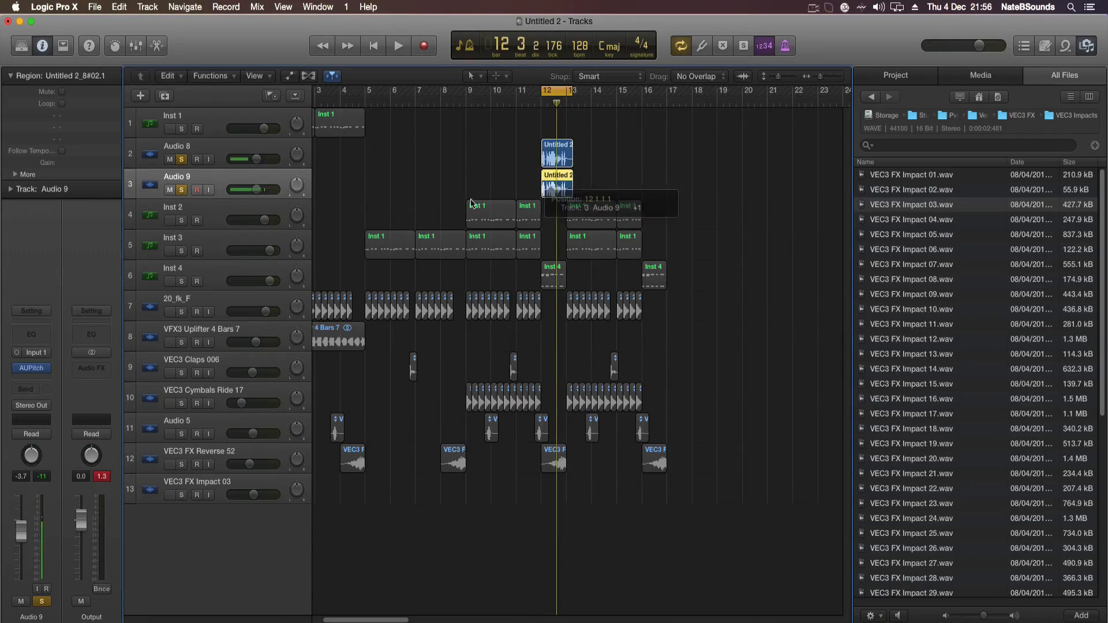
# Lower the Audio 9 volume to -4.7 dB, turn off its solo, and play the loop with Audio 8 soloed.
pyautogui.press('space')
pyautogui.moveTo(252, 197); pyautogui.dragTo(250, 197)
pyautogui.press('space')
pyautogui.click(197, 192)
pyautogui.click(181, 190)
pyautogui.press('space')
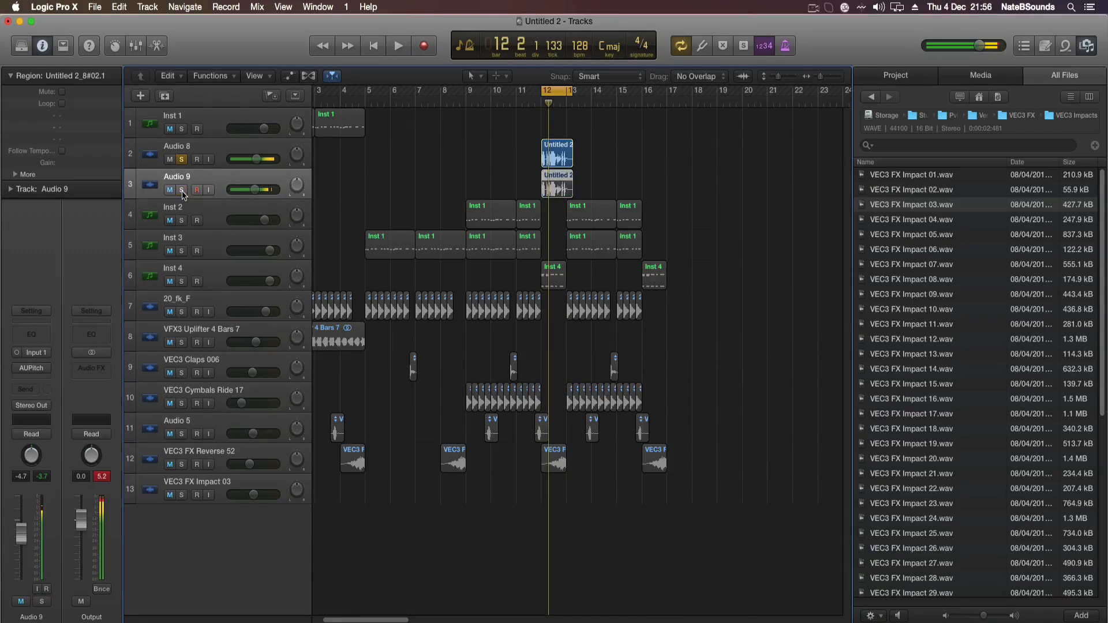
pyautogui.press('space')
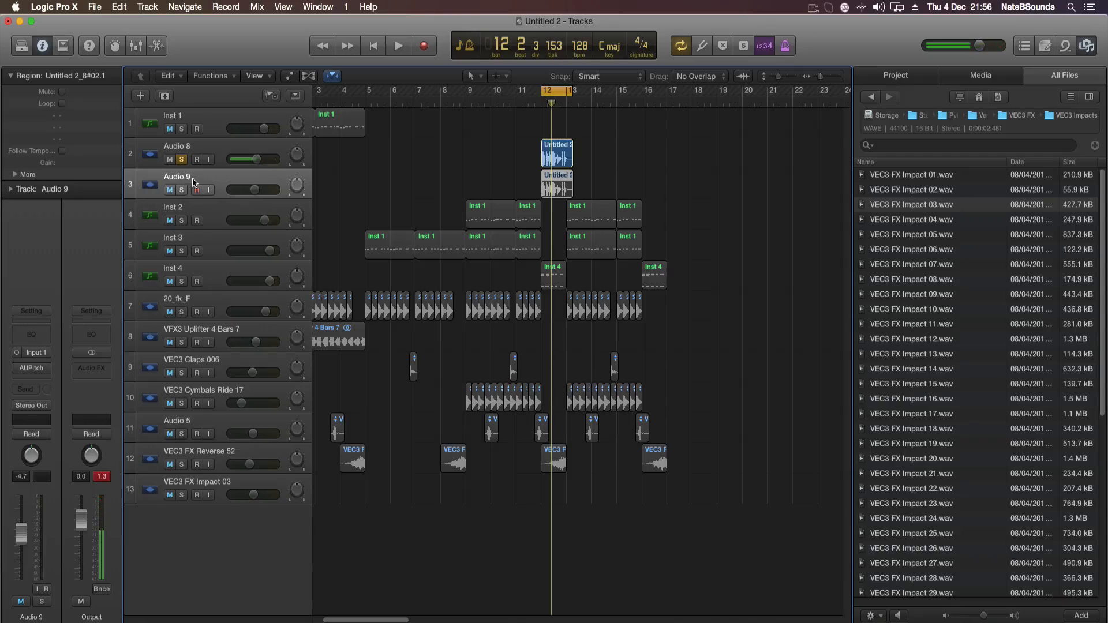
# Delete the copied recording from Audio 9 and insert a Stereo Delay on the Audio 8 track.
pyautogui.press('Delete')
pyautogui.click(202, 153)
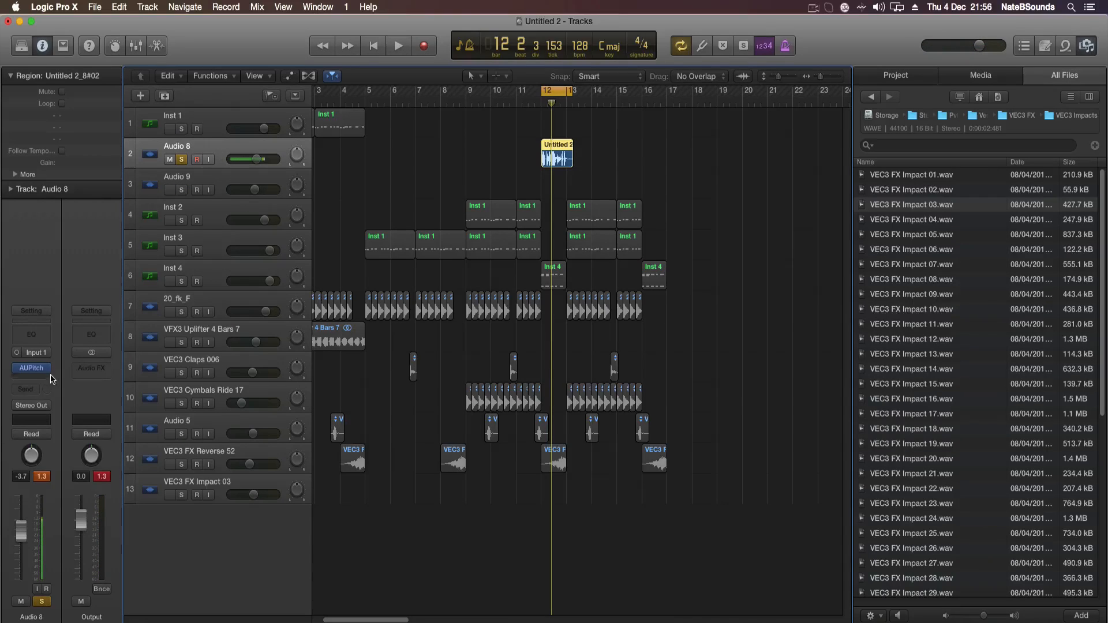
pyautogui.click(67, 378)
pyautogui.moveTo(64, 404)
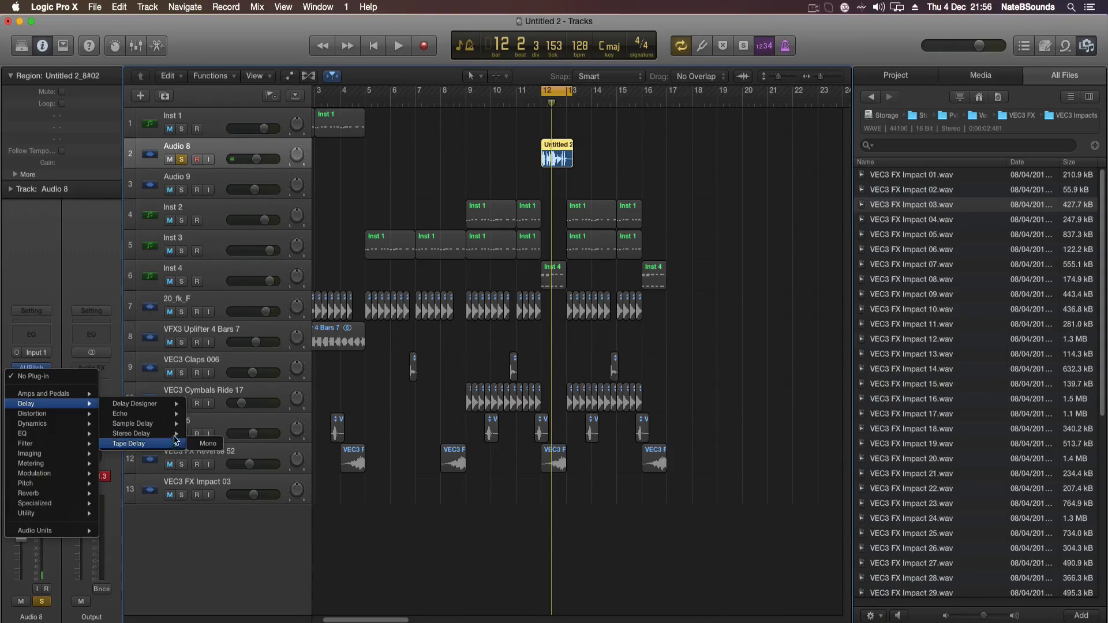
pyautogui.moveTo(168, 433)
pyautogui.click(213, 443)
# Play the loop and lower the Stereo Delay output mix to 8% left and 13% right.
pyautogui.press('space')
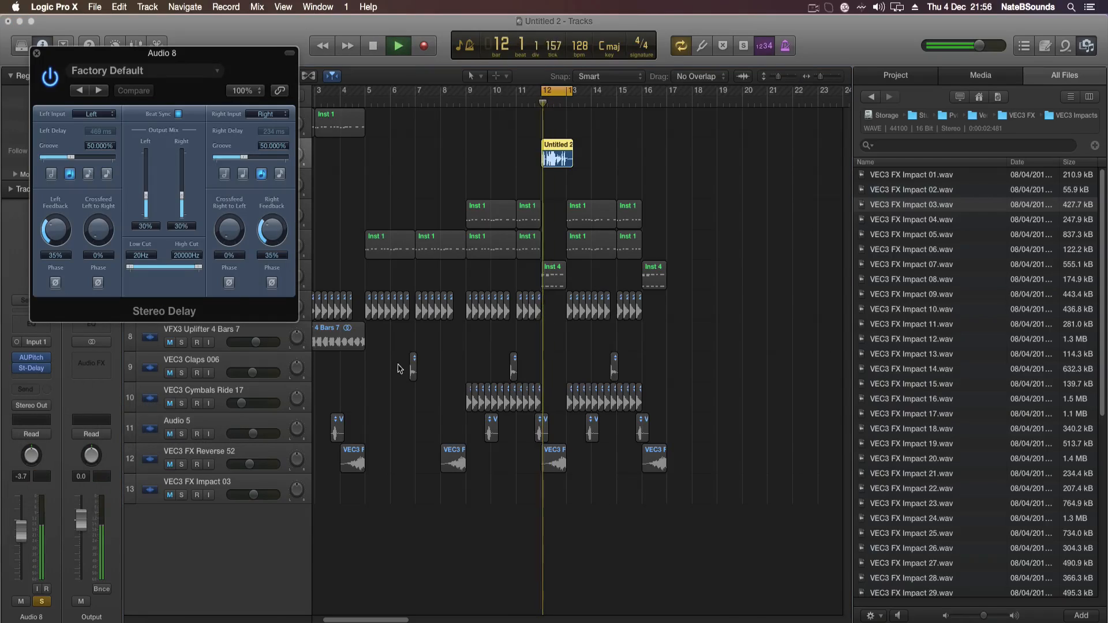
pyautogui.moveTo(182, 196); pyautogui.dragTo(150, 213)
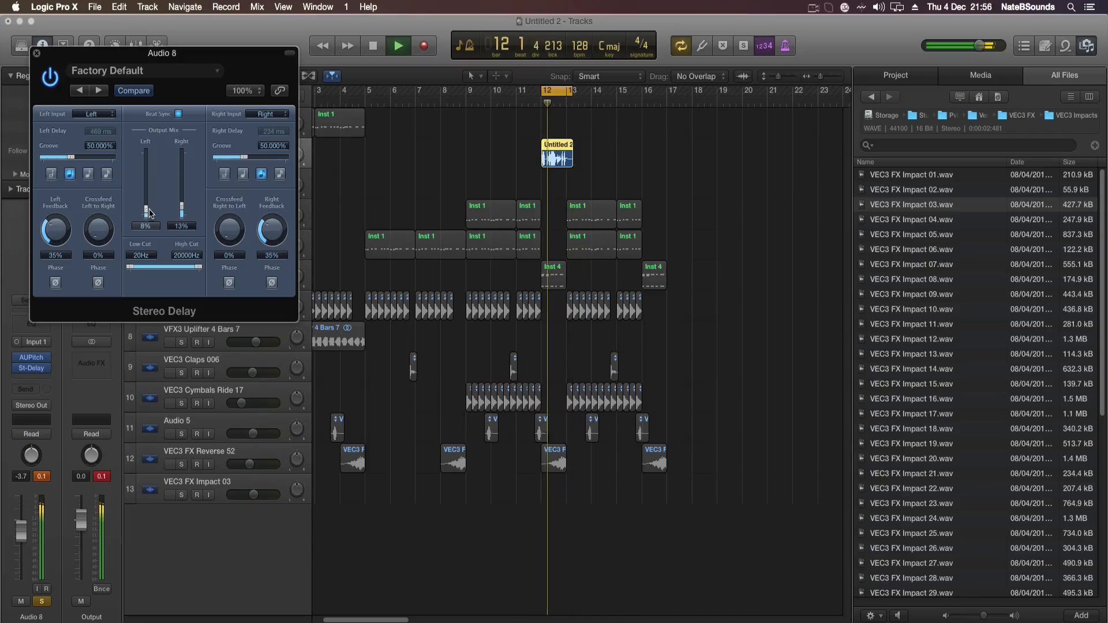
pyautogui.press('space')
pyautogui.click(36, 53)
# Insert a Space Designer reverb on the Audio 8 track after the Stereo Delay.
pyautogui.click(49, 377)
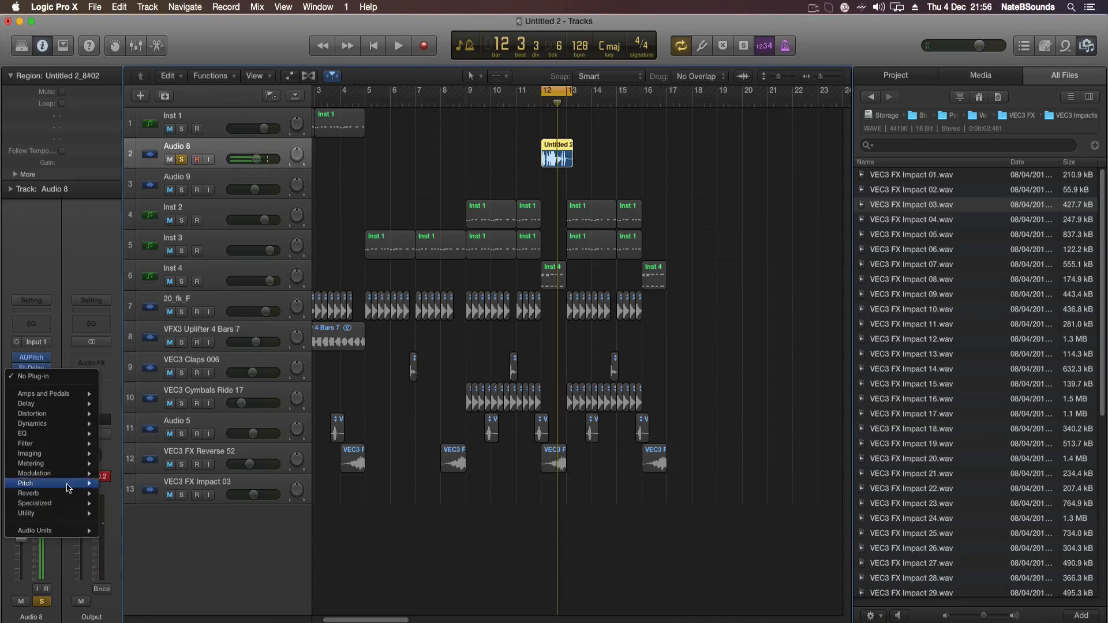
pyautogui.moveTo(69, 493)
pyautogui.moveTo(172, 525)
pyautogui.click(208, 524)
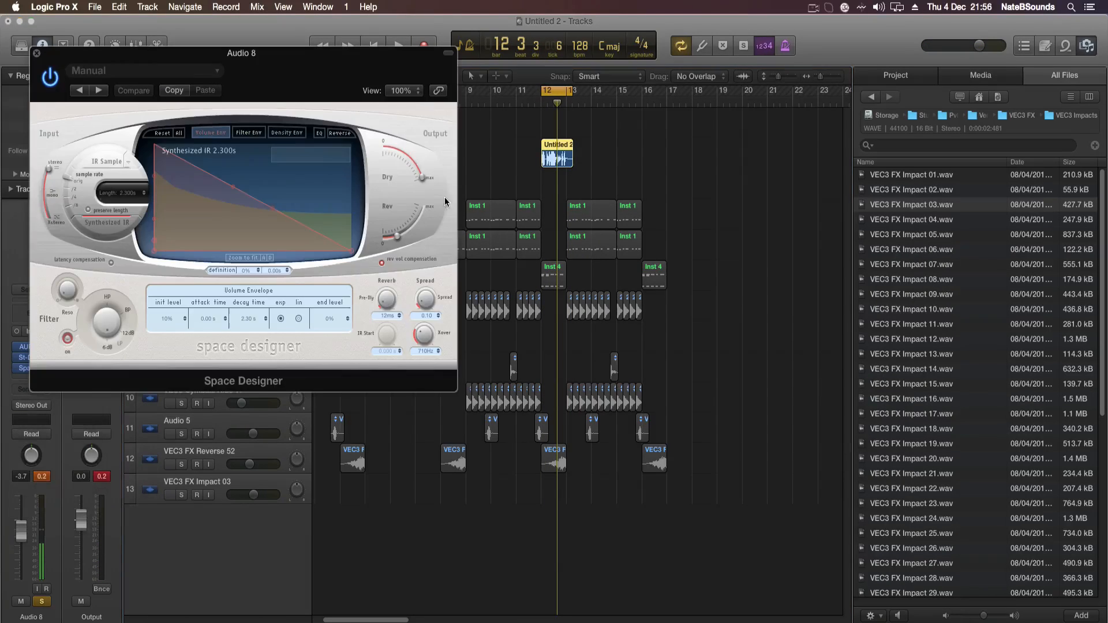
# Audition the 2.0s Prince Hall One and 04.4s Big Plate presets in Space Designer while the loop plays.
pyautogui.click(202, 71)
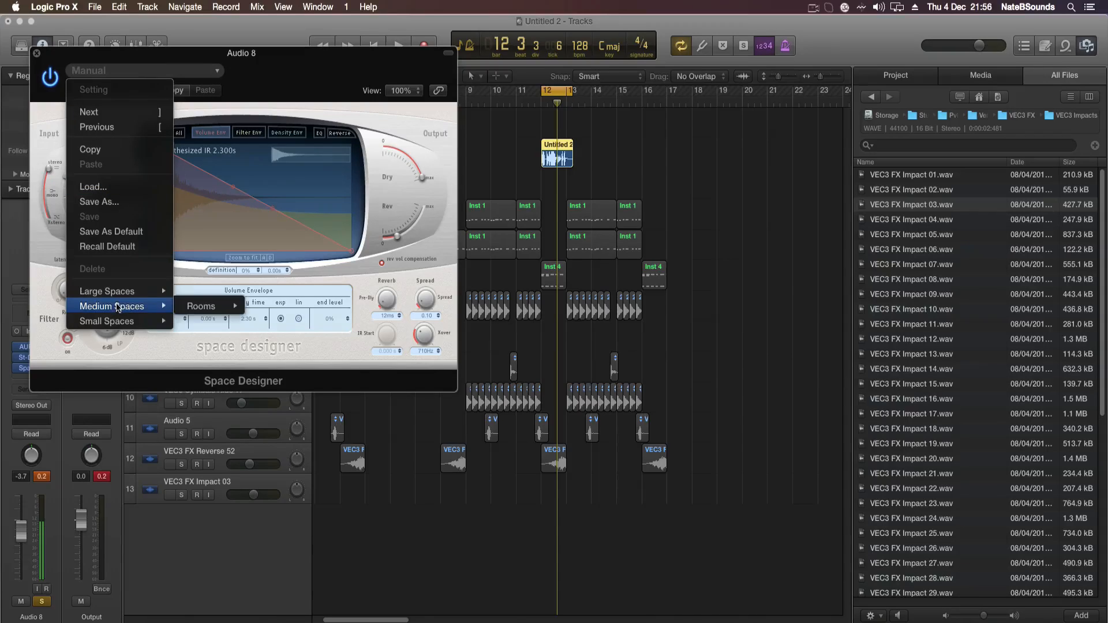
pyautogui.moveTo(145, 306)
pyautogui.moveTo(198, 306)
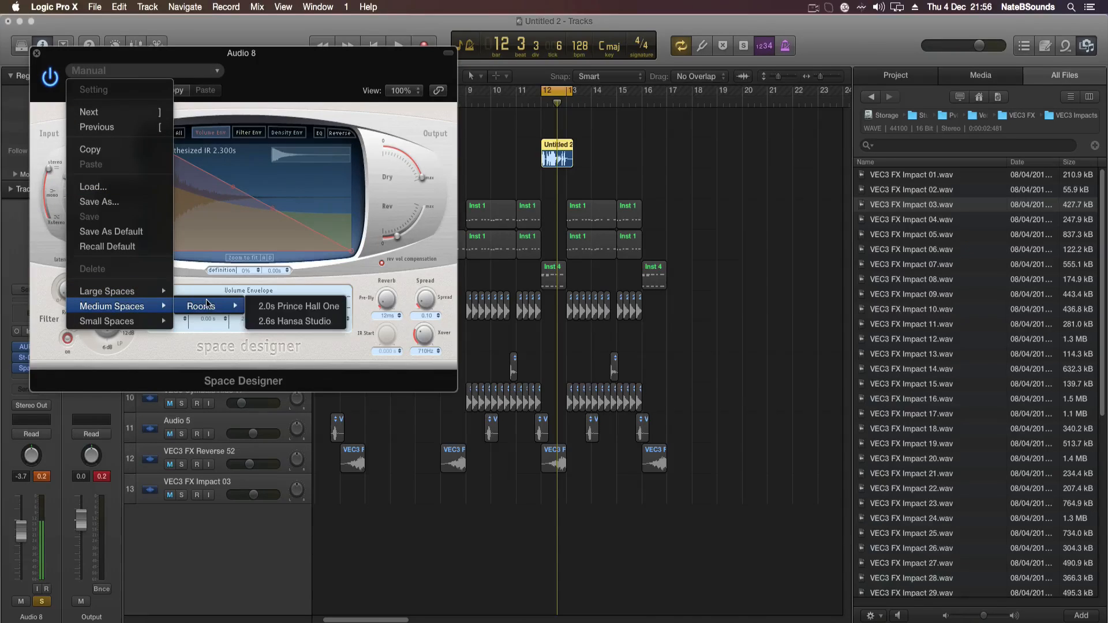
pyautogui.click(296, 305)
pyautogui.press('space')
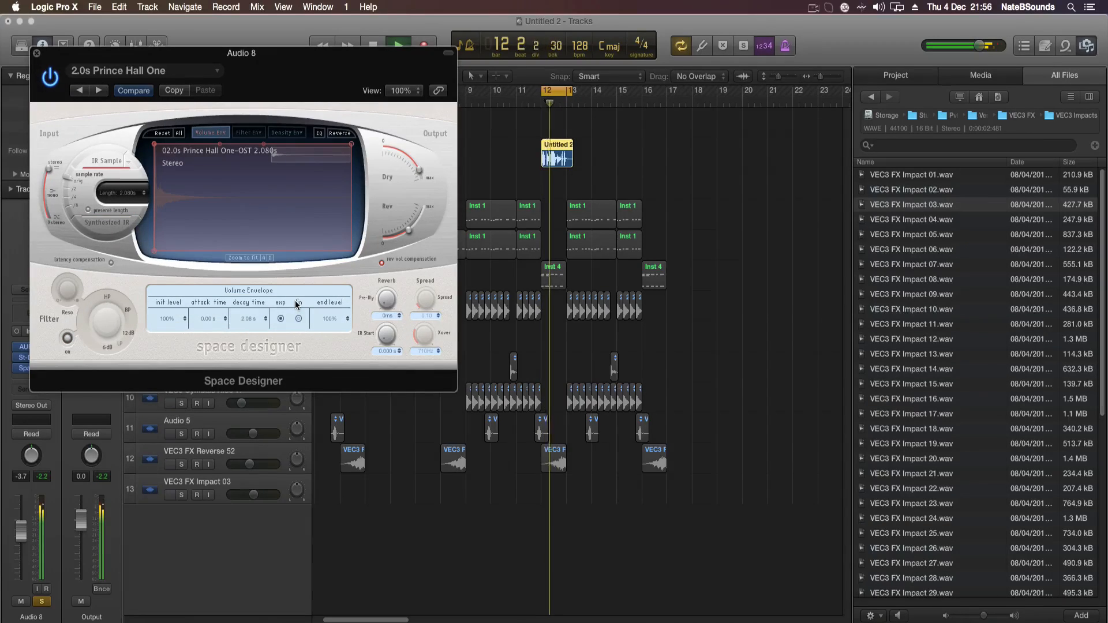
pyautogui.click(97, 91)
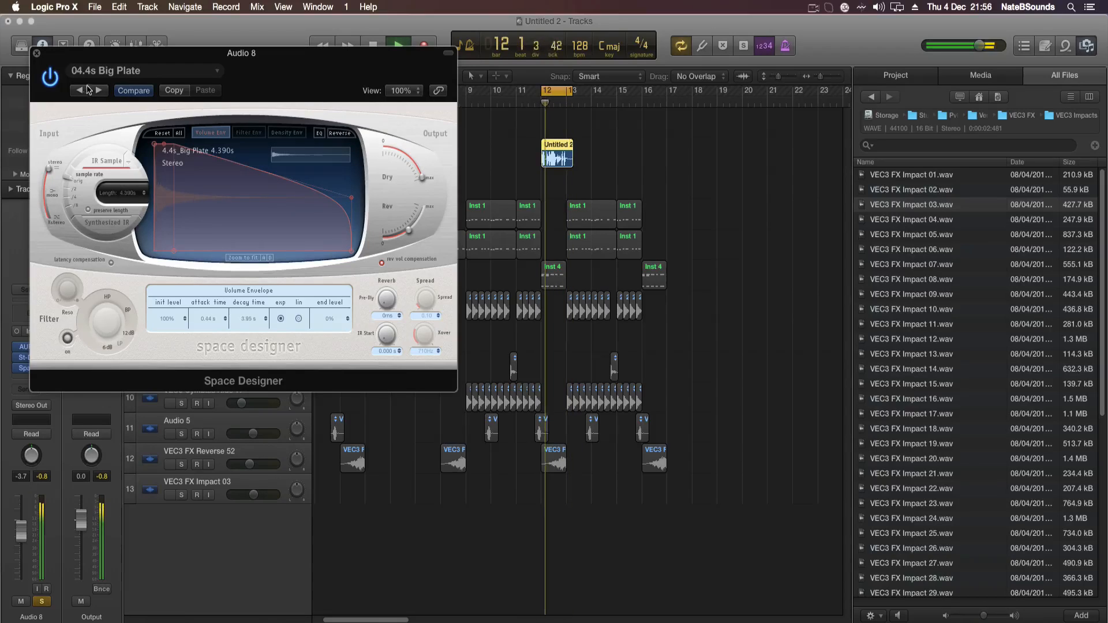
pyautogui.click(110, 70)
pyautogui.click(133, 323)
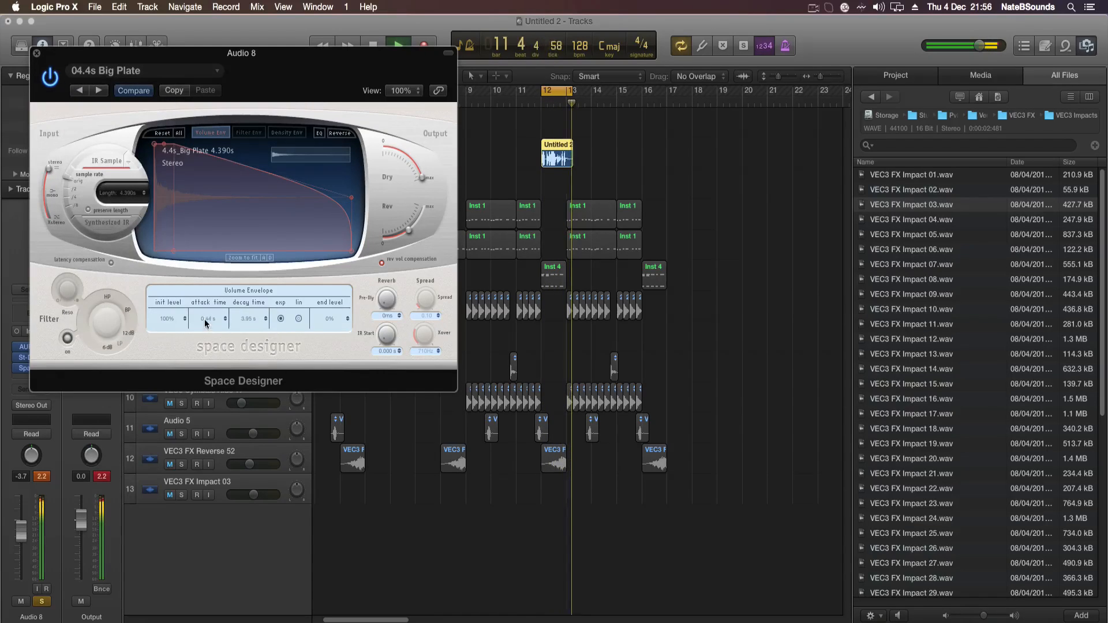
# Load the small-room preset 0.4s Spare Chamber in Space Designer, stop playback and close the plug-in.
pyautogui.click(110, 70)
pyautogui.moveTo(149, 326)
pyautogui.moveTo(196, 321)
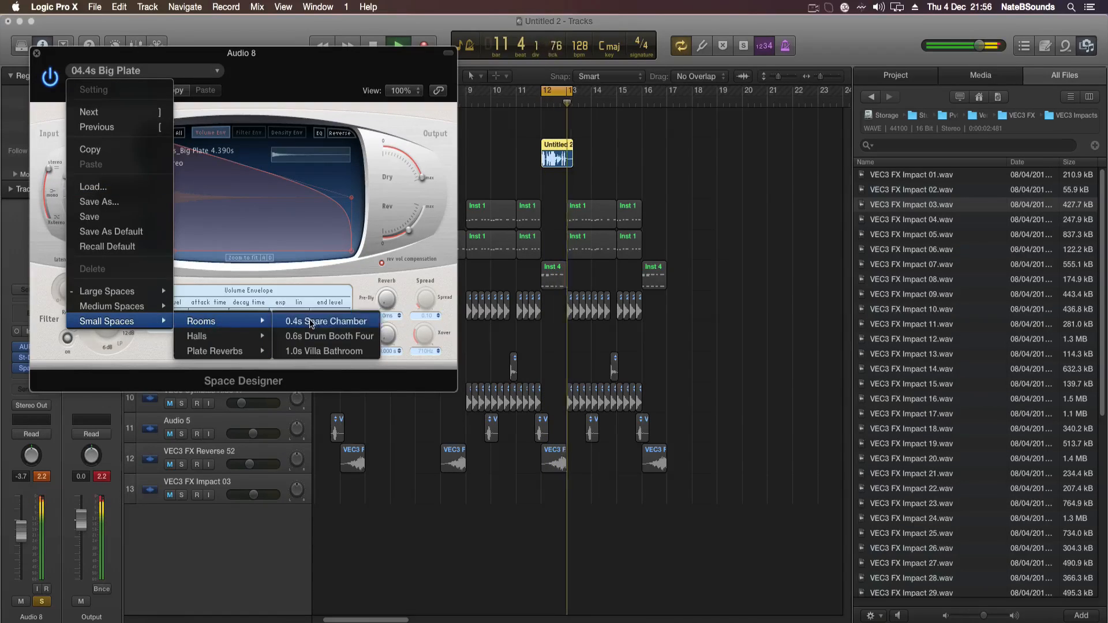
pyautogui.click(317, 321)
pyautogui.press('space')
pyautogui.click(36, 53)
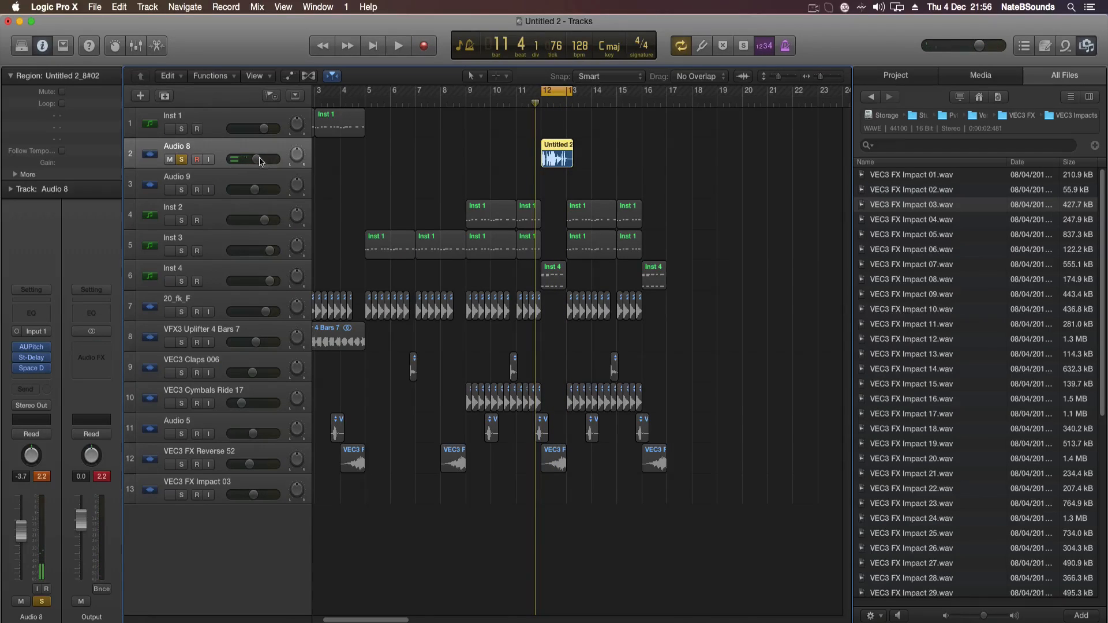
# Turn off the Audio 8 solo and the bar 12 cycle, and play the full arrangement from bar 9.
pyautogui.click(181, 159)
pyautogui.moveTo(258, 165); pyautogui.dragTo(260, 164)
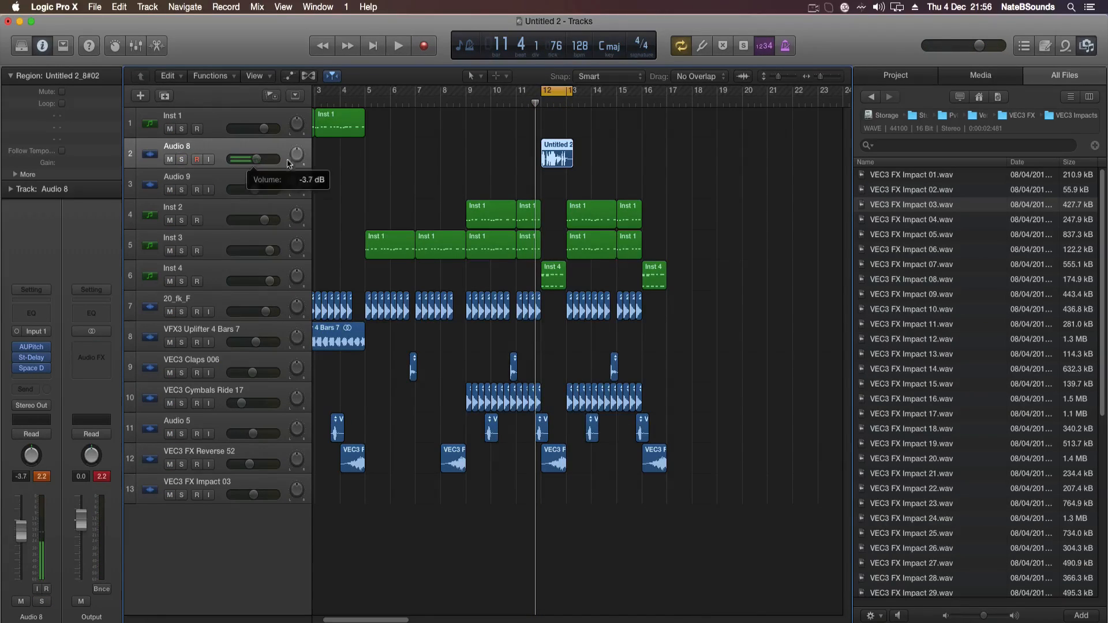
pyautogui.click(491, 104)
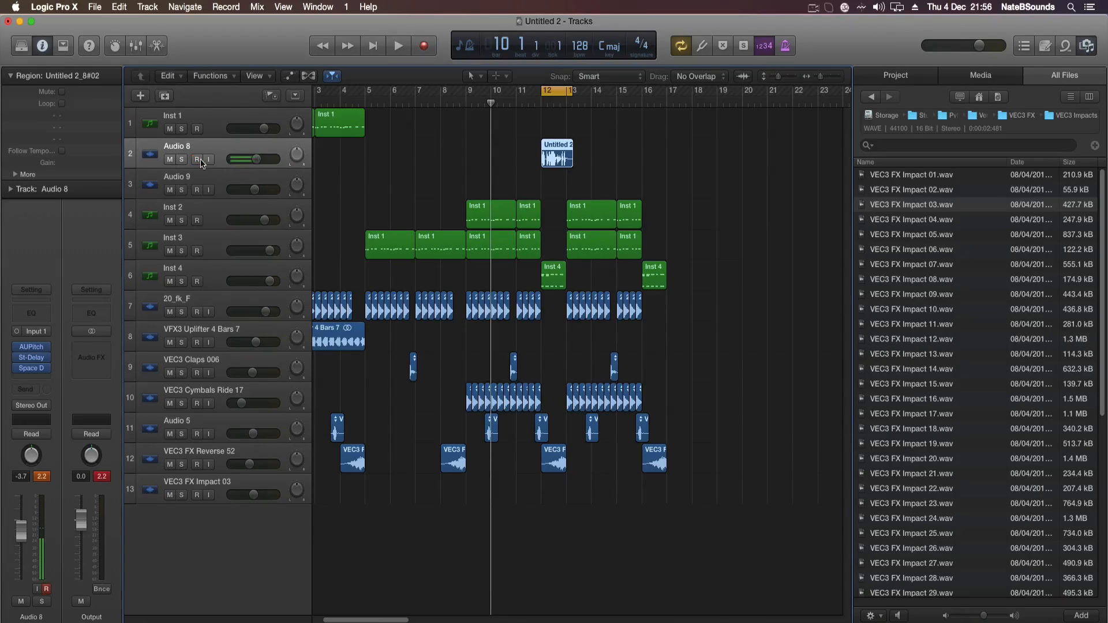
pyautogui.click(420, 169)
pyautogui.click(545, 100)
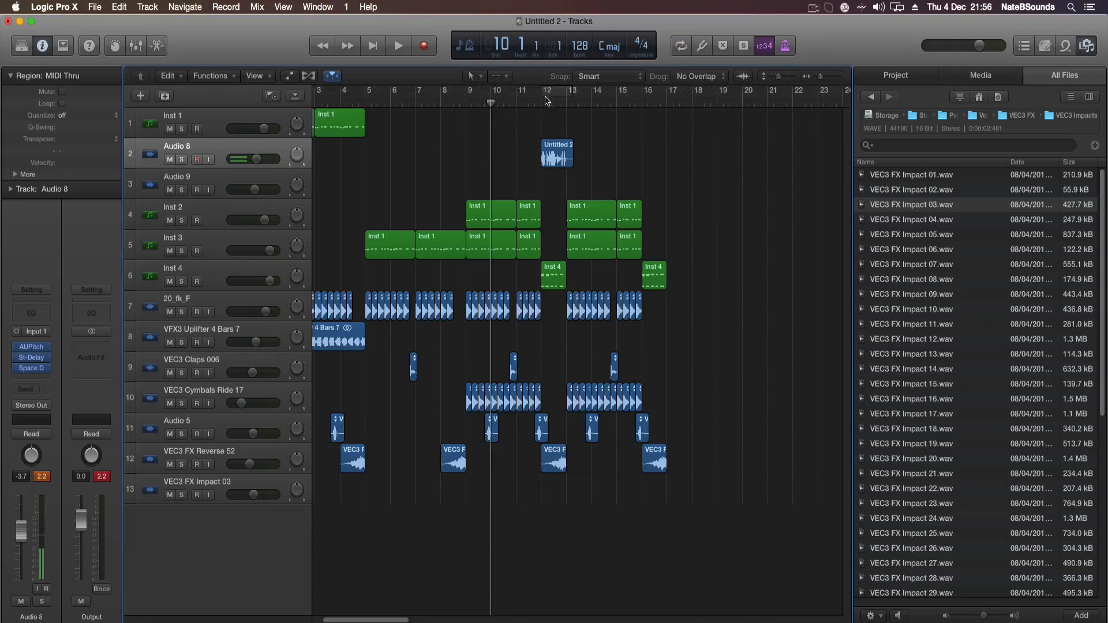
pyautogui.doubleClick(466, 105)
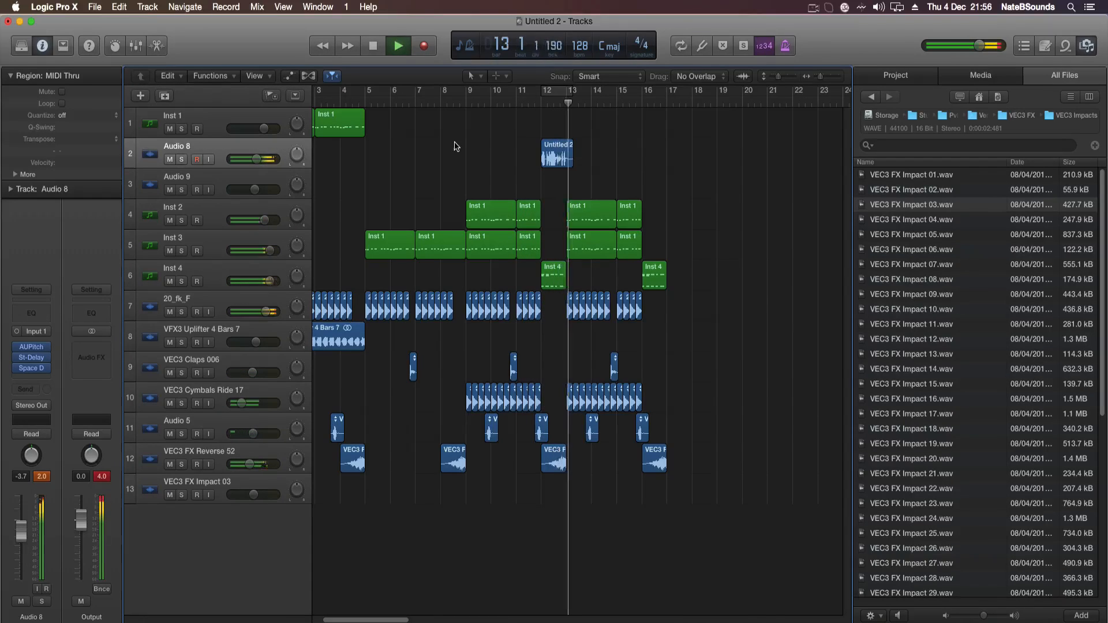
pyautogui.press('space')
# During playback, raise Audio 8 to -2.7 dB and add a Channel EQ with a +2.0 dB high shelf at 7300 Hz.
pyautogui.press('space')
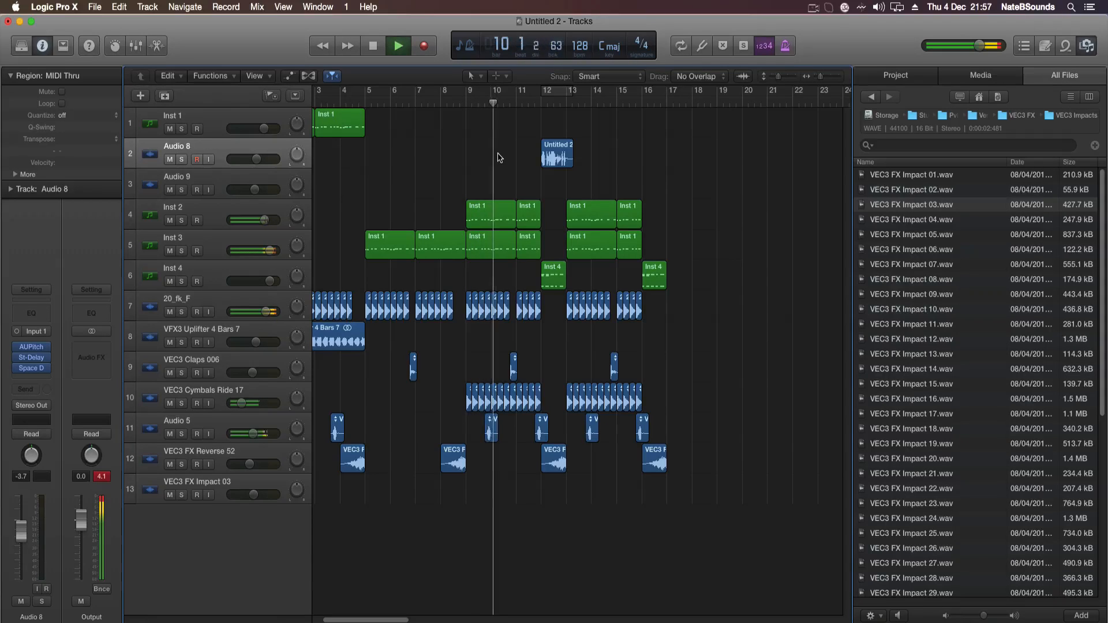
pyautogui.moveTo(256, 159); pyautogui.dragTo(258, 159)
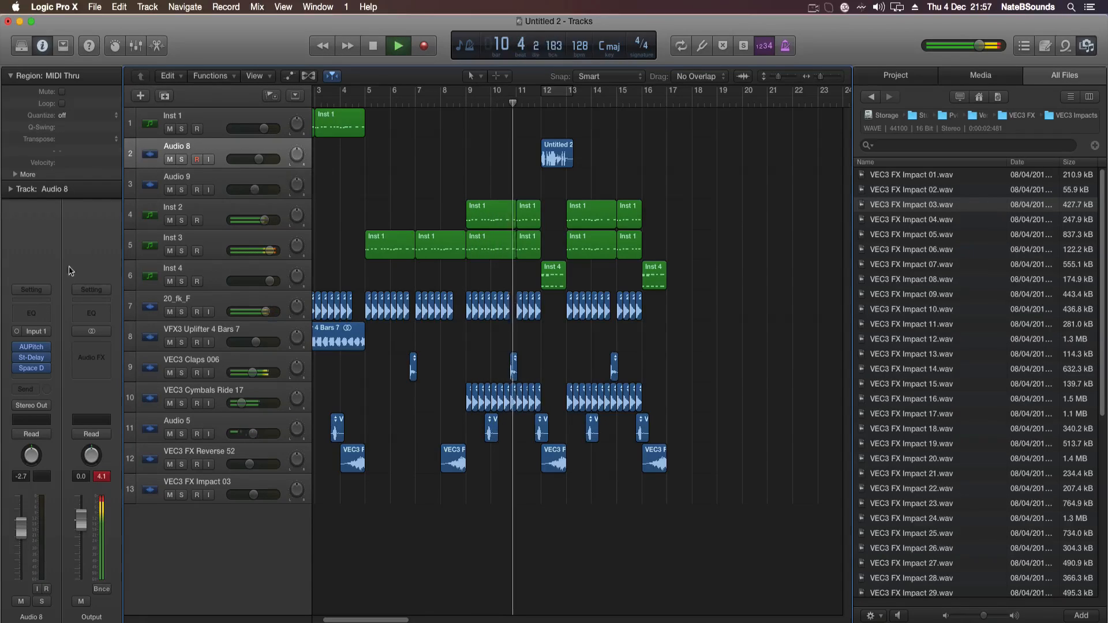
pyautogui.click(40, 313)
pyautogui.moveTo(494, 206); pyautogui.dragTo(493, 200)
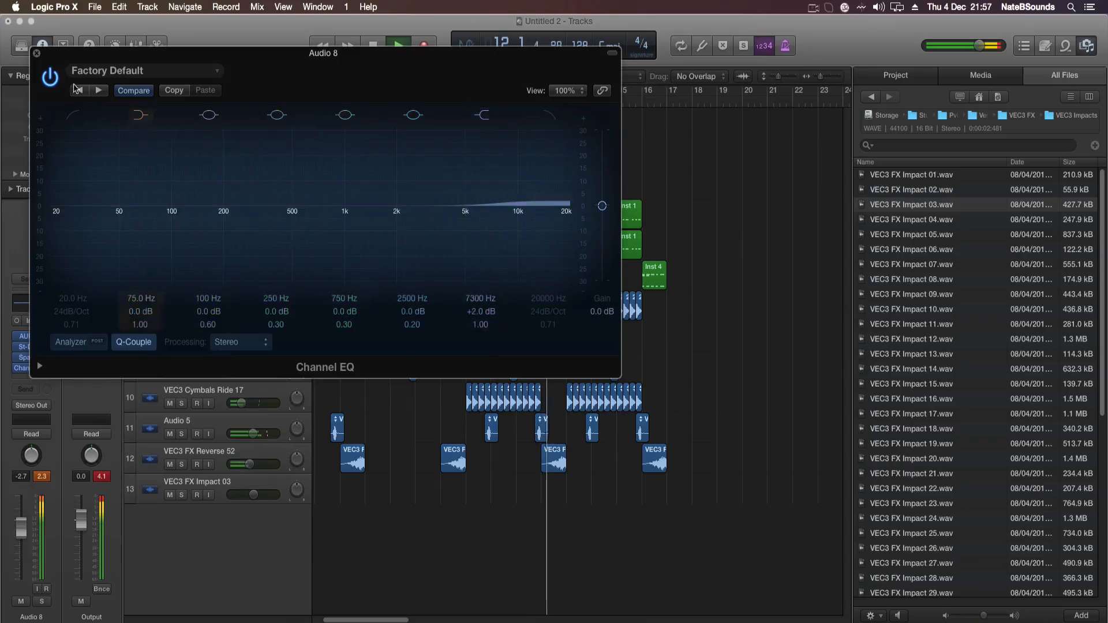
pyautogui.click(37, 53)
# Set the Audio 8 volume to -3.3 dB and check the recording in the mix around bar 12.
pyautogui.moveTo(259, 159); pyautogui.dragTo(263, 159)
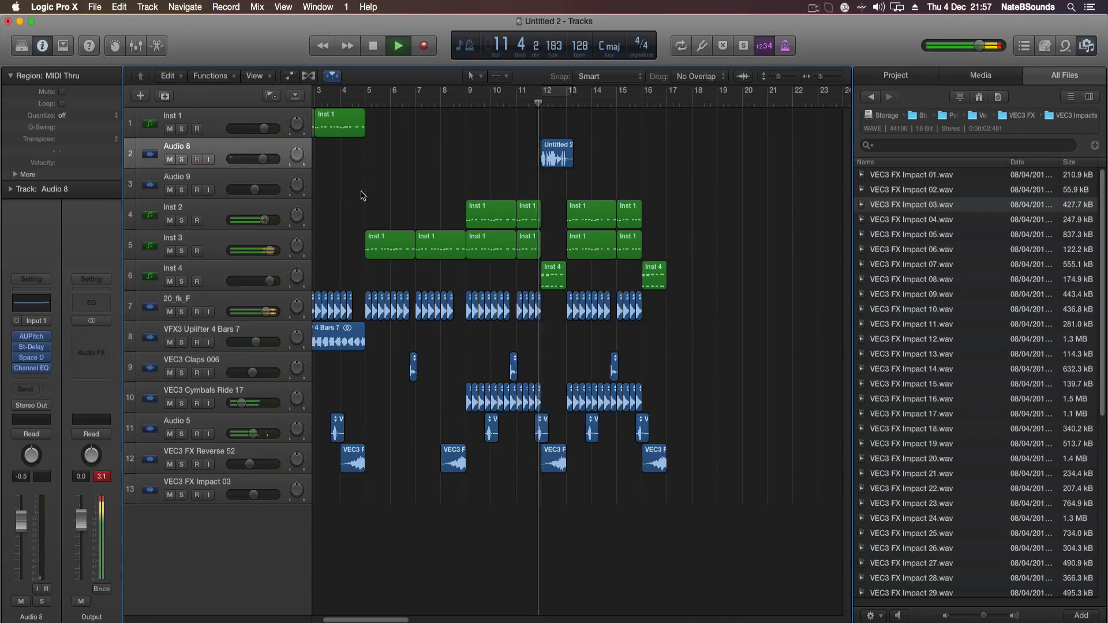
pyautogui.moveTo(262, 160); pyautogui.dragTo(257, 159)
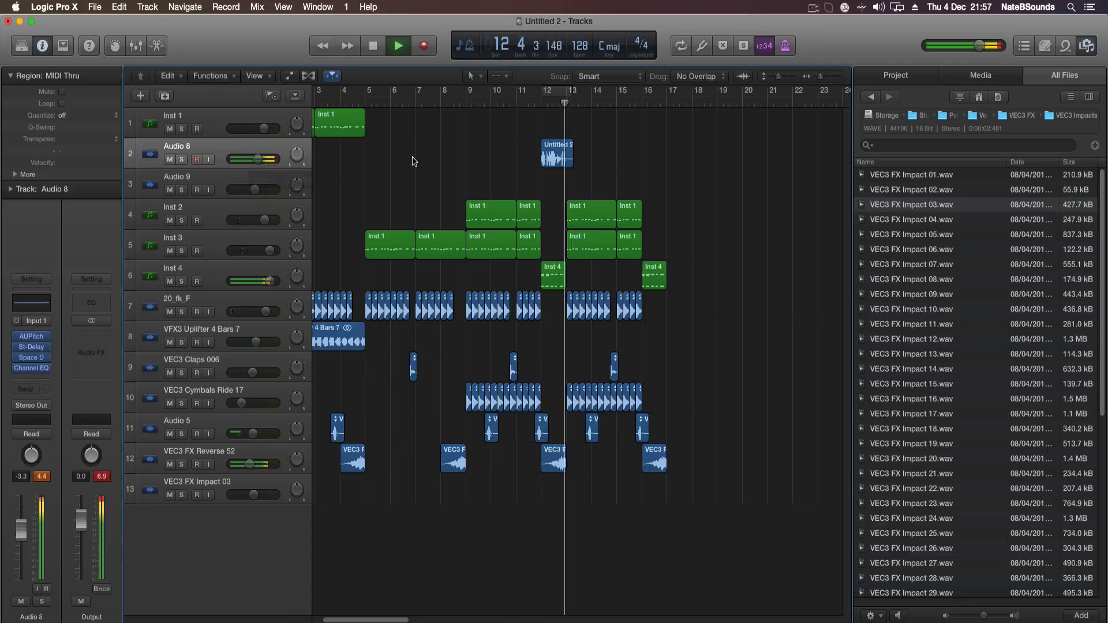
pyautogui.click(540, 108)
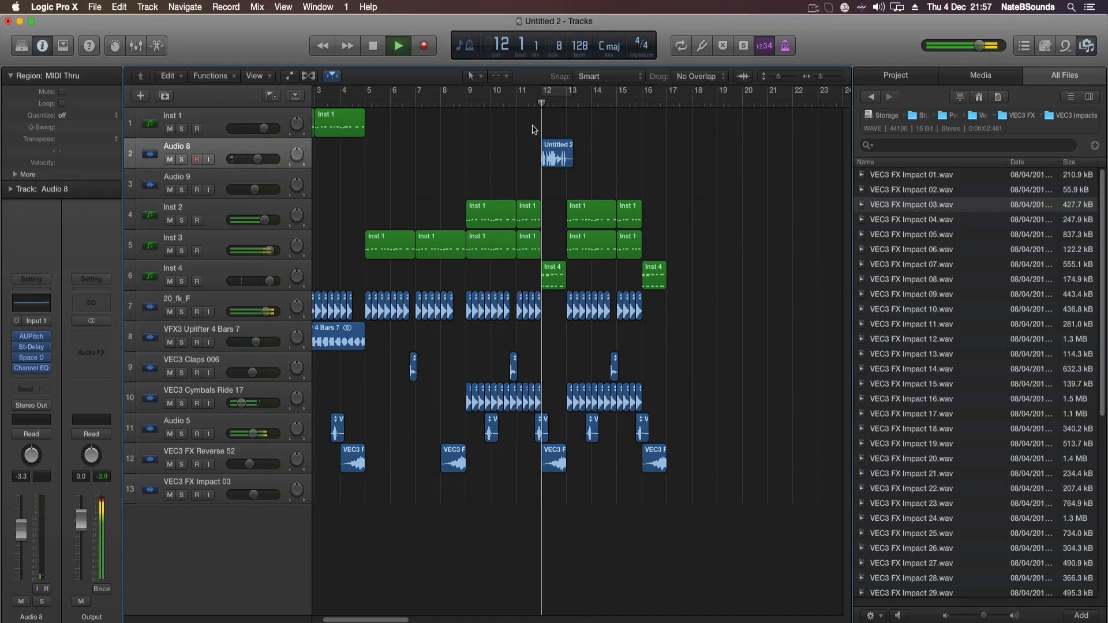
pyautogui.press('space')
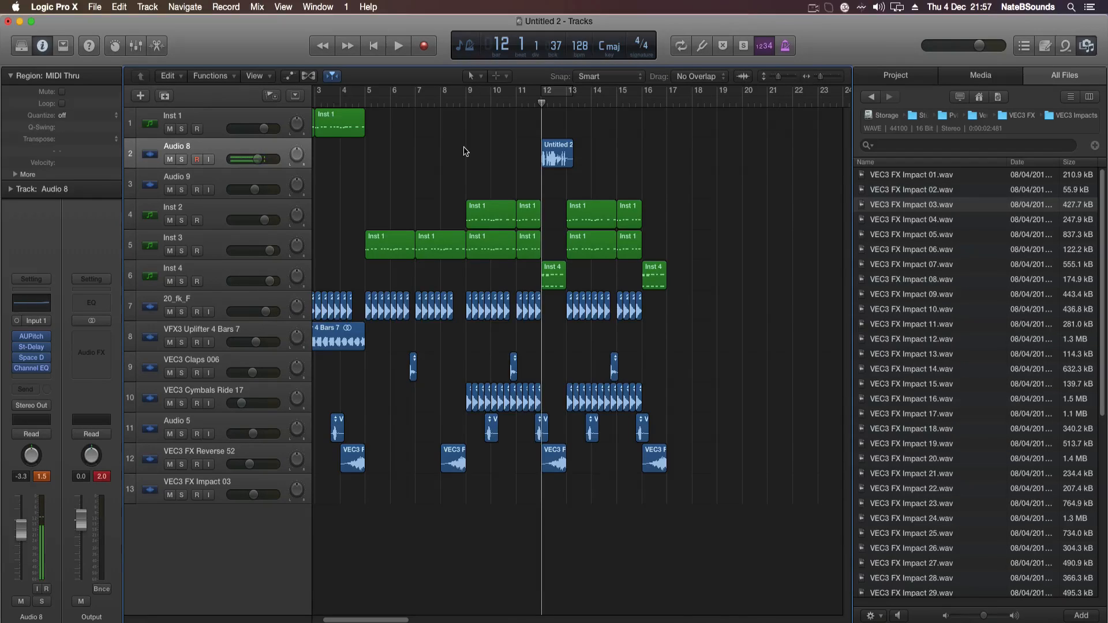
# Return to the project start, set the cycle range over bars 1 to 16, and play the whole arrangement.
pyautogui.press('Return')
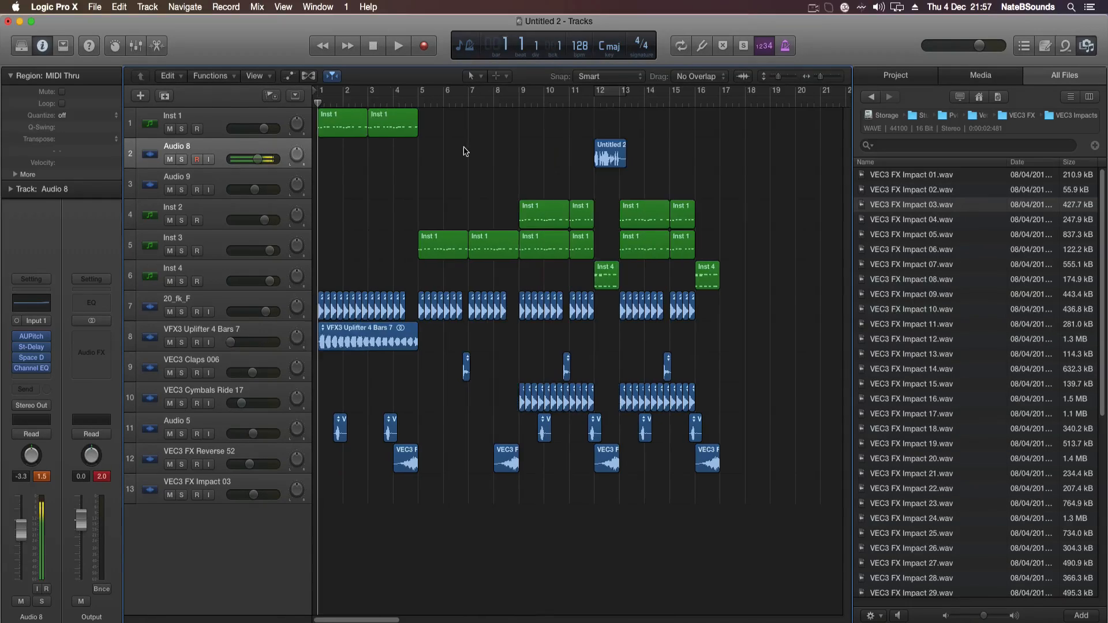
pyautogui.moveTo(332, 98); pyautogui.dragTo(720, 98)
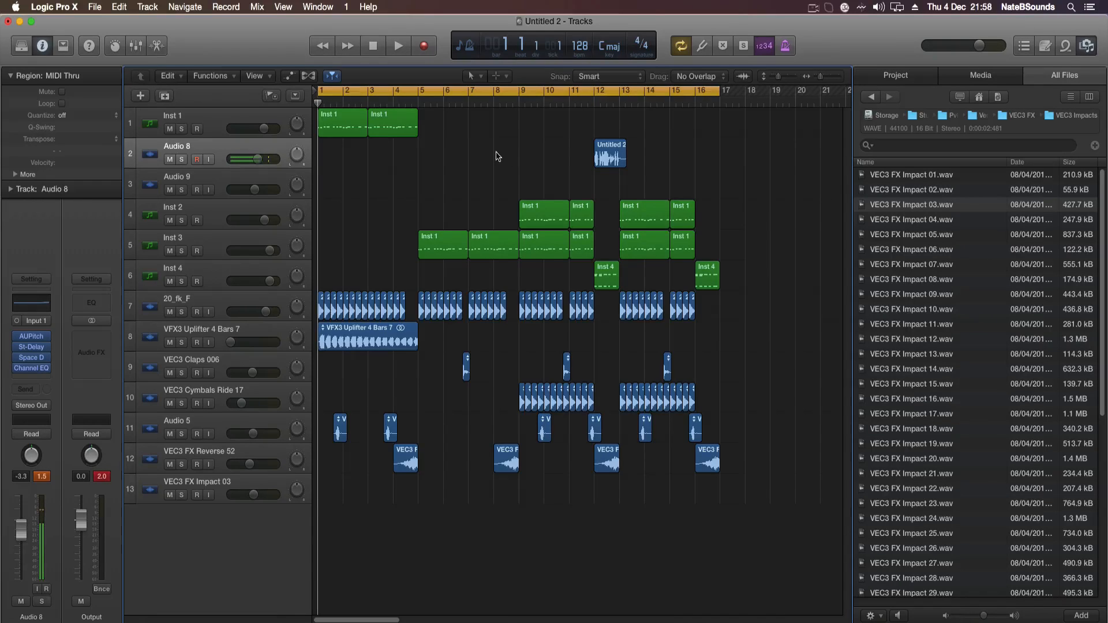
pyautogui.press('space')
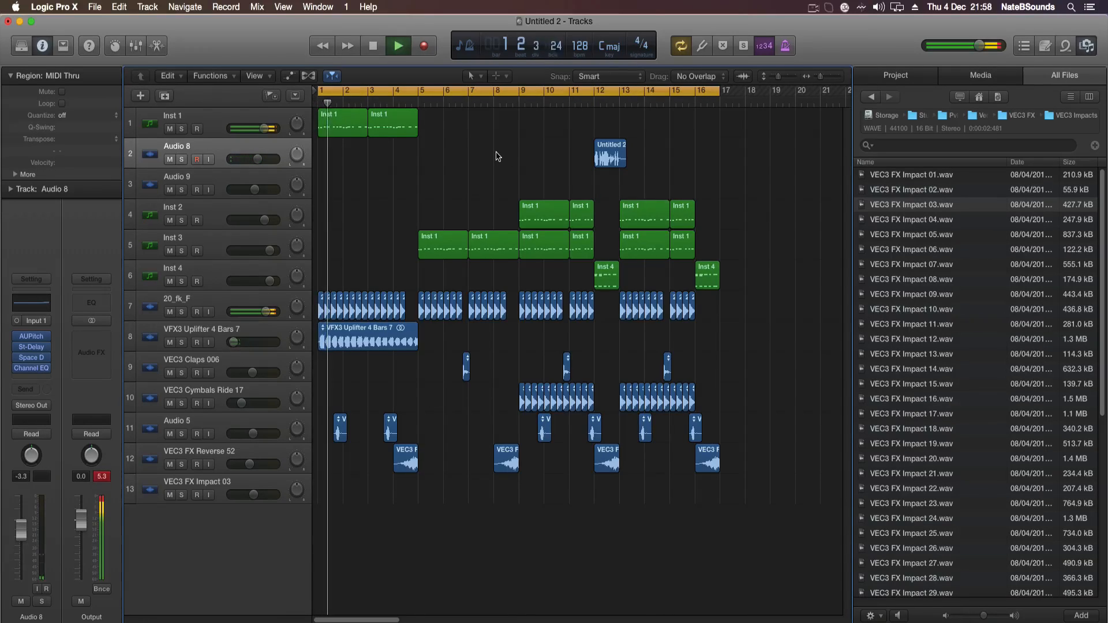